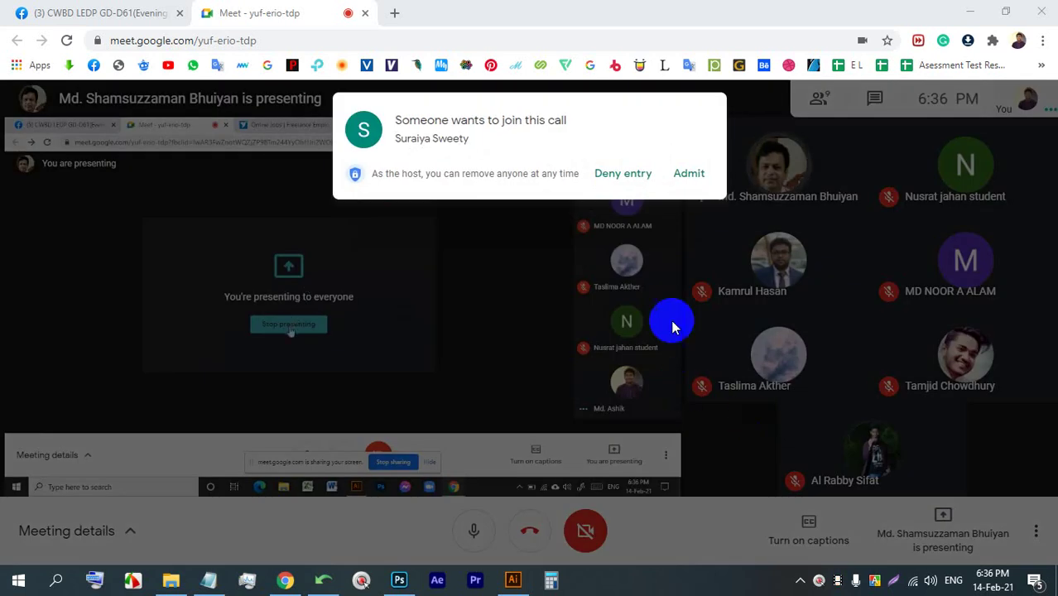
# - Admit the person waiting to join into the call
pyautogui.click(693, 183)
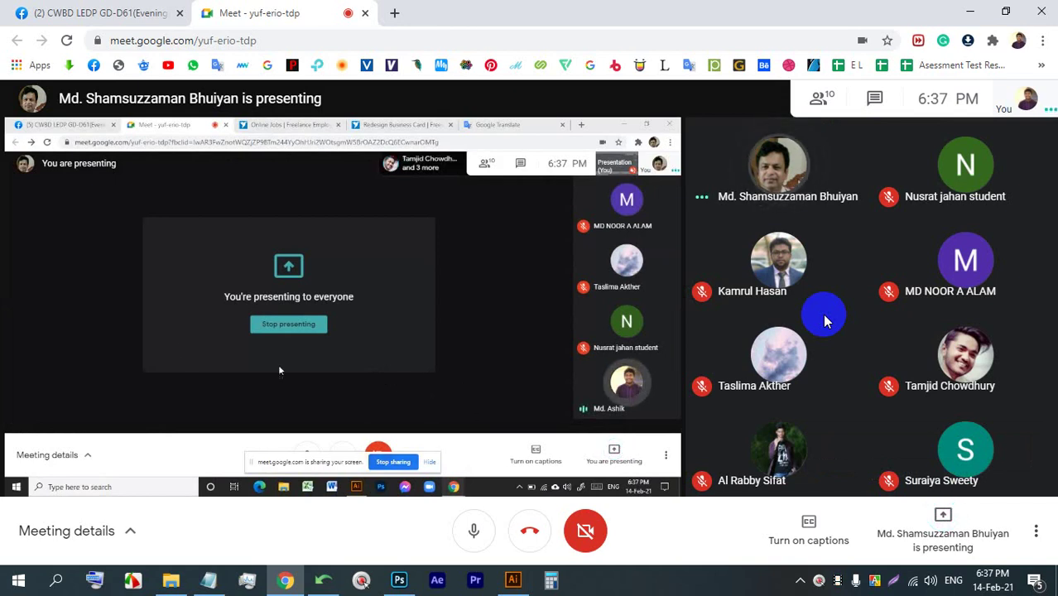
# - Enlarge the presented Freelancer screen to full screen
pyautogui.moveTo(778, 377)
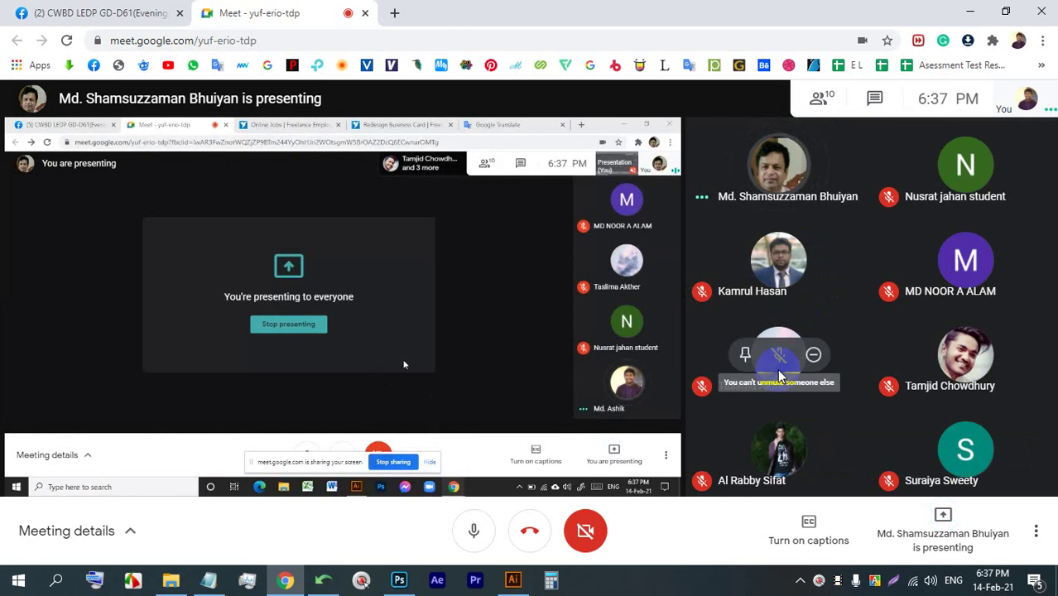
pyautogui.doubleClick(533, 274)
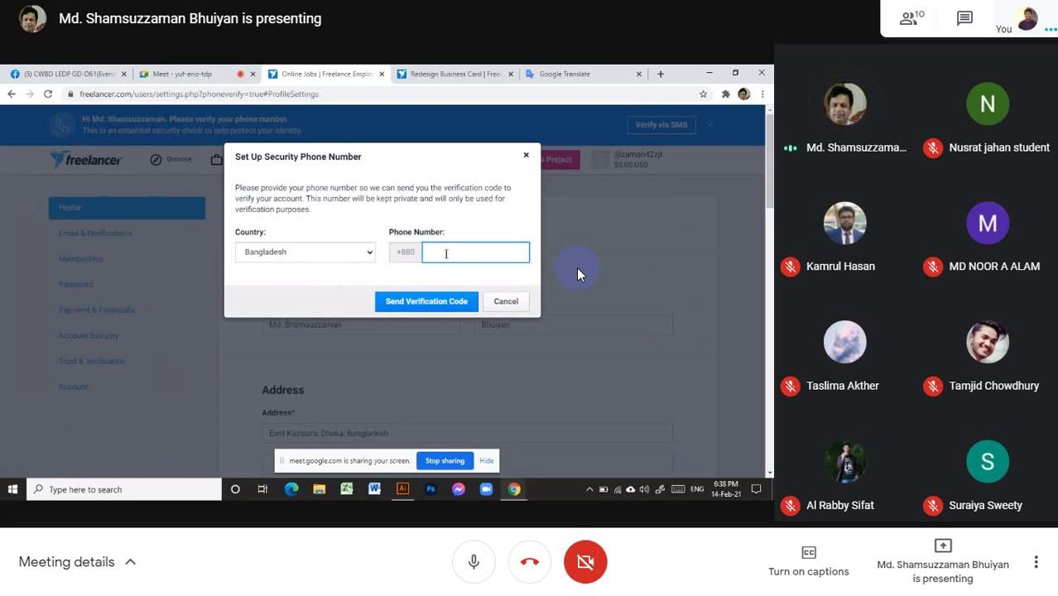
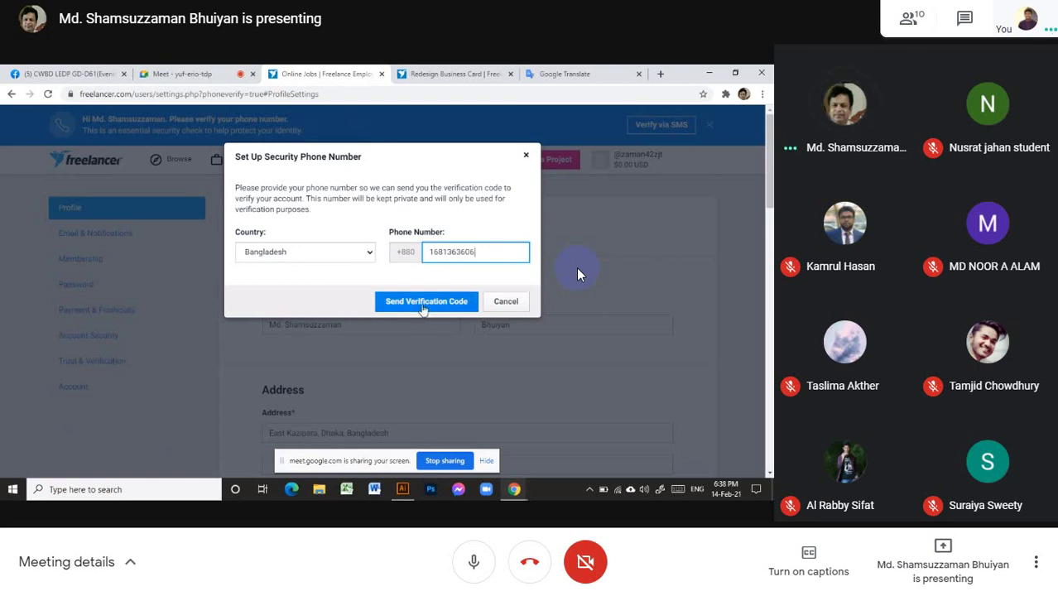
# - Enter the security phone number, send the verification code, and verify it with the received code
pyautogui.click(422, 304)
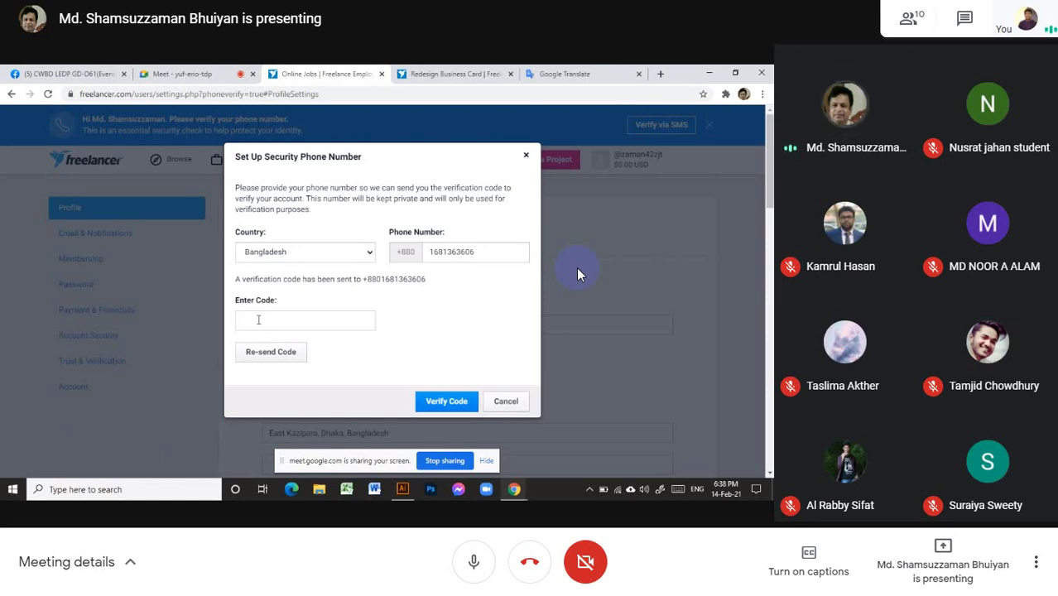
pyautogui.click(245, 323)
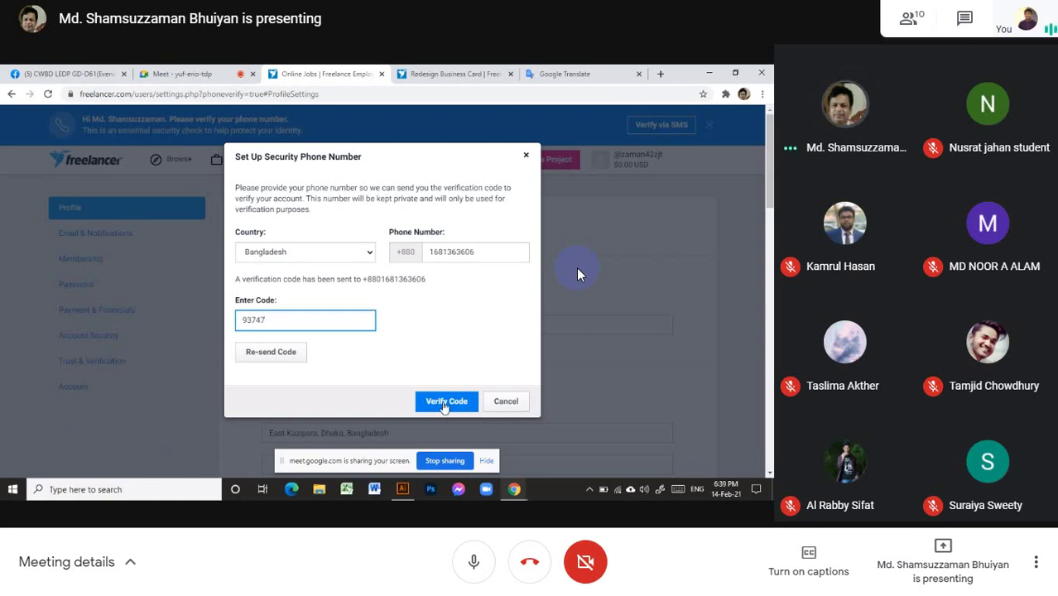
pyautogui.click(444, 403)
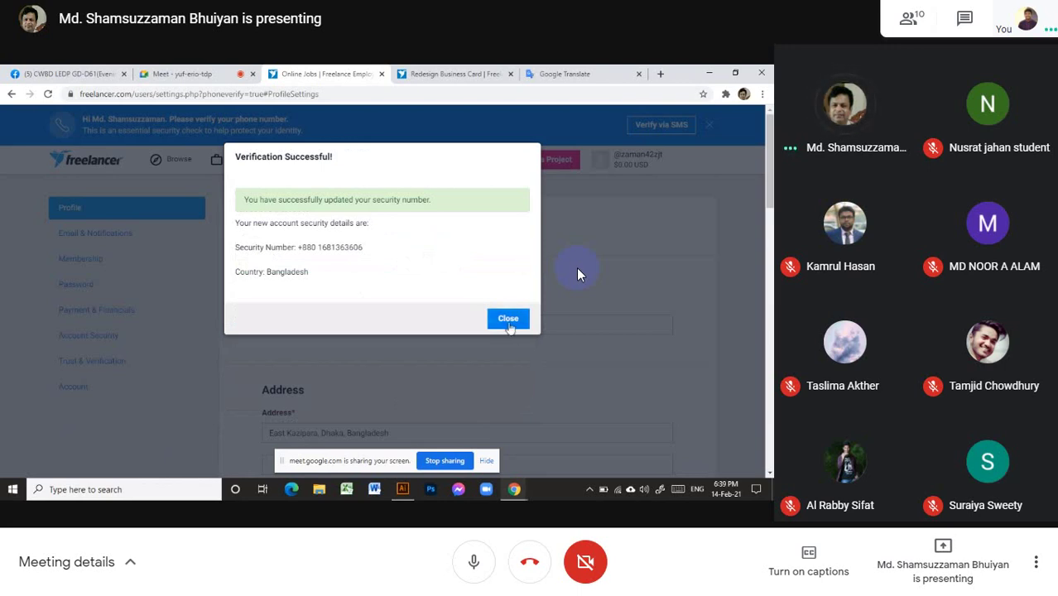
# - Dismiss the Verification Successful message
pyautogui.click(508, 320)
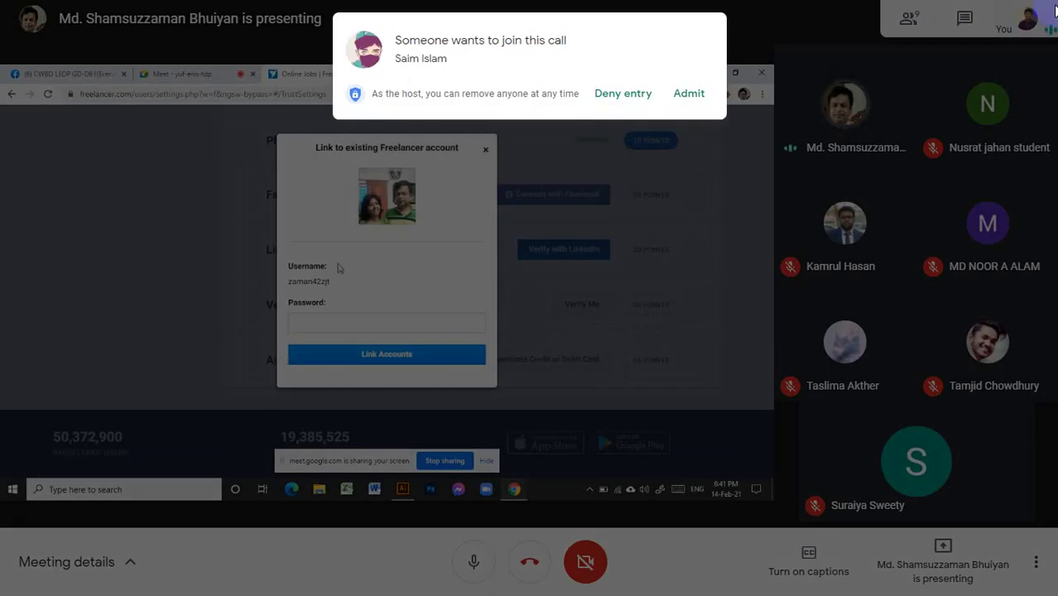
# - Admit the new guest, enter the account password for linking, and exit full screen
pyautogui.click(702, 92)
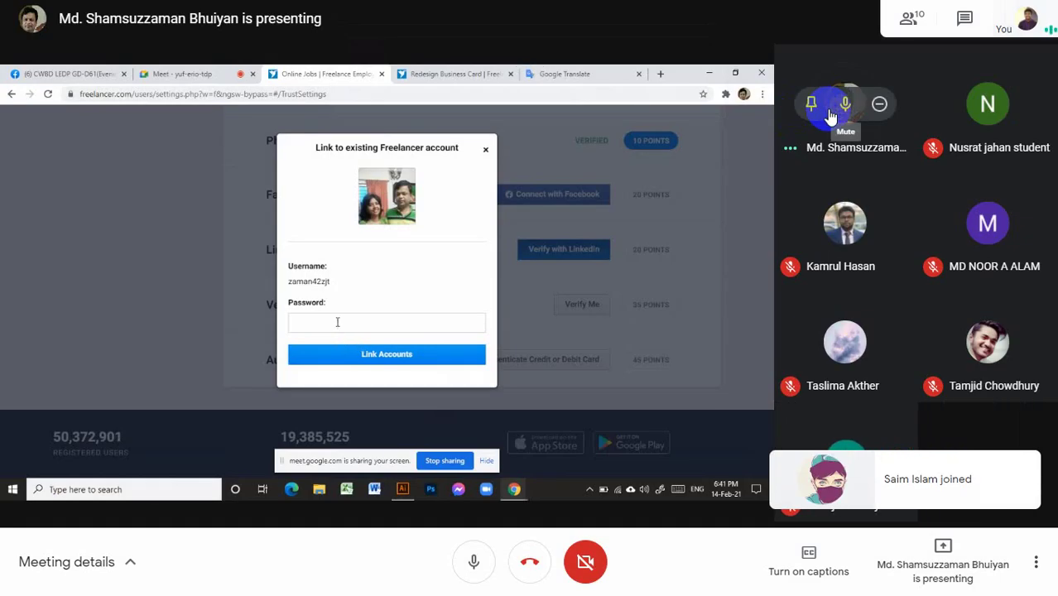
pyautogui.click(307, 323)
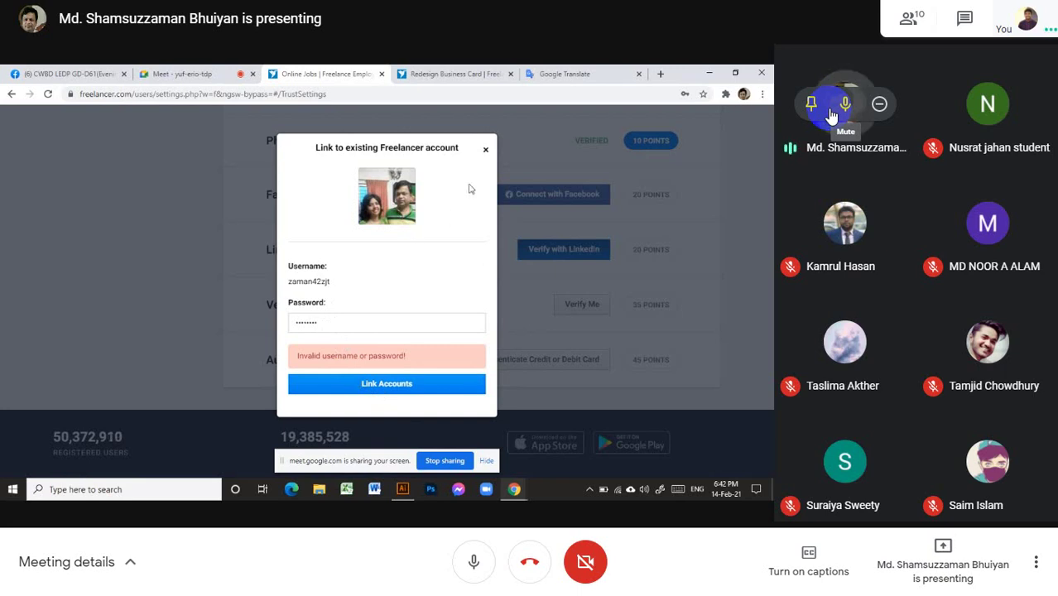
pyautogui.click(532, 51)
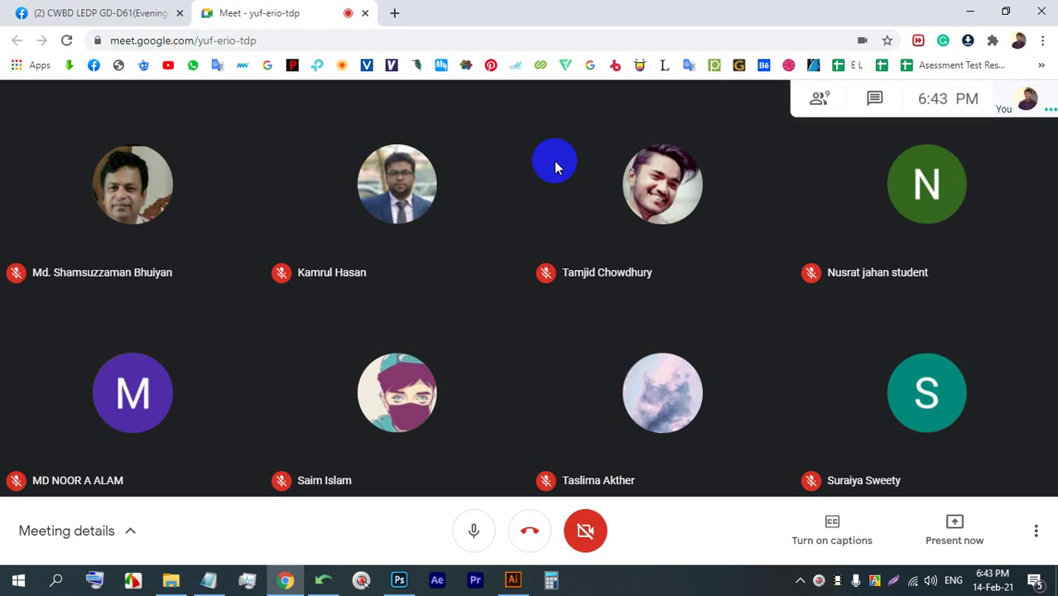
# - Start presenting your entire screen to everyone
pyautogui.click(952, 552)
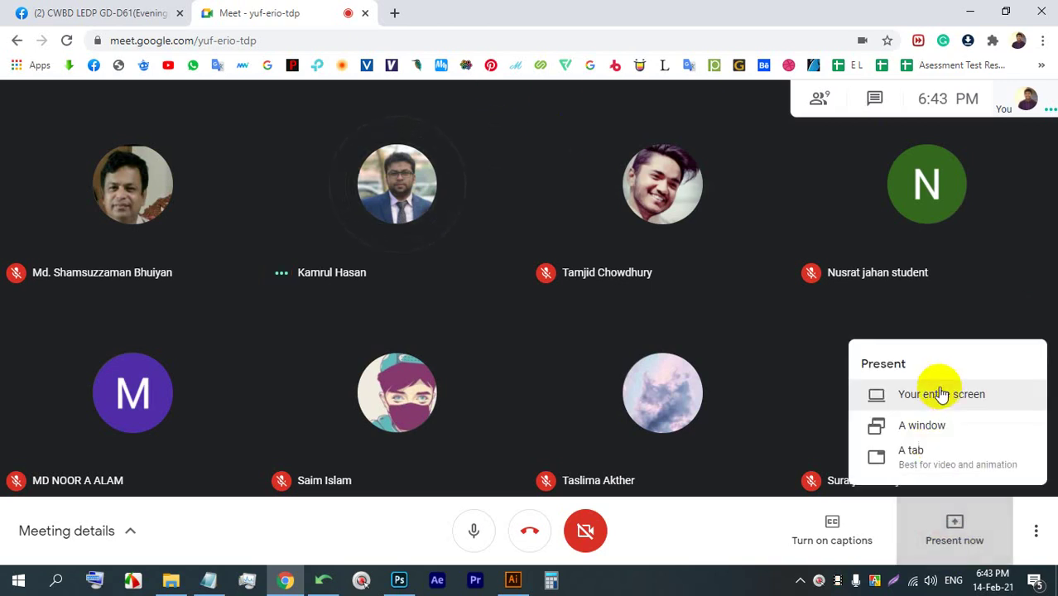
pyautogui.click(941, 395)
pyautogui.click(667, 376)
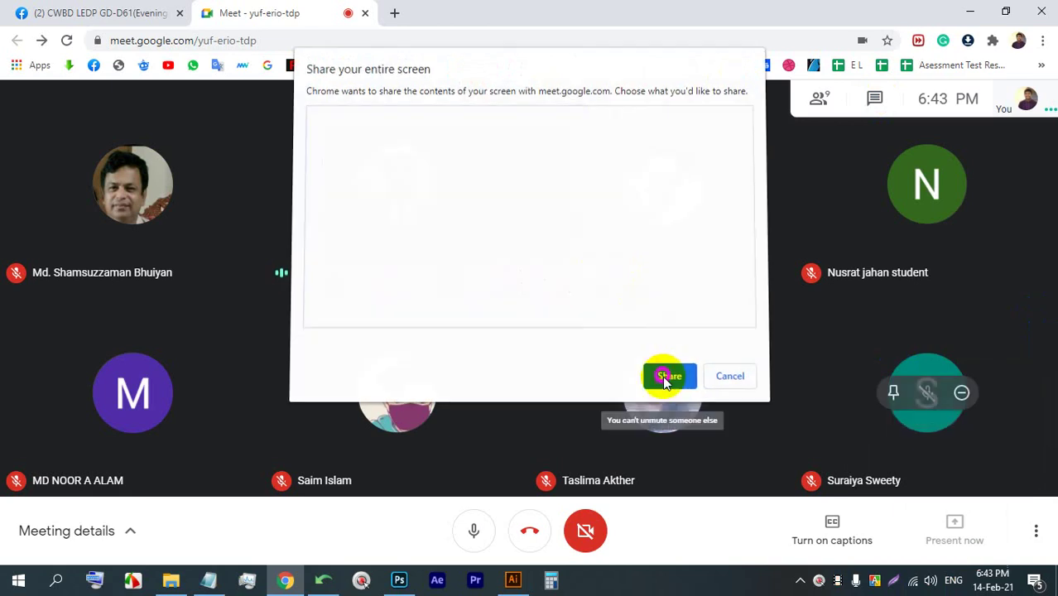
pyautogui.click(666, 539)
# - Browse the Facebook group feed, view the furniture cover photo, then return to the Meet call
pyautogui.click(73, 8)
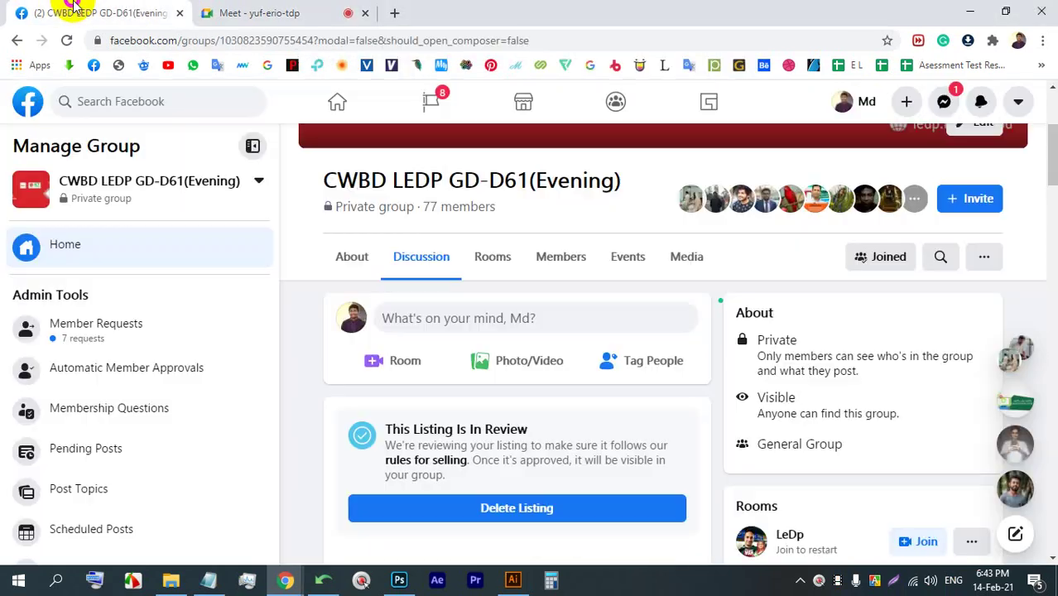
pyautogui.scroll(-8, 601, 359)
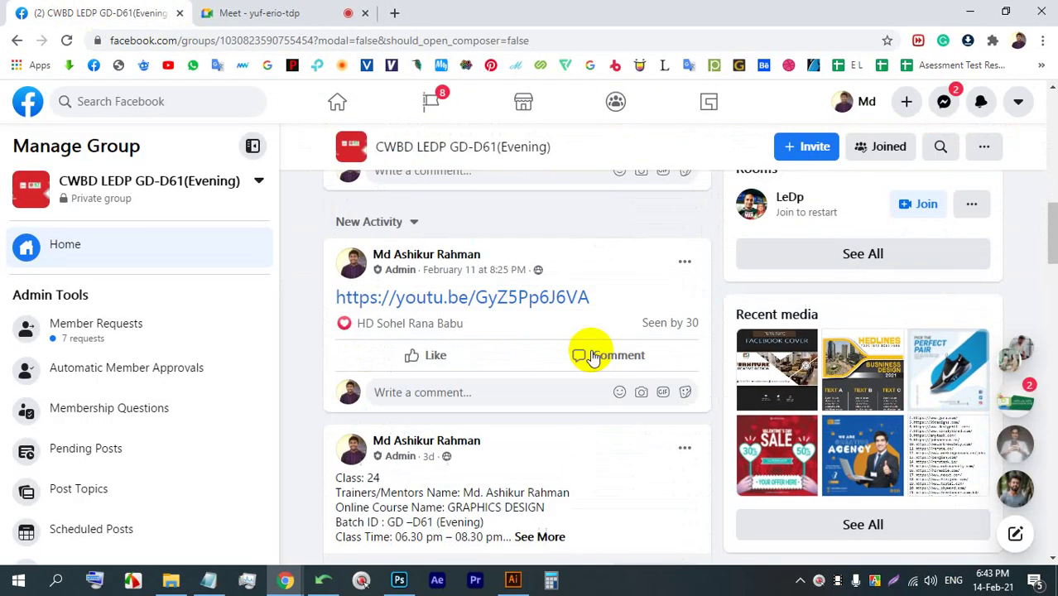
pyautogui.scroll(-8, 590, 355)
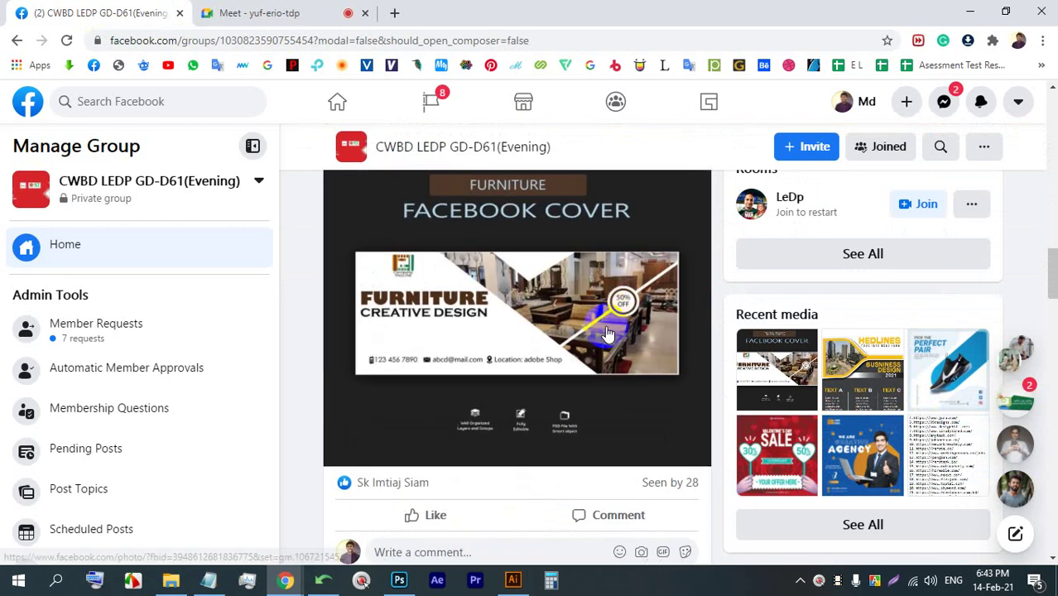
pyautogui.scroll(-8, 607, 333)
pyautogui.scroll(4, 569, 378)
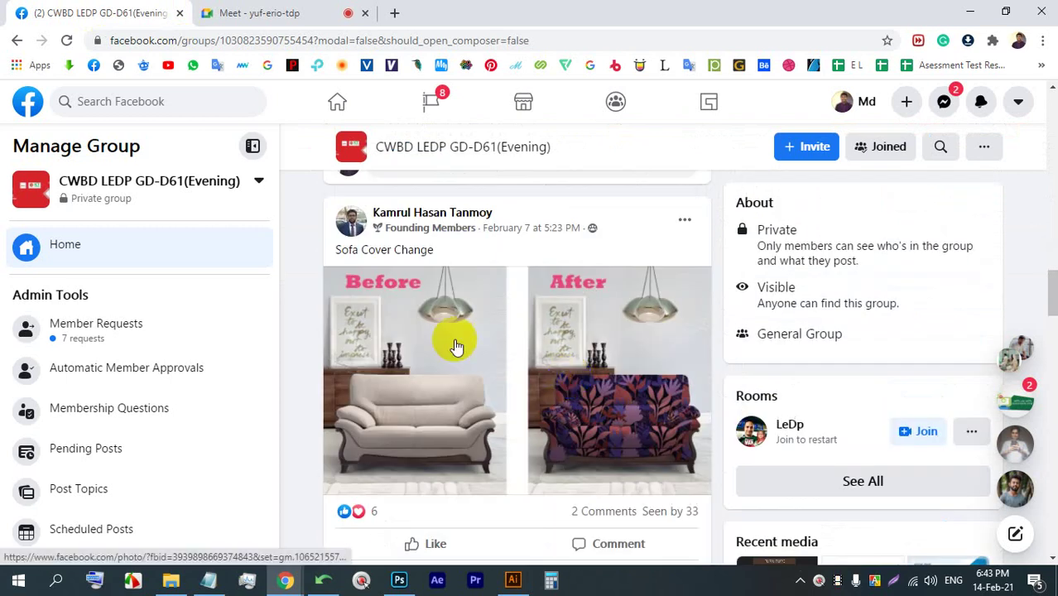
pyautogui.scroll(6, 456, 342)
pyautogui.scroll(-1, 674, 405)
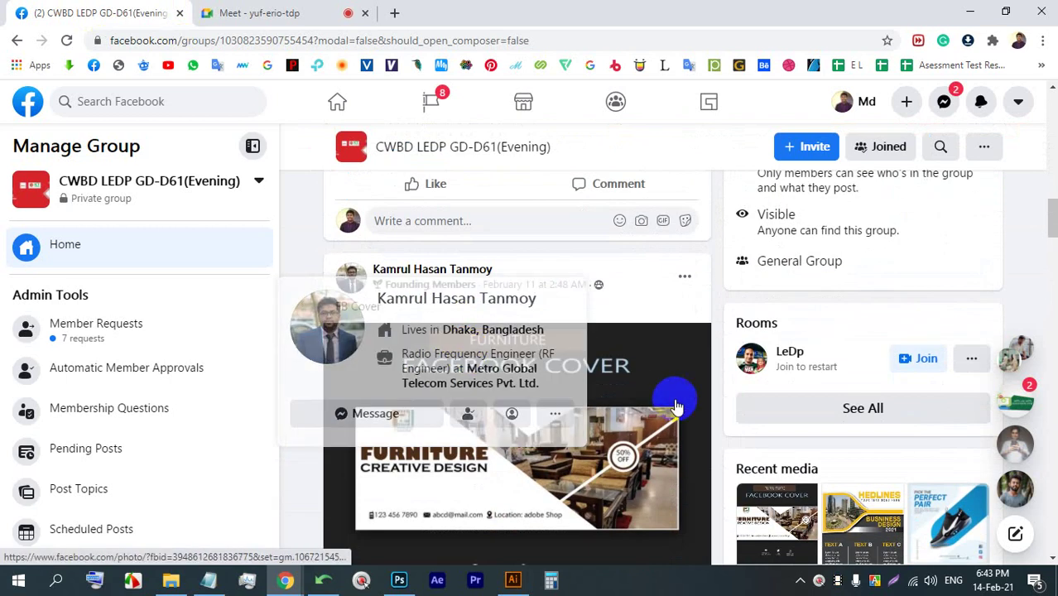
pyautogui.click(543, 412)
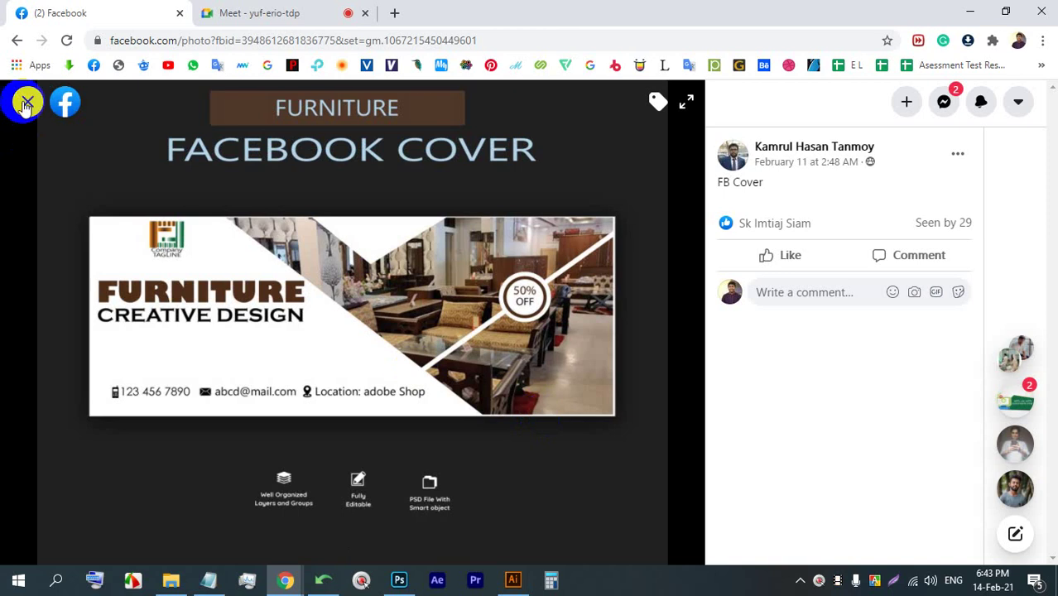
pyautogui.click(27, 104)
pyautogui.scroll(-10, 436, 439)
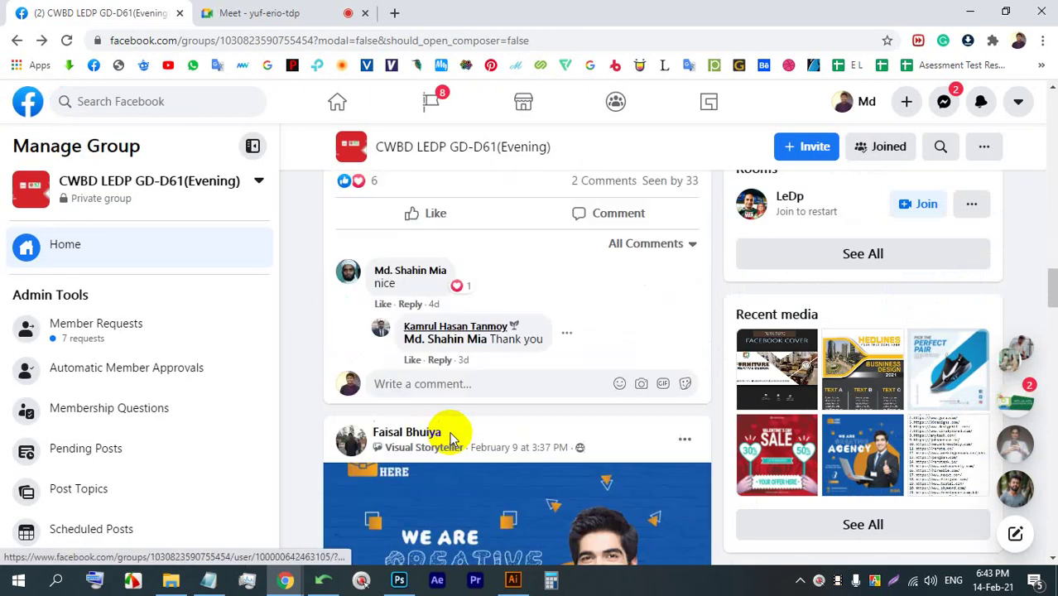
pyautogui.scroll(6, 451, 438)
pyautogui.click(298, 13)
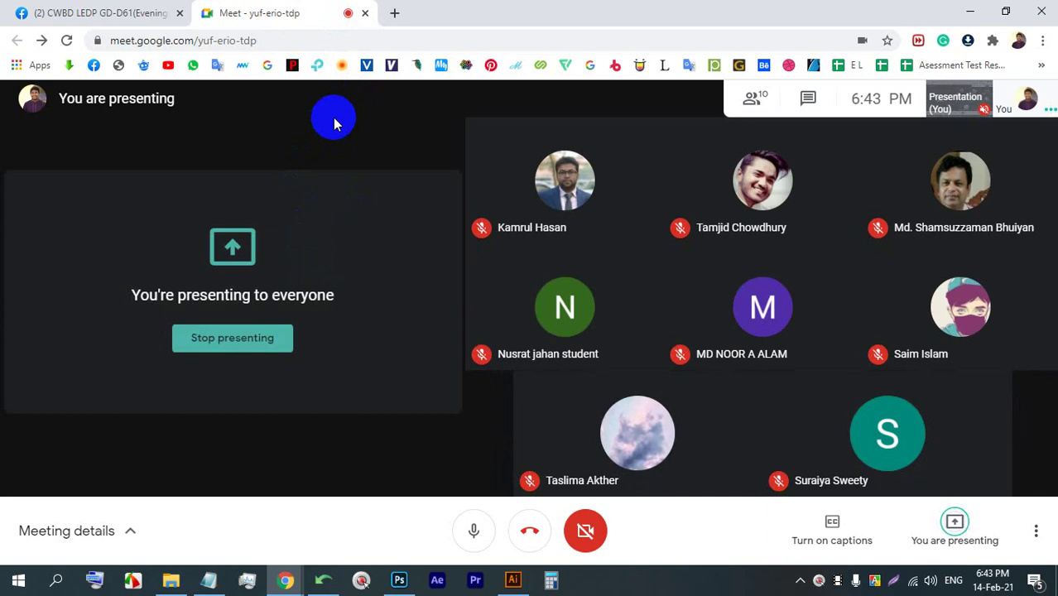
# - Stop presenting your screen to everyone
pyautogui.click(251, 336)
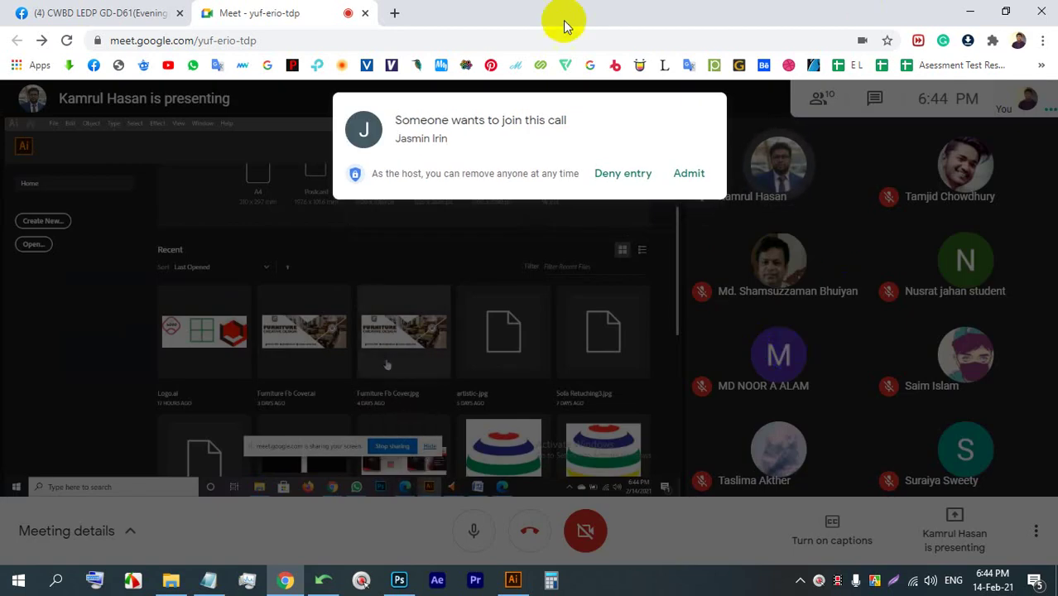
# - Admit the first waiting guest, go full screen, and pin the shared presentation
pyautogui.click(684, 177)
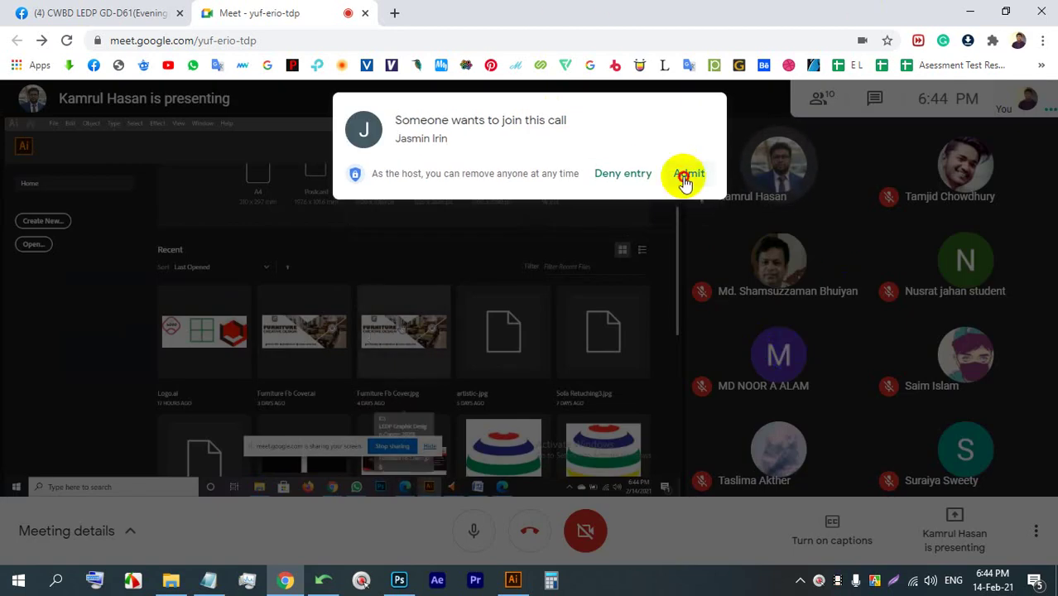
pyautogui.press('F11')
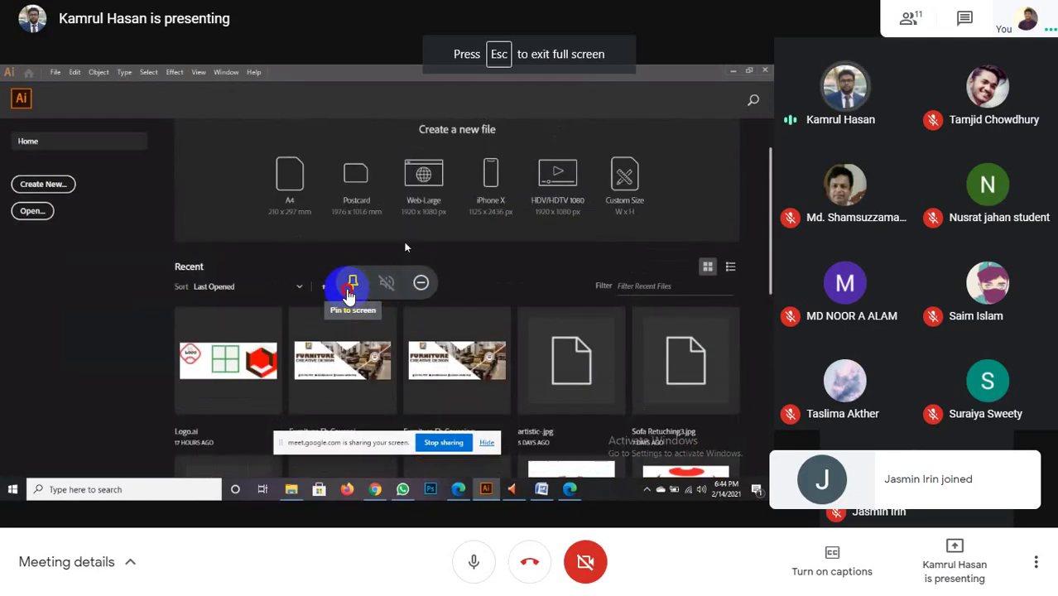
pyautogui.click(352, 288)
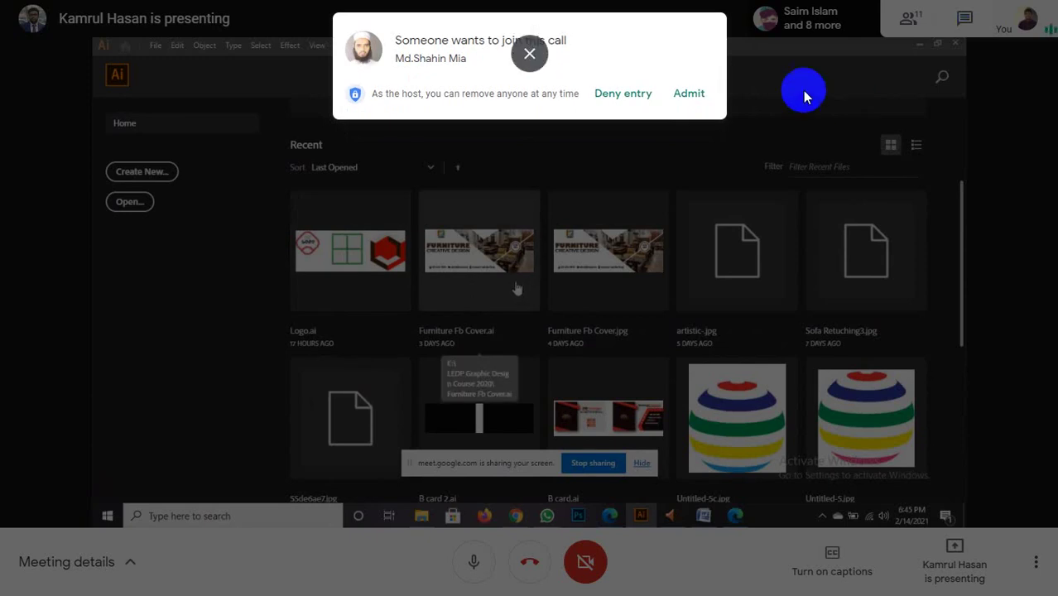
# - Admit the second waiting guest and toggle your microphone off and back on
pyautogui.click(691, 95)
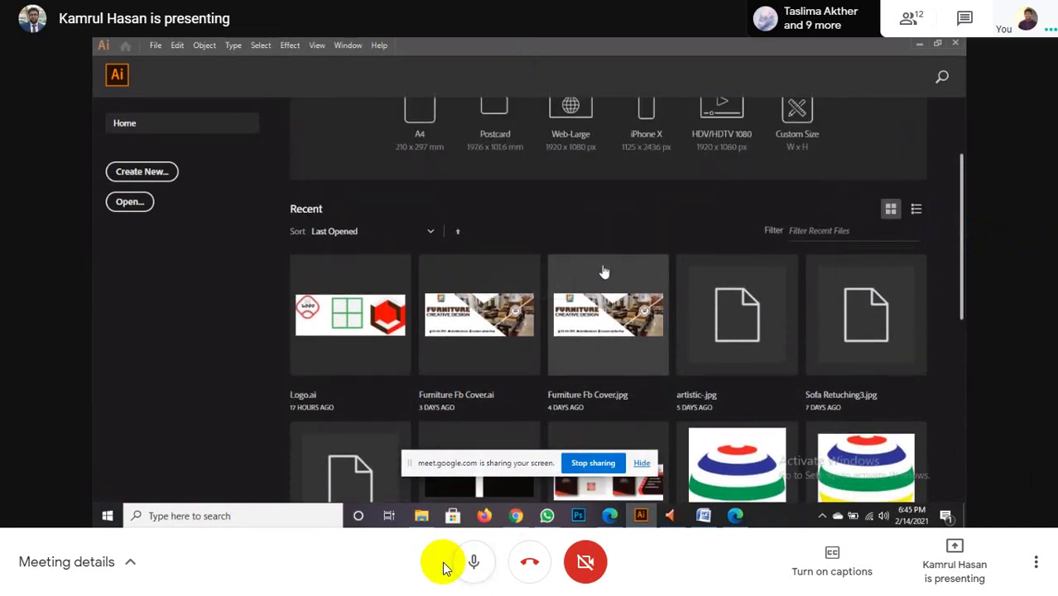
pyautogui.click(474, 562)
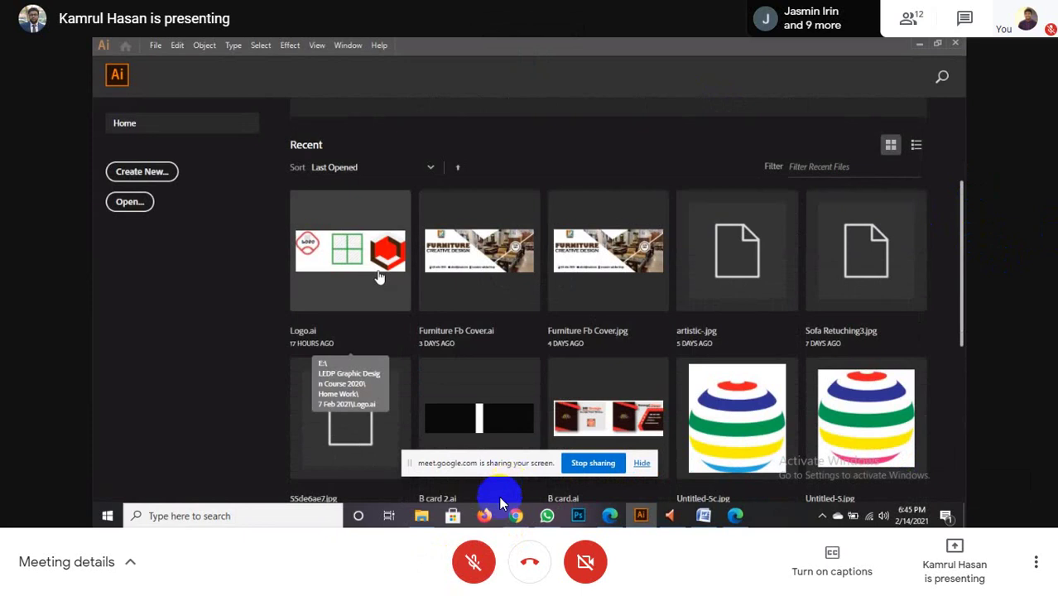
pyautogui.click(474, 562)
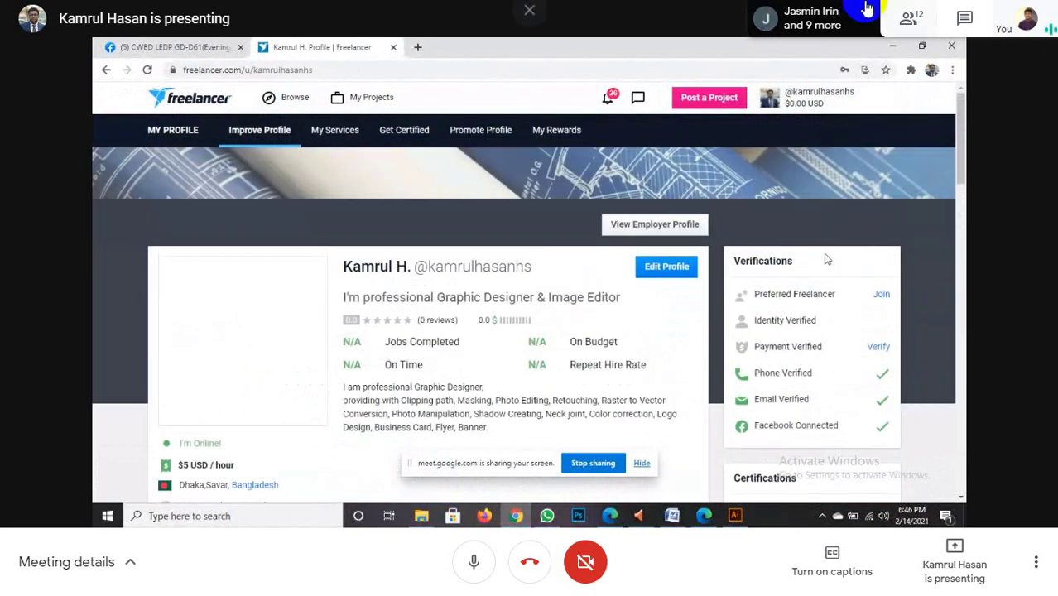
# - Unpin the presentation, leave and re-enter full screen, and unpin it again
pyautogui.click(495, 284)
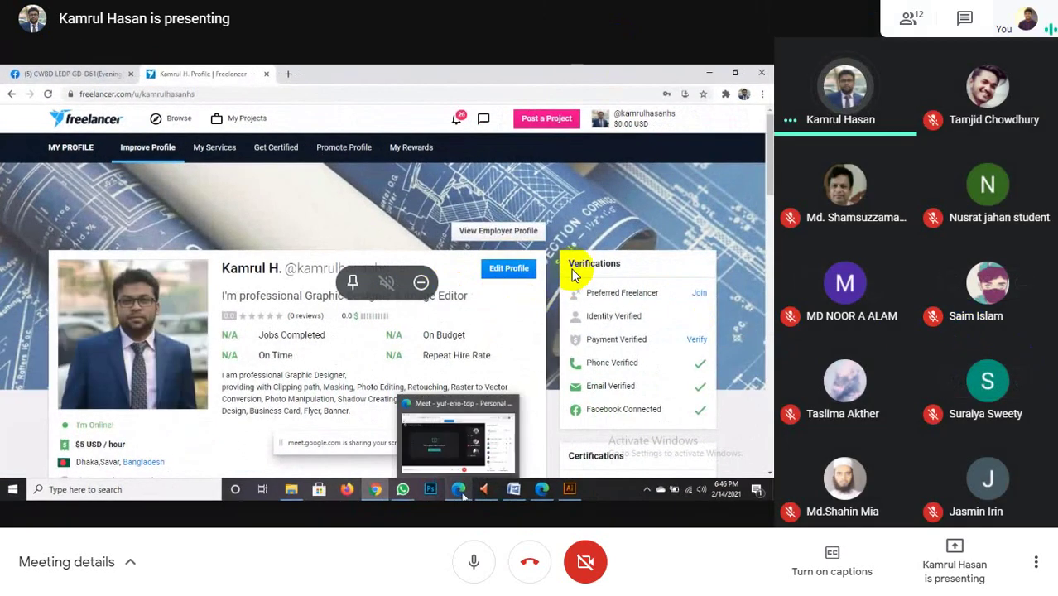
pyautogui.press('Escape')
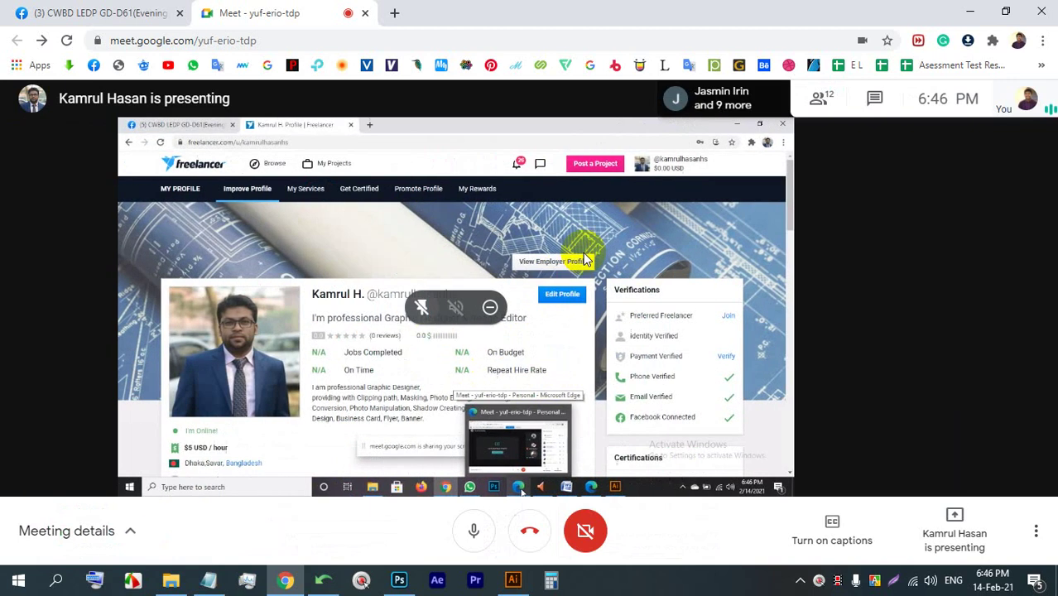
pyautogui.doubleClick(621, 234)
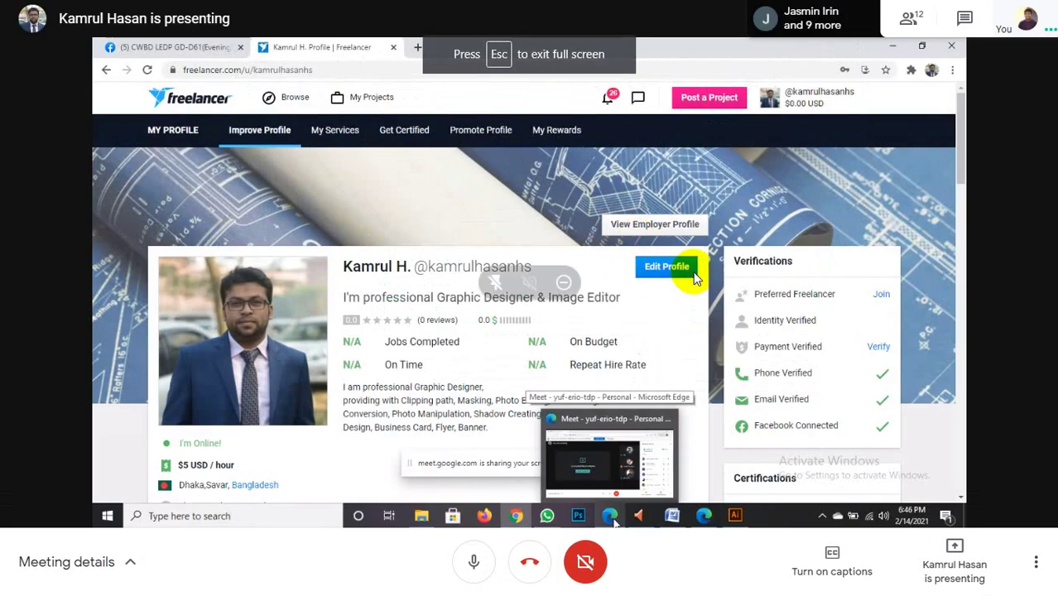
pyautogui.click(492, 285)
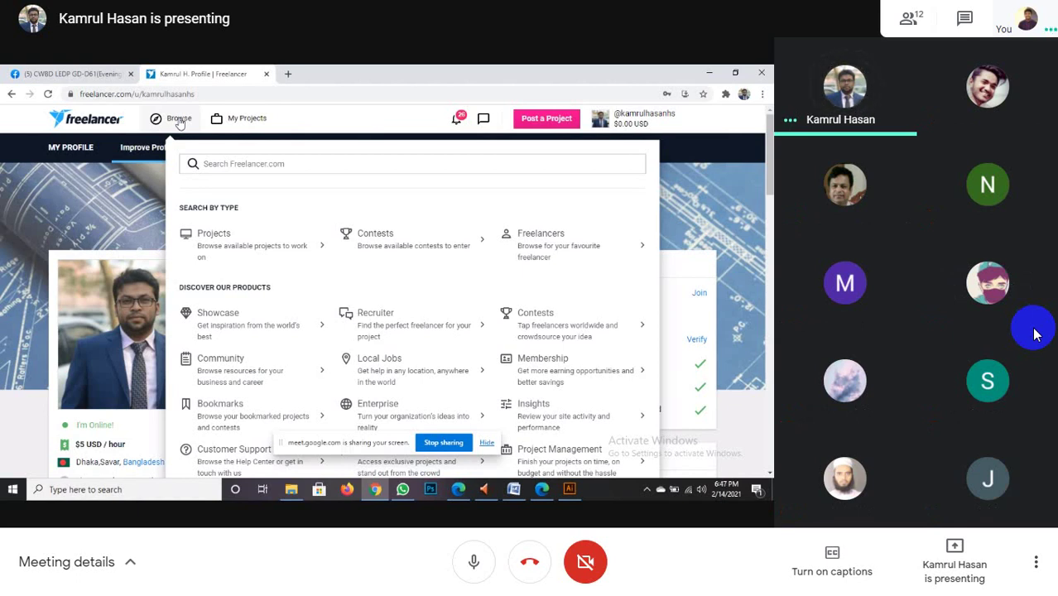
pyautogui.click(256, 144)
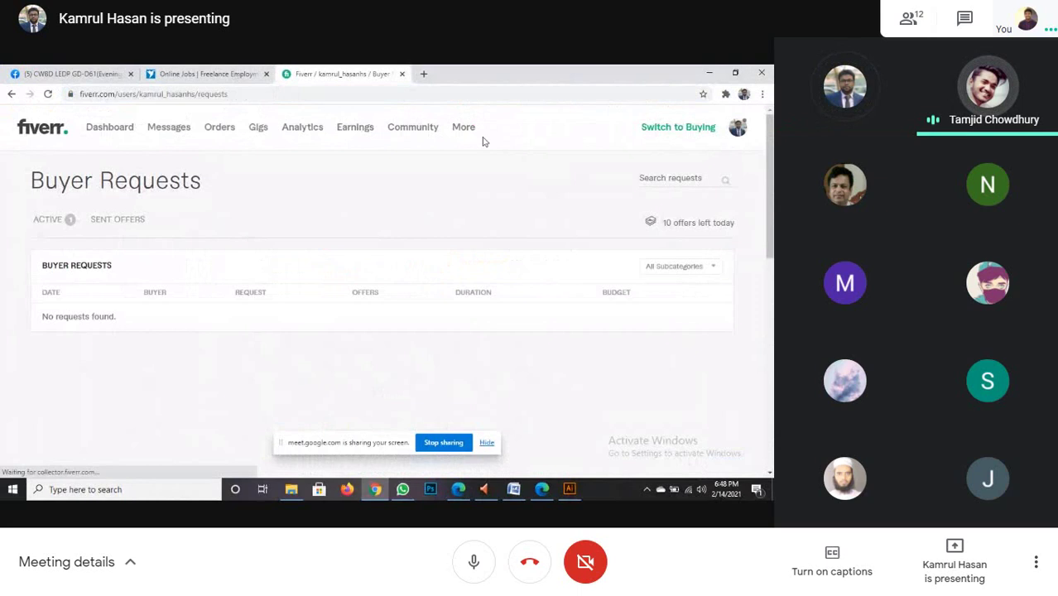
# - Search Freelancer contests, typing 'Flayer' and then 'Magazine' in the search box
pyautogui.moveTo(465, 133)
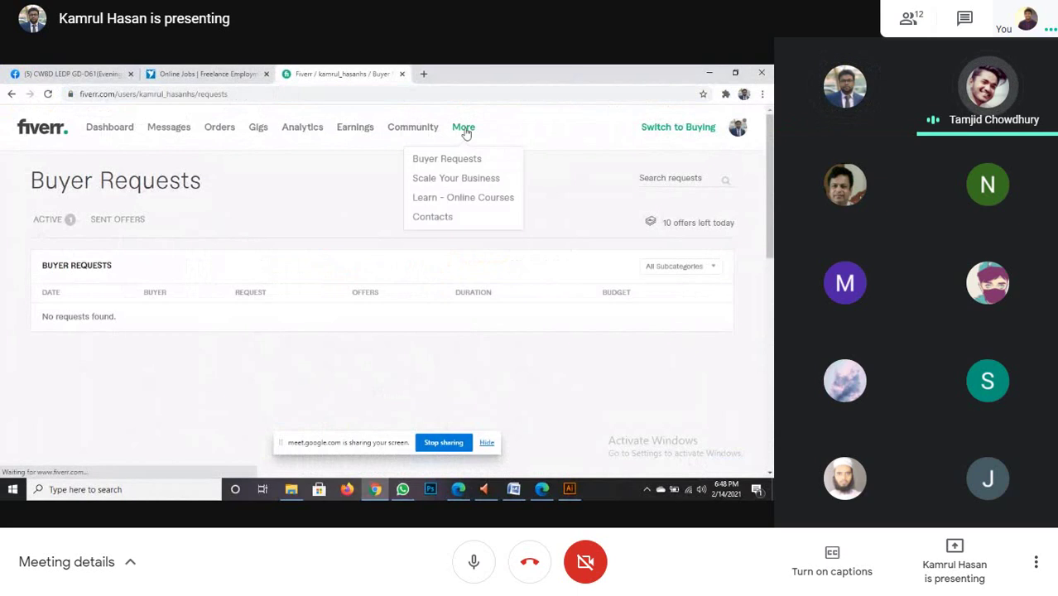
pyautogui.click(447, 158)
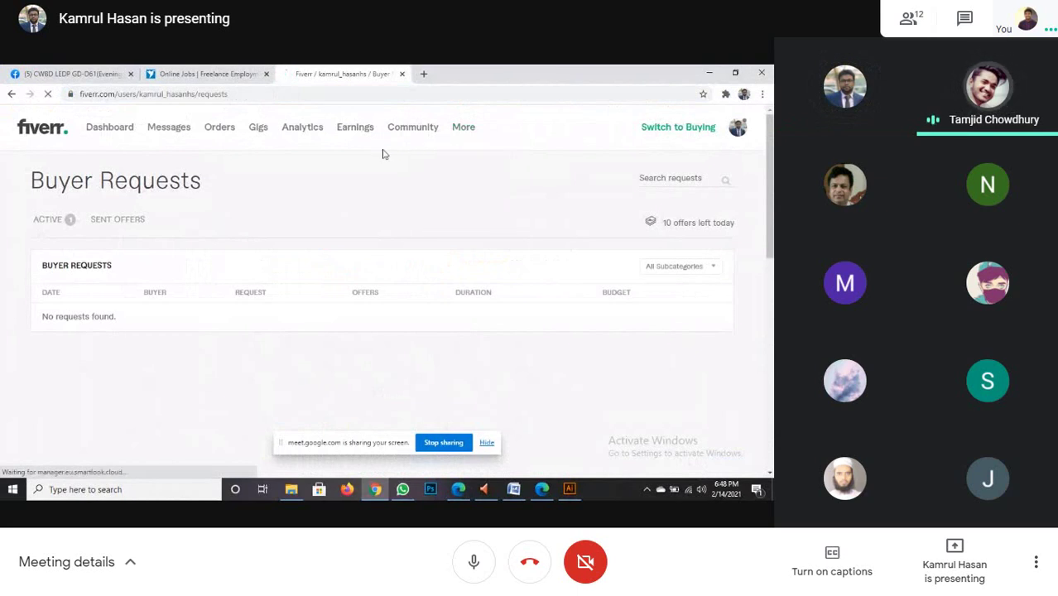
pyautogui.click(215, 75)
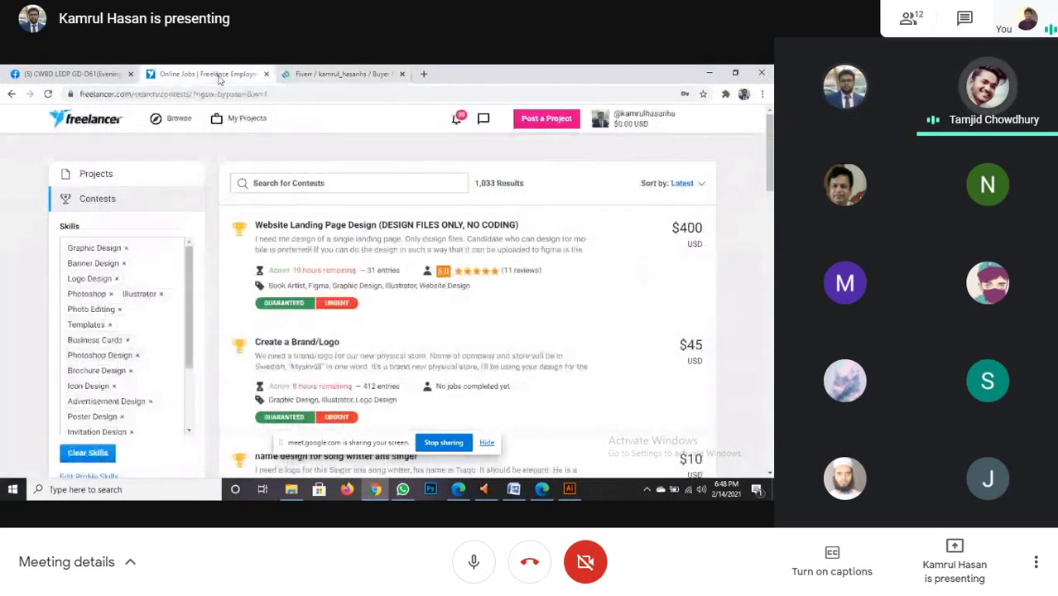
pyautogui.click(392, 184)
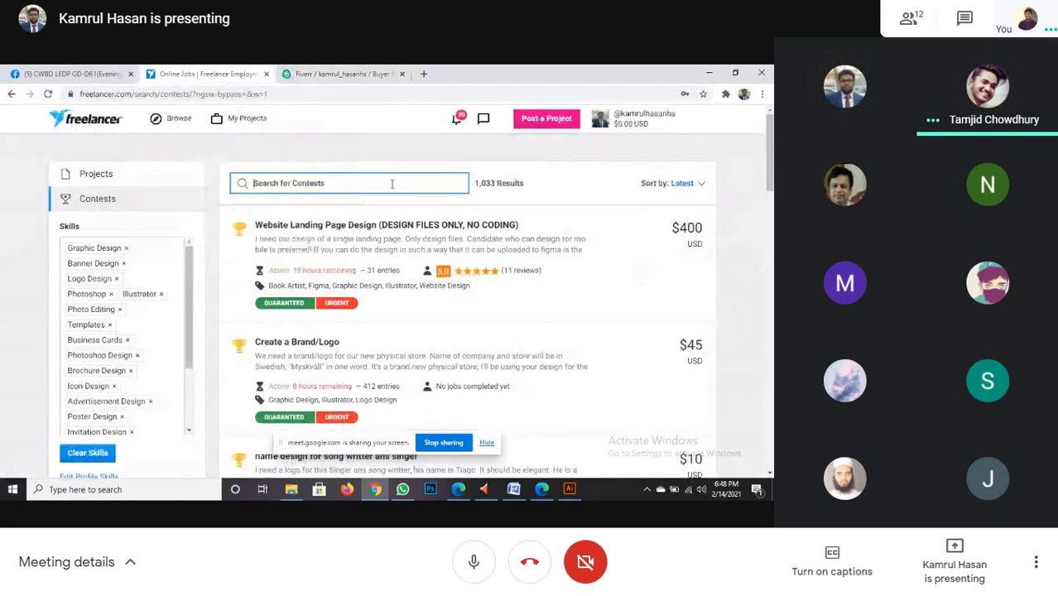
pyautogui.write('Fl')
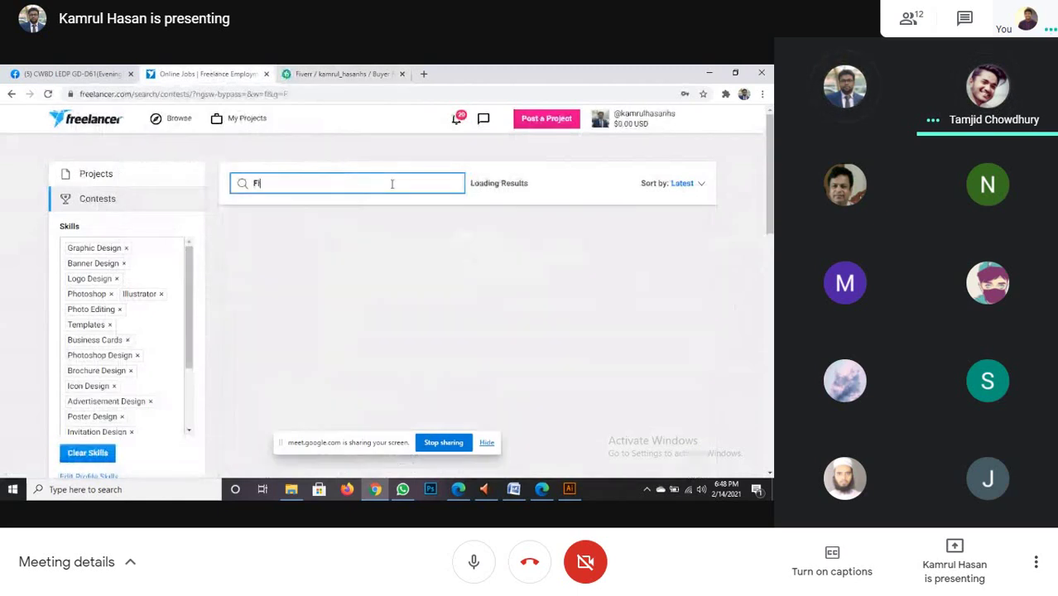
pyautogui.write('ayer')
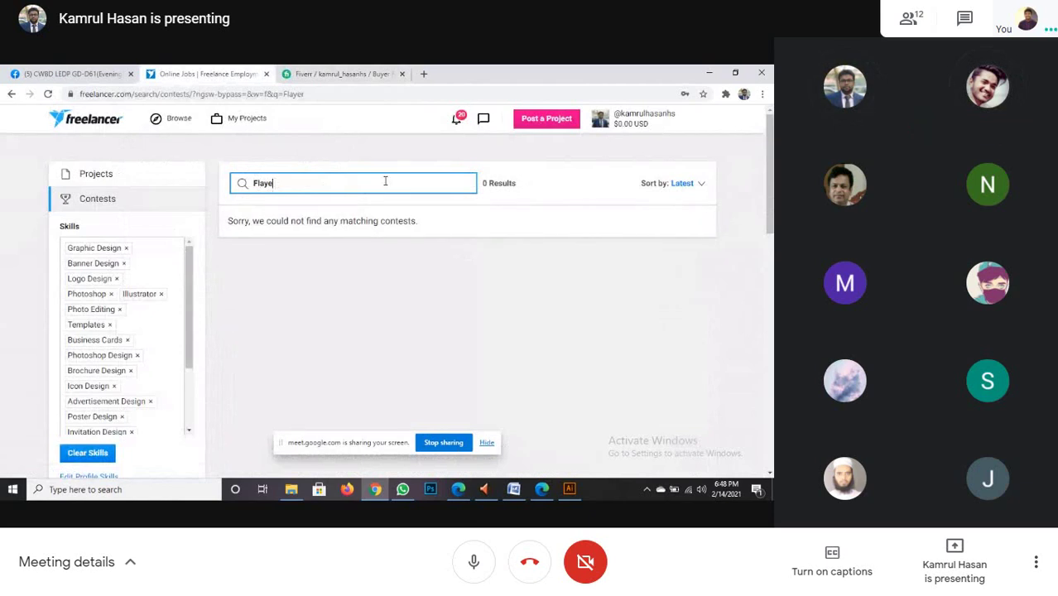
pyautogui.press('BackSpace')
pyautogui.press('BackSpace')
pyautogui.press('BackSpace')
pyautogui.press('BackSpace')
pyautogui.press('BackSpace')
pyautogui.write('Magazi')
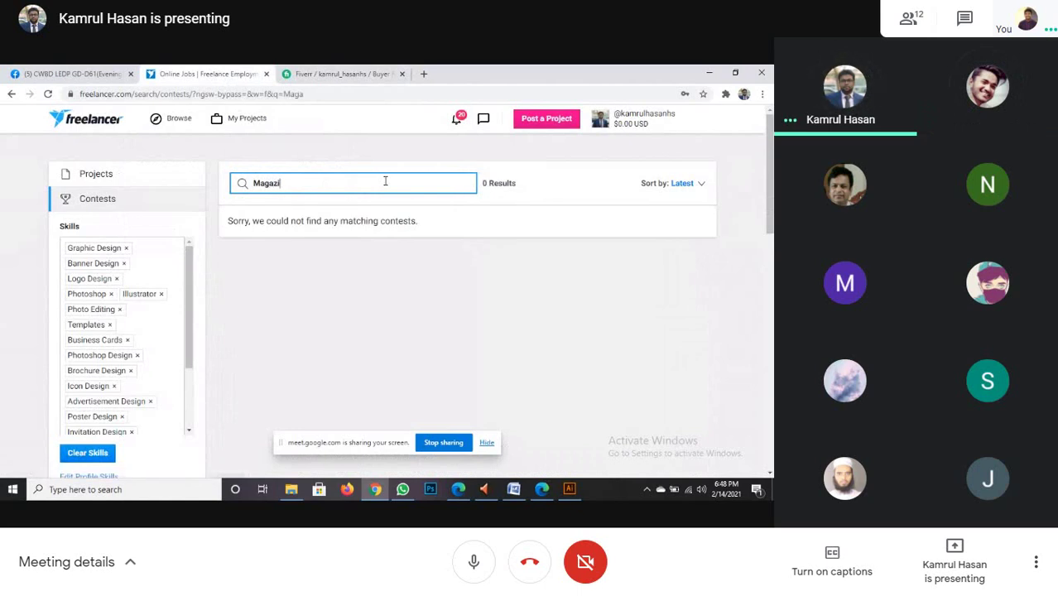
pyautogui.write('ne')
# - Clear the contest search term and scroll the Skills list as all 1,033 results load
pyautogui.moveTo(307, 183); pyautogui.dragTo(245, 183)
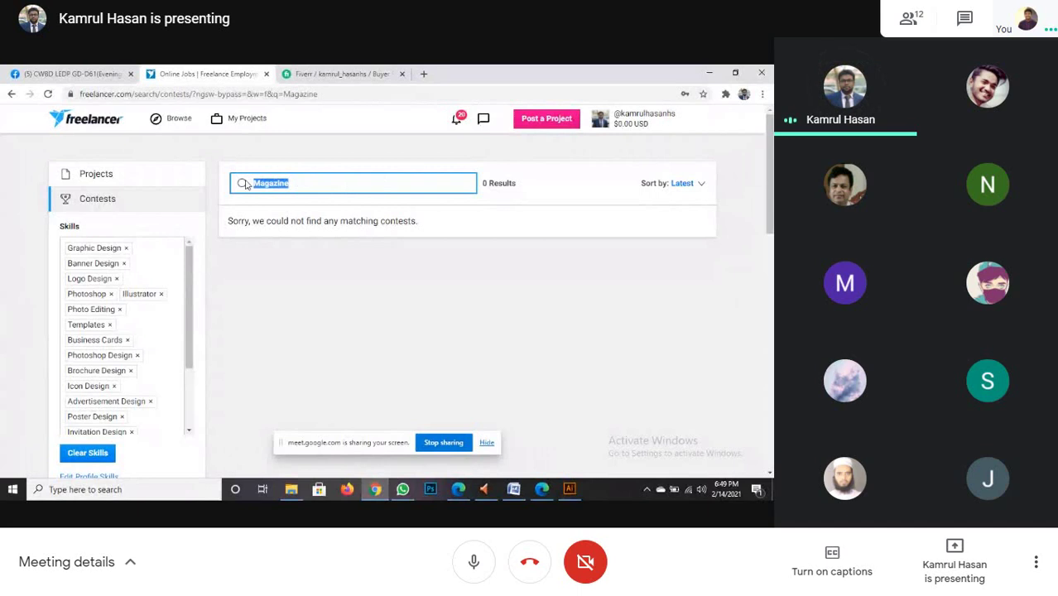
pyautogui.press('BackSpace')
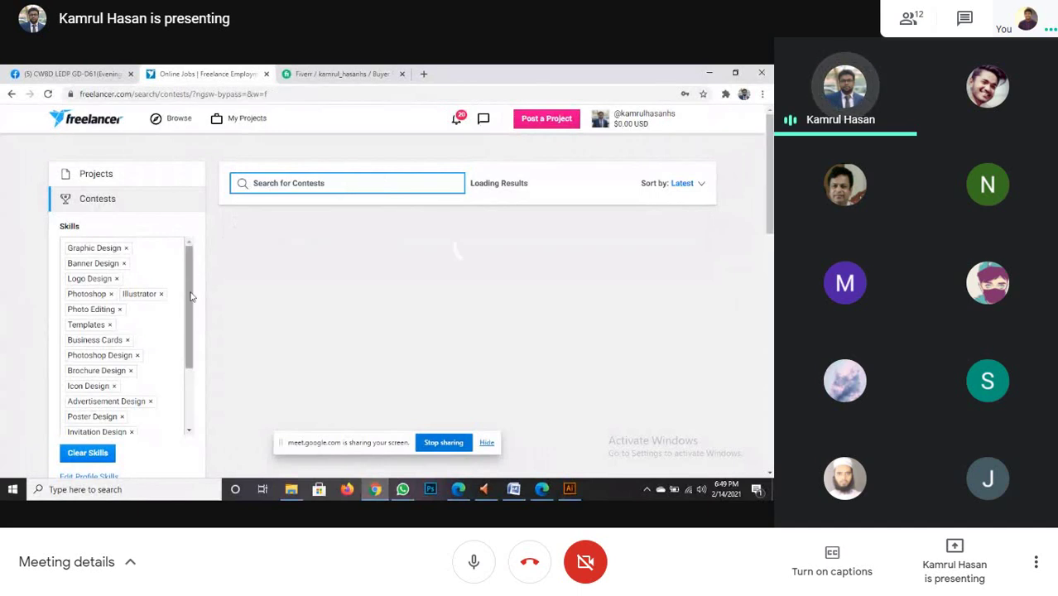
pyautogui.scroll(-1, 190, 297)
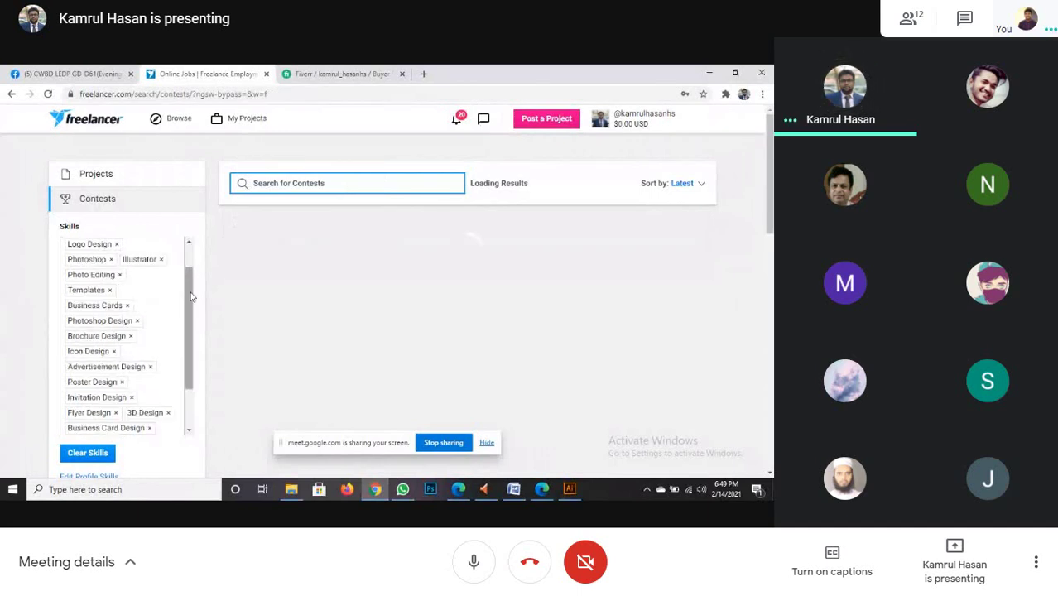
pyautogui.scroll(-2, 190, 297)
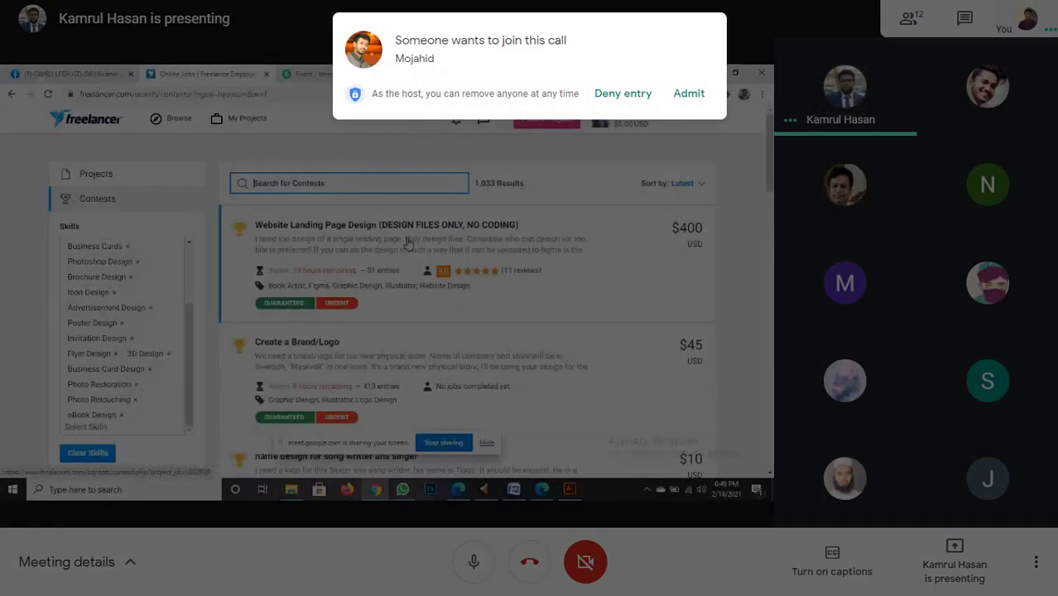
# - Admit the waiting guest into the Google Meet call
pyautogui.click(691, 90)
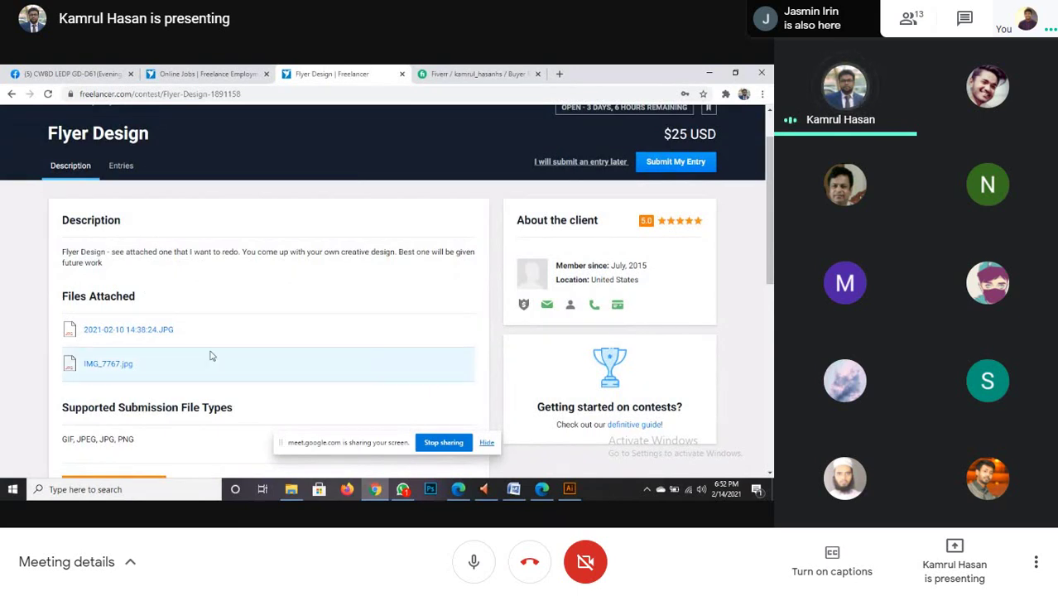
pyautogui.moveTo(375, 491)
pyautogui.click(363, 422)
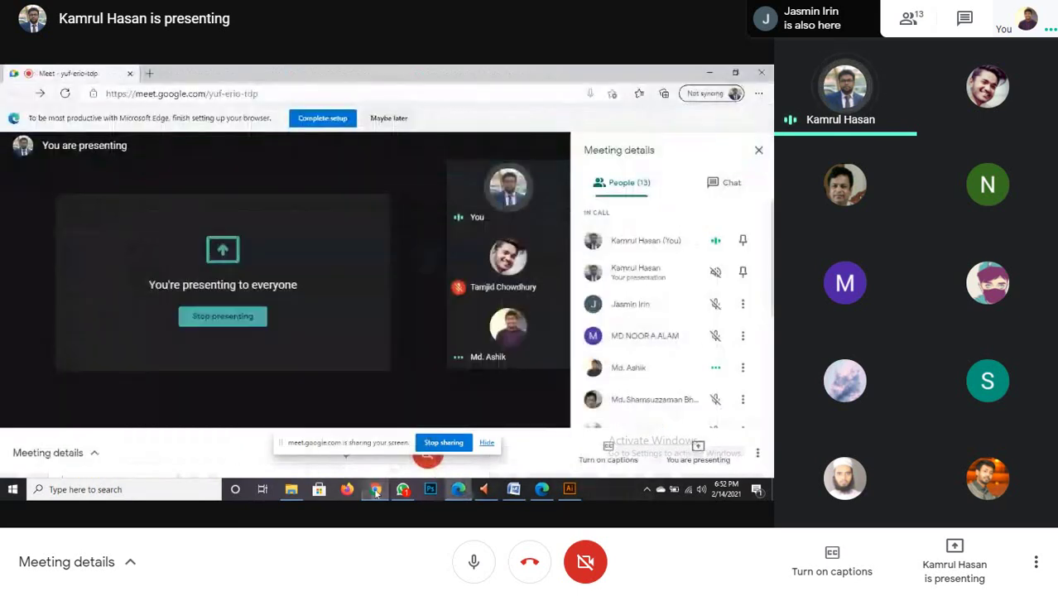
pyautogui.hotkey('ctrl', 'd')
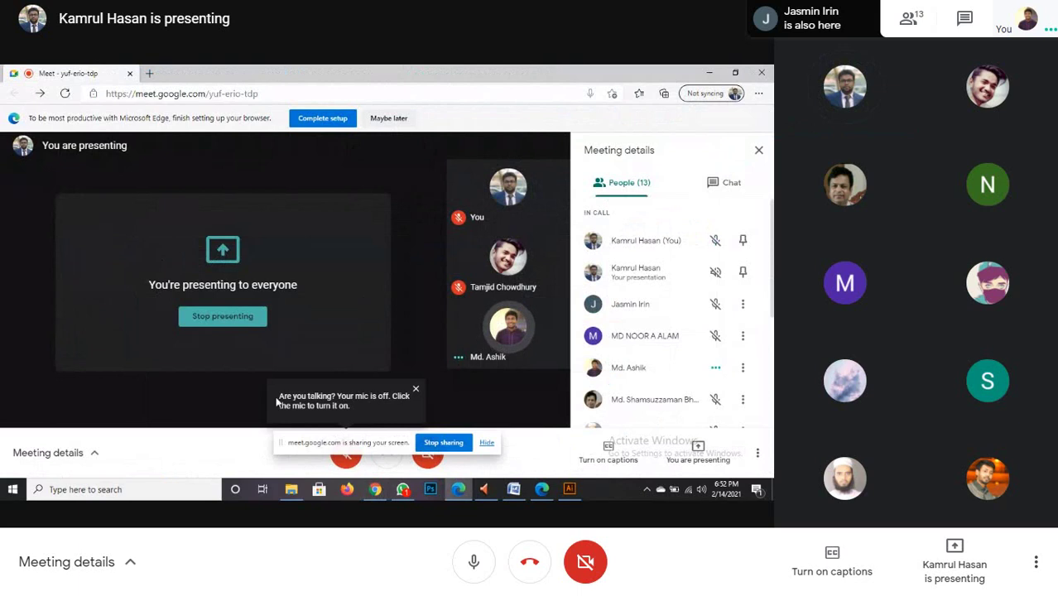
pyautogui.click(375, 489)
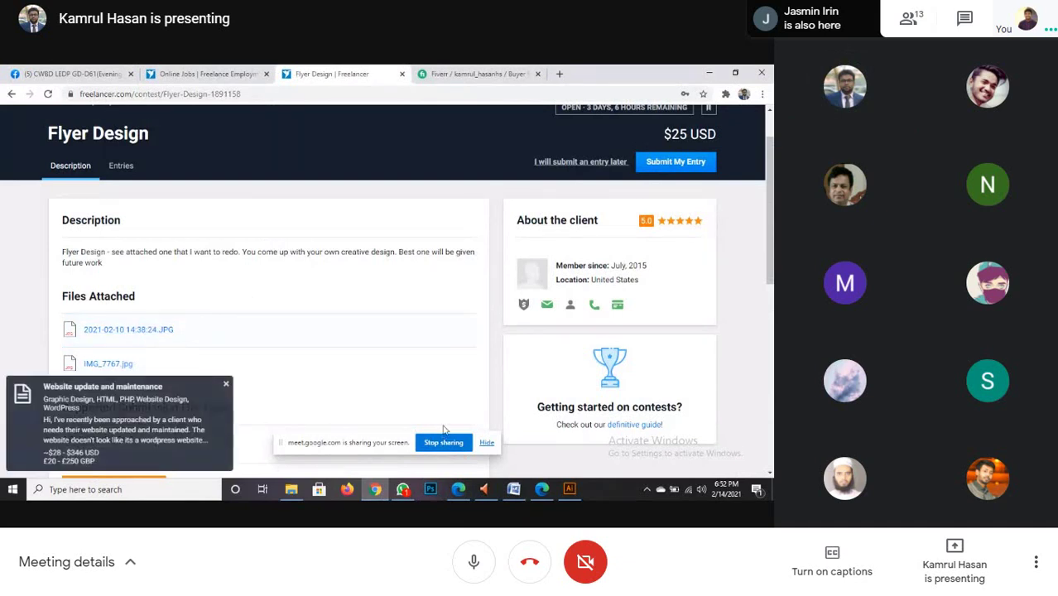
pyautogui.click(460, 490)
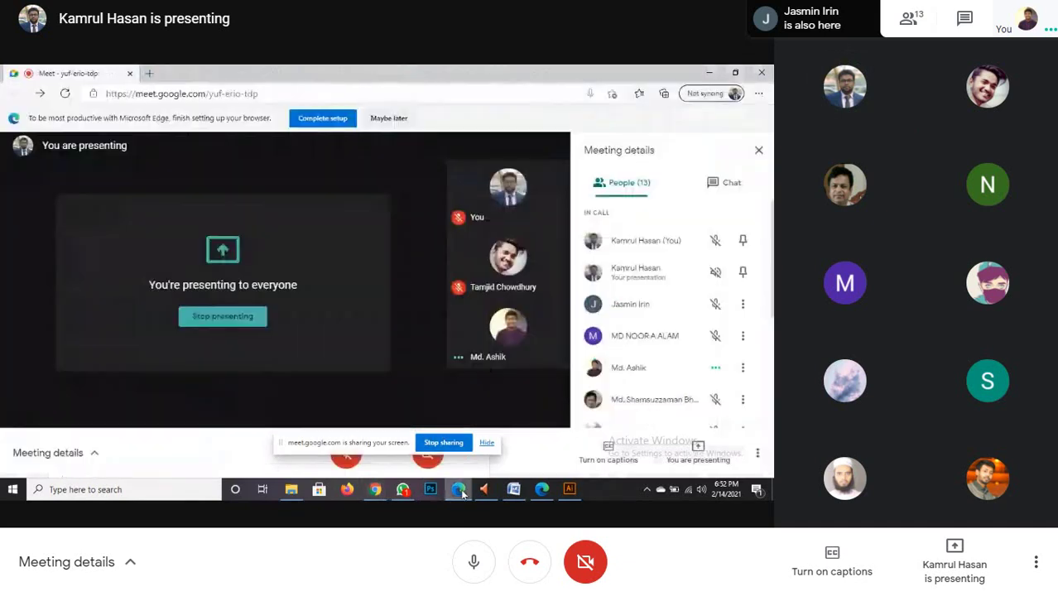
pyautogui.hotkey('ctrl', 'd')
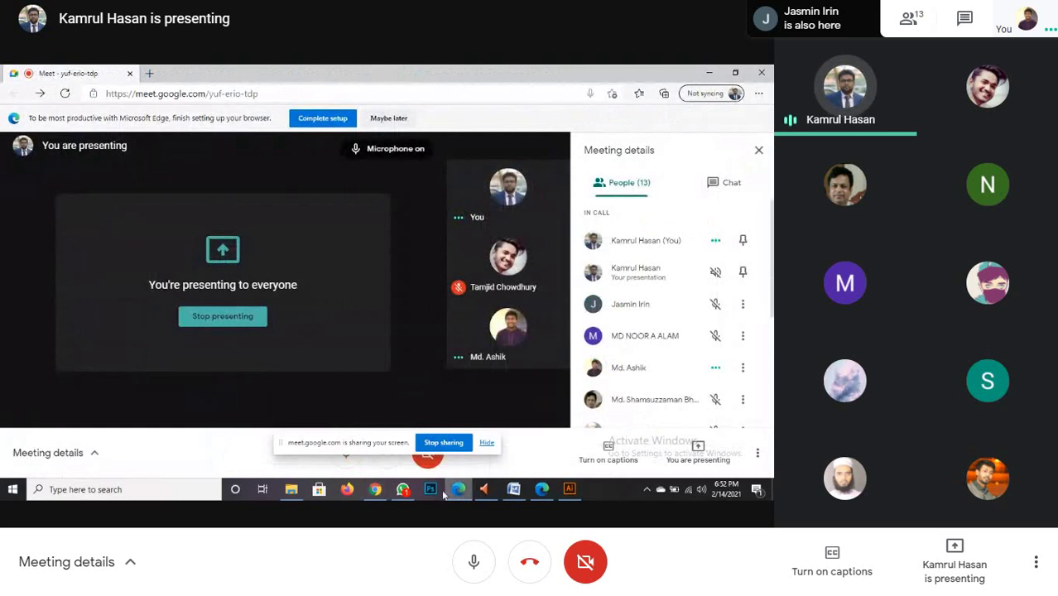
pyautogui.click(378, 492)
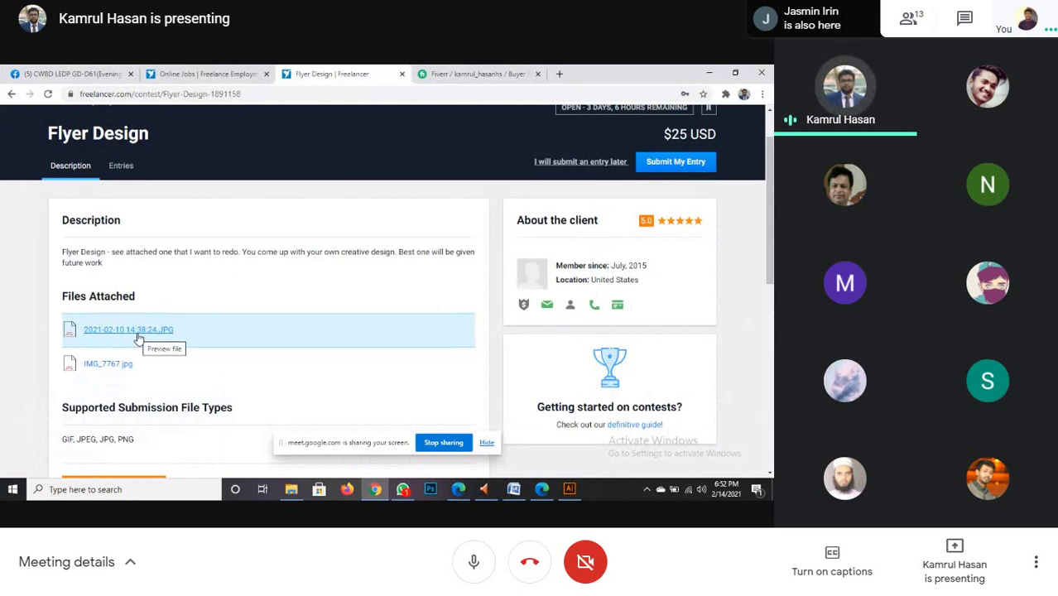
pyautogui.click(138, 336)
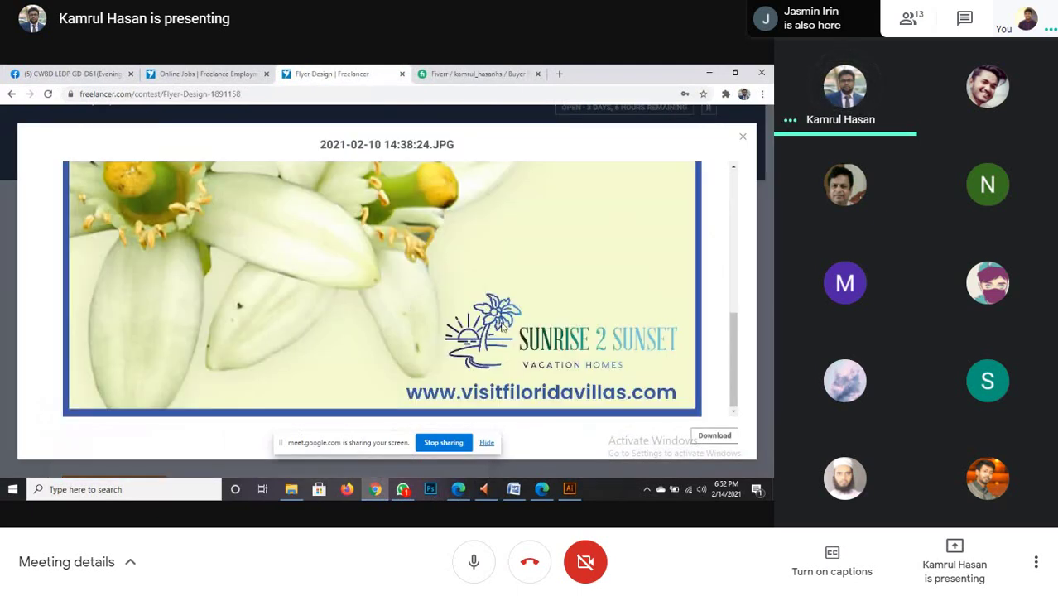
pyautogui.scroll(6, 502, 328)
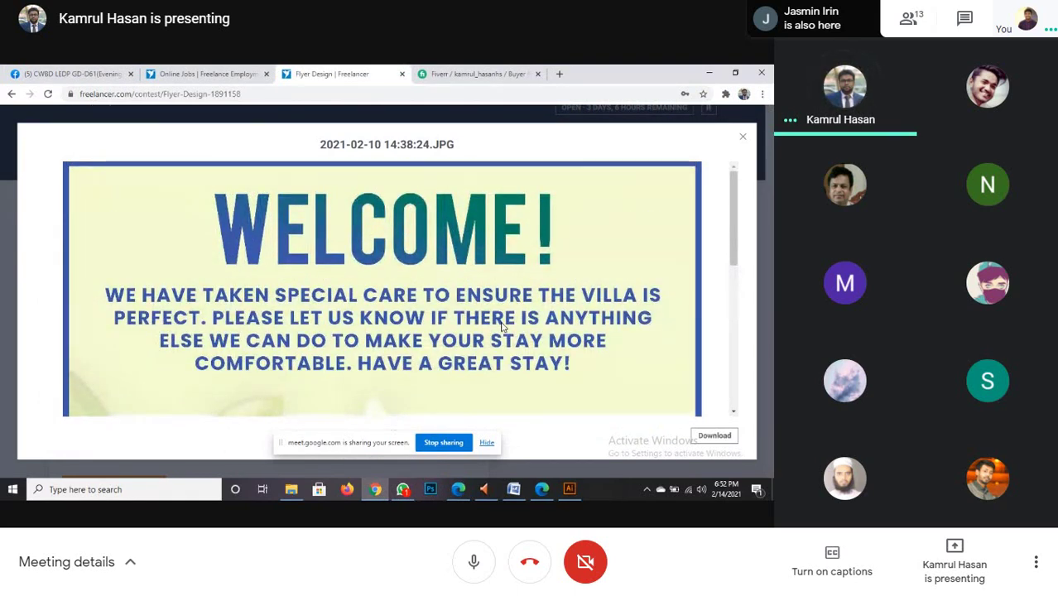
pyautogui.scroll(-2, 501, 328)
pyautogui.scroll(-1, 502, 328)
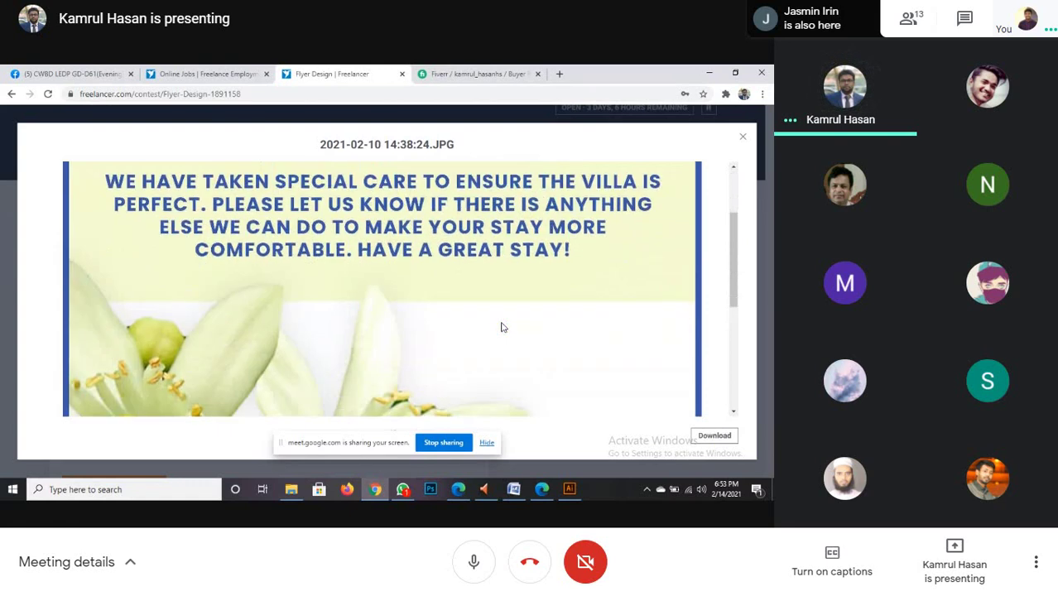
pyautogui.scroll(-2, 501, 328)
pyautogui.scroll(-2, 500, 327)
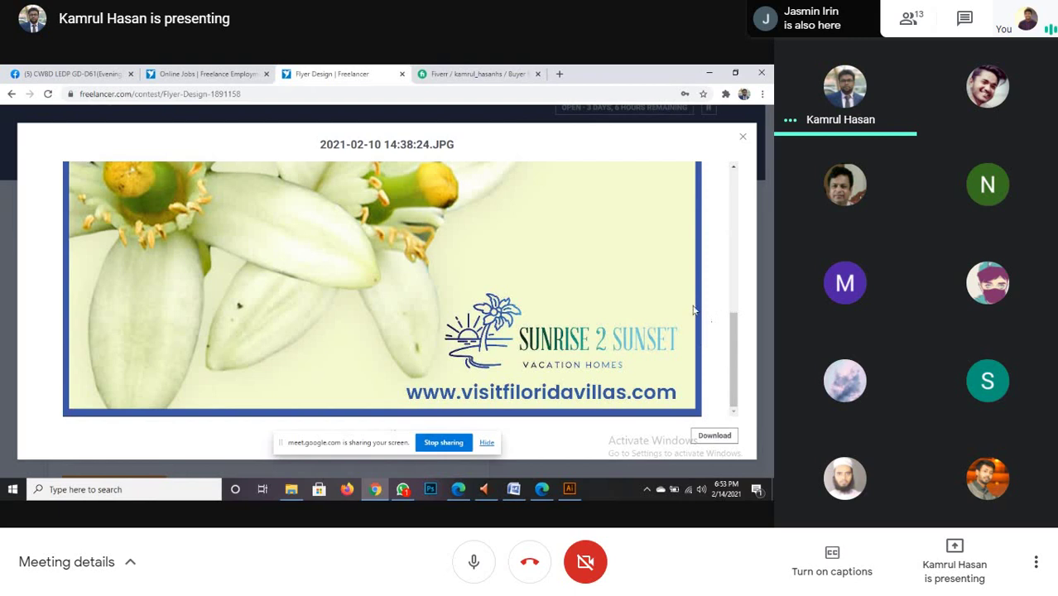
pyautogui.scroll(5, 692, 308)
pyautogui.click(743, 139)
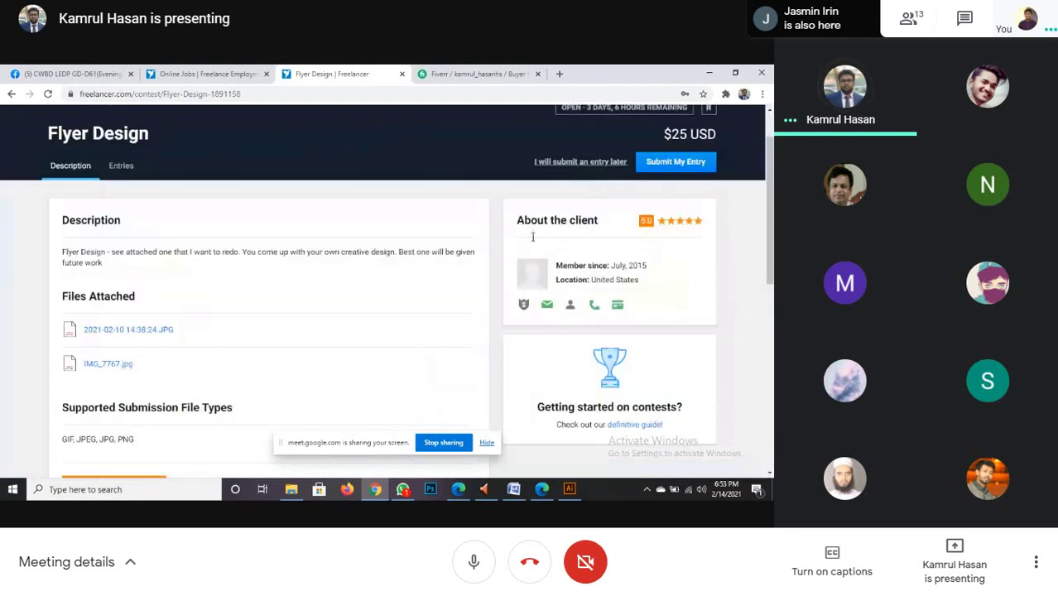
# - Show the Flyer Design contest's Entries tab with its 63 submitted flyer thumbnails
pyautogui.scroll(1, 323, 314)
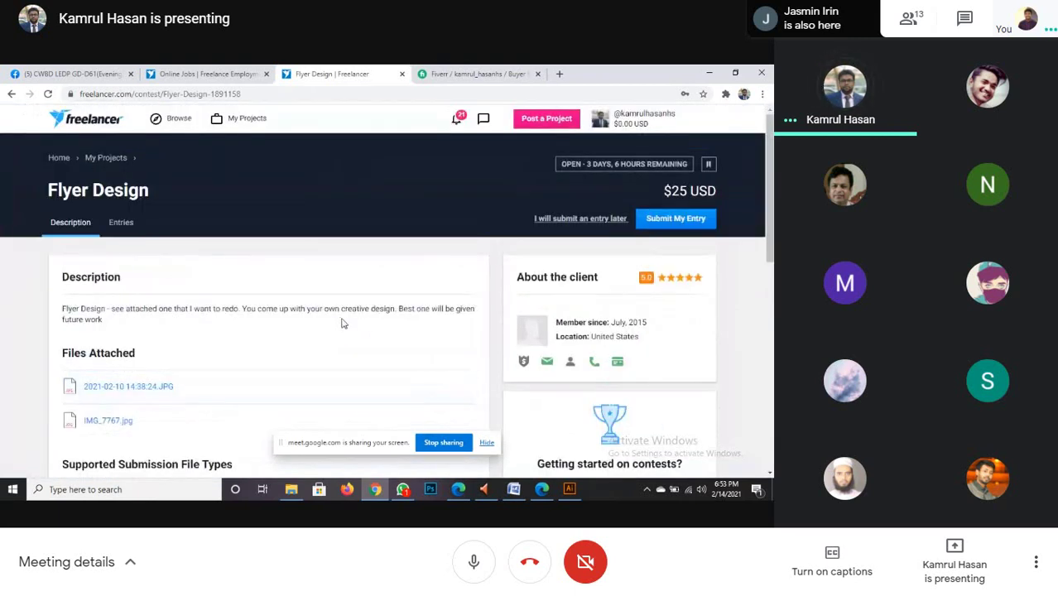
pyautogui.click(121, 223)
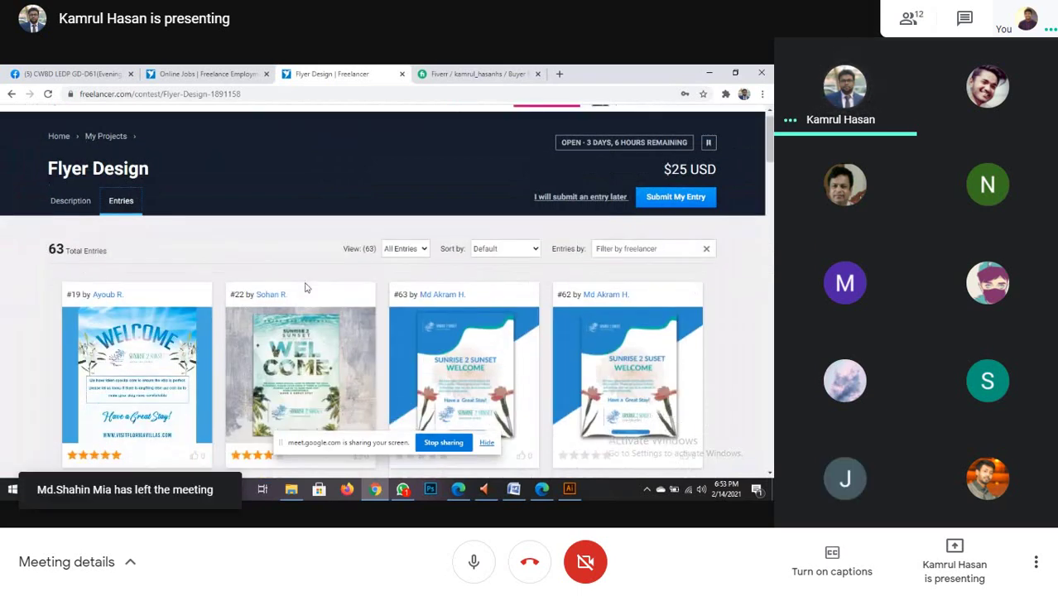
pyautogui.scroll(-2, 248, 347)
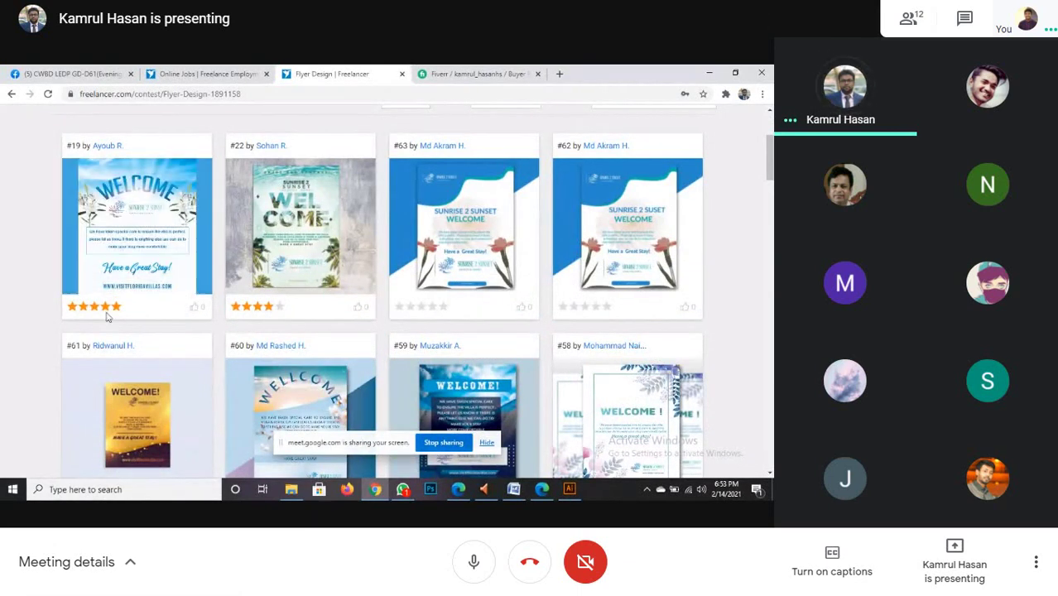
pyautogui.click(104, 199)
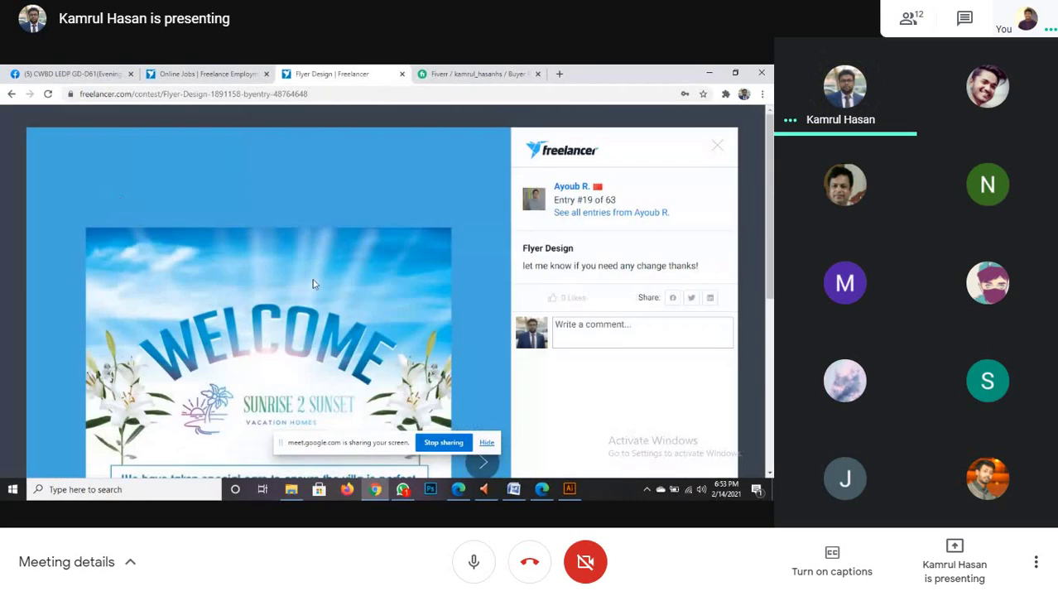
pyautogui.scroll(-5, 312, 282)
pyautogui.scroll(1, 313, 283)
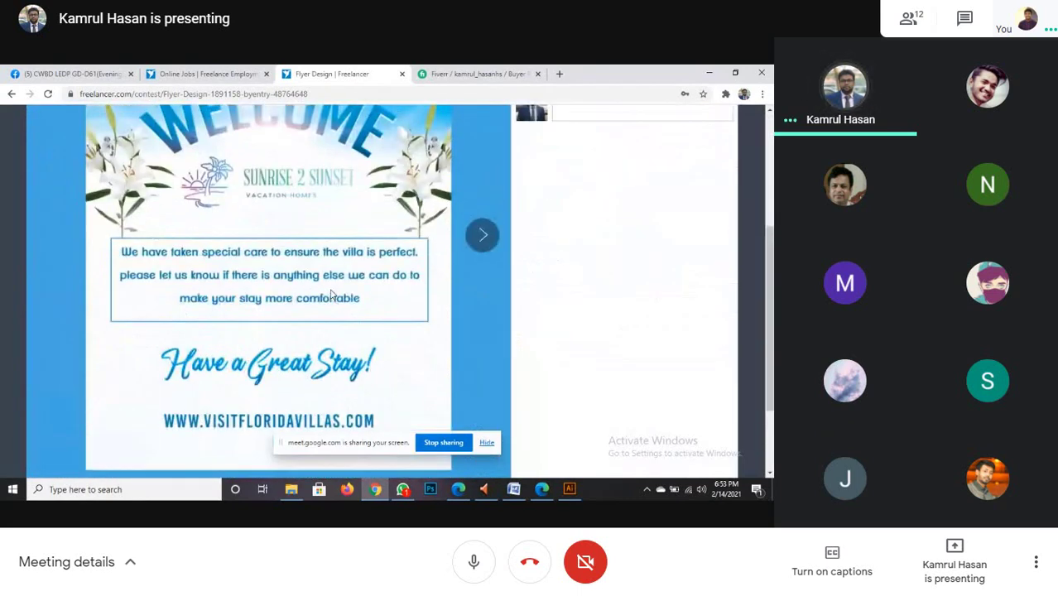
pyautogui.scroll(1, 330, 294)
pyautogui.scroll(1, 330, 294)
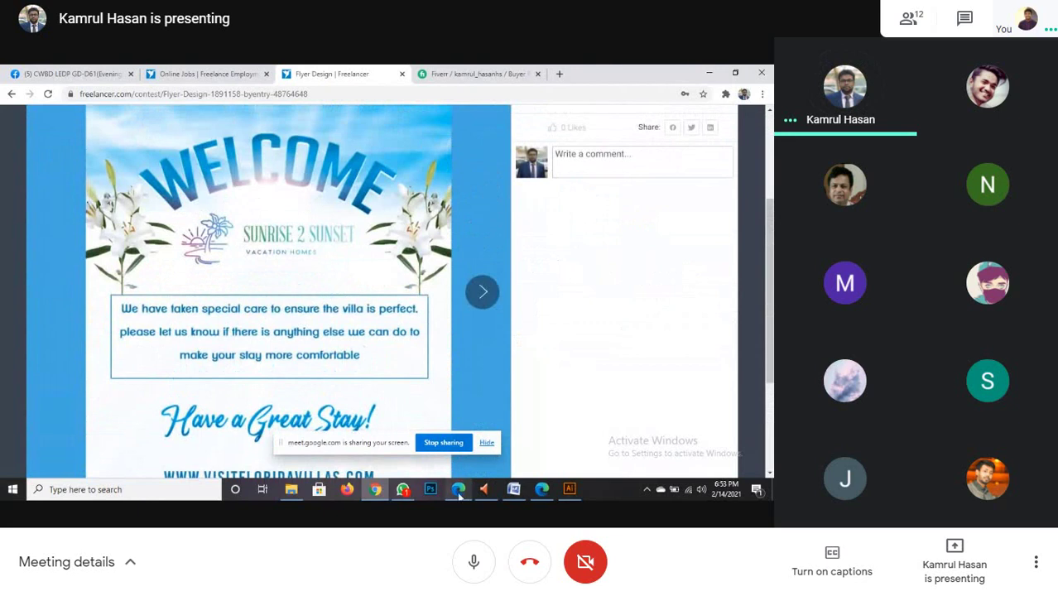
pyautogui.moveTo(460, 494)
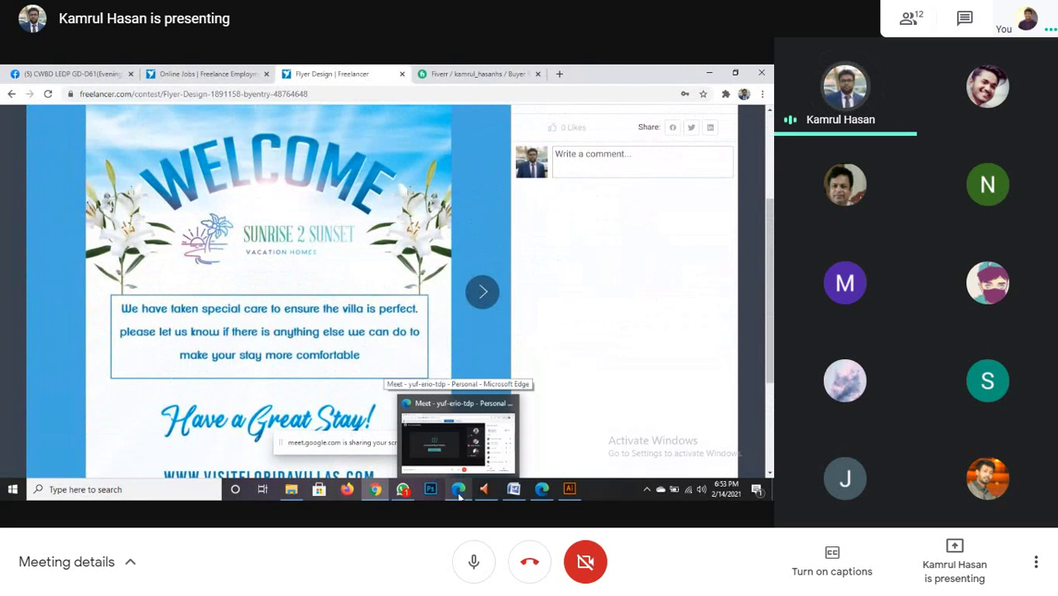
pyautogui.click(459, 496)
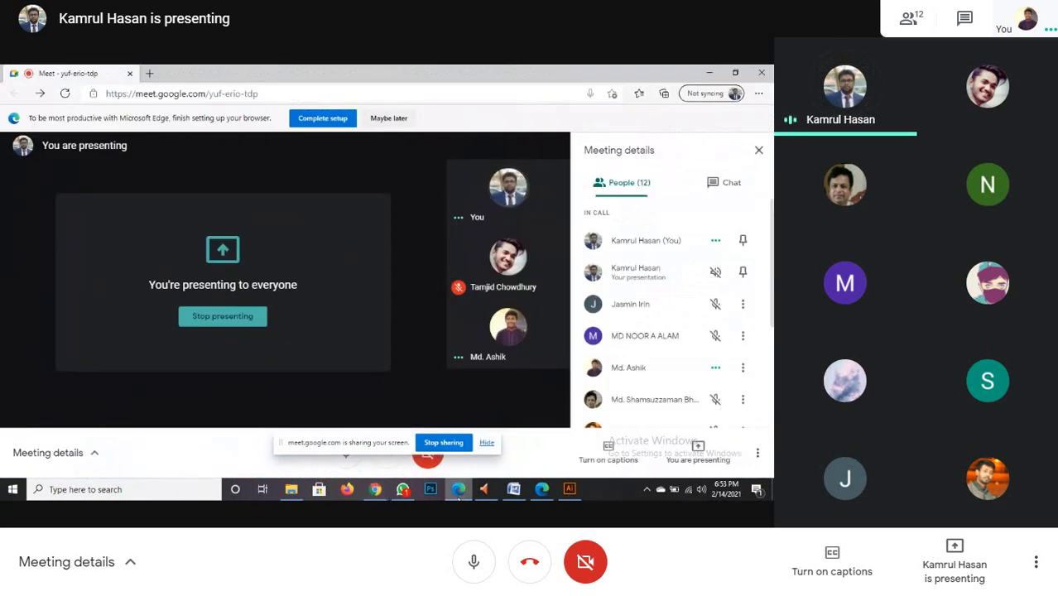
pyautogui.click(459, 494)
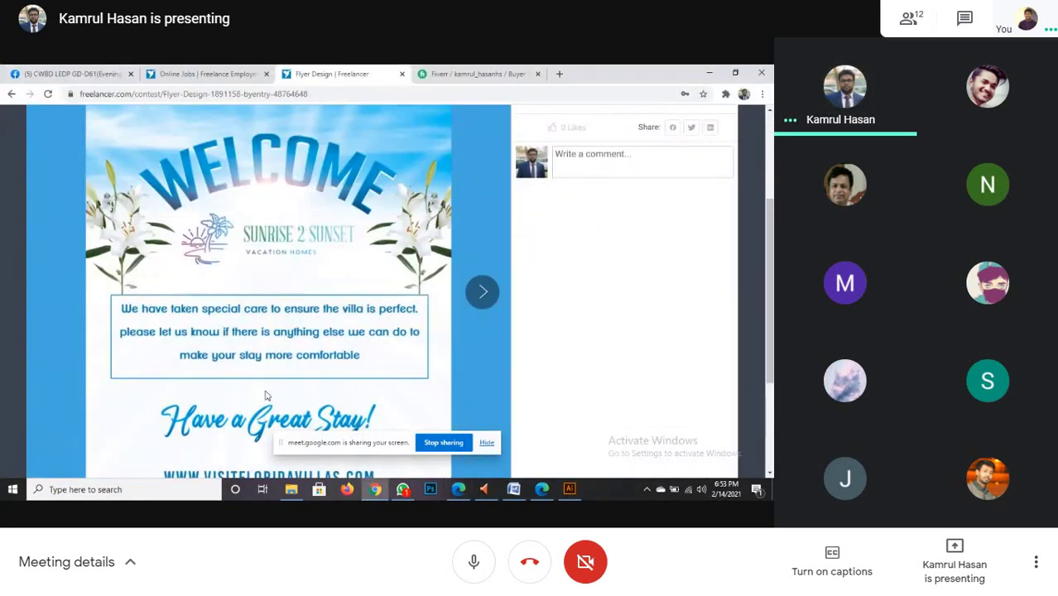
pyautogui.scroll(2, 266, 381)
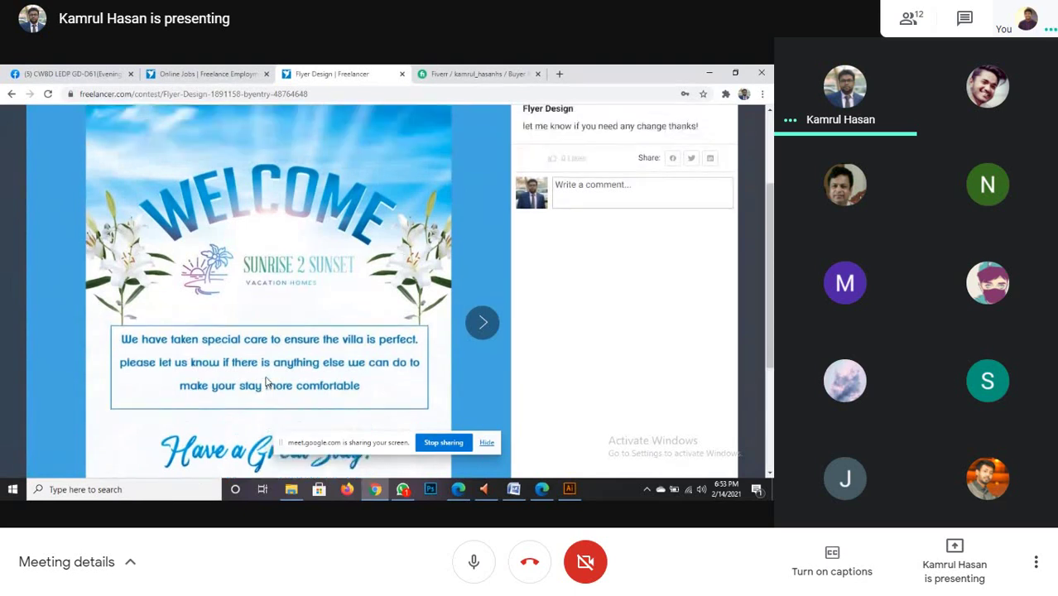
pyautogui.scroll(-1, 267, 379)
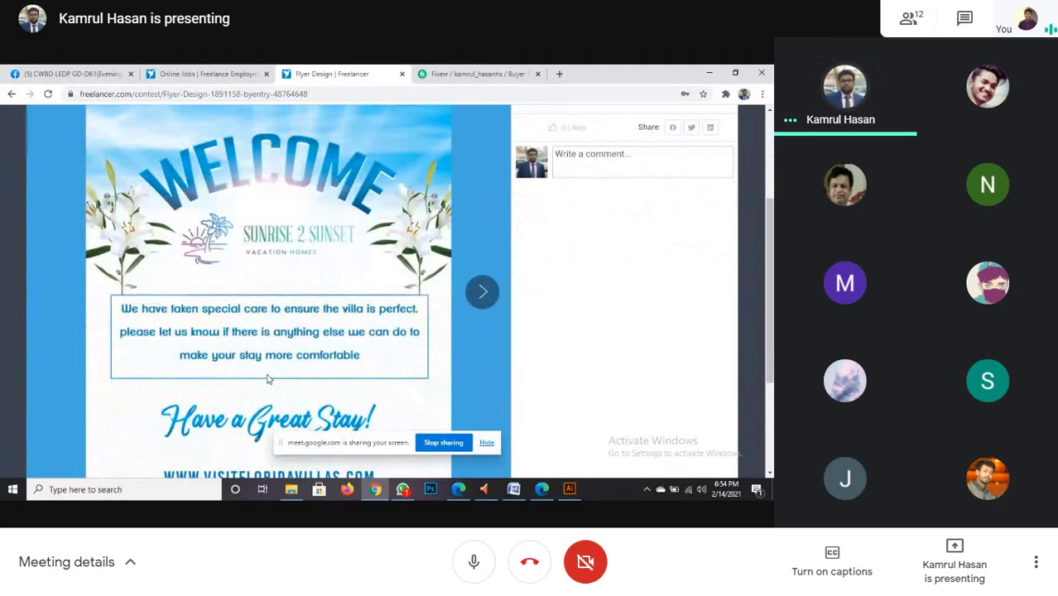
pyautogui.scroll(1, 636, 255)
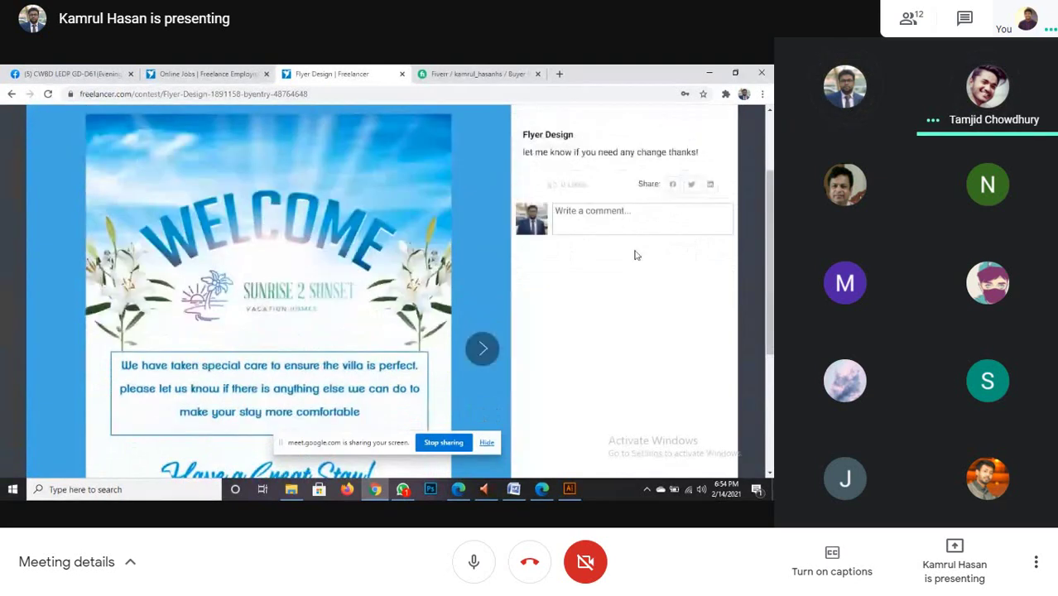
pyautogui.scroll(-1, 636, 255)
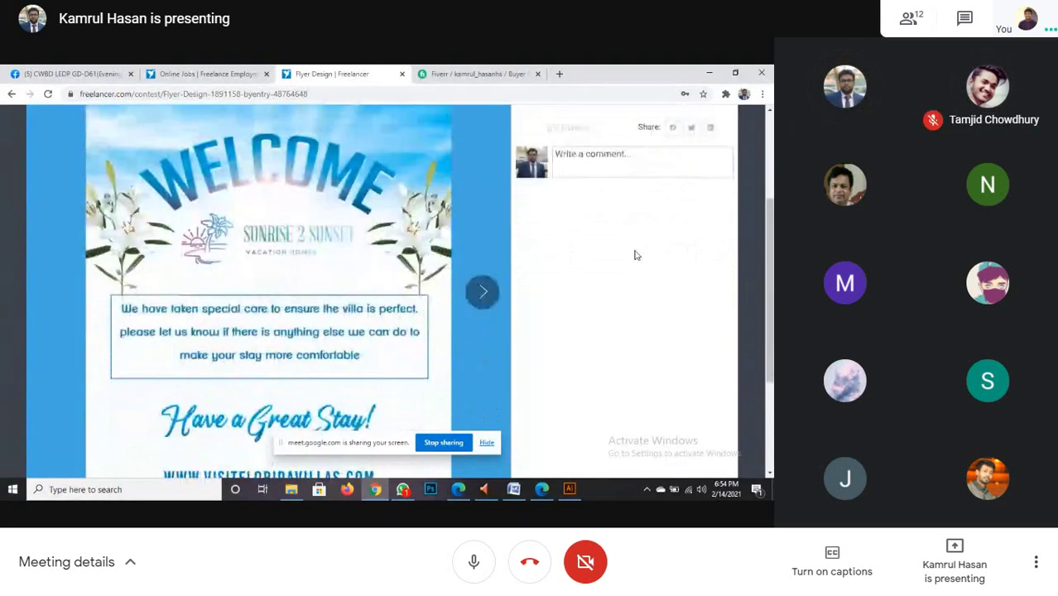
pyautogui.scroll(3, 685, 235)
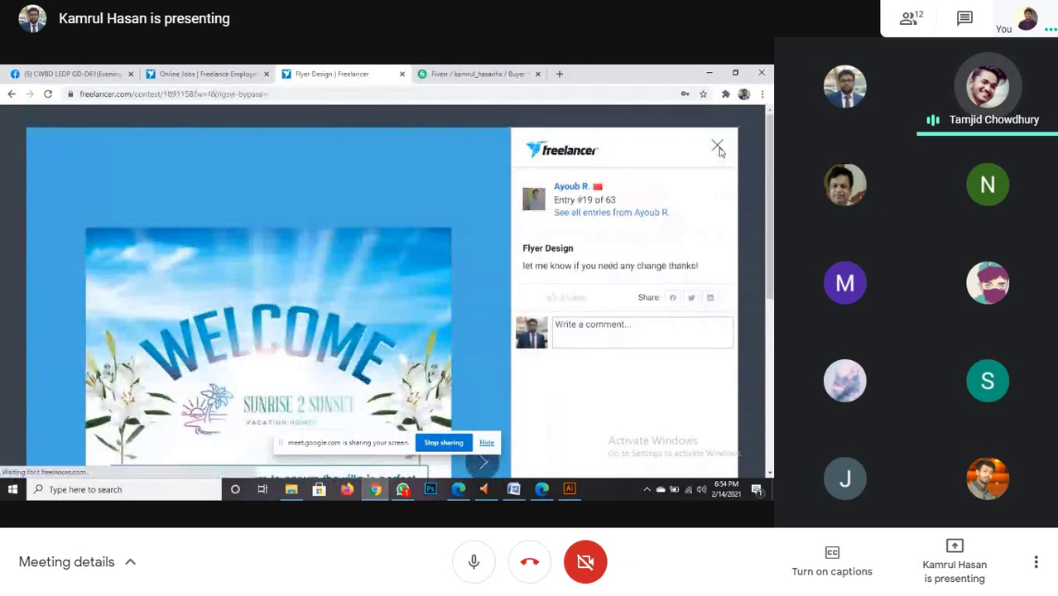
# - Close the current entry and enlarge entry #22, the palm-tree WELCOME flyer
pyautogui.click(718, 151)
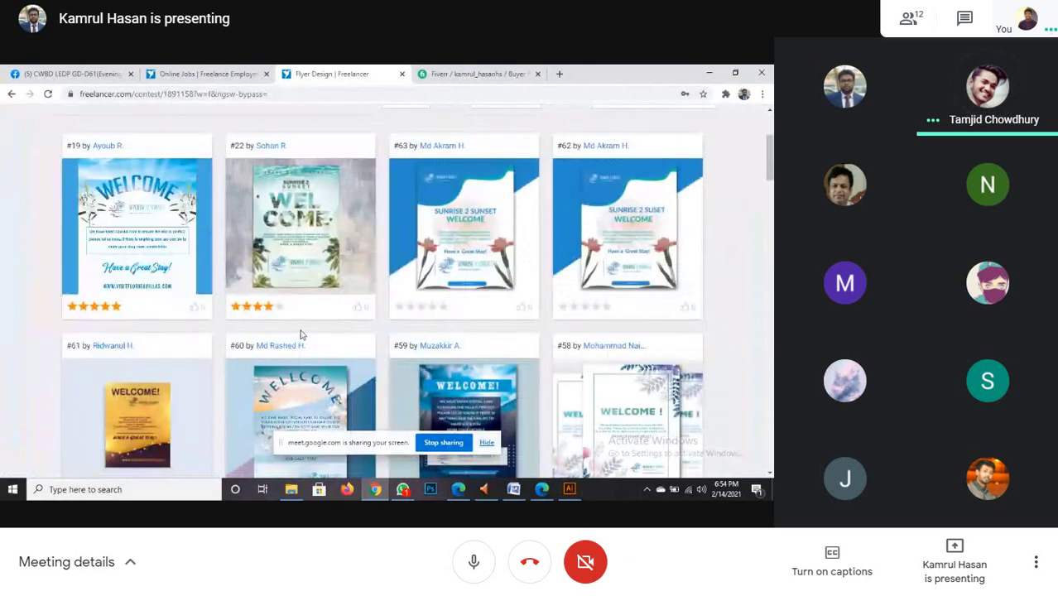
pyautogui.click(312, 248)
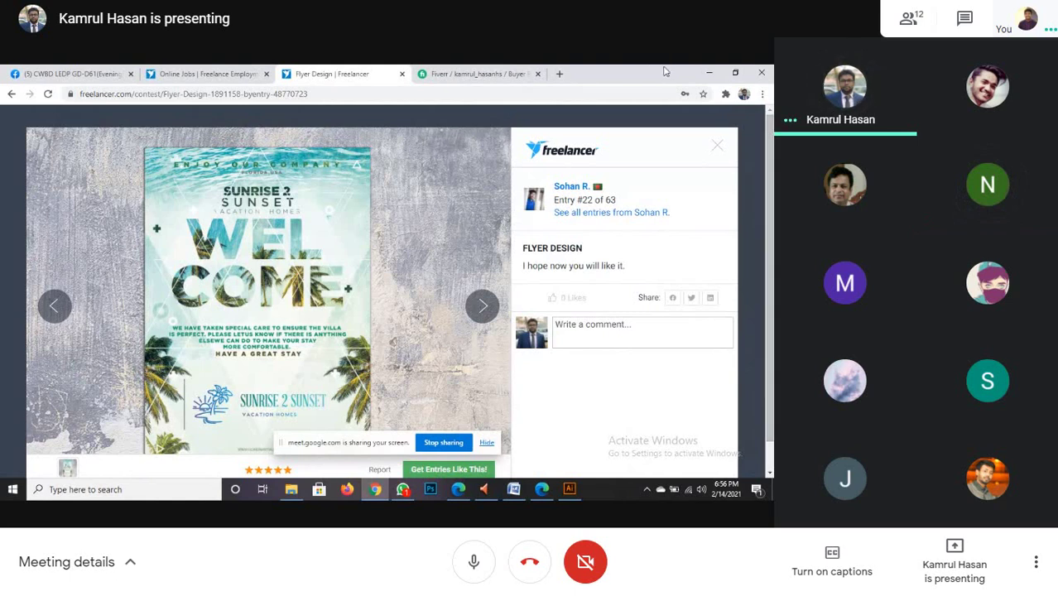
pyautogui.click(486, 310)
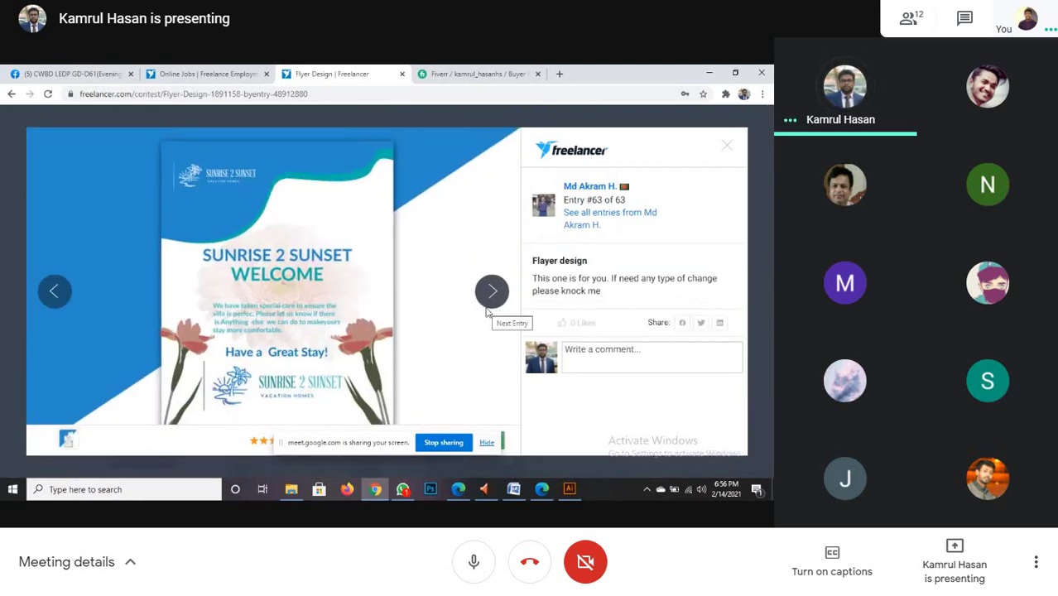
pyautogui.click(487, 312)
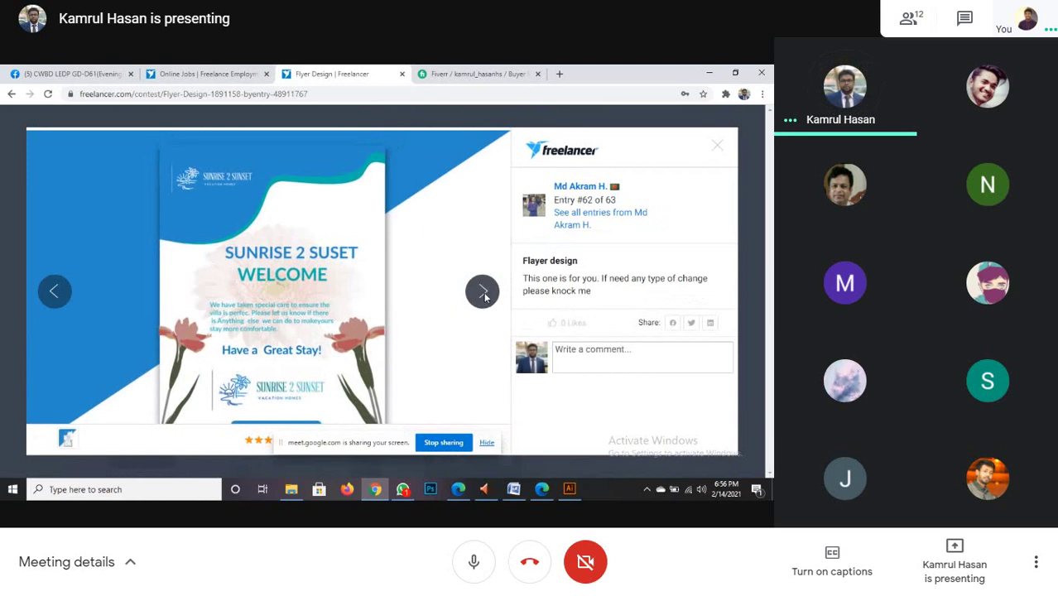
pyautogui.click(484, 295)
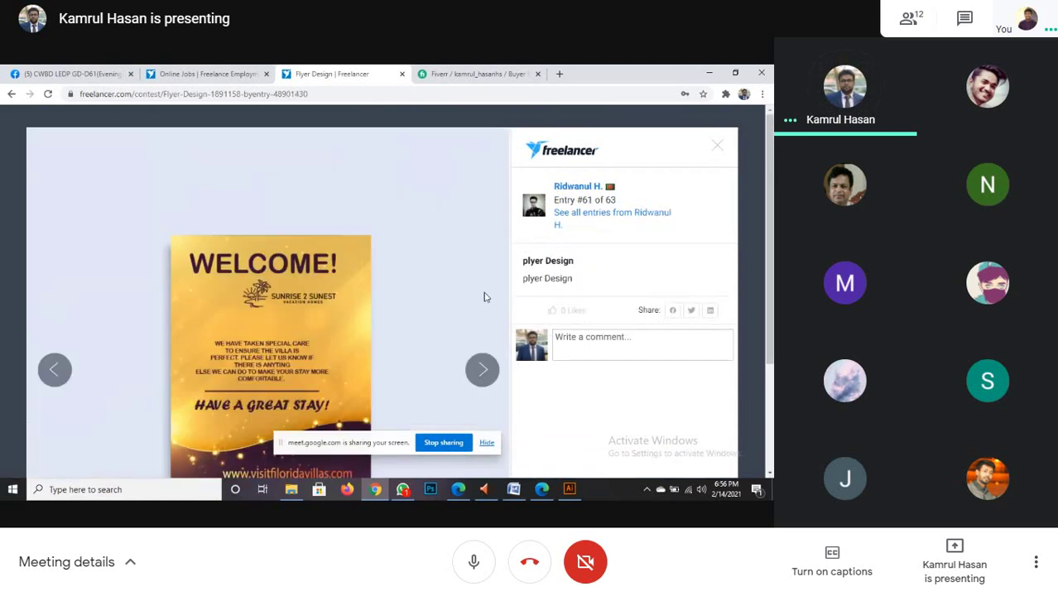
pyautogui.scroll(-2, 485, 297)
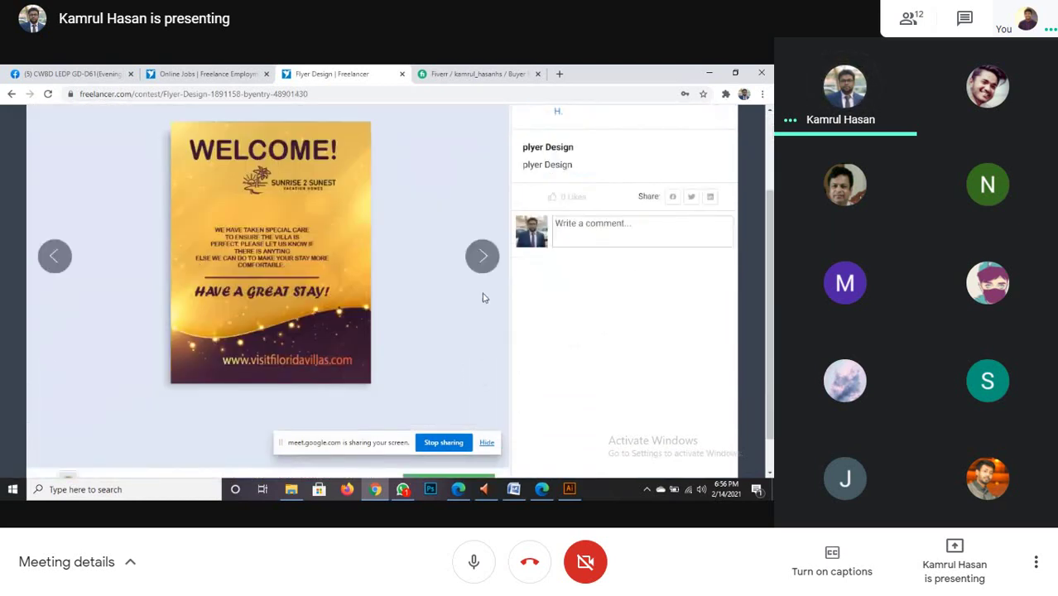
pyautogui.click(484, 261)
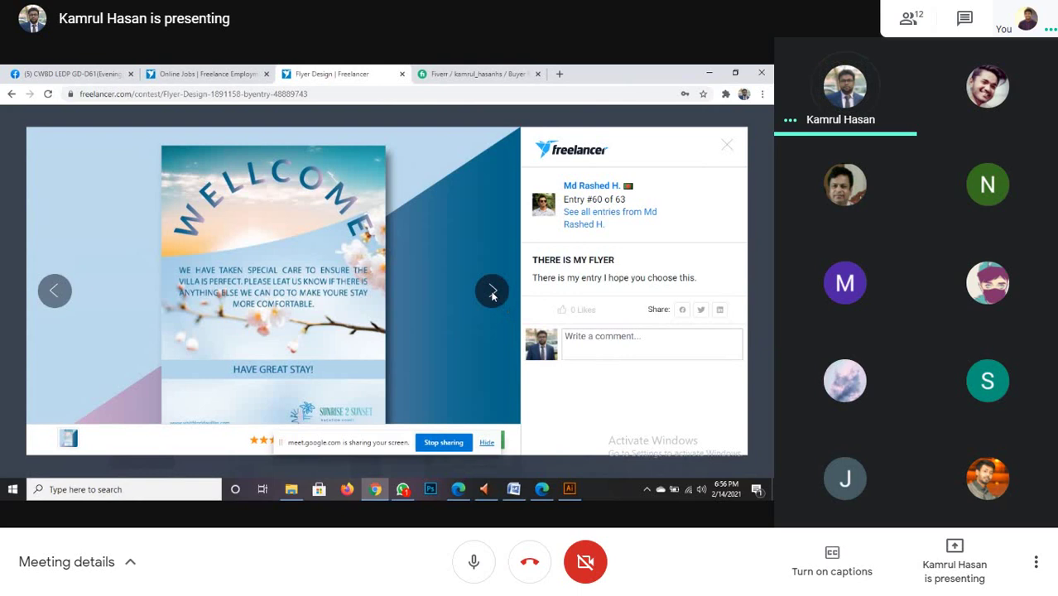
pyautogui.click(492, 294)
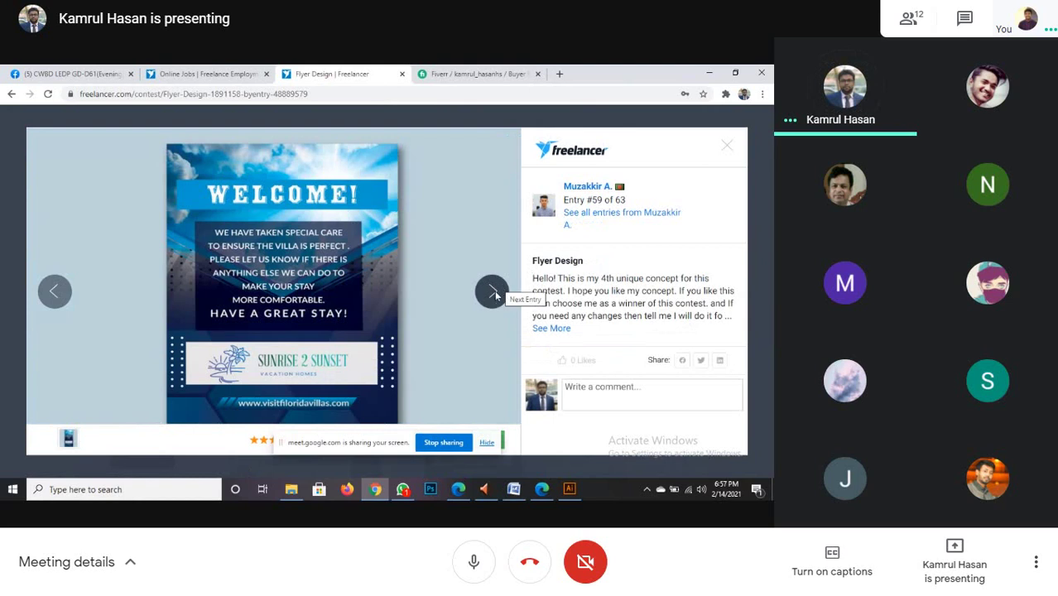
pyautogui.click(494, 294)
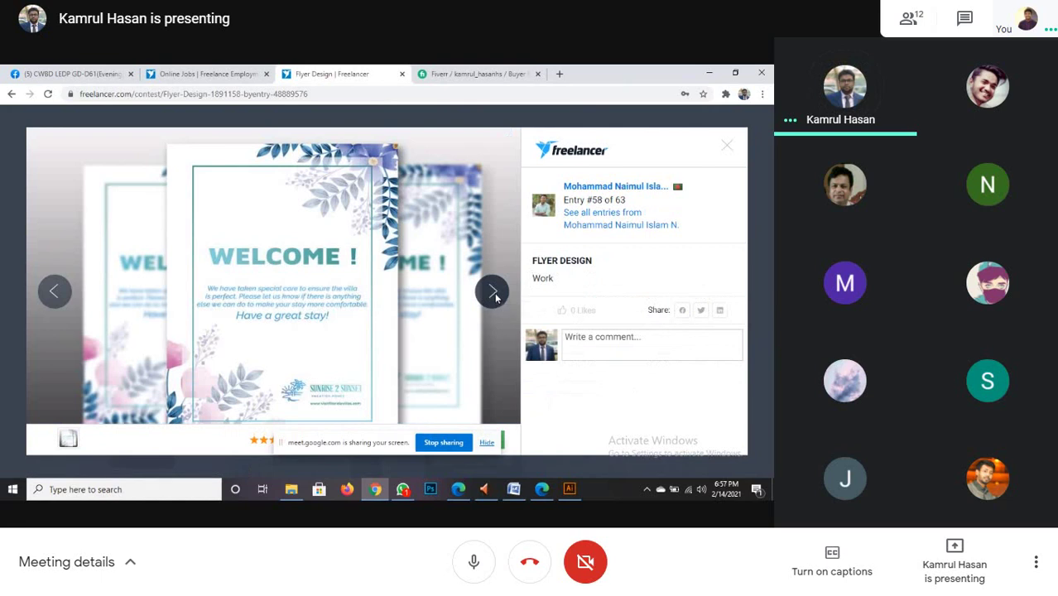
pyautogui.click(494, 295)
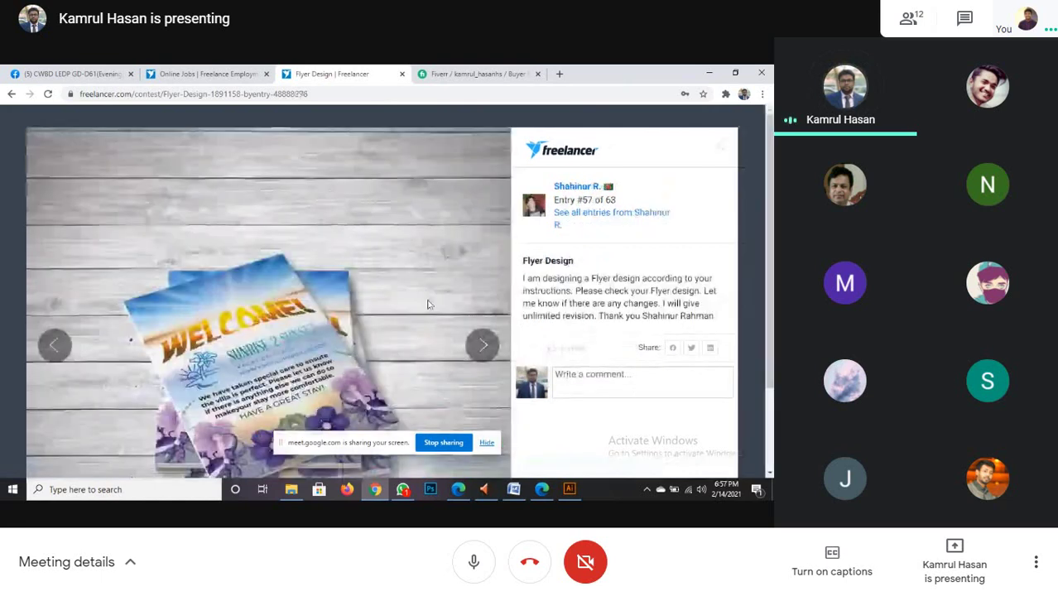
pyautogui.scroll(-1, 410, 312)
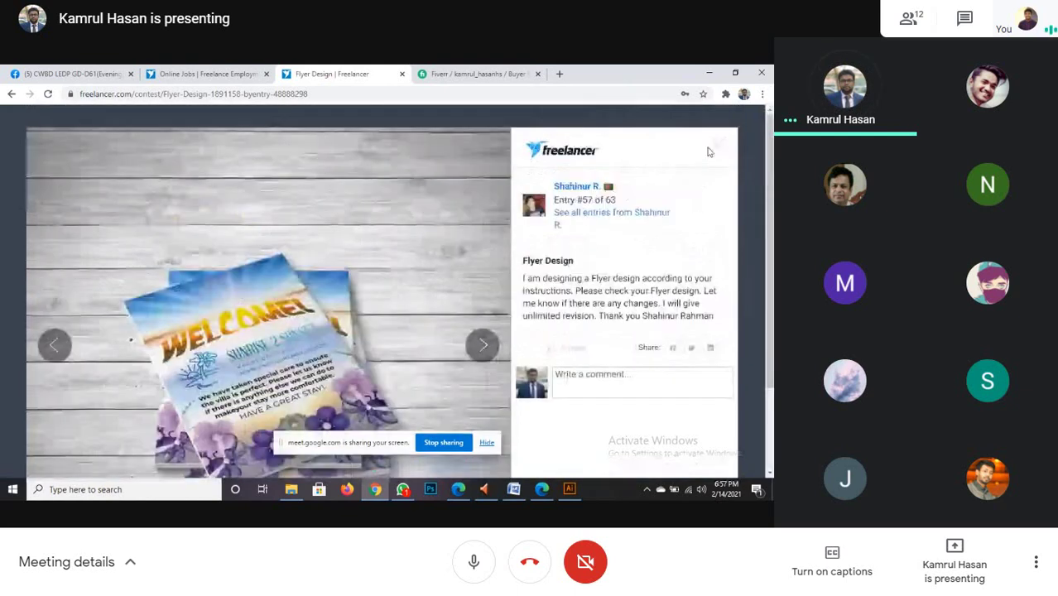
pyautogui.press('Escape')
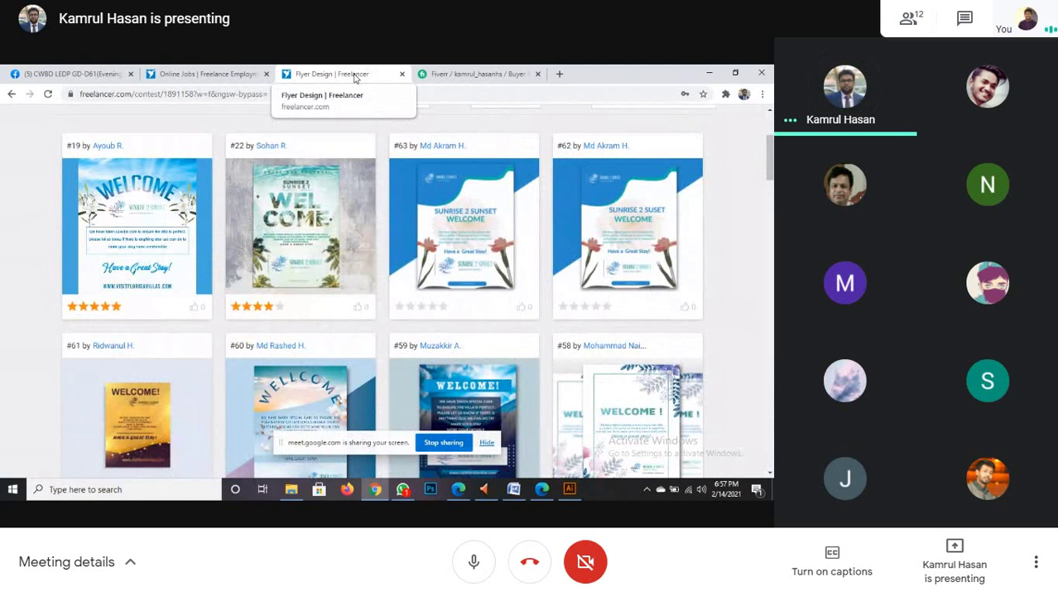
pyautogui.click(310, 245)
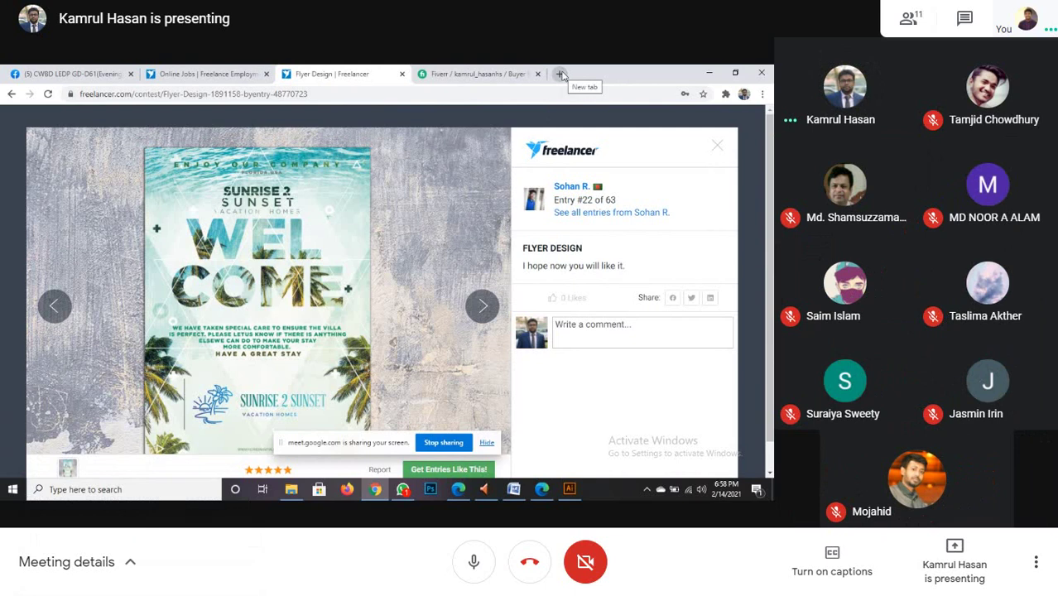
pyautogui.scroll(-1, 349, 348)
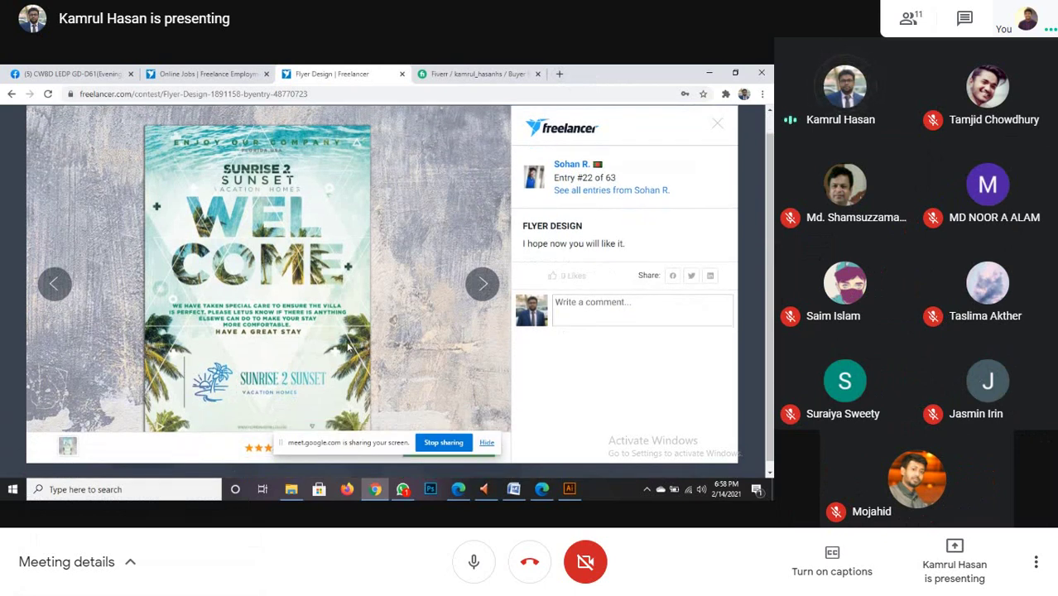
pyautogui.hotkey('ctrl', 't')
# - Search Google for 'Party flyer' and show only the image results
pyautogui.click(436, 95)
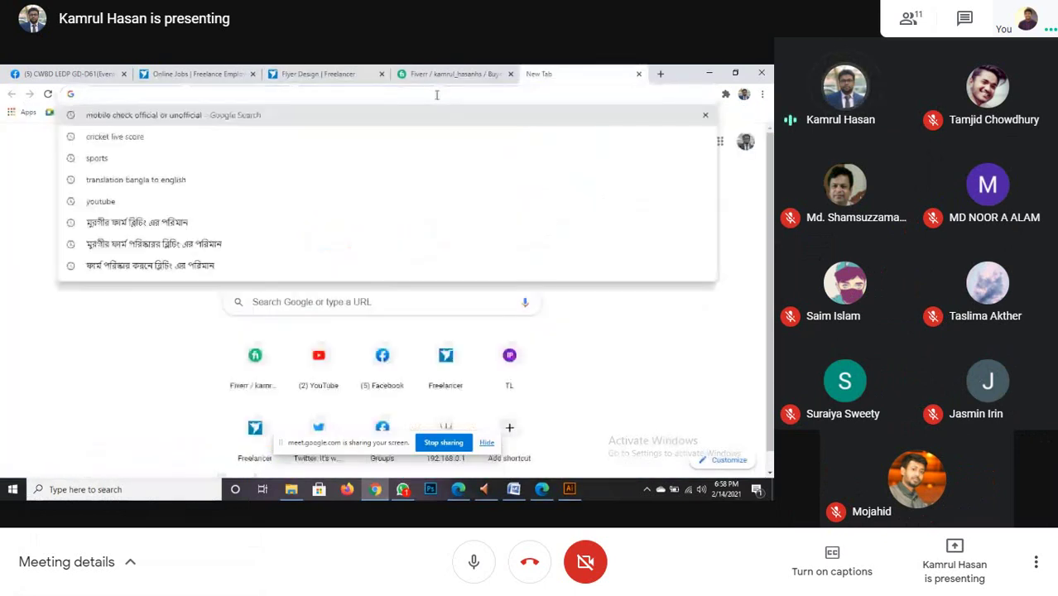
pyautogui.write('P')
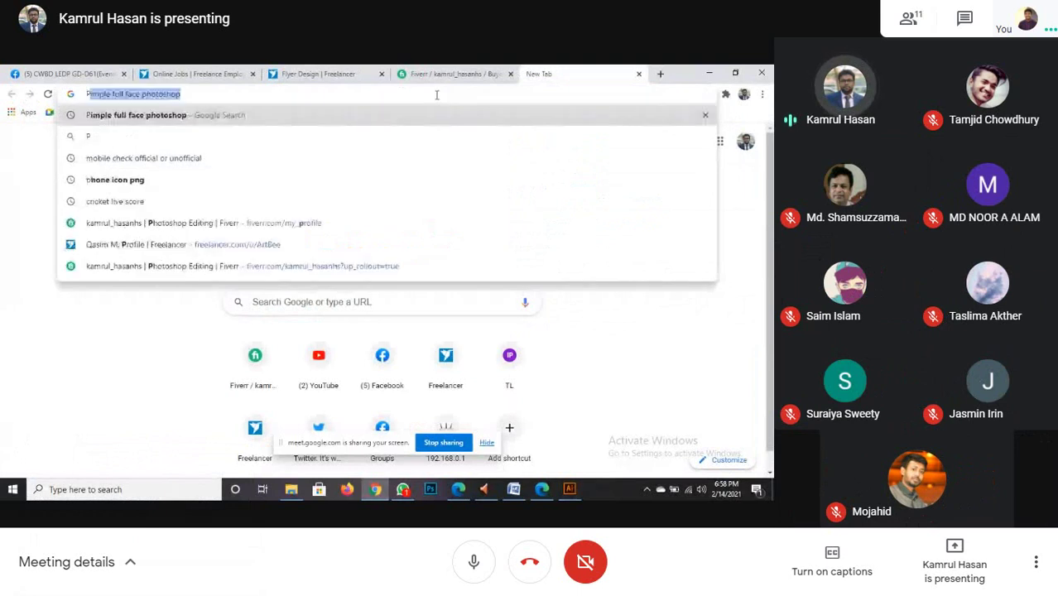
pyautogui.write('arty fl')
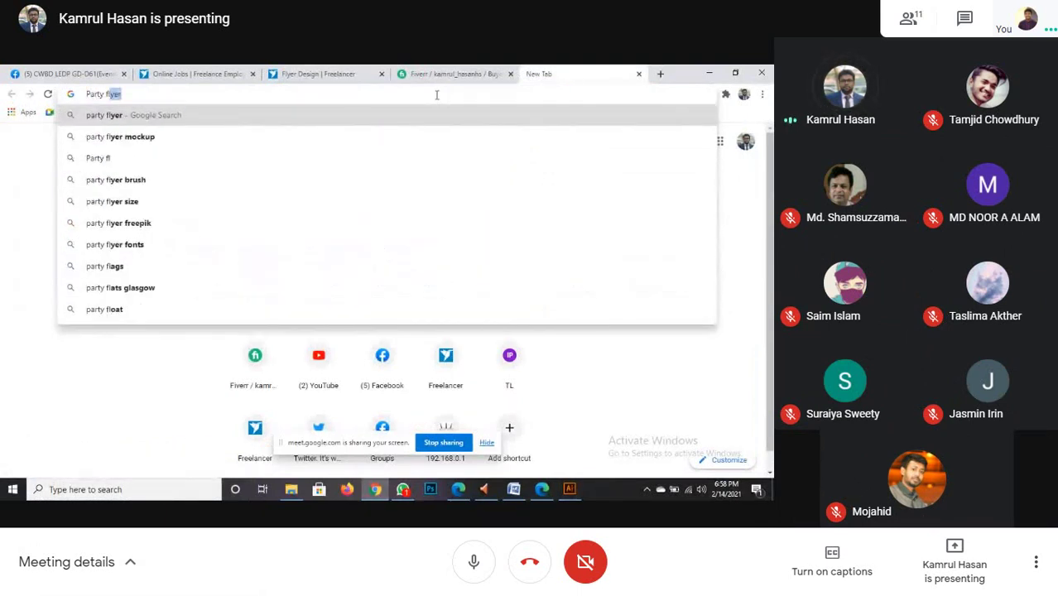
pyautogui.write('yer')
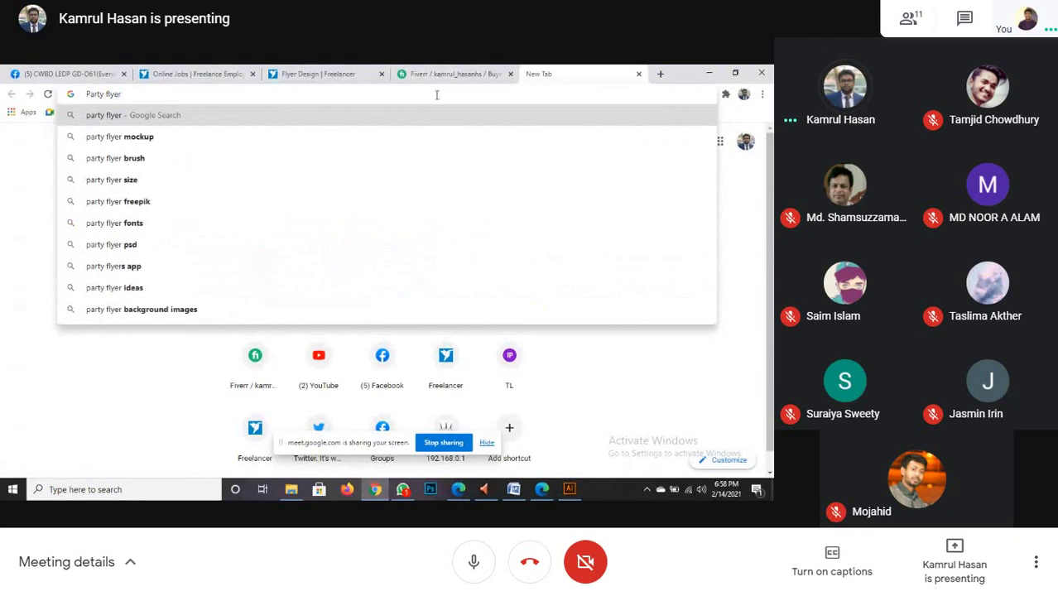
pyautogui.press('Return')
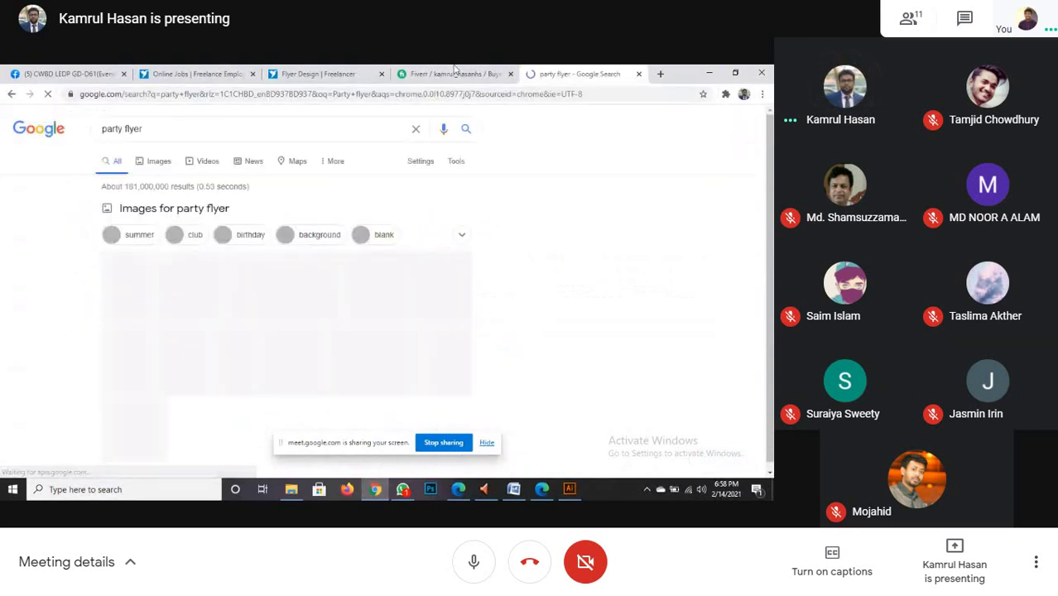
pyautogui.click(154, 163)
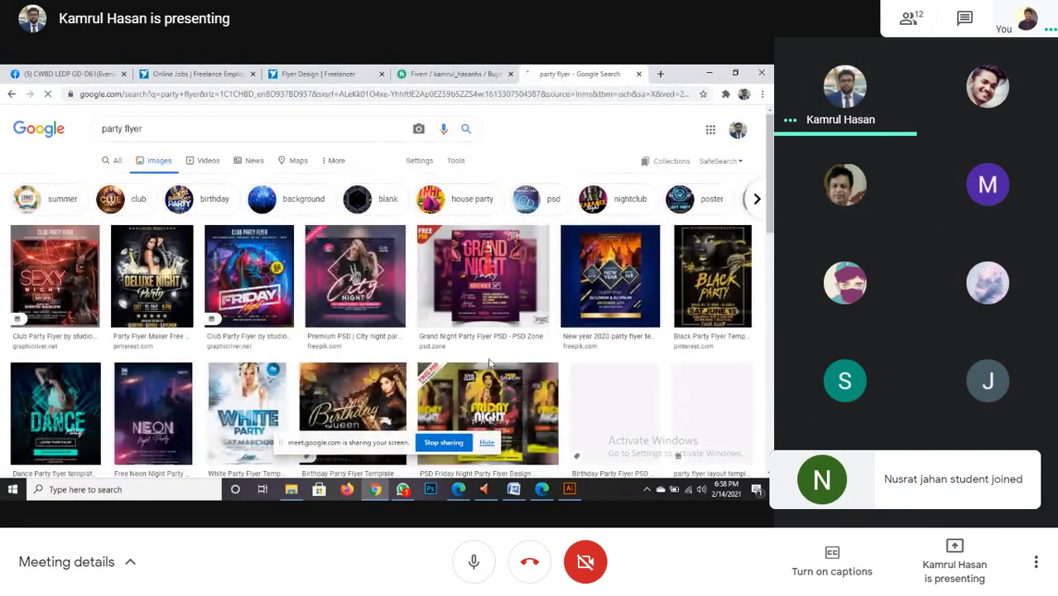
# - Browse the party flyer image results and bookmark the page with Ctrl+D
pyautogui.scroll(-3, 489, 362)
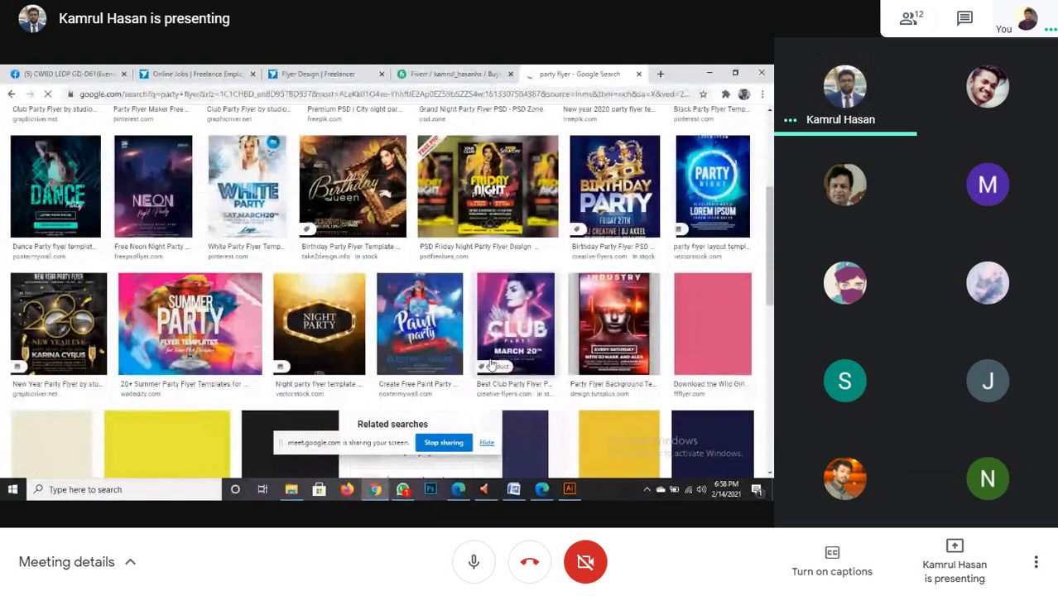
pyautogui.scroll(-3, 491, 364)
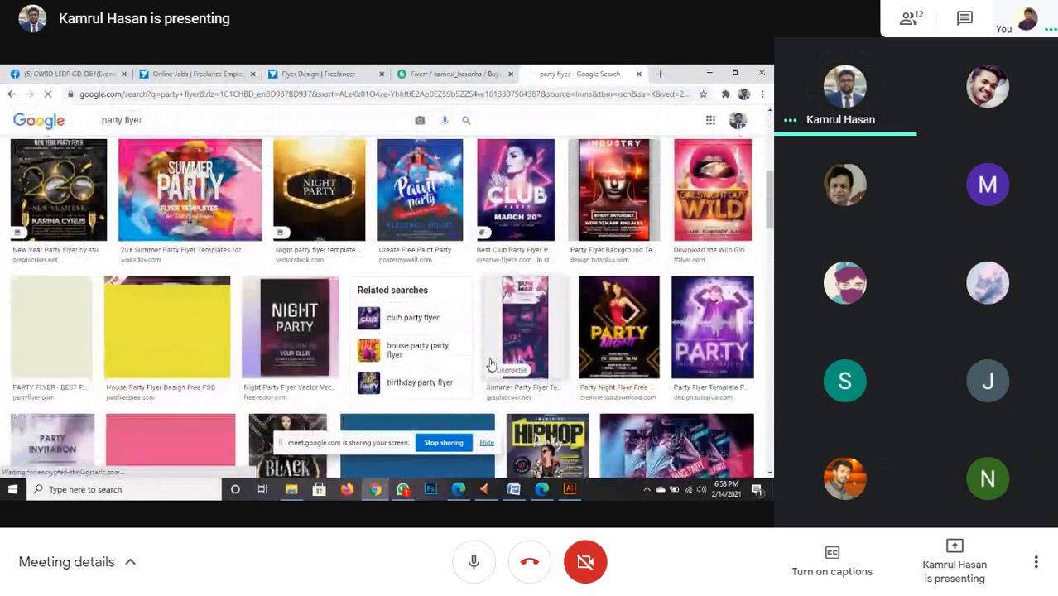
pyautogui.scroll(-1, 491, 364)
pyautogui.scroll(-2, 491, 364)
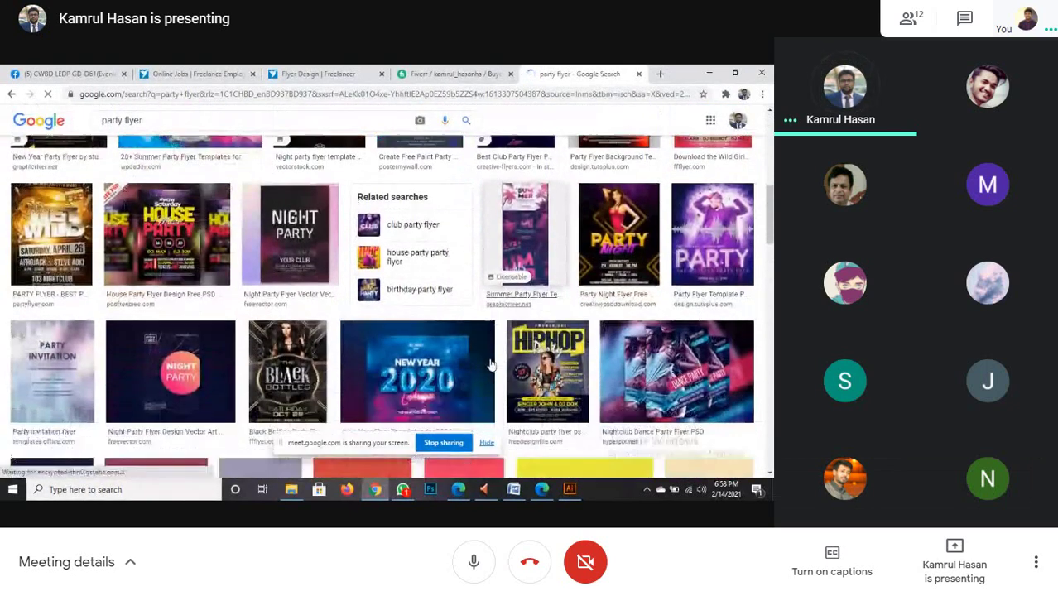
pyautogui.scroll(-1, 491, 364)
pyautogui.scroll(-2, 491, 364)
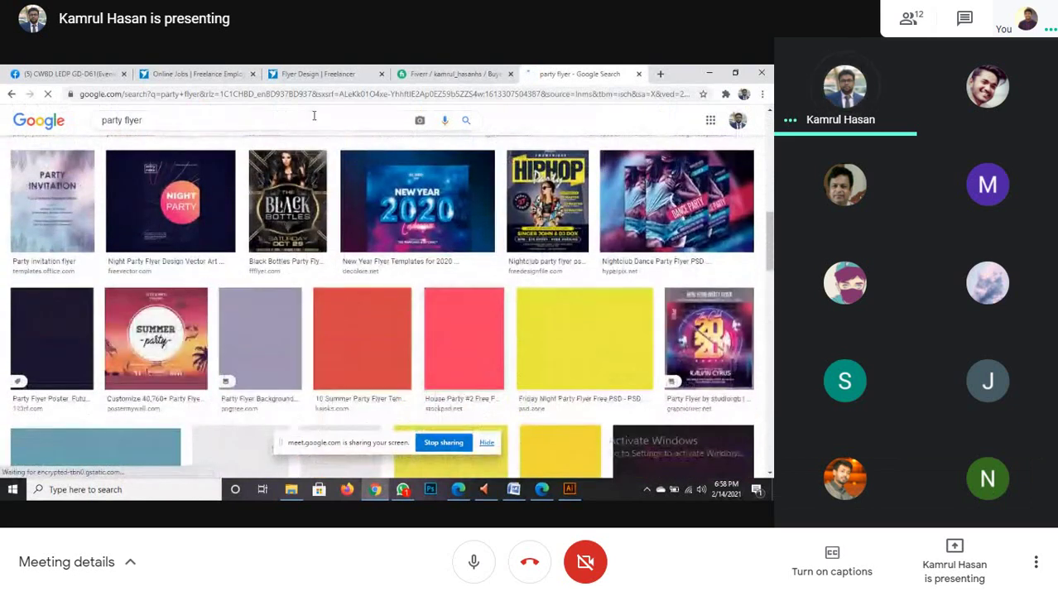
pyautogui.scroll(-1, 403, 314)
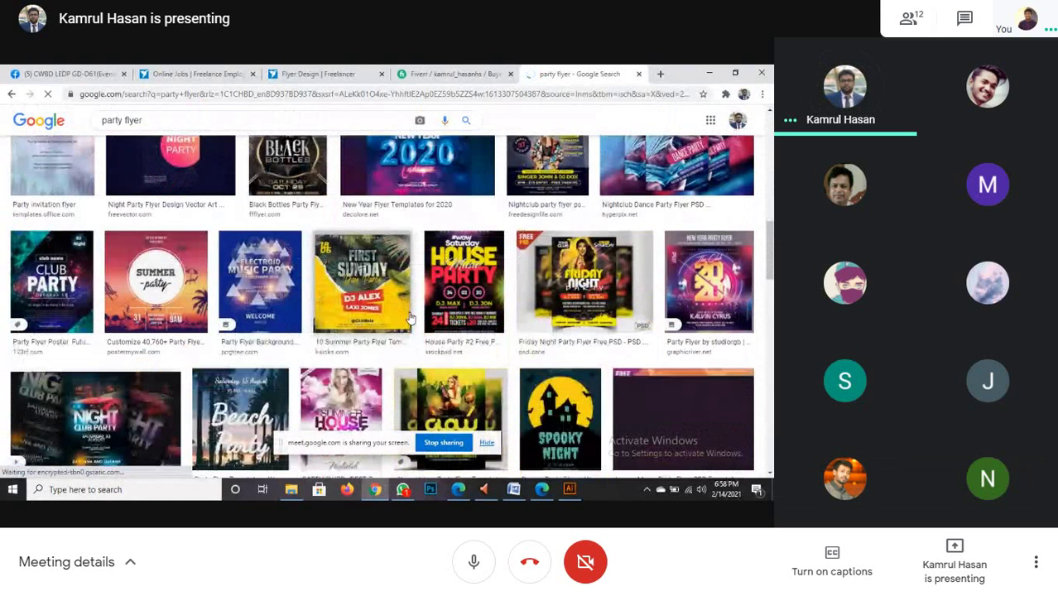
pyautogui.hotkey('ctrl', 'd')
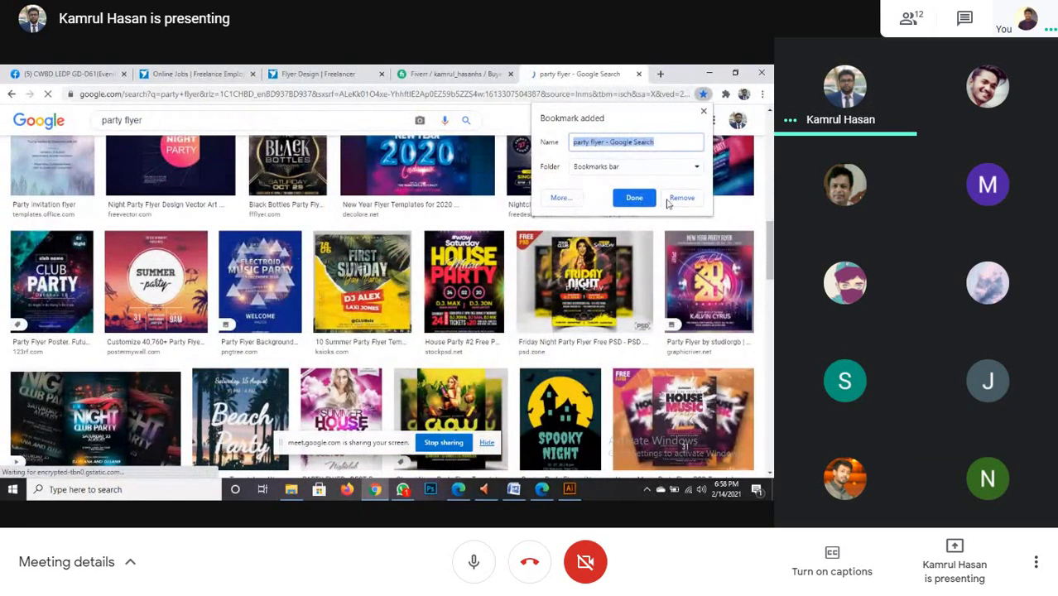
pyautogui.click(704, 111)
pyautogui.scroll(-2, 432, 290)
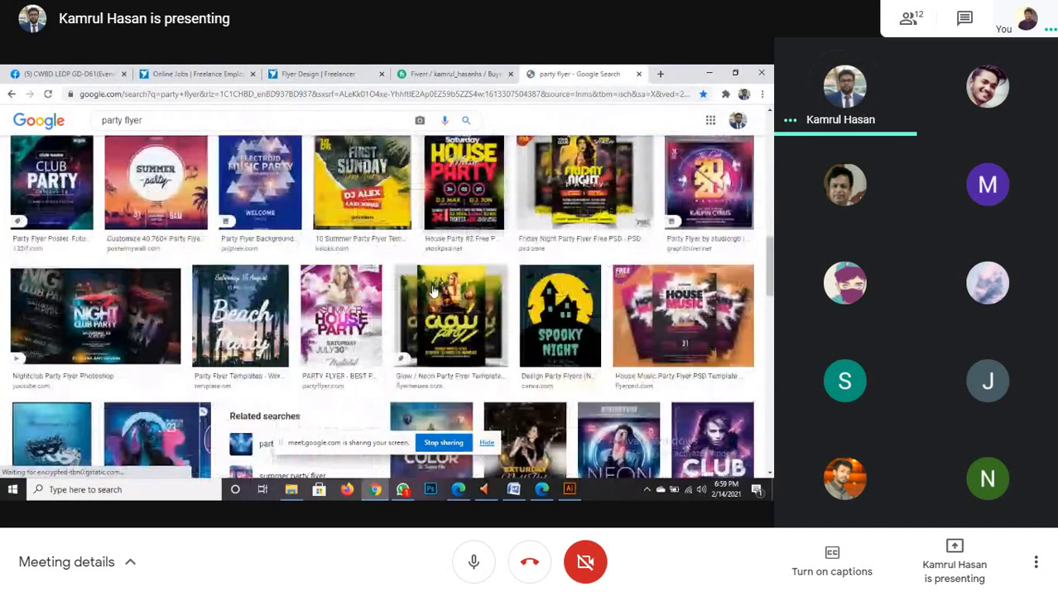
pyautogui.scroll(-1, 432, 290)
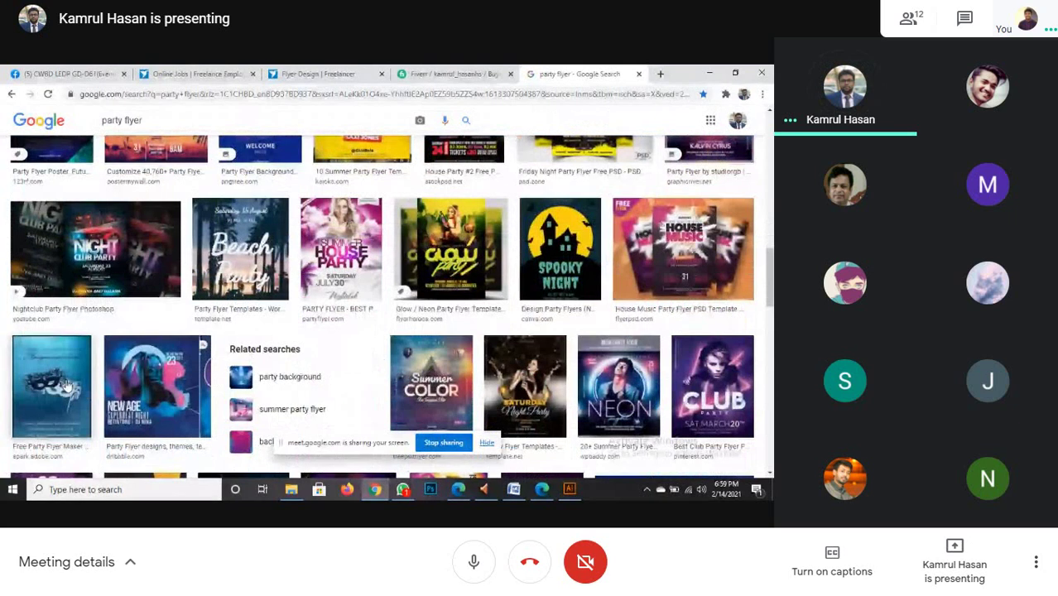
# - Preview the Summer Color 'The Tropical Vibe' party flyer at larger size
pyautogui.click(441, 394)
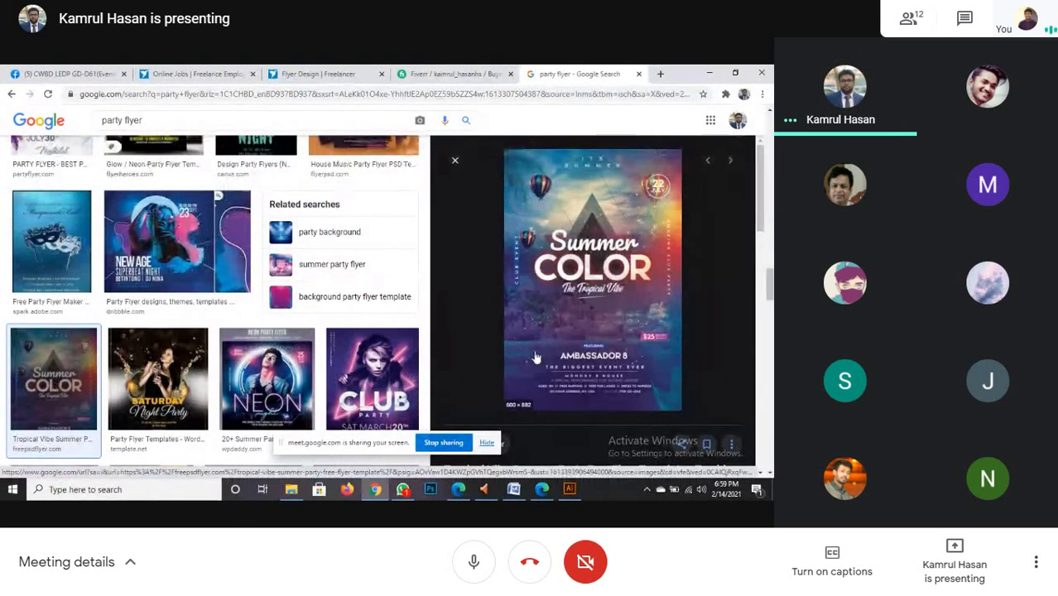
pyautogui.scroll(-3, 288, 371)
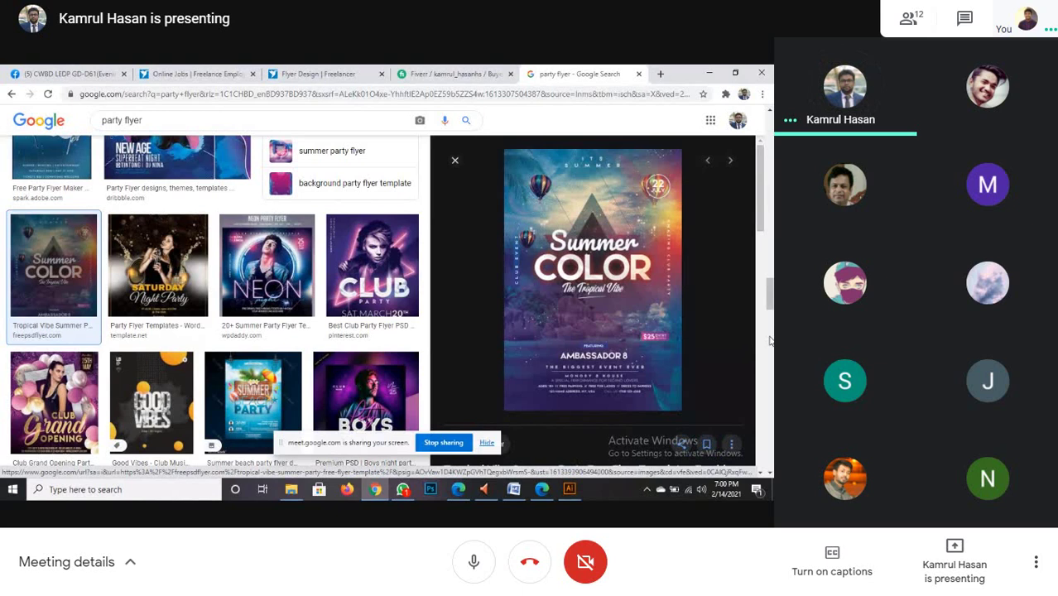
# - Scroll through more party flyer image results in the shared browser
pyautogui.scroll(-4, 317, 355)
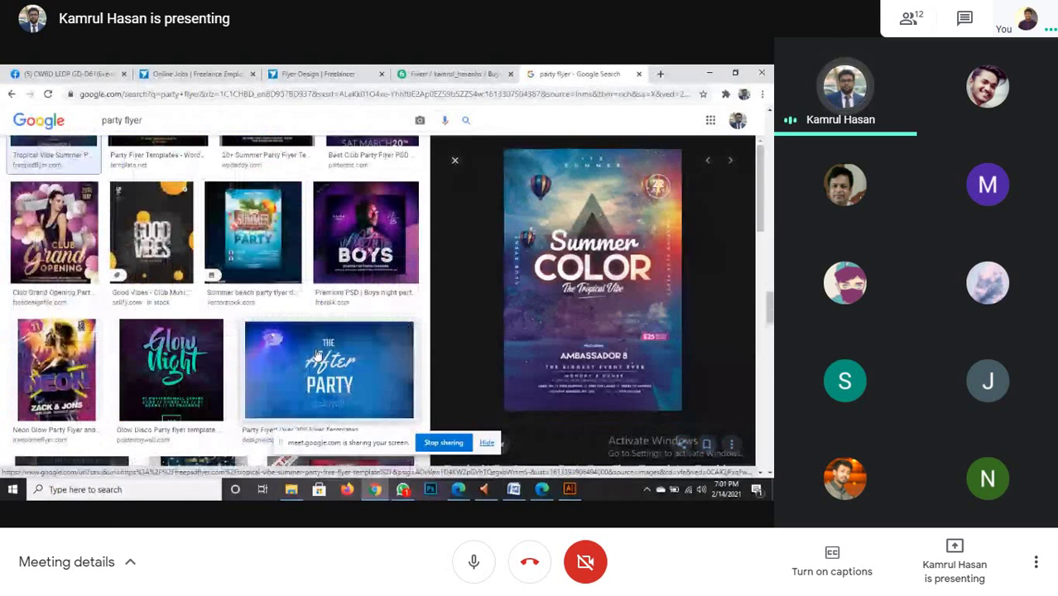
pyautogui.scroll(-4, 317, 354)
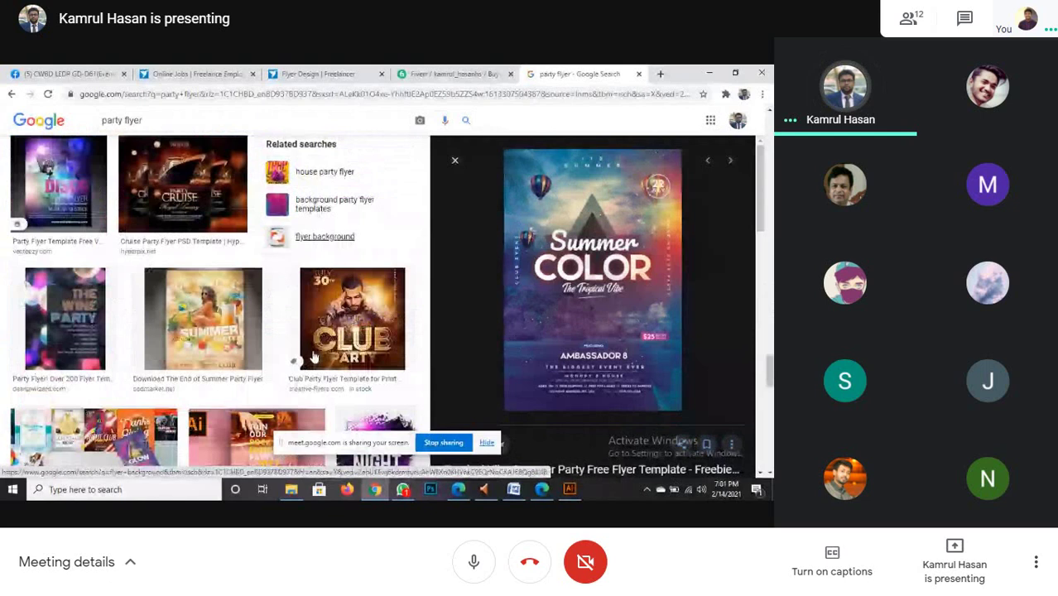
pyautogui.scroll(-3, 313, 356)
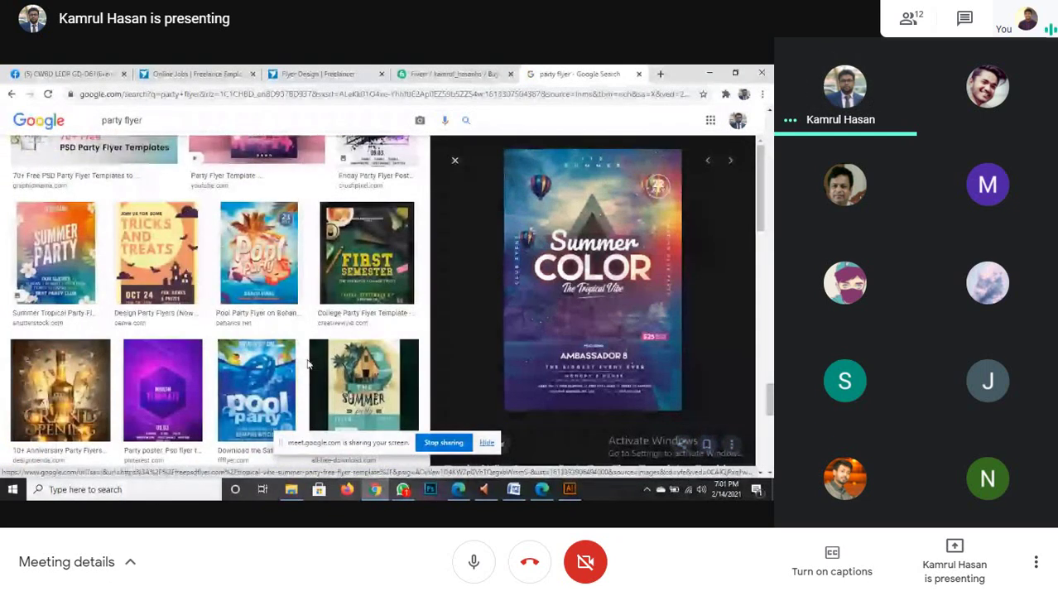
pyautogui.scroll(-1, 308, 364)
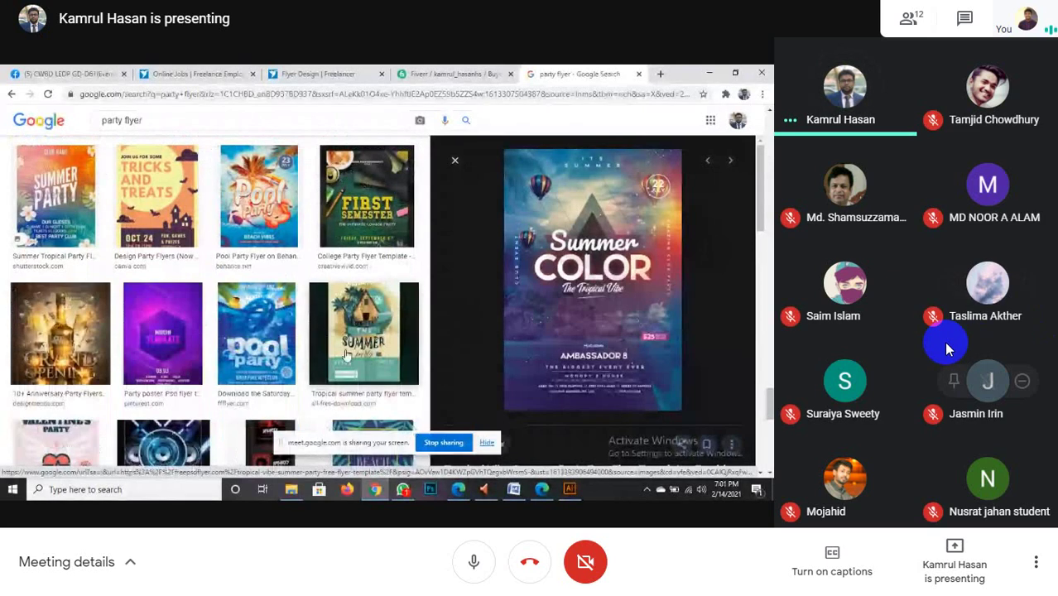
pyautogui.scroll(-1, 346, 354)
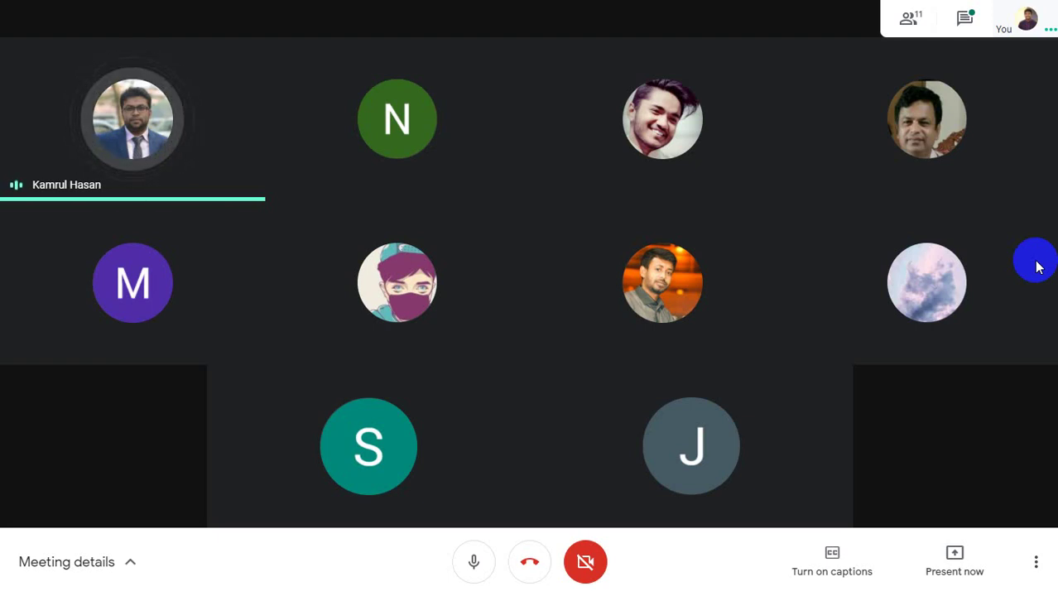
# - Exit Meet's full-screen view to reveal the browser tabs and participant grid
pyautogui.click(529, 42)
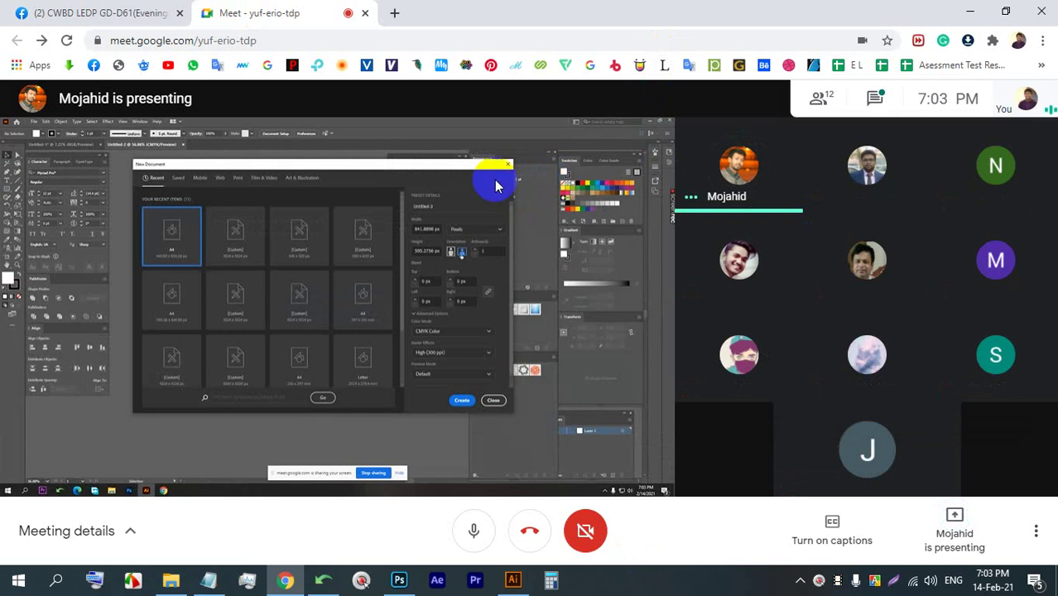
# - Put the meeting back in full screen and pin the presenter's Illustrator screen
pyautogui.doubleClick(460, 184)
pyautogui.click(353, 282)
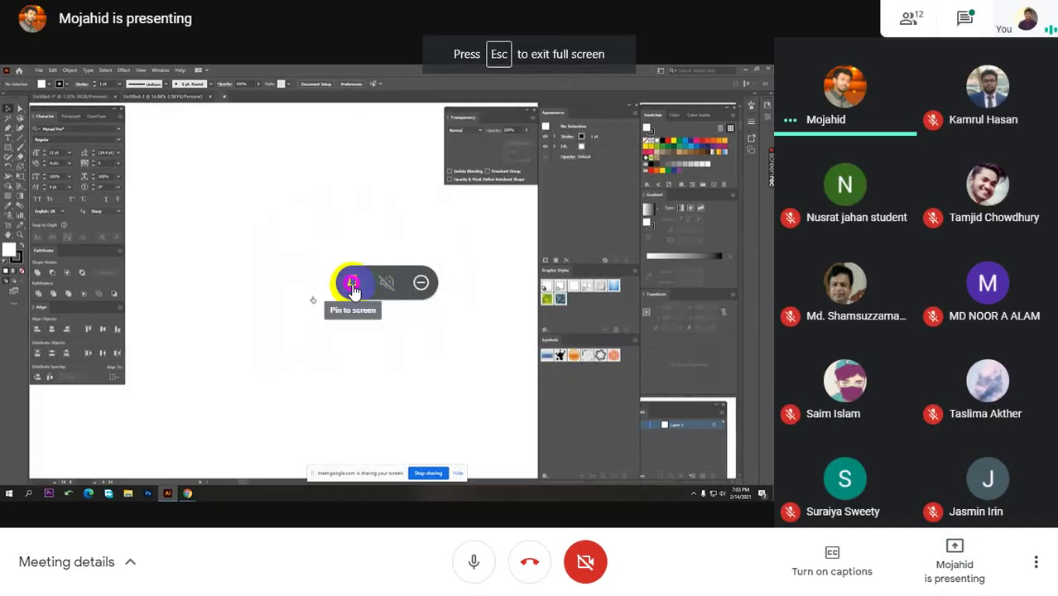
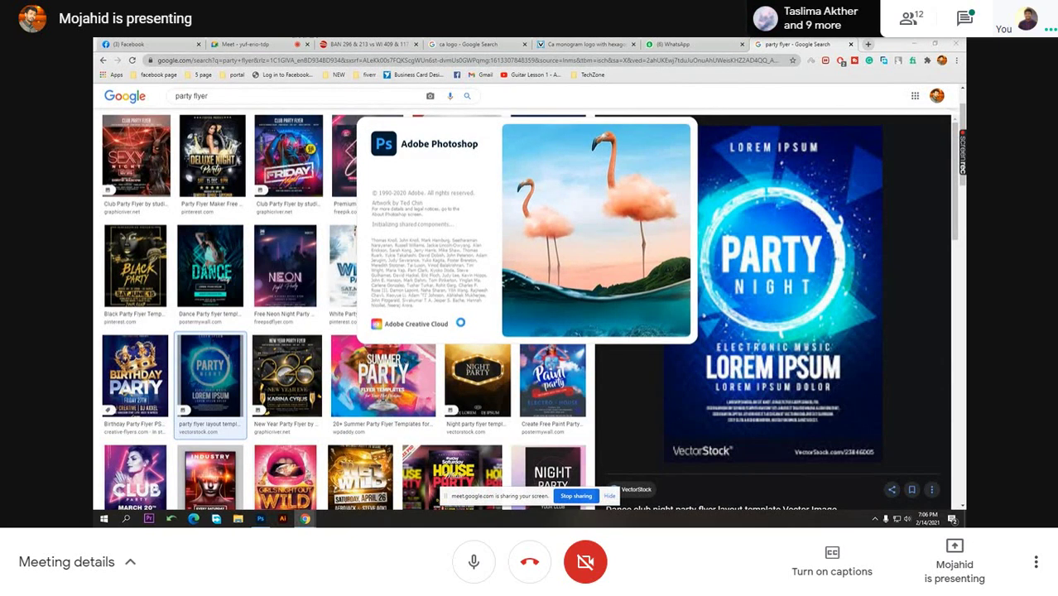
# - Return to the Meet tab and bring Photoshop's start screen to the front
pyautogui.click(291, 43)
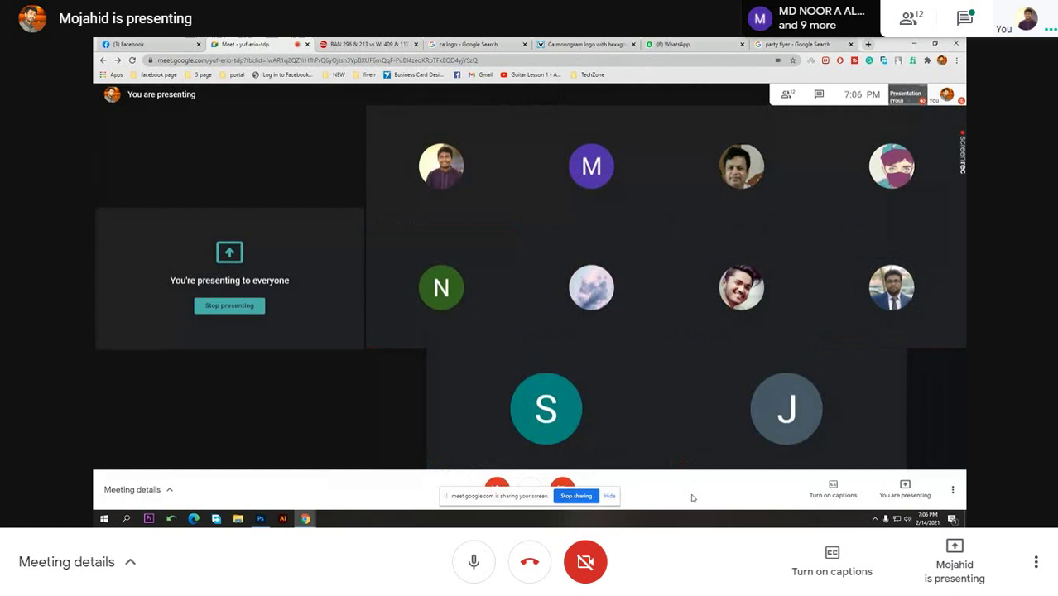
pyautogui.hotkey('alt', 'Tab')
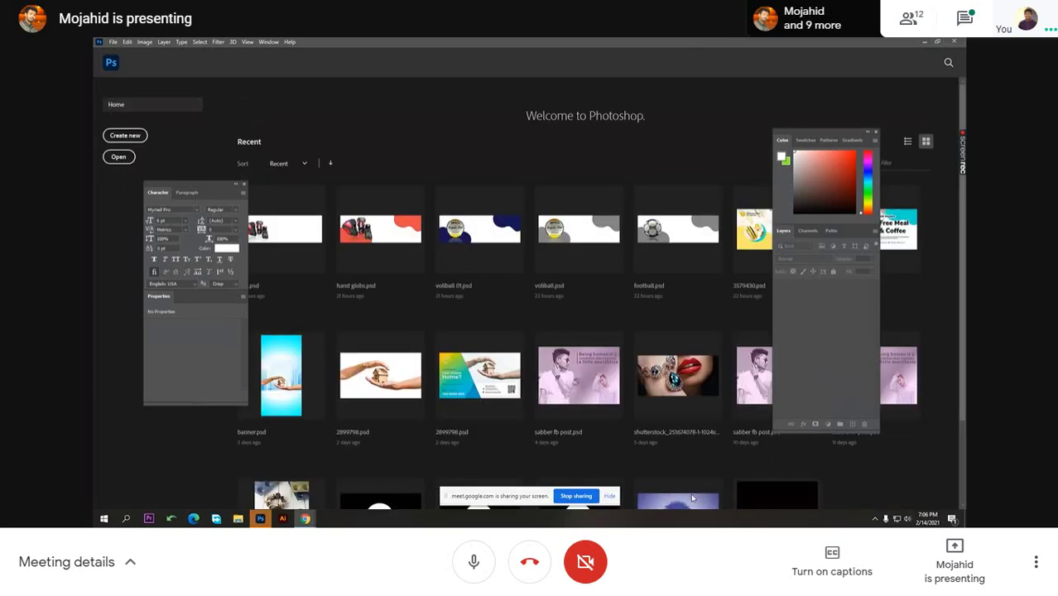
# - Create a new document from the Print tab's Letter preset (8.5 × 11 in, 300 ppi)
pyautogui.hotkey('ctrl', 'n')
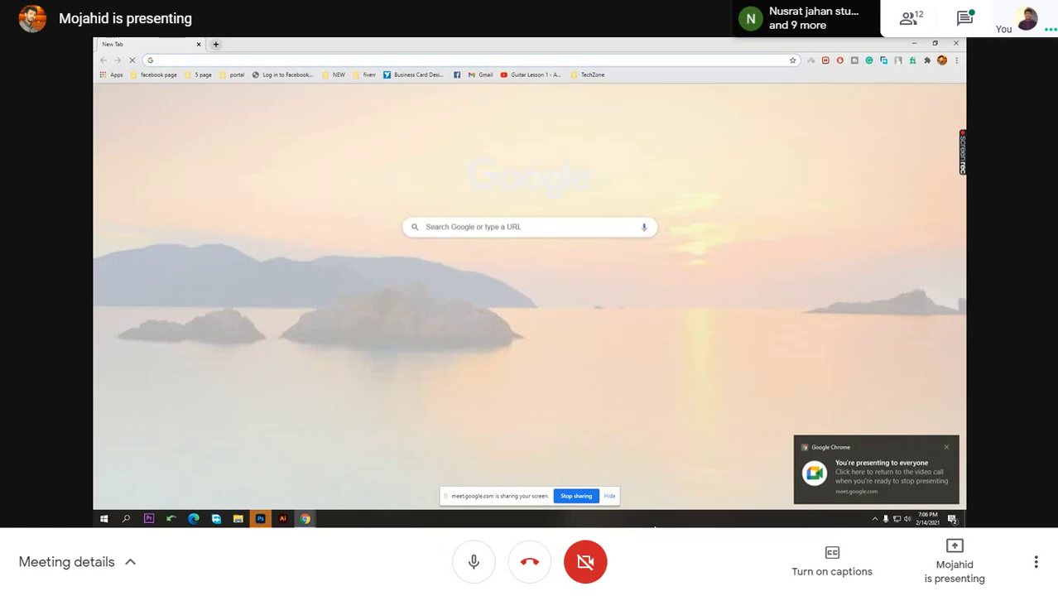
pyautogui.click(886, 476)
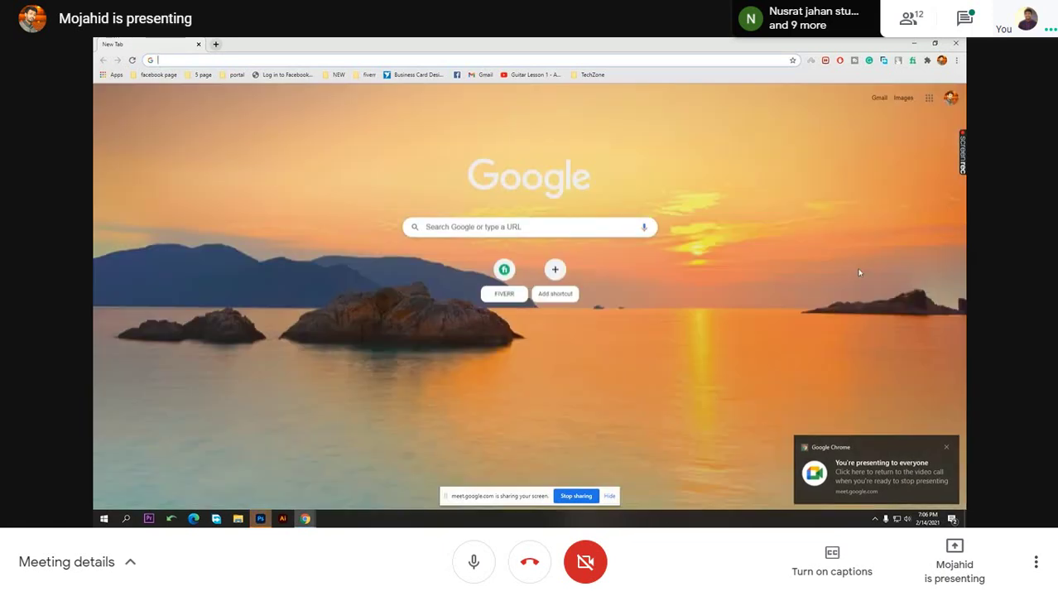
pyautogui.click(270, 519)
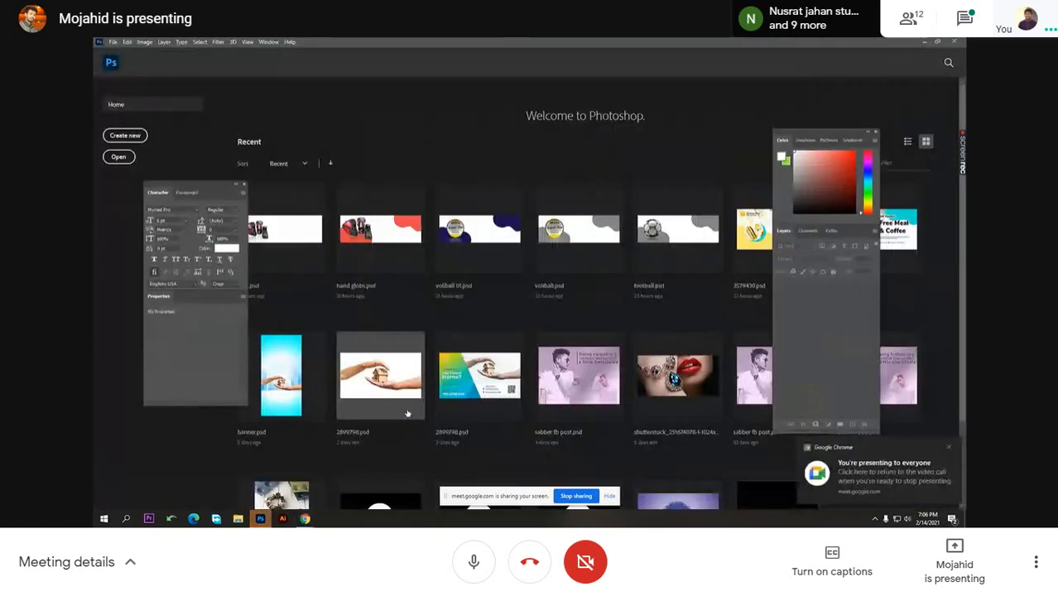
pyautogui.hotkey('ctrl', 'n')
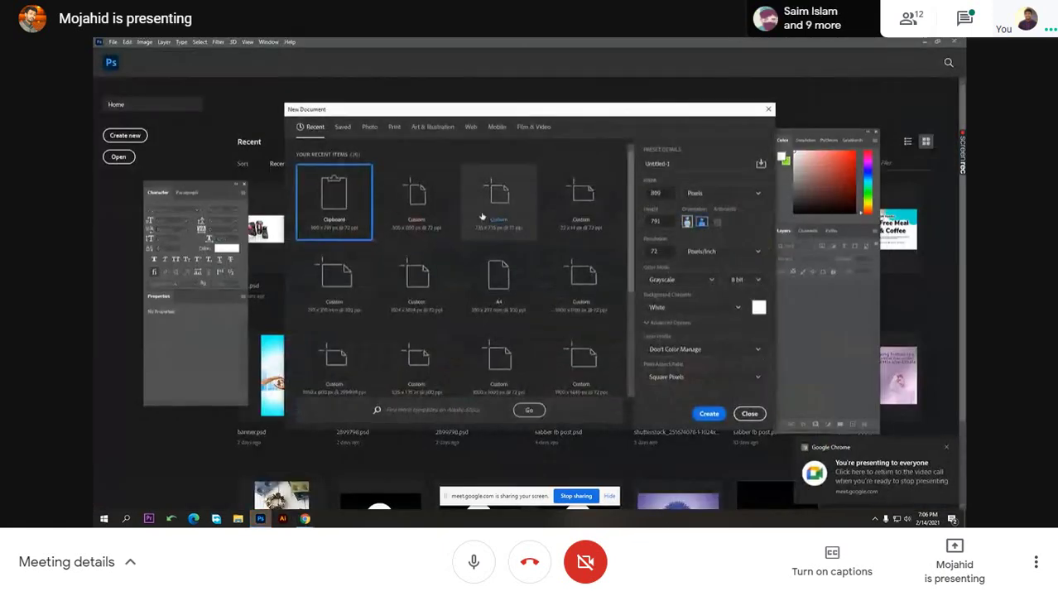
pyautogui.click(394, 129)
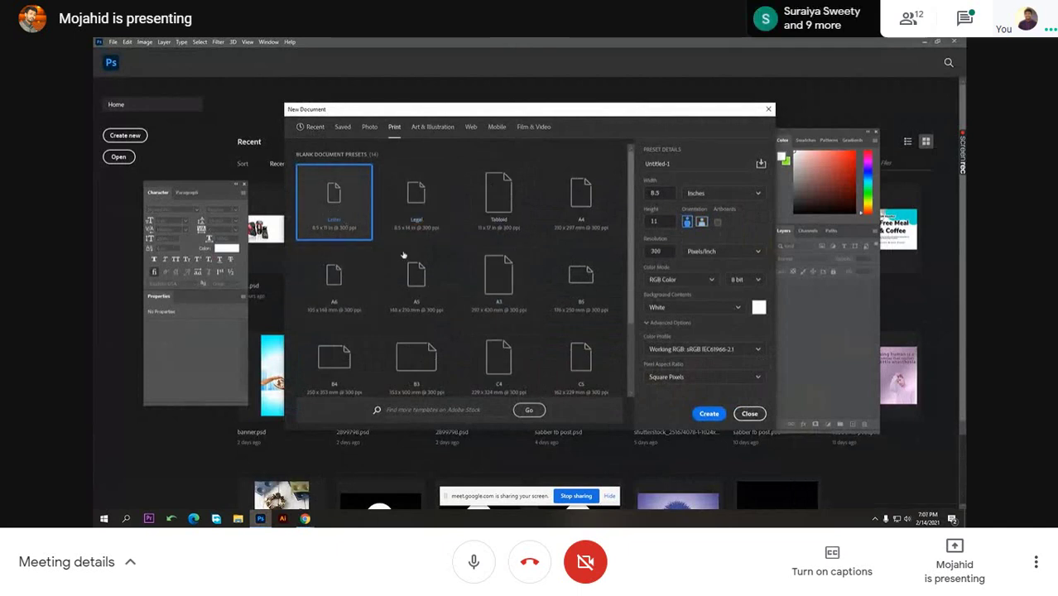
pyautogui.click(709, 414)
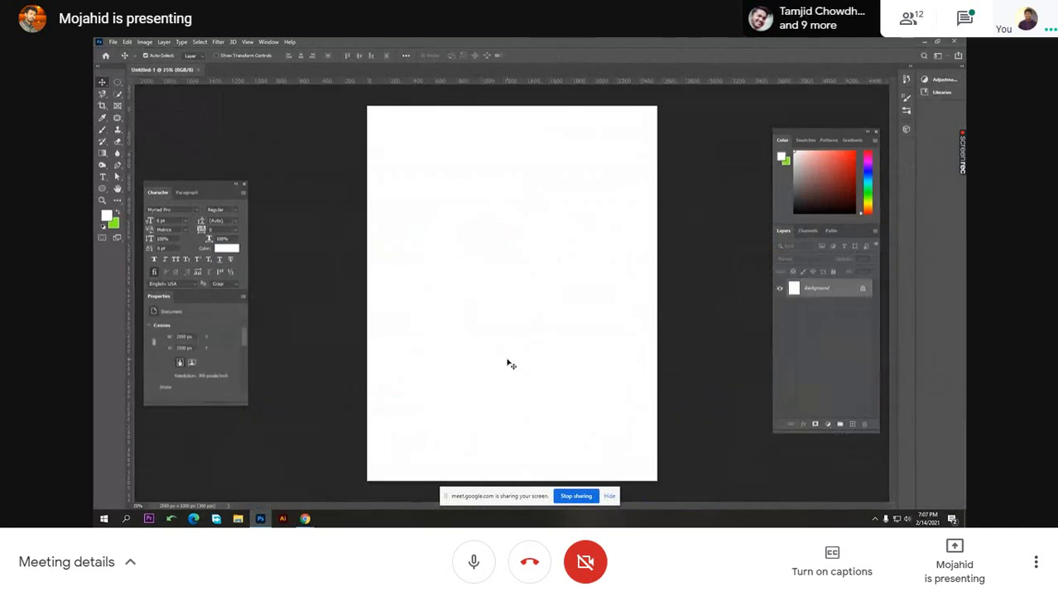
# - Zoom around the new Letter canvas, then switch to the Meet window
pyautogui.moveTo(506, 335)
pyautogui.mouseDown()
pyautogui.moveTo(487, 315)
pyautogui.moveTo(533, 314)
pyautogui.moveTo(492, 332)
pyautogui.mouseUp()
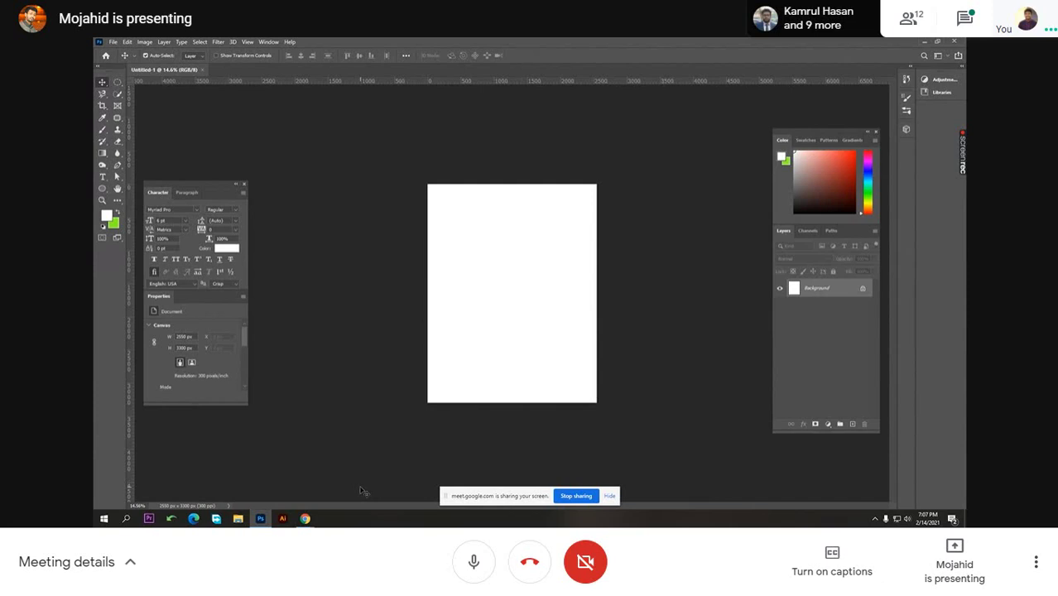
pyautogui.moveTo(305, 519)
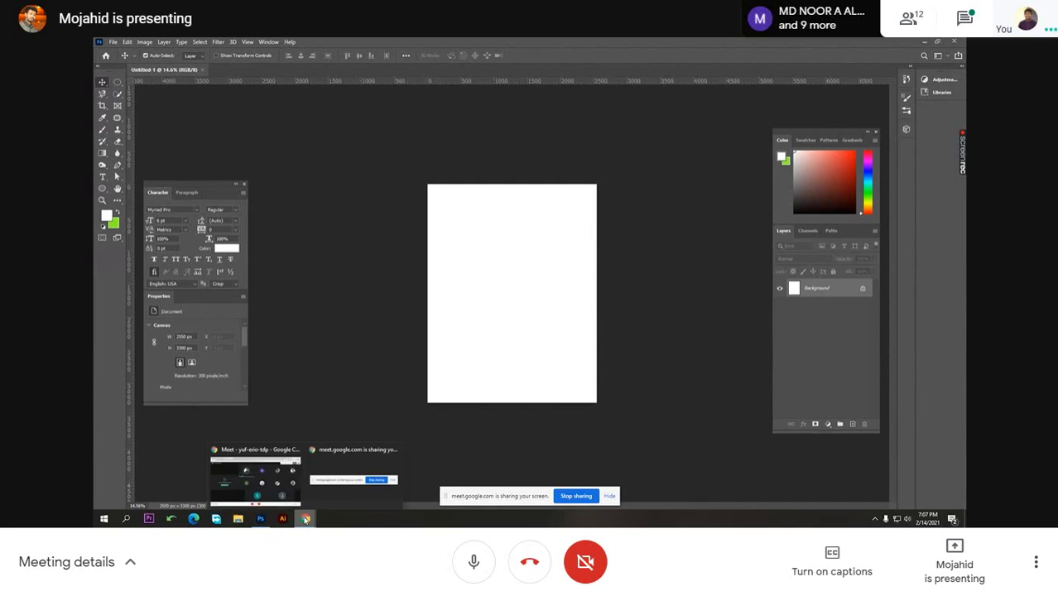
pyautogui.click(277, 479)
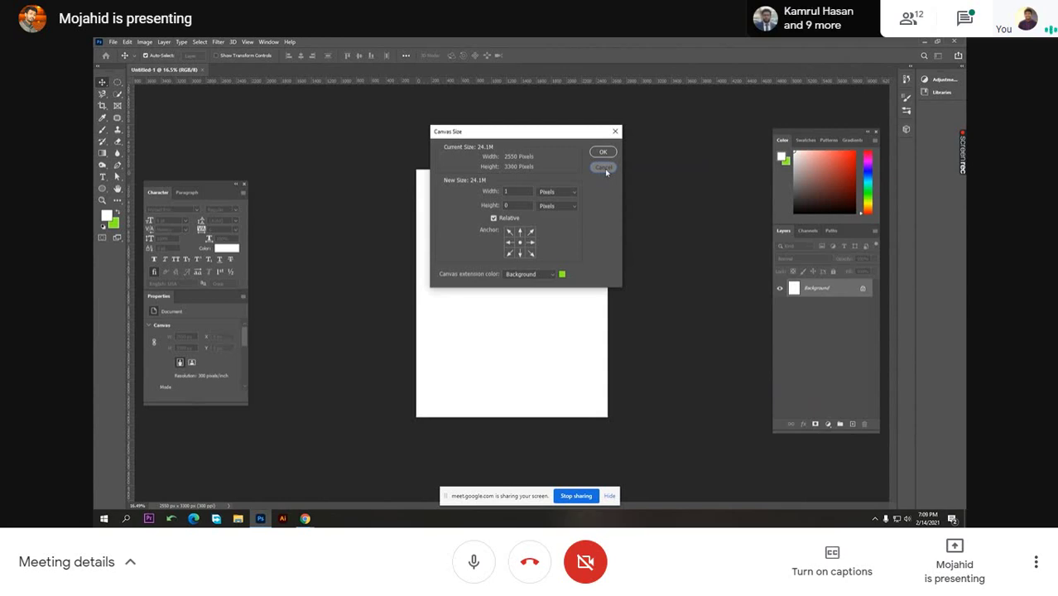
# - Cancel Canvas Size and draw a 0.3 × 0.3 in (90 × 90 px) square as Rectangle 1
pyautogui.click(603, 168)
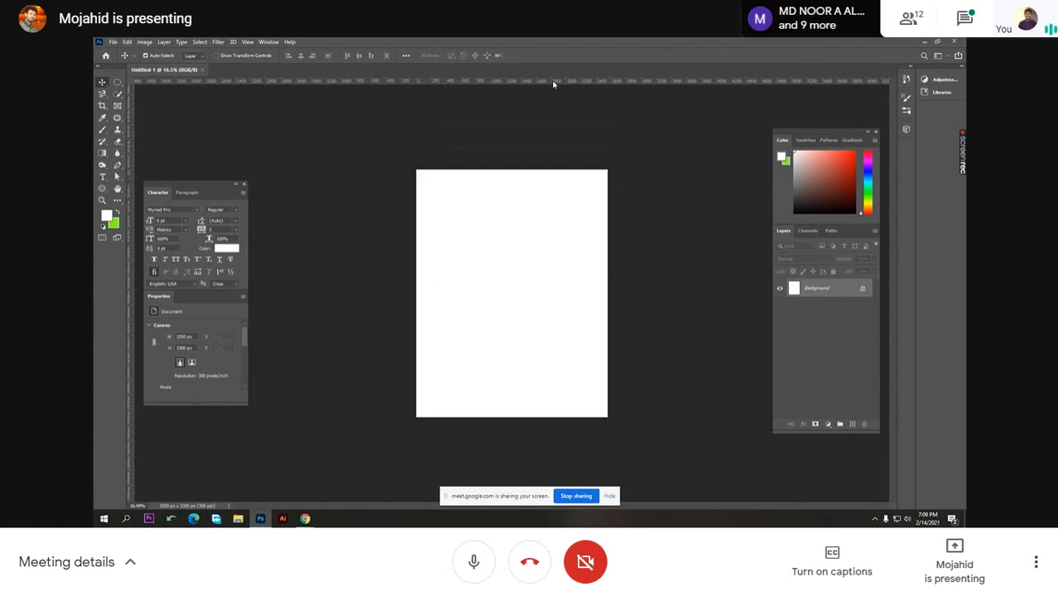
pyautogui.click(104, 190)
pyautogui.rightClick(106, 191)
pyautogui.click(141, 191)
pyautogui.click(456, 183)
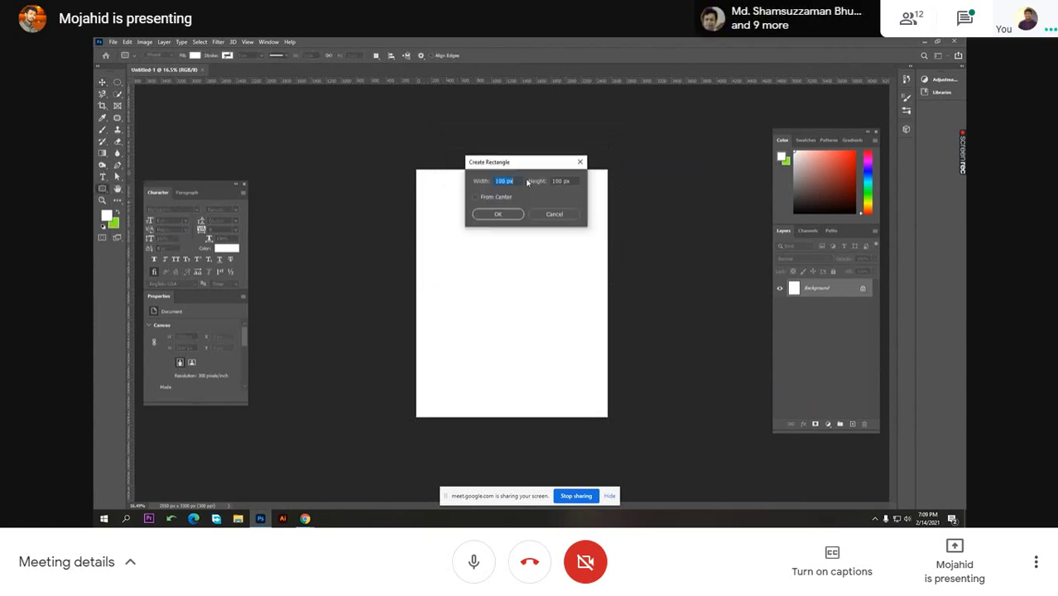
pyautogui.write('3')
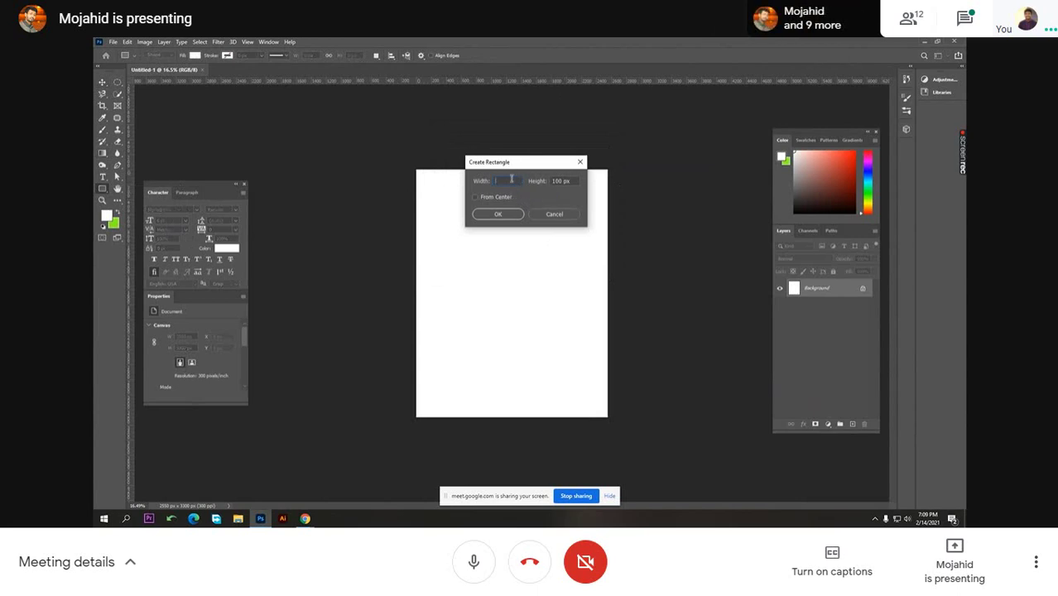
pyautogui.moveTo(513, 168); pyautogui.dragTo(492, 204)
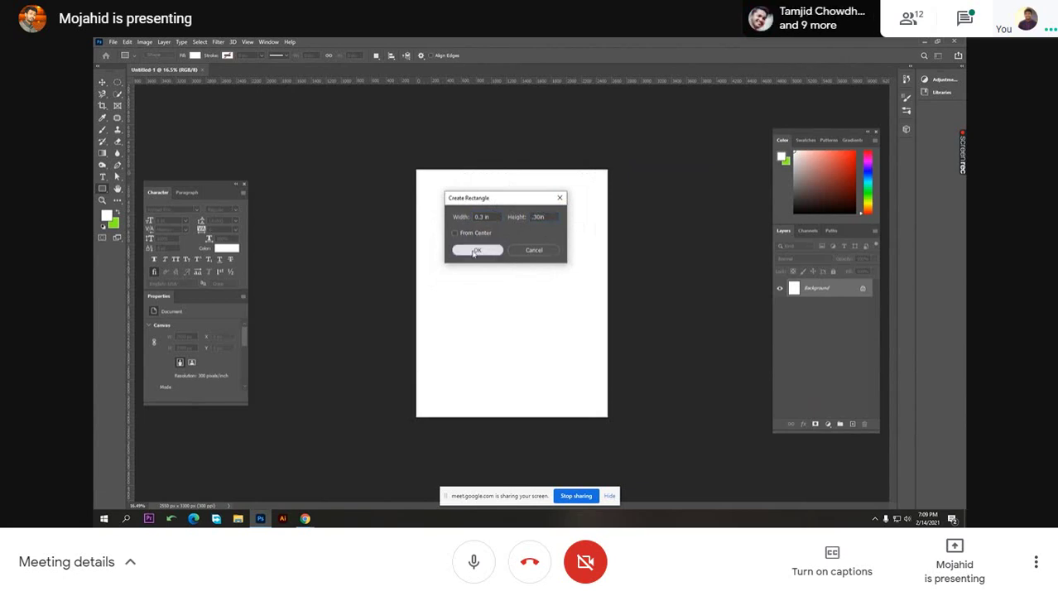
pyautogui.click(478, 250)
pyautogui.hotkey('ctrl', '+')
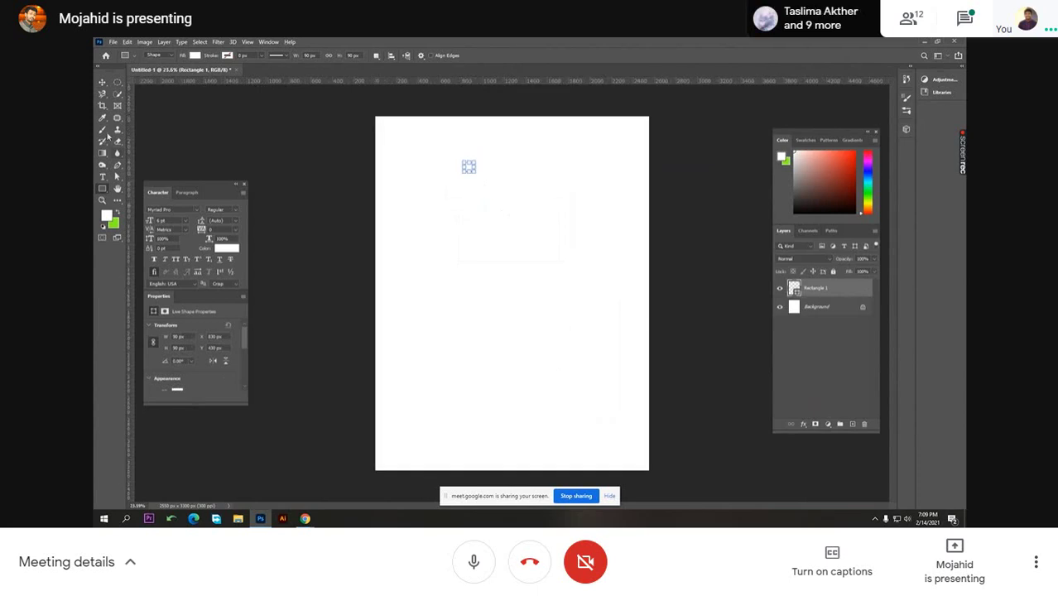
# - Undo the first square and recreate a 0.30 × 0.30 in square
pyautogui.click(102, 83)
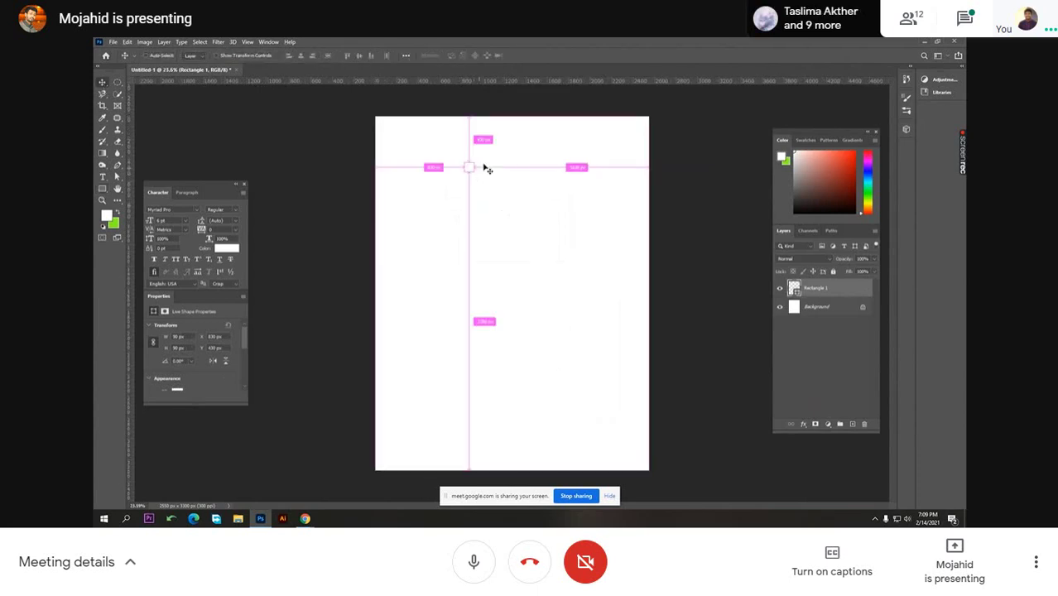
pyautogui.hotkey('ctrl', 'z')
pyautogui.moveTo(473, 177); pyautogui.dragTo(426, 215)
pyautogui.click(604, 238)
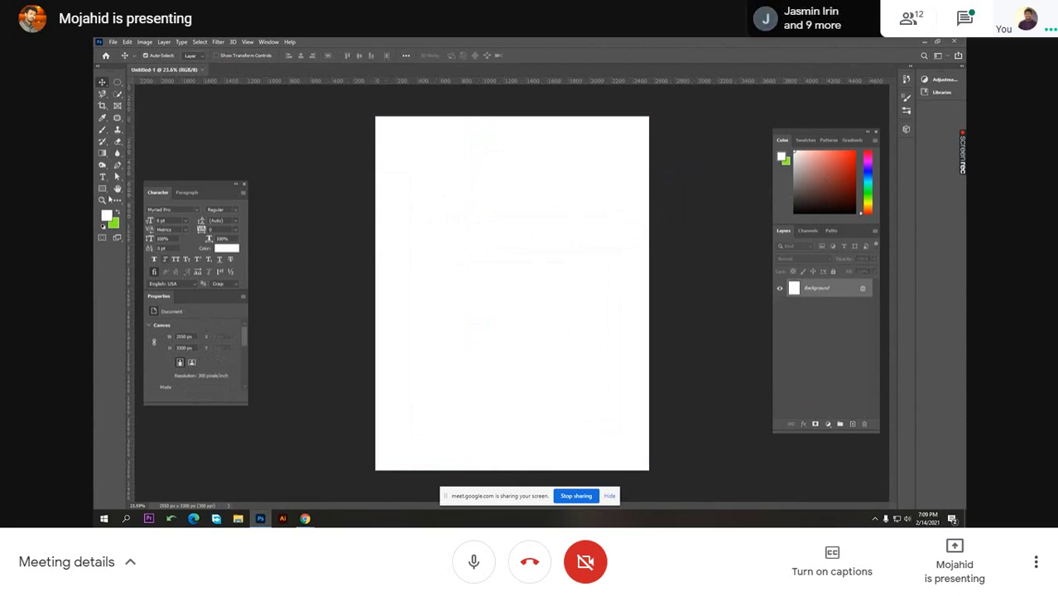
pyautogui.click(103, 189)
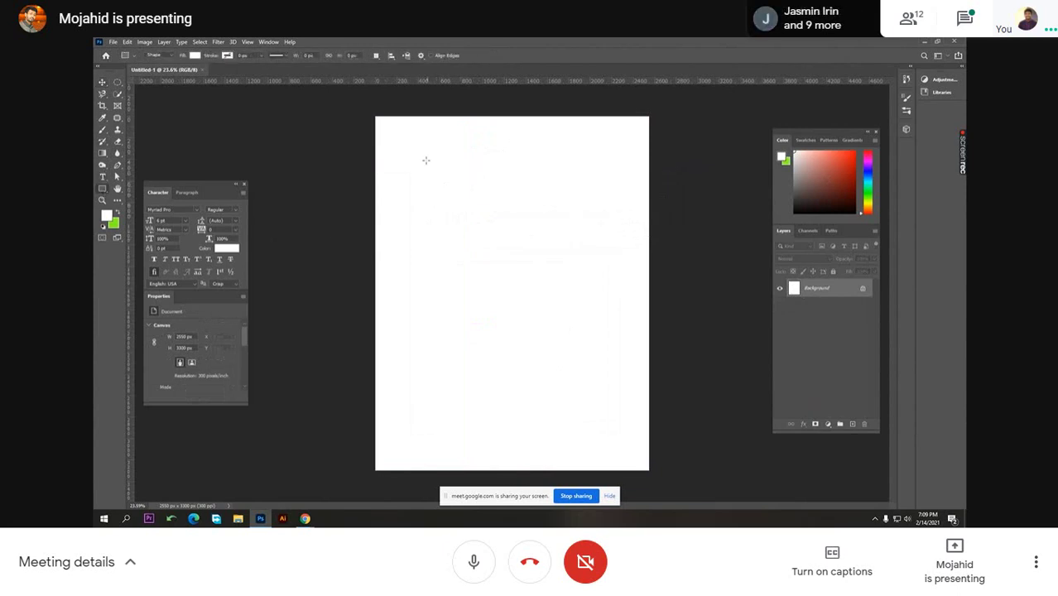
pyautogui.click(425, 161)
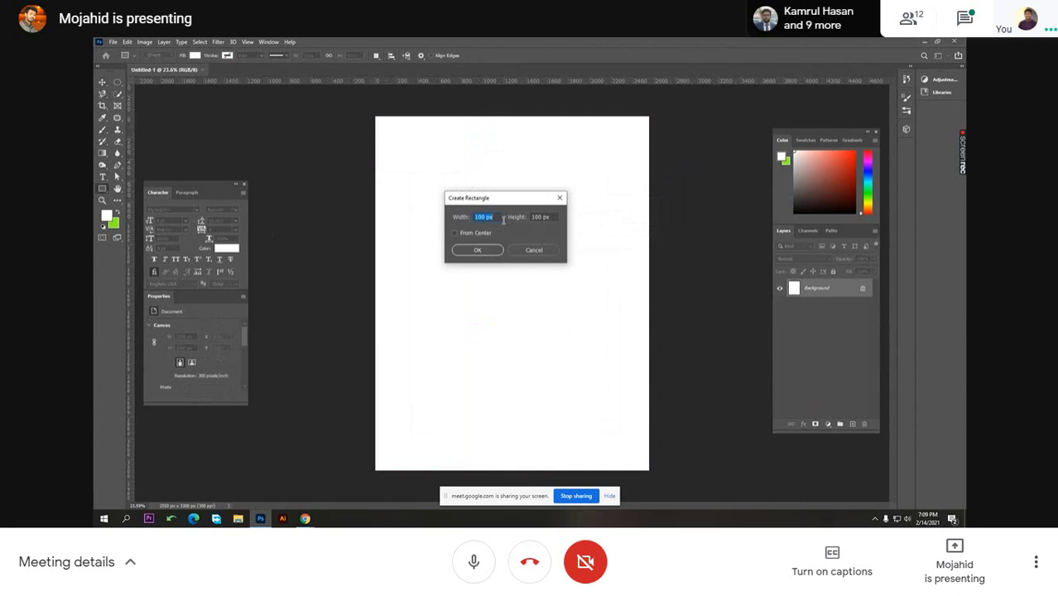
pyautogui.write('.30in')
pyautogui.click(477, 250)
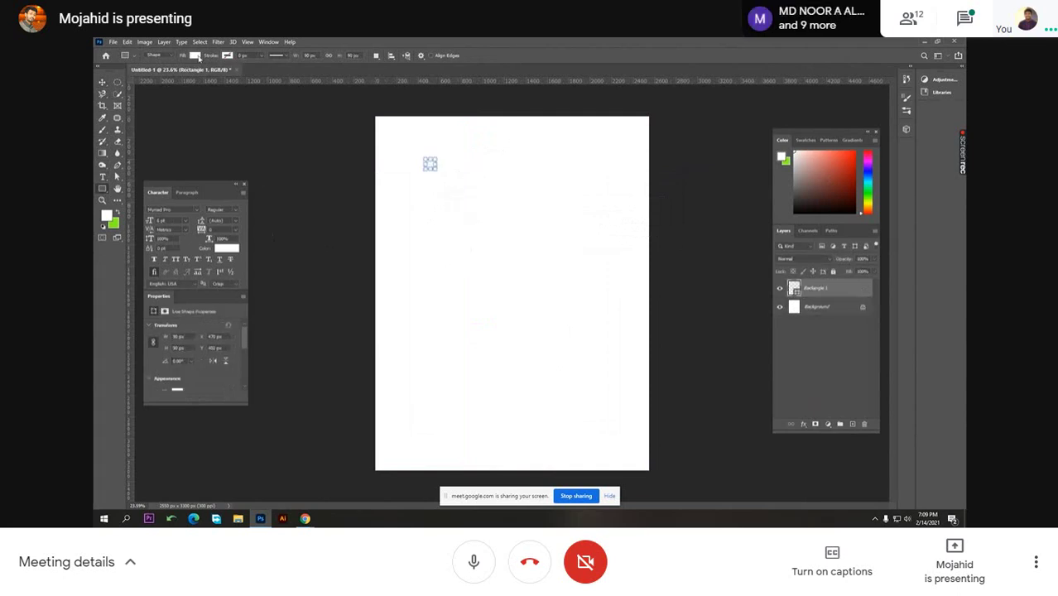
# - Give the square a dark grey fill and snap it to the page's top-left corner
pyautogui.click(197, 56)
pyautogui.click(211, 101)
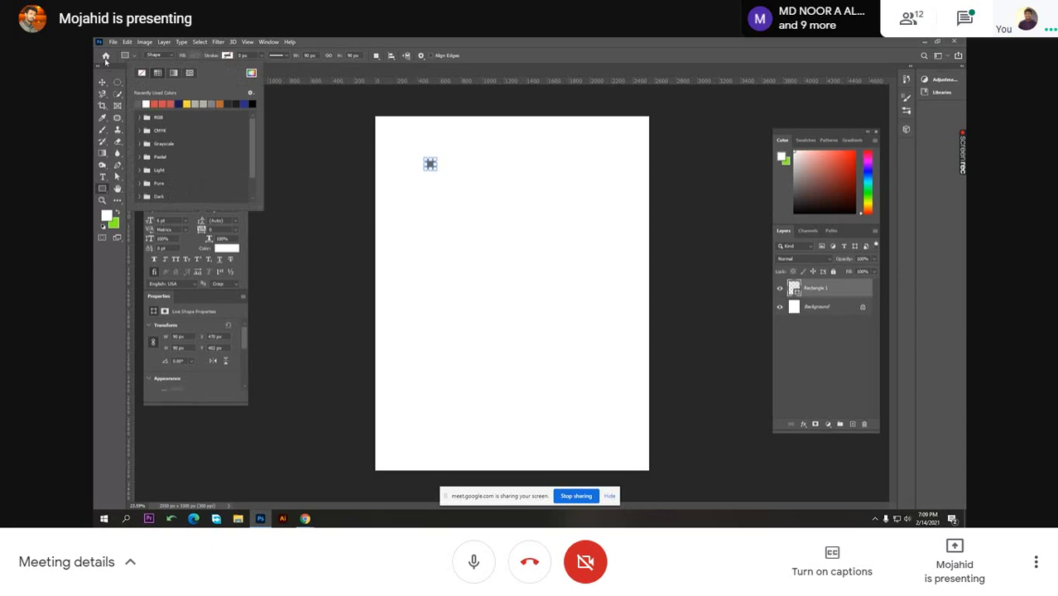
pyautogui.click(102, 82)
pyautogui.scroll(6, 437, 164)
pyautogui.moveTo(425, 172); pyautogui.dragTo(457, 221)
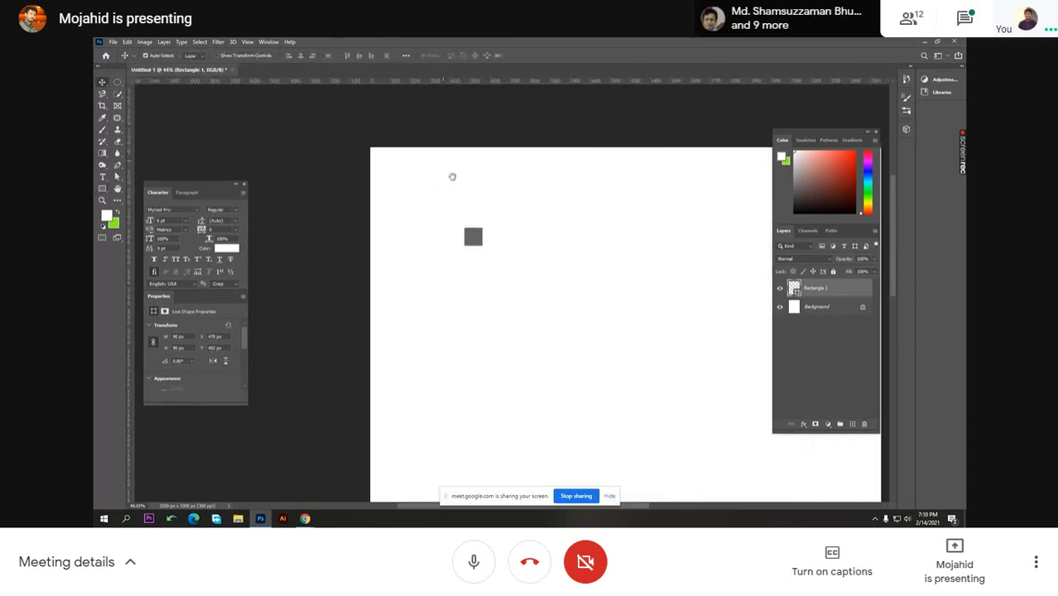
pyautogui.scroll(4, 496, 201)
pyautogui.scroll(-2, 519, 216)
pyautogui.moveTo(548, 273); pyautogui.dragTo(354, 269)
pyautogui.scroll(-1, 405, 270)
# - Drag guides onto the square's edges, 90 px in from the top and left
pyautogui.moveTo(446, 81); pyautogui.dragTo(384, 295)
pyautogui.moveTo(462, 83); pyautogui.dragTo(369, 289)
pyautogui.scroll(-8, 486, 244)
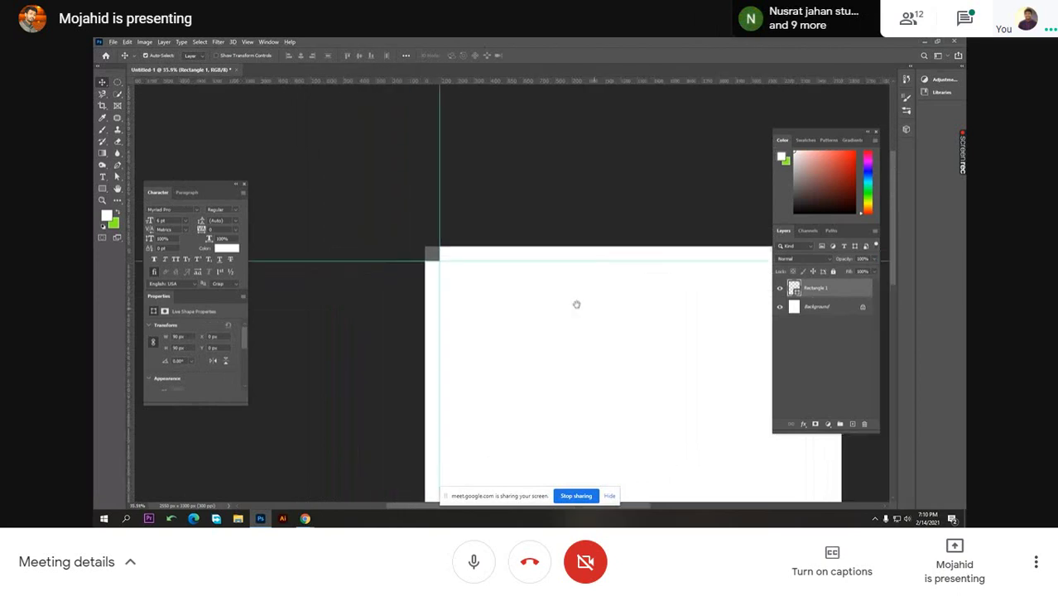
pyautogui.moveTo(577, 302); pyautogui.dragTo(381, 245)
pyautogui.hotkey('ctrl', '0')
# - Move the square to the bottom-right corner, add guides there, then delete the square
pyautogui.moveTo(361, 100); pyautogui.dragTo(663, 496)
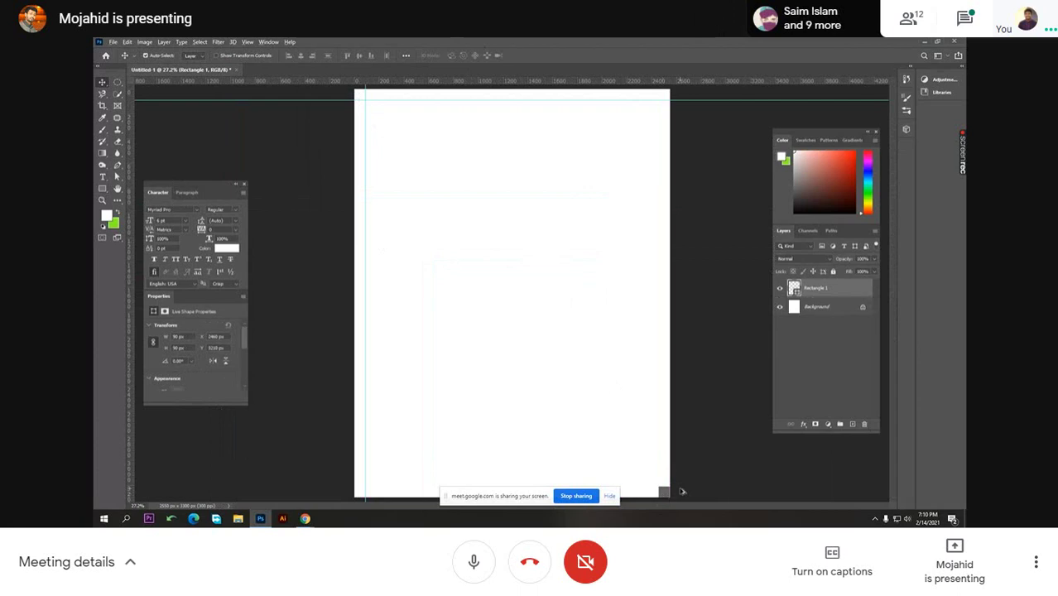
pyautogui.scroll(1, 683, 491)
pyautogui.moveTo(657, 431); pyautogui.dragTo(482, 265)
pyautogui.moveTo(481, 81); pyautogui.dragTo(473, 302)
pyautogui.press('alt')
pyautogui.moveTo(536, 84); pyautogui.dragTo(485, 315)
pyautogui.scroll(-2, 536, 257)
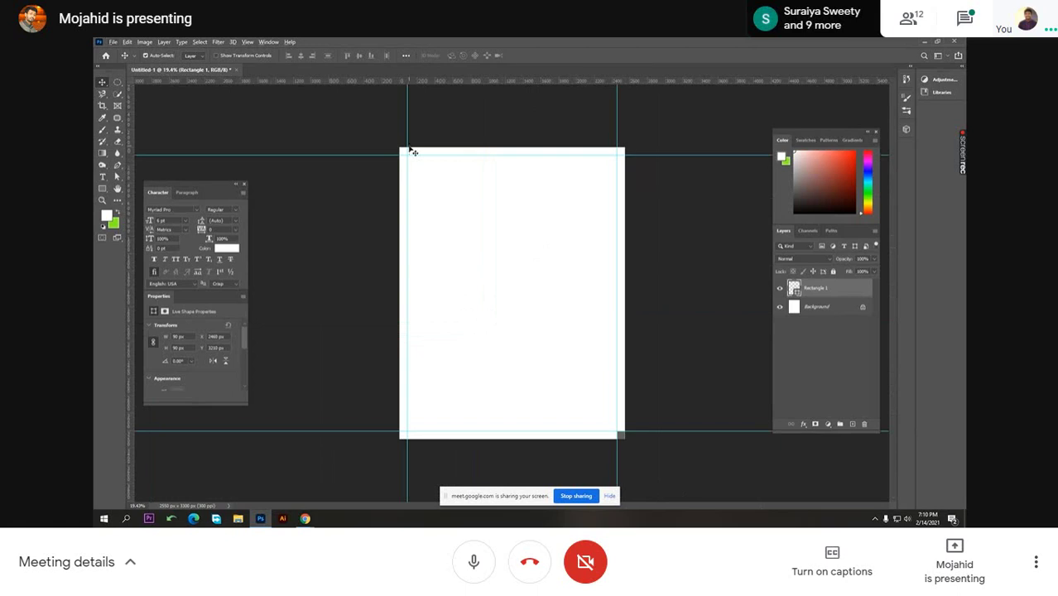
pyautogui.press('Delete')
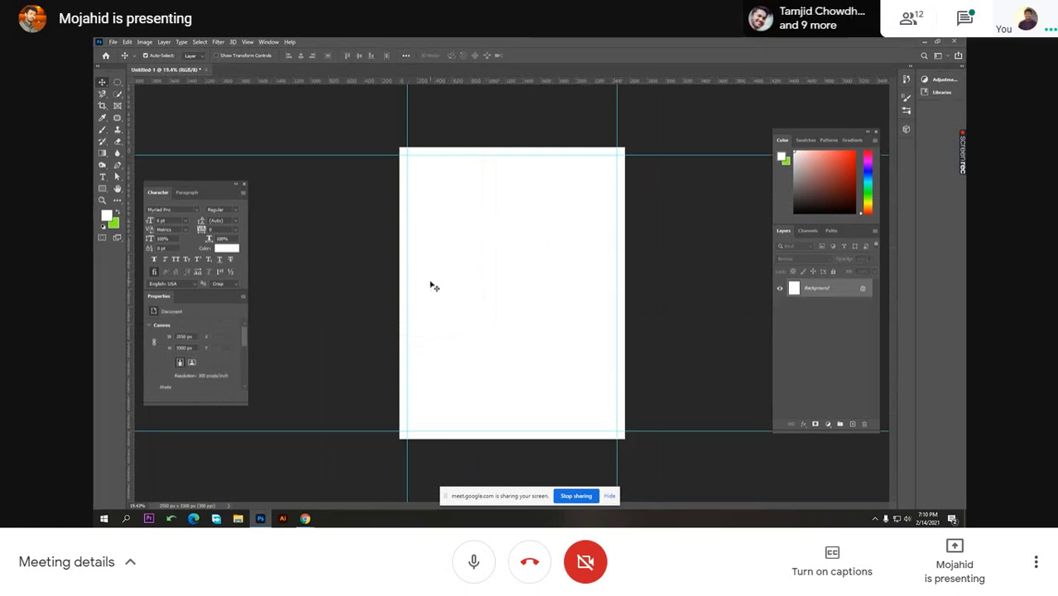
pyautogui.scroll(-1, 437, 283)
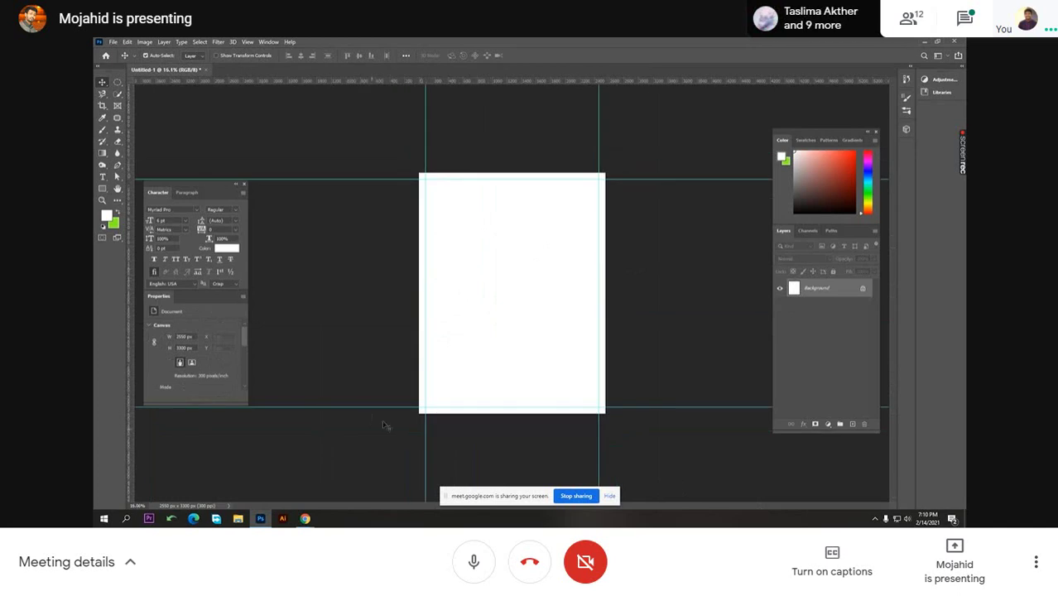
# - Move the LEDP title higher on the page and fill it black
pyautogui.press('t')
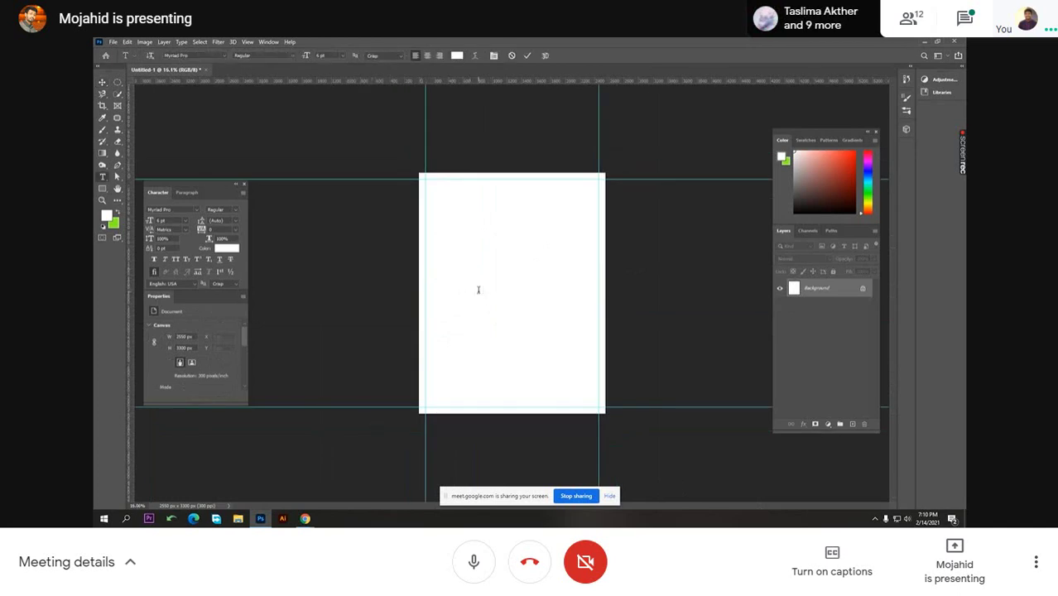
pyautogui.click(483, 289)
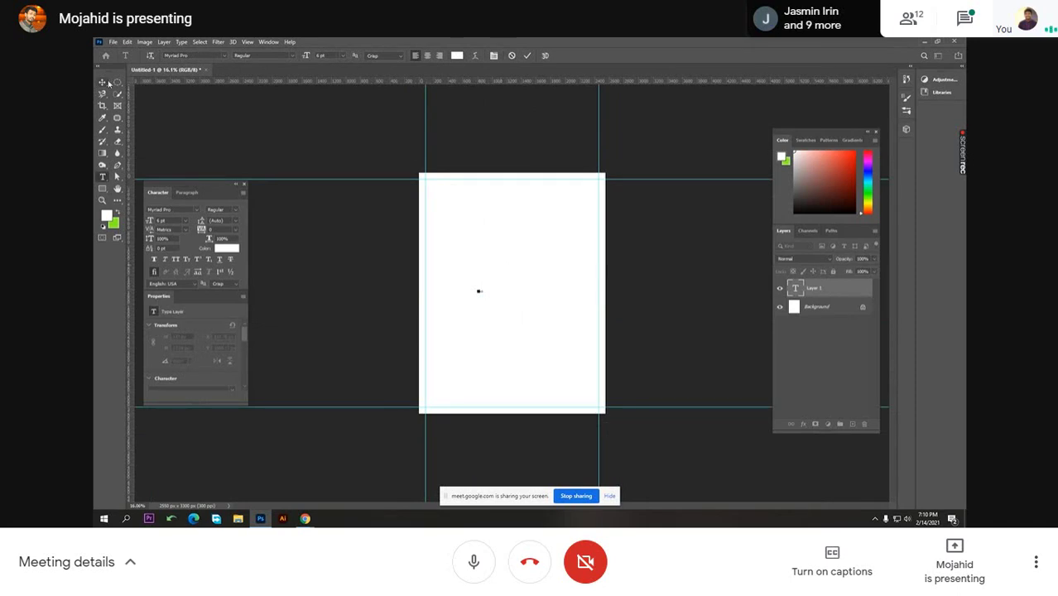
pyautogui.hotkey('ctrl', 't')
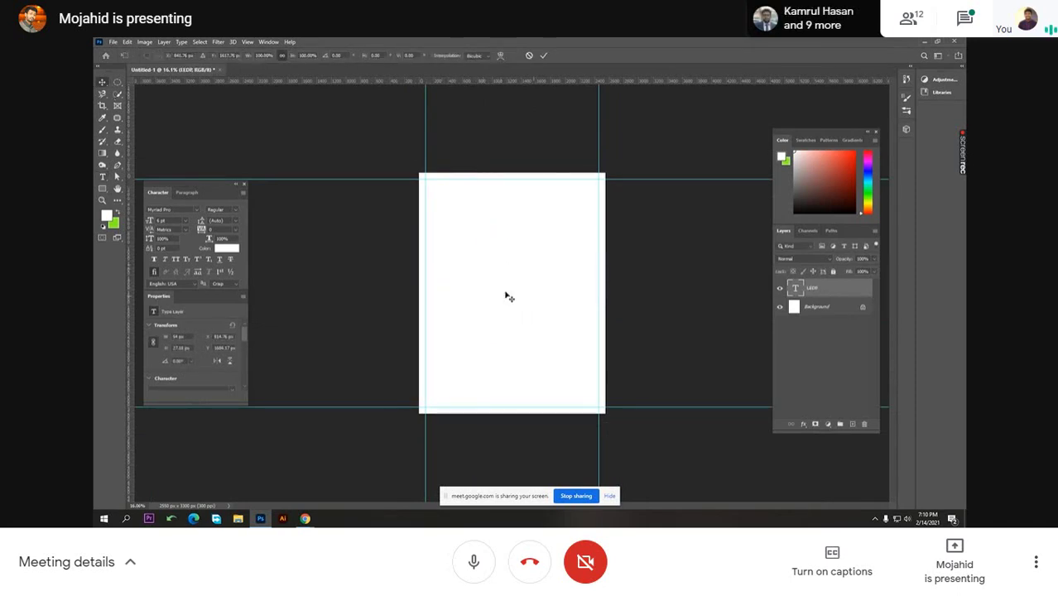
pyautogui.moveTo(479, 293); pyautogui.dragTo(522, 287)
pyautogui.click(792, 212)
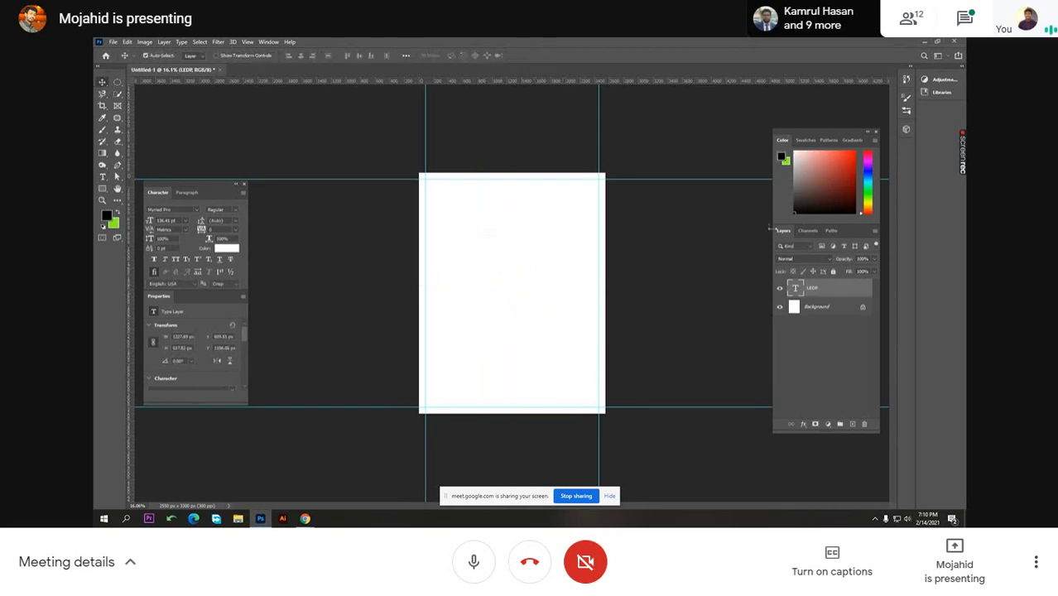
pyautogui.hotkey('alt', 'BackSpace')
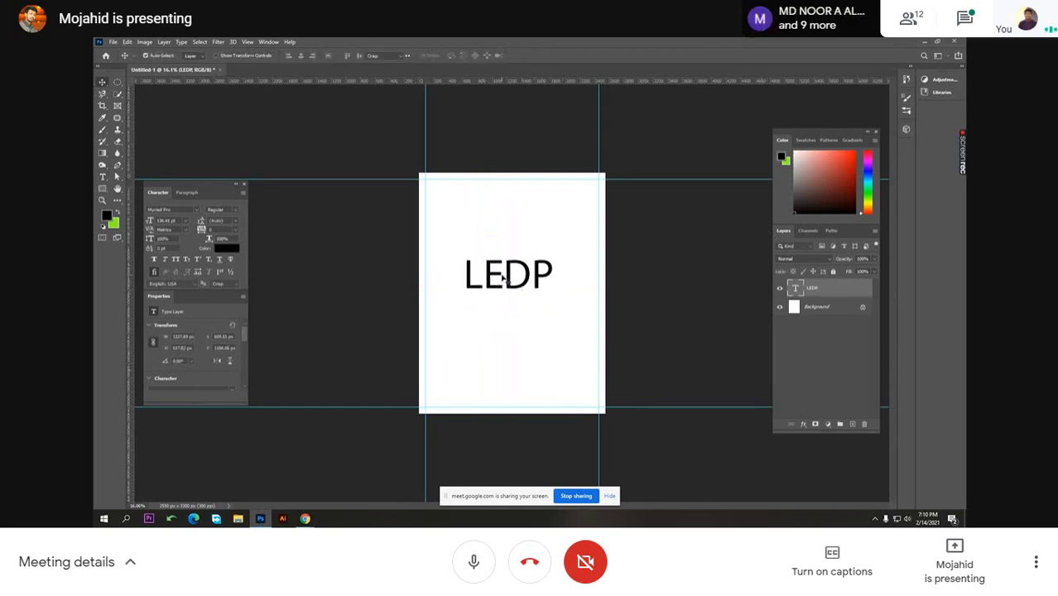
# - Set the LEDP text's font to Arial Bold
pyautogui.doubleClick(502, 279)
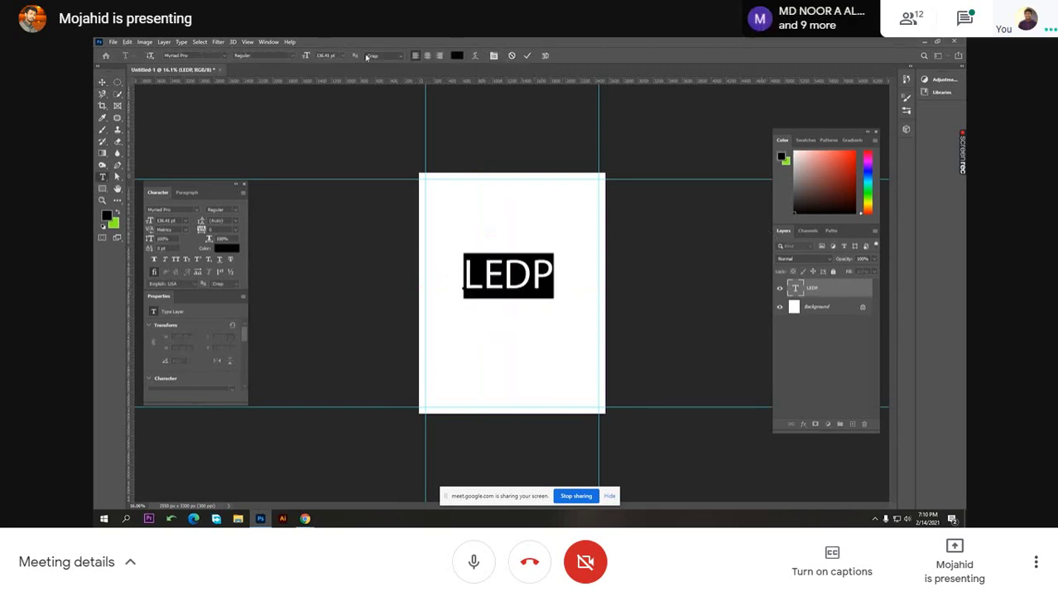
pyautogui.click(201, 56)
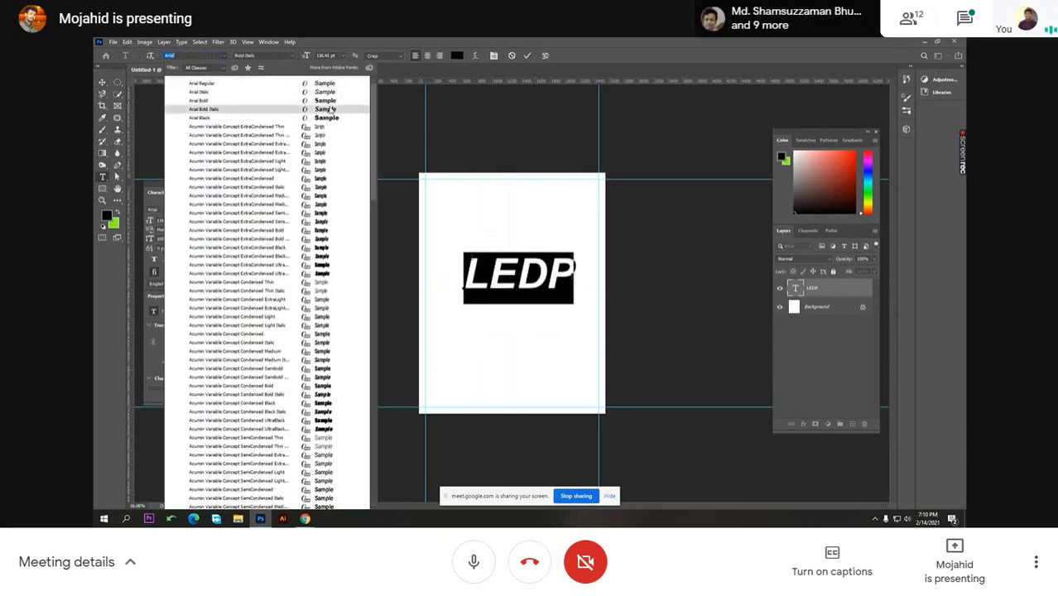
pyautogui.click(330, 100)
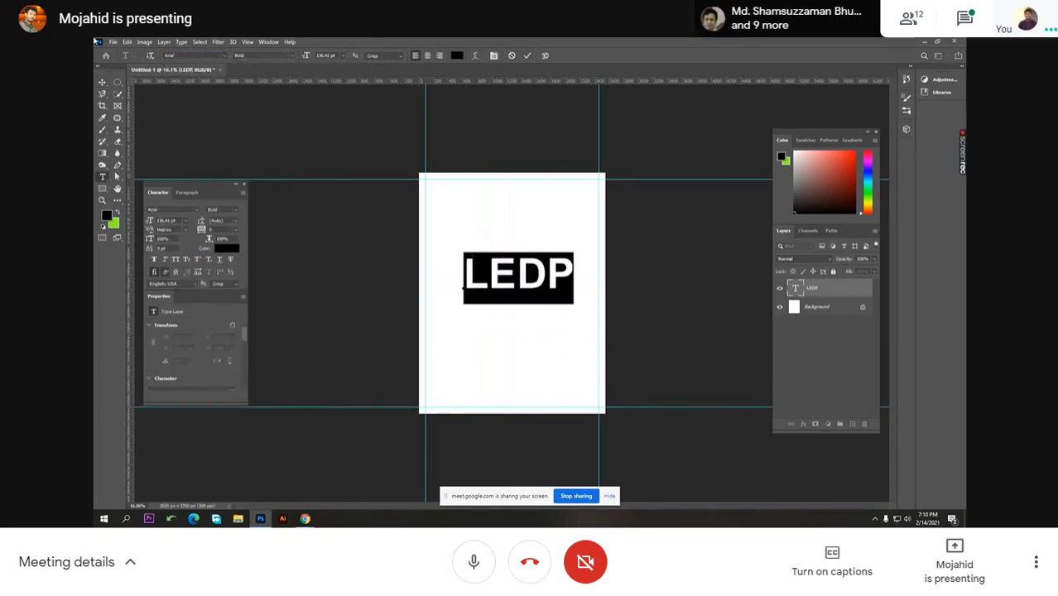
pyautogui.click(103, 84)
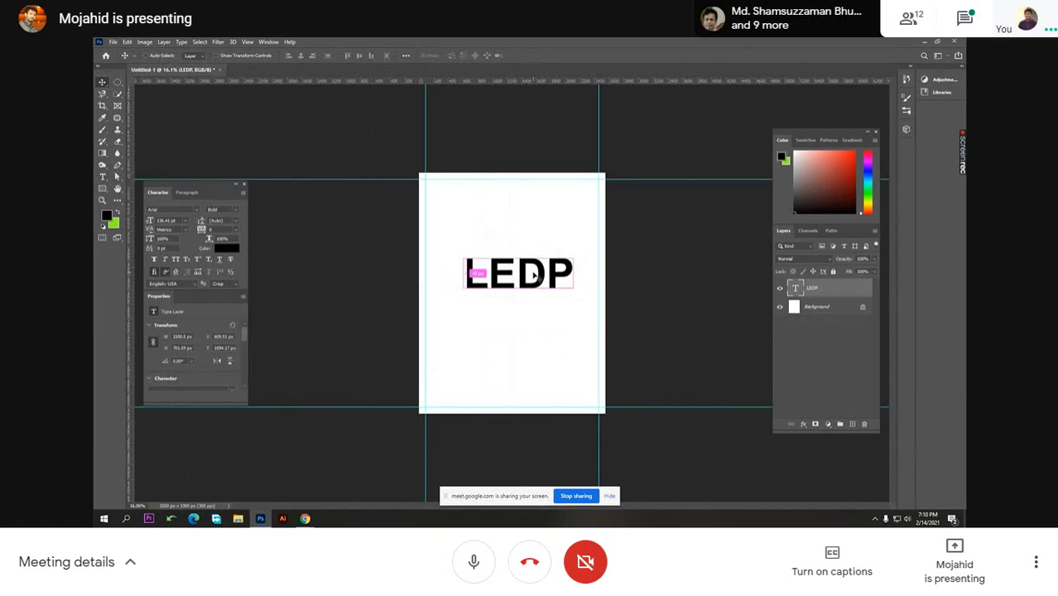
# - Shrink LEDP around its centre and add an empty Layer 1 above Background
pyautogui.hotkey('ctrl', 't')
pyautogui.moveTo(578, 275); pyautogui.dragTo(532, 296)
pyautogui.press('Return')
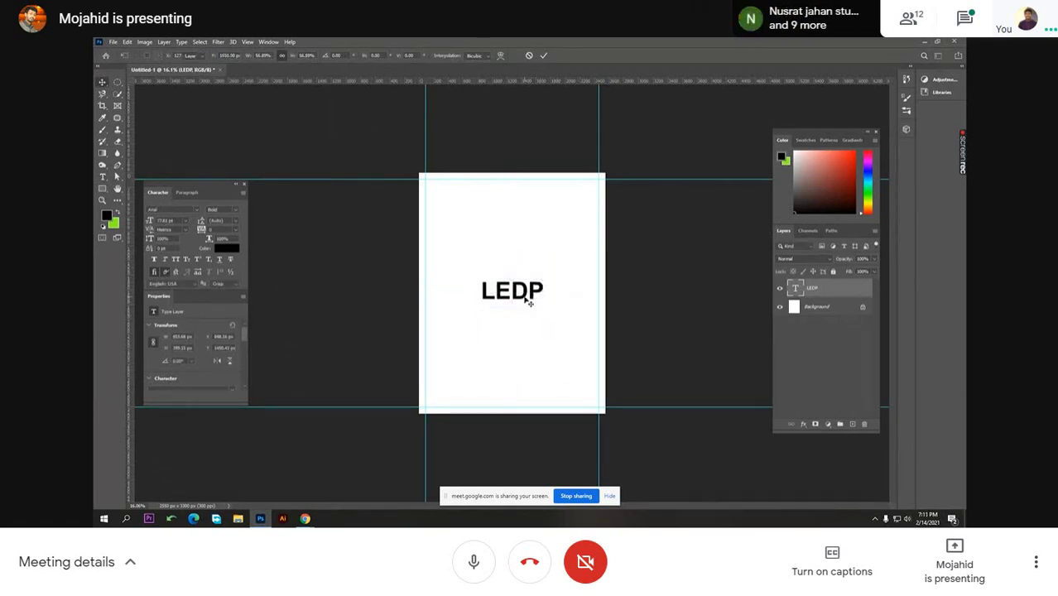
pyautogui.click(815, 307)
pyautogui.click(852, 423)
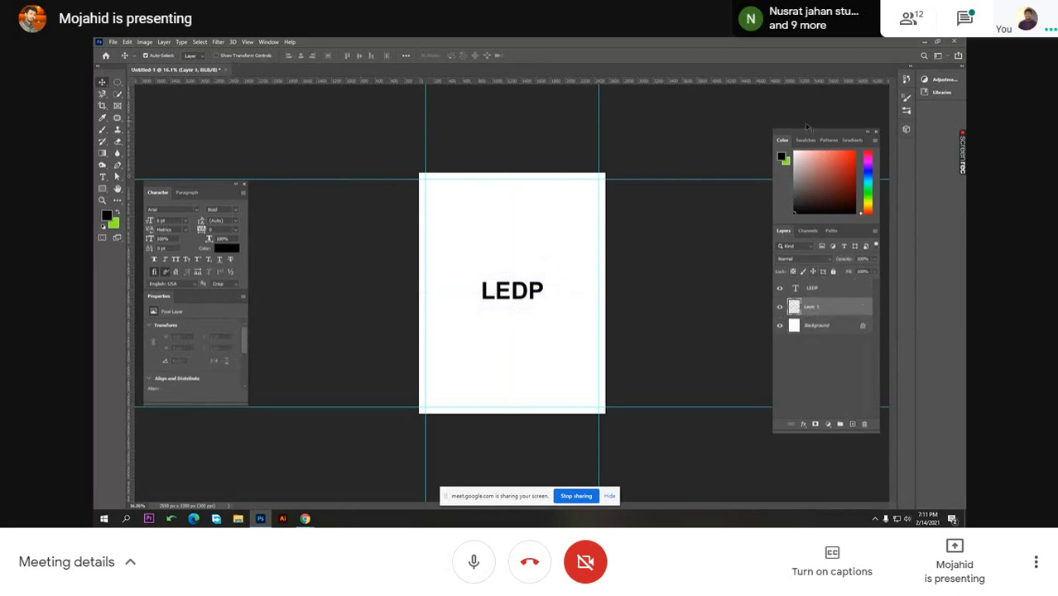
# - Fill Layer 1 with a dark navy colour picked from the Color panel
pyautogui.press('super')
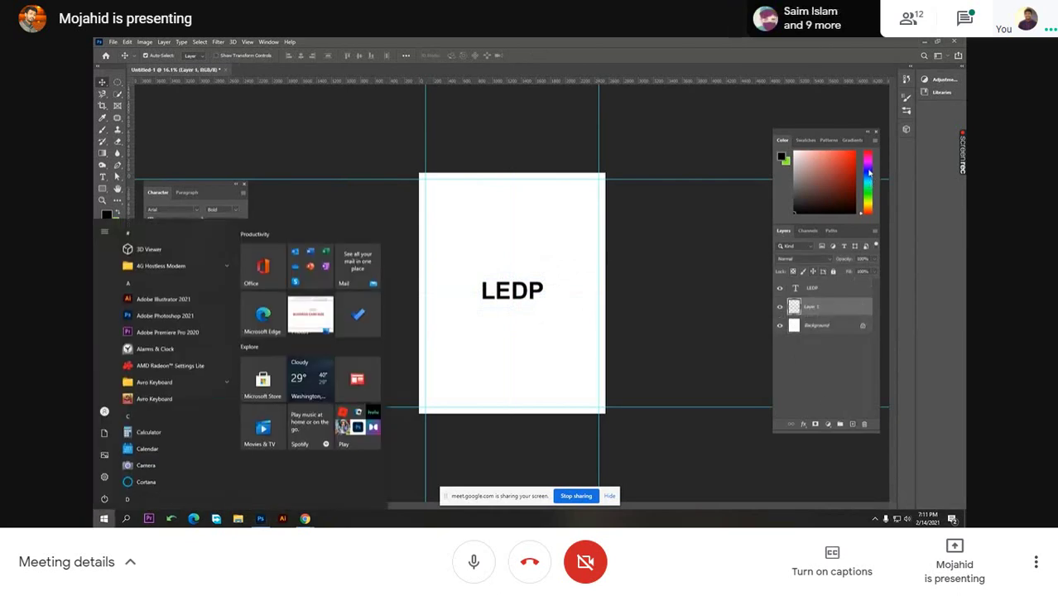
pyautogui.press('super+s')
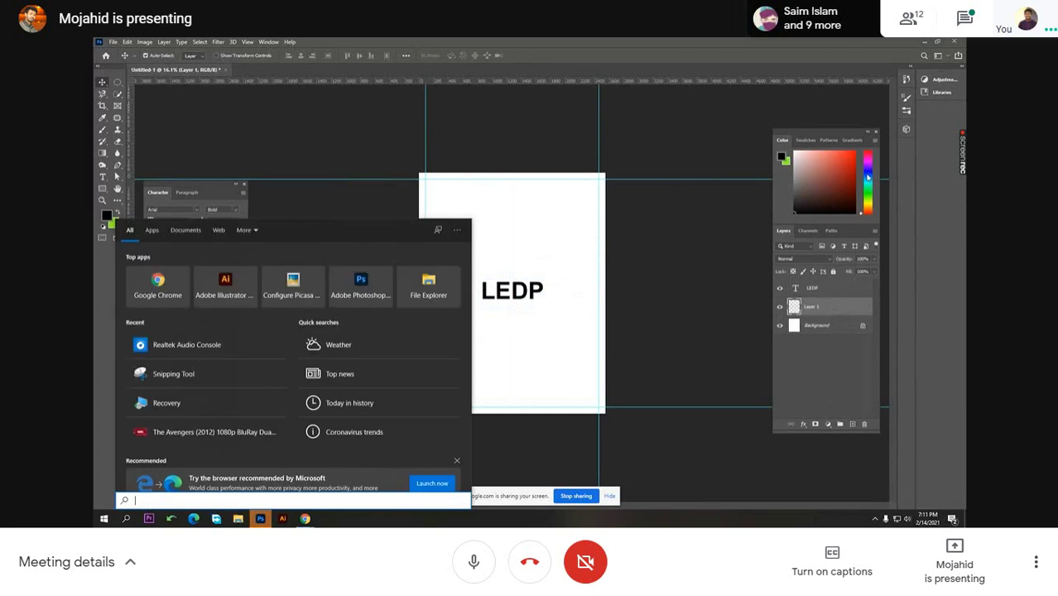
pyautogui.press('super')
pyautogui.press('super')
pyautogui.click(867, 174)
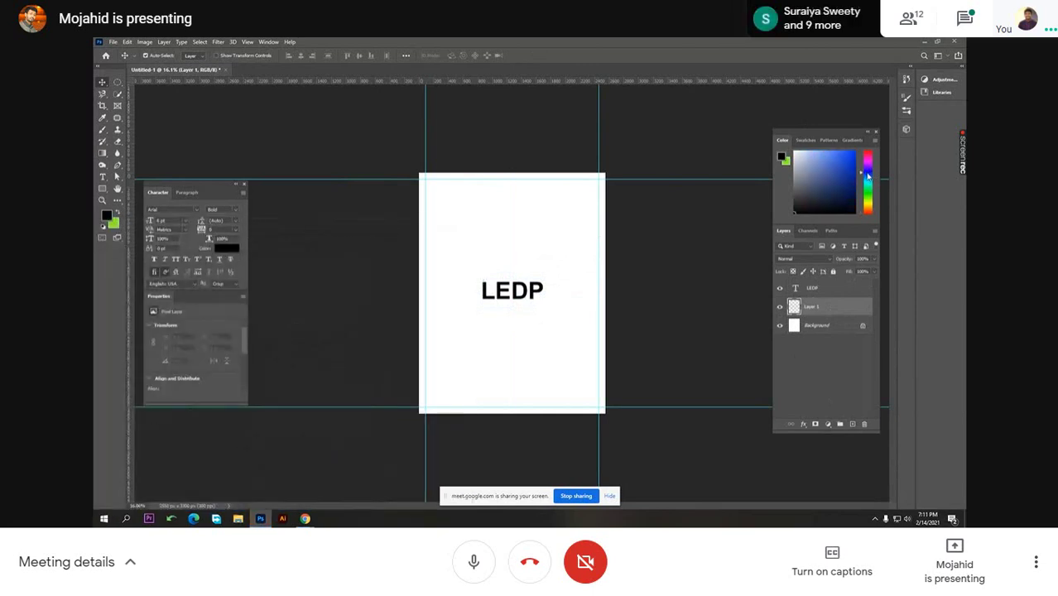
pyautogui.hotkey('alt', 'BackSpace')
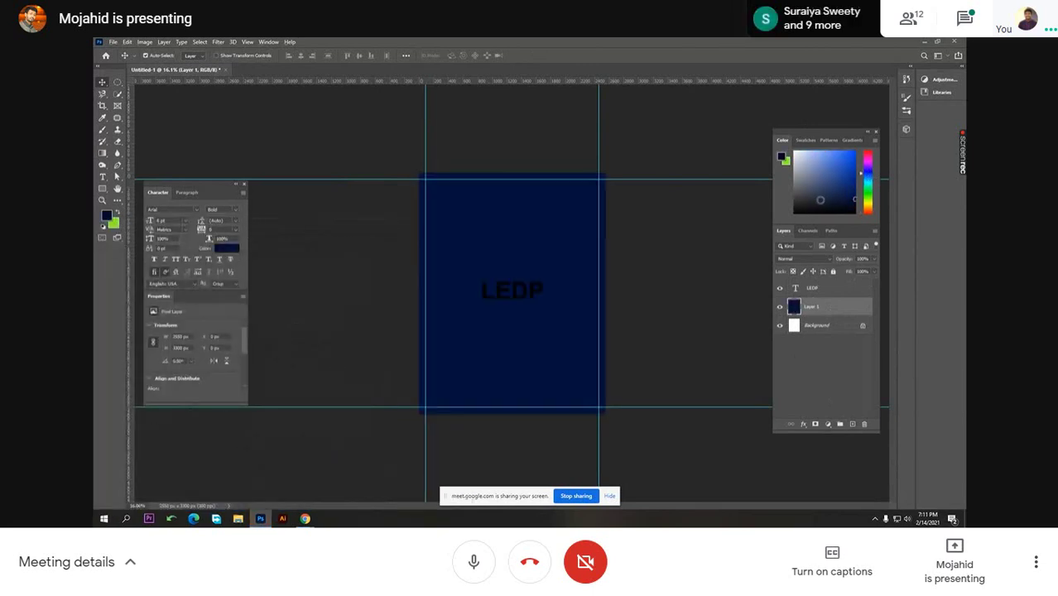
# - Refill Layer 1 with dark teal and bring the Meet browser forward
pyautogui.moveTo(518, 299); pyautogui.dragTo(546, 331)
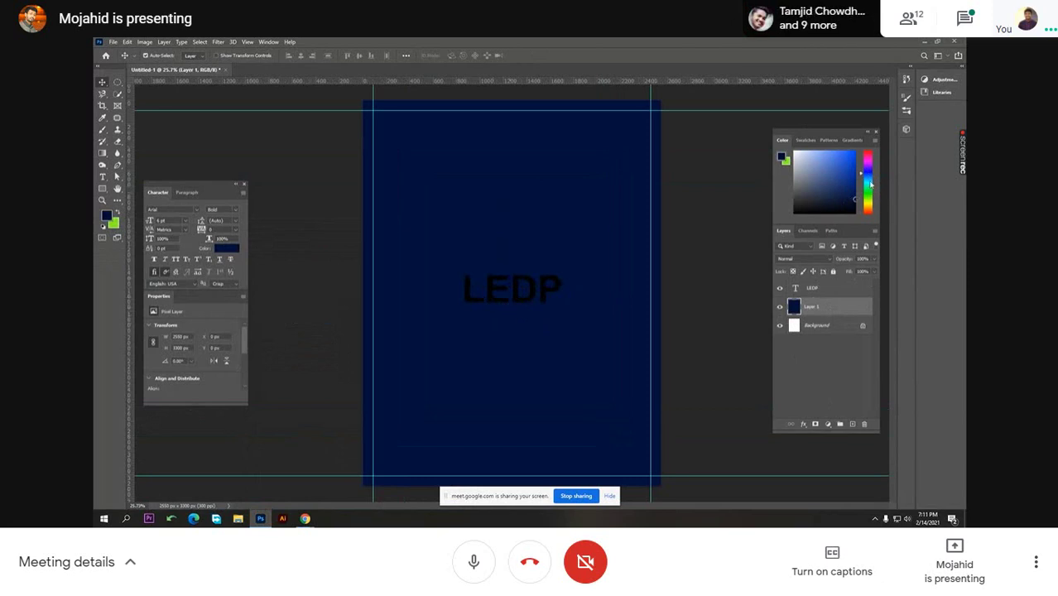
pyautogui.moveTo(870, 185); pyautogui.dragTo(869, 180)
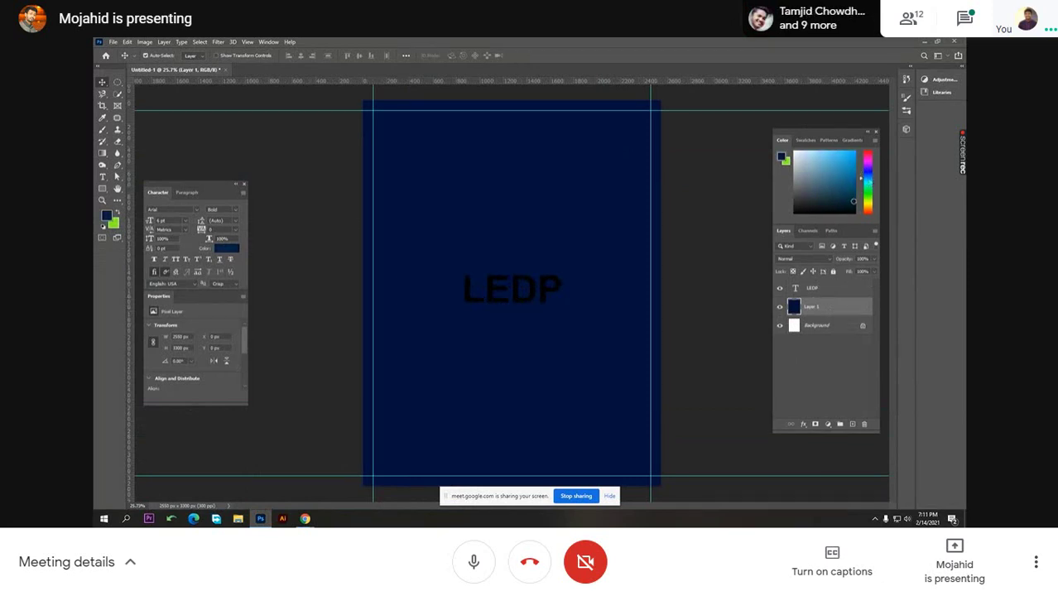
pyautogui.hotkey('alt', 'BackSpace')
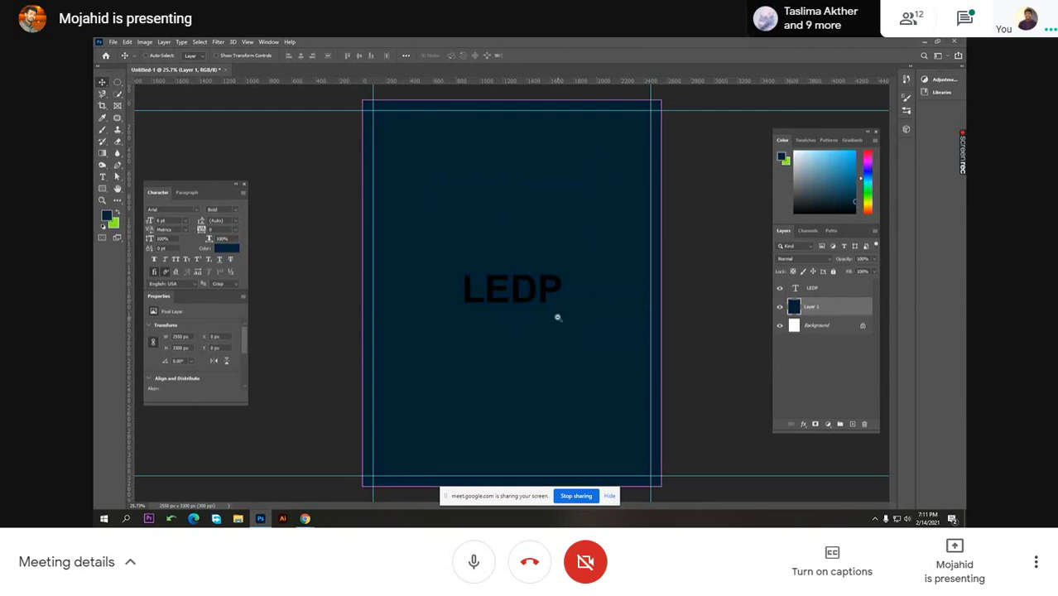
pyautogui.moveTo(569, 319); pyautogui.dragTo(554, 349)
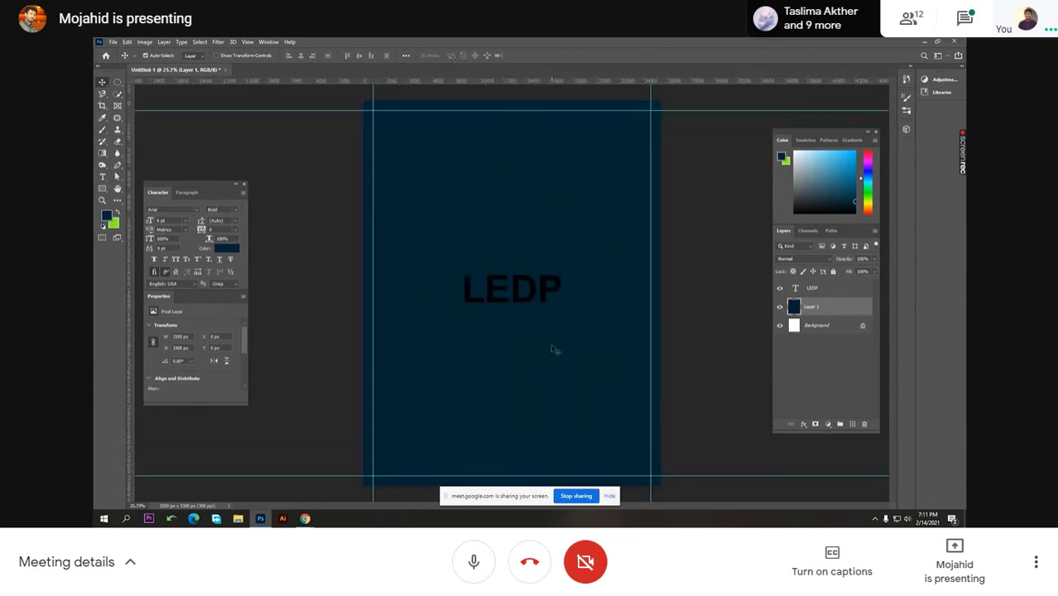
pyautogui.moveTo(304, 518)
pyautogui.click(256, 474)
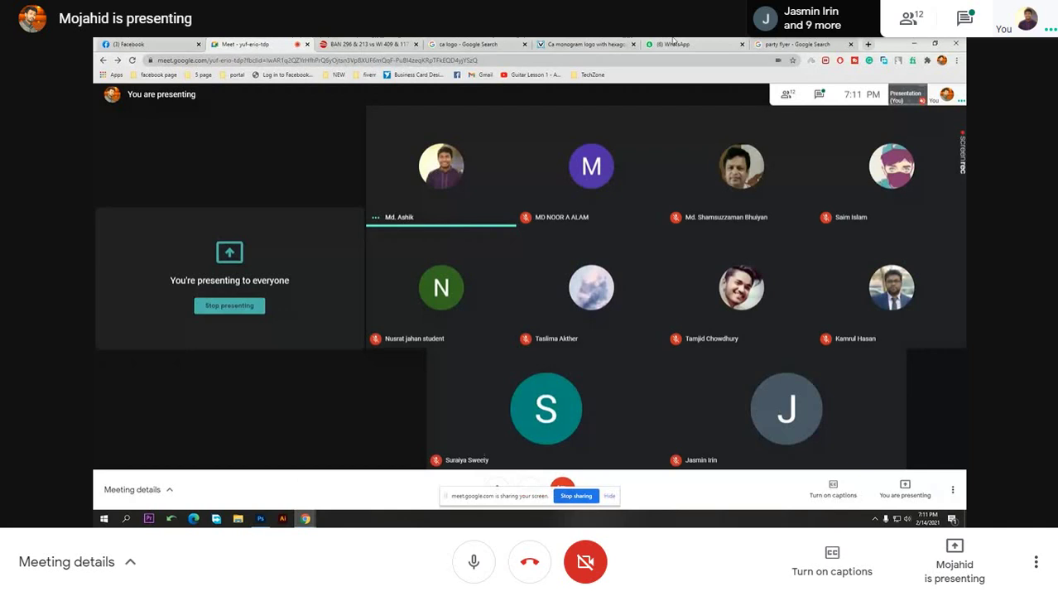
# - Search Google for 'png model girl' in a new tab
pyautogui.hotkey('ctrl', 't')
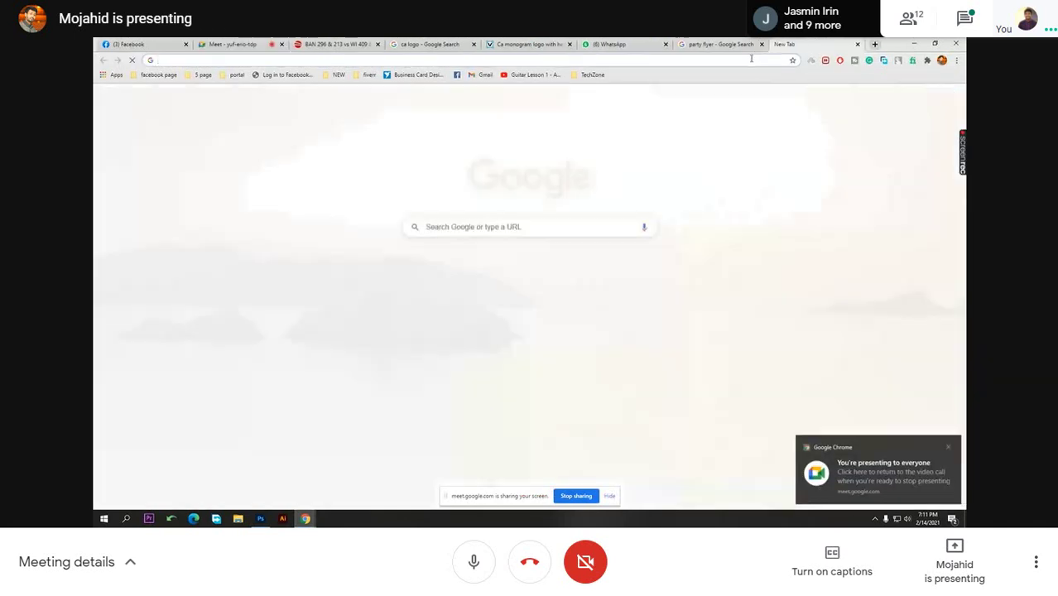
pyautogui.click(750, 58)
pyautogui.write('png model')
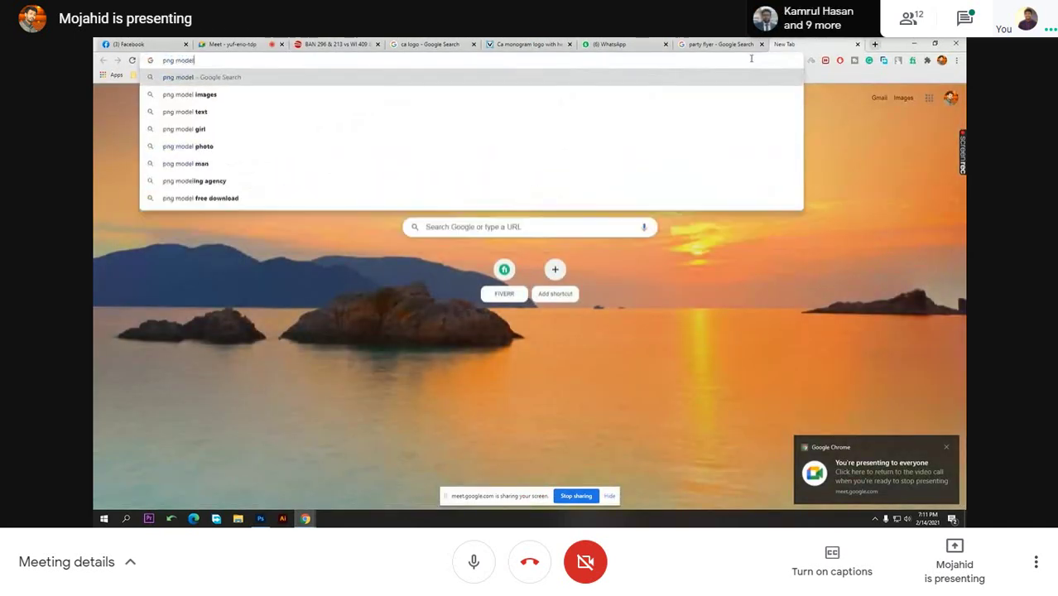
pyautogui.press('Return')
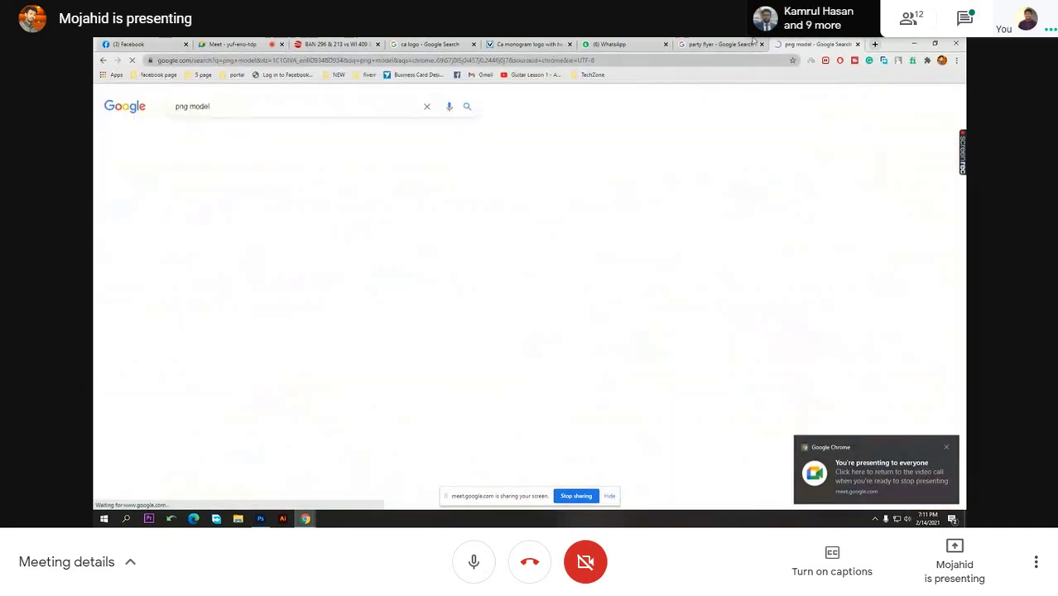
pyautogui.click(250, 108)
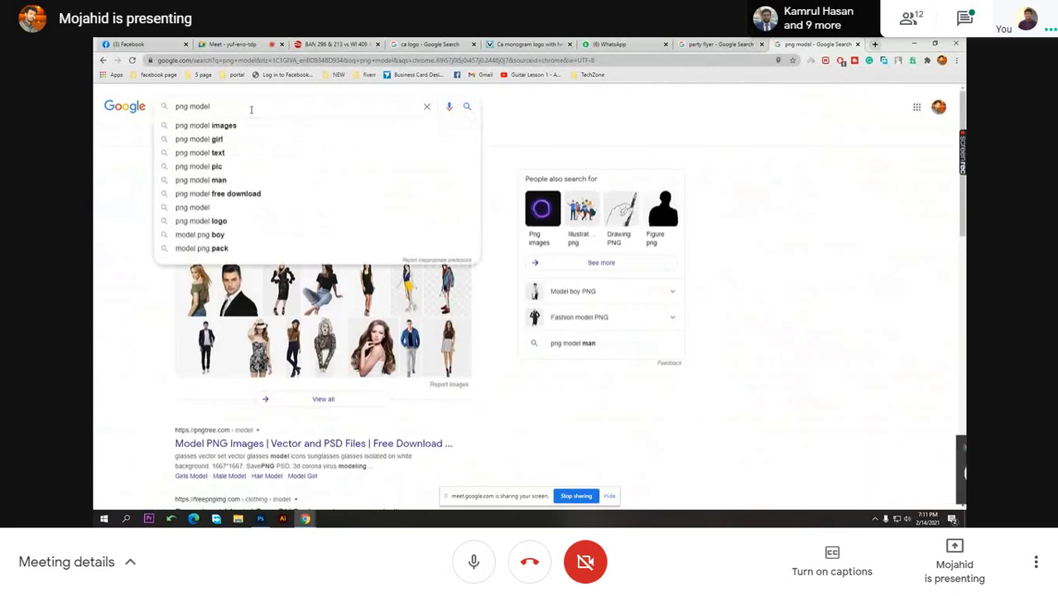
pyautogui.write('girl')
pyautogui.press('Return')
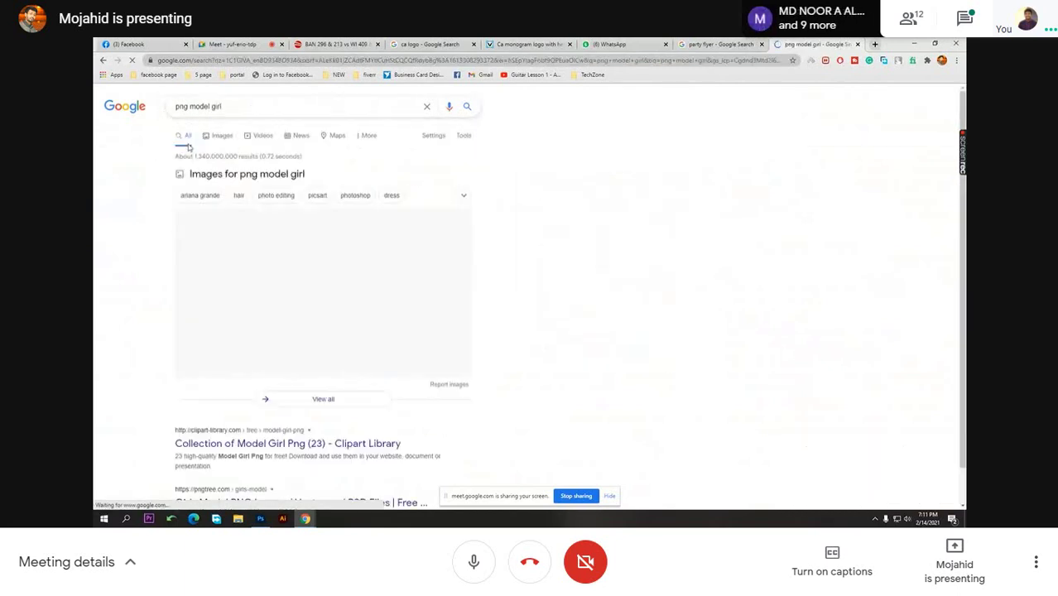
# - Preview the second image result and choose Save image as for it
pyautogui.click(220, 137)
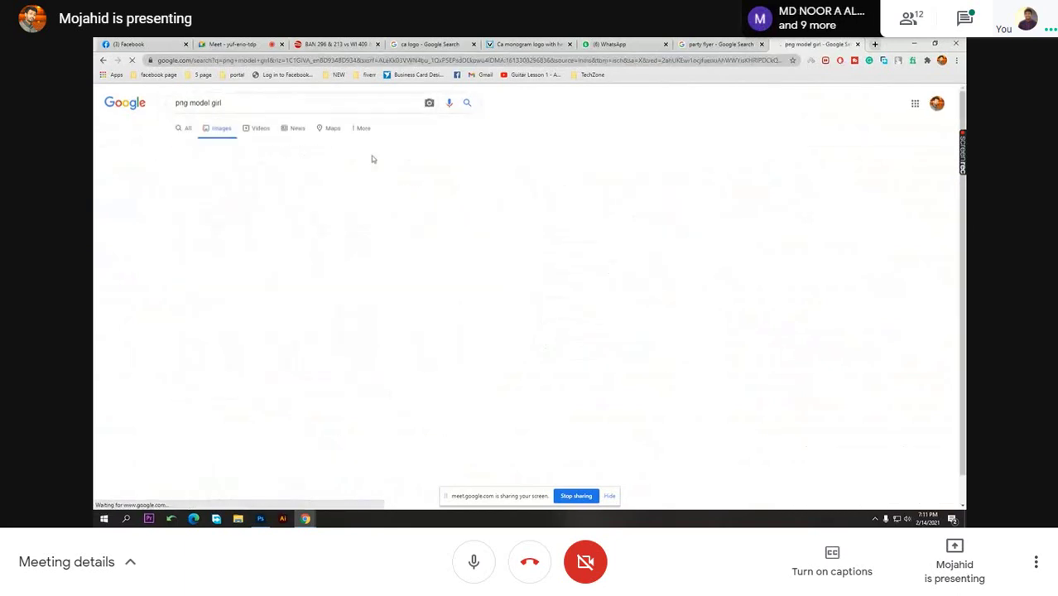
pyautogui.click(221, 224)
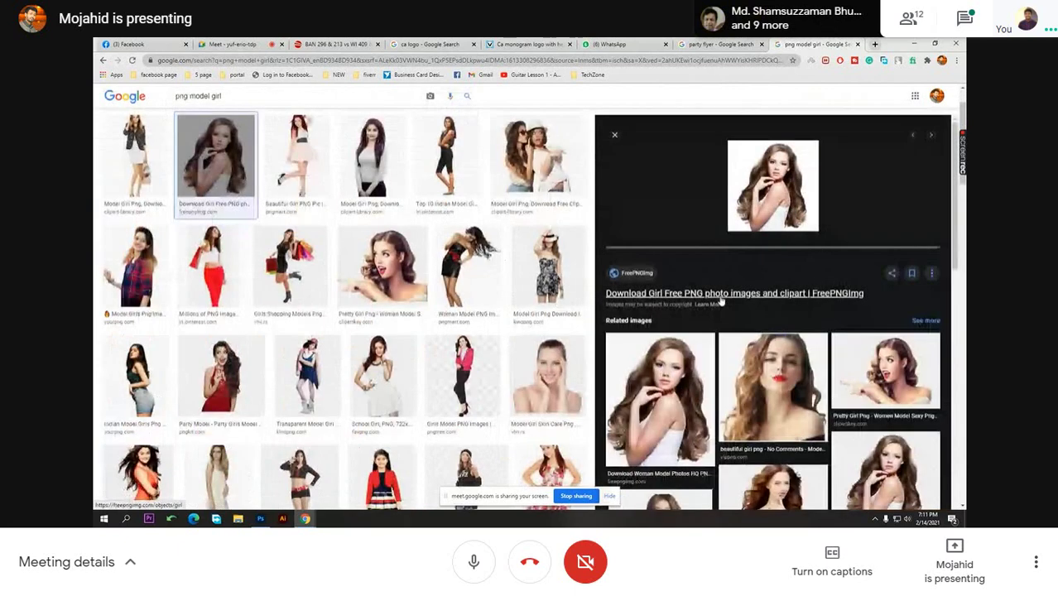
pyautogui.rightClick(788, 188)
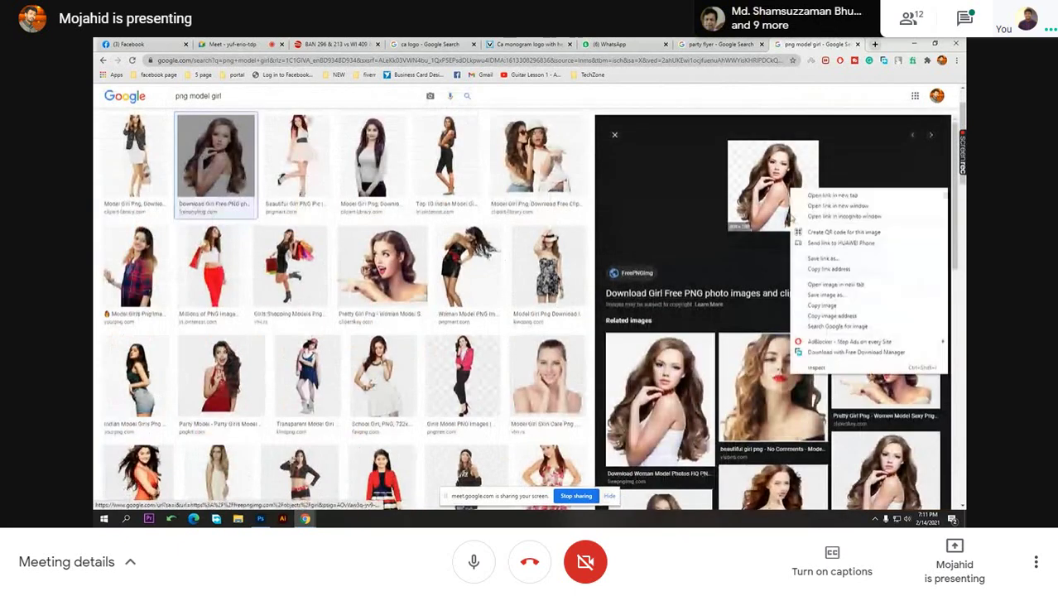
pyautogui.click(827, 295)
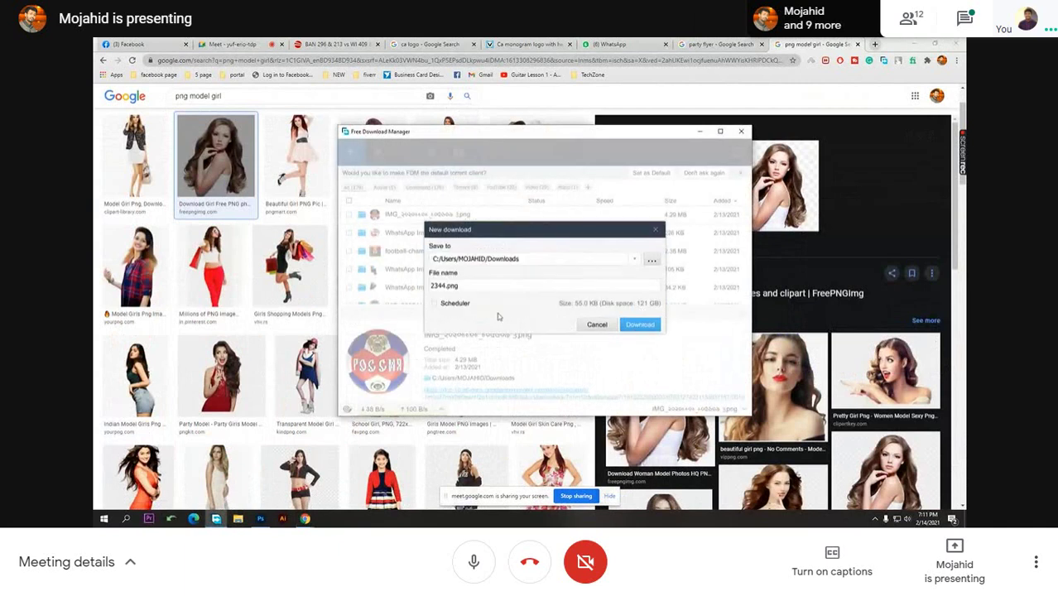
# - Download 2344.png into the Documents folder via Free Download Manager
pyautogui.click(651, 260)
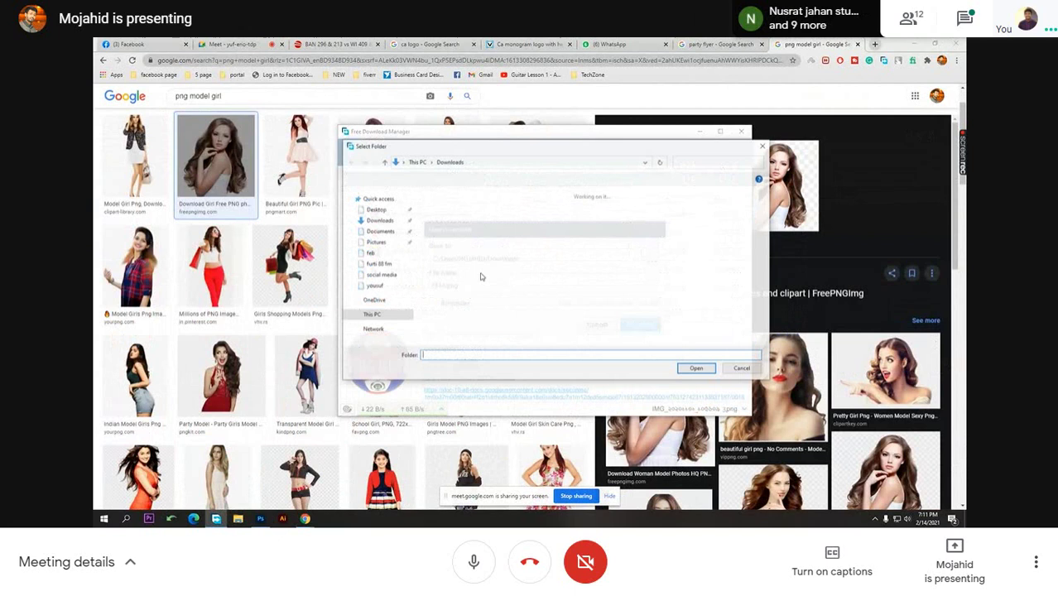
pyautogui.click(379, 242)
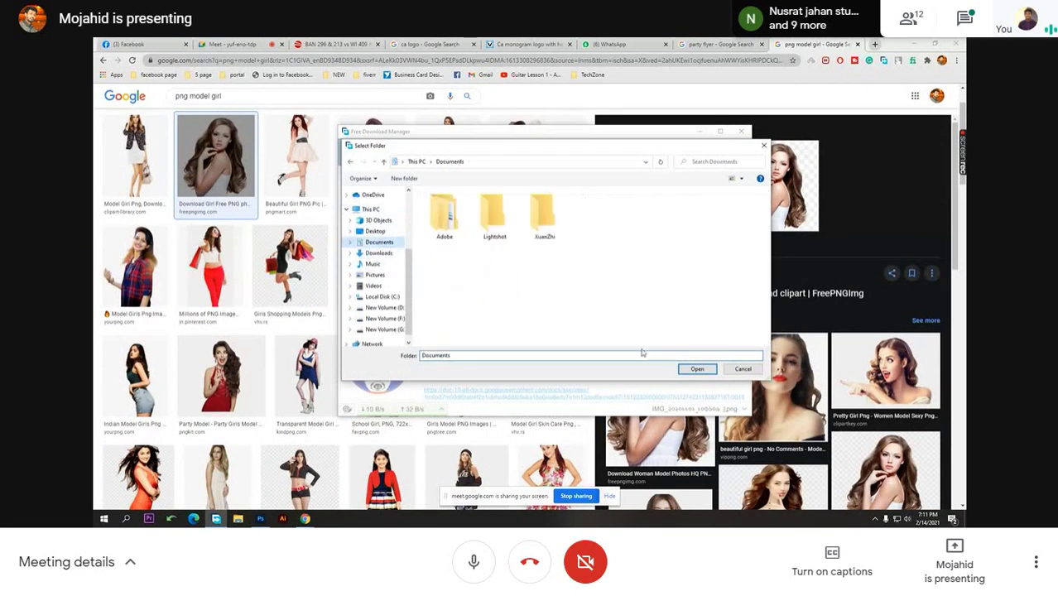
pyautogui.click(697, 369)
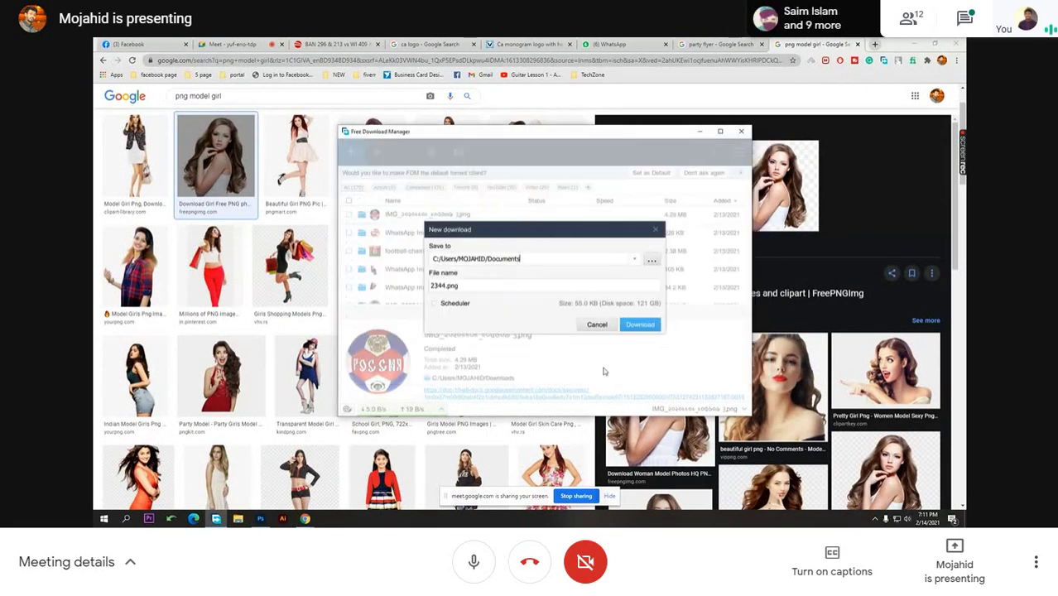
pyautogui.click(634, 327)
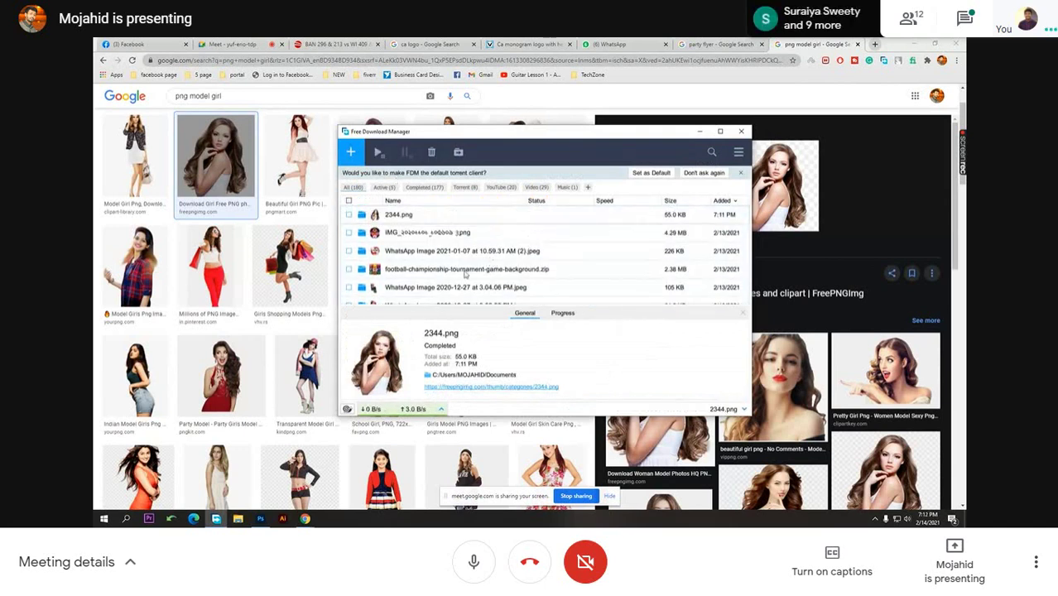
# - Close the download manager and drag 2344.png from its folder onto the poster
pyautogui.click(361, 214)
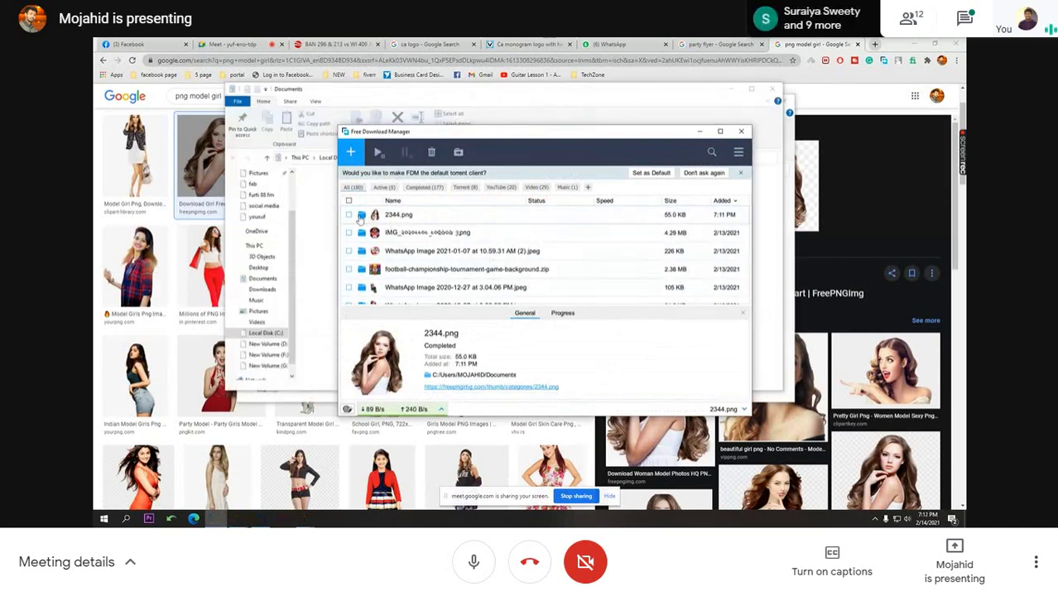
pyautogui.click(742, 133)
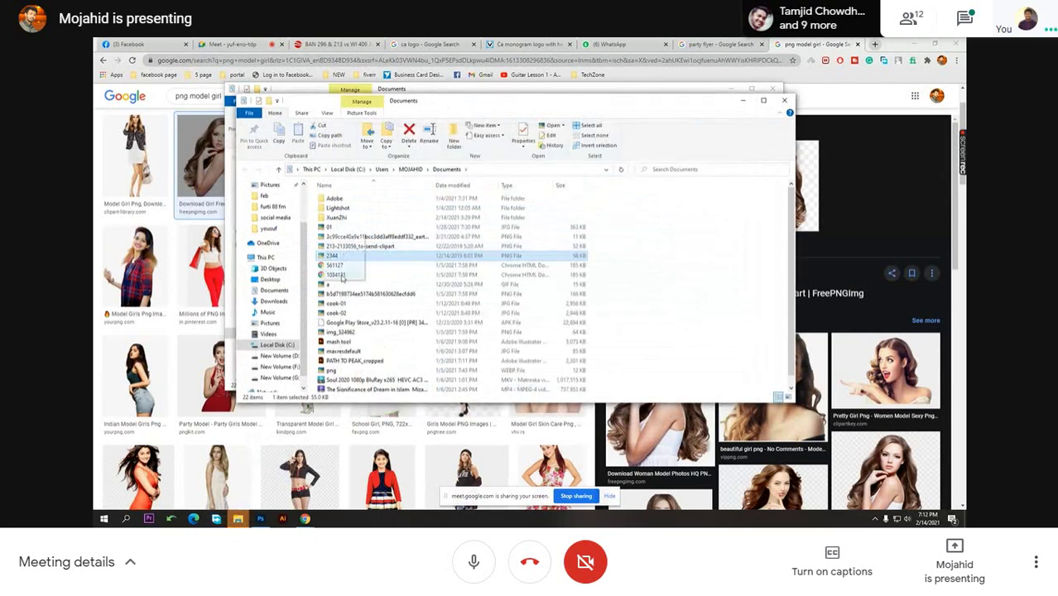
pyautogui.moveTo(271, 470); pyautogui.dragTo(433, 296)
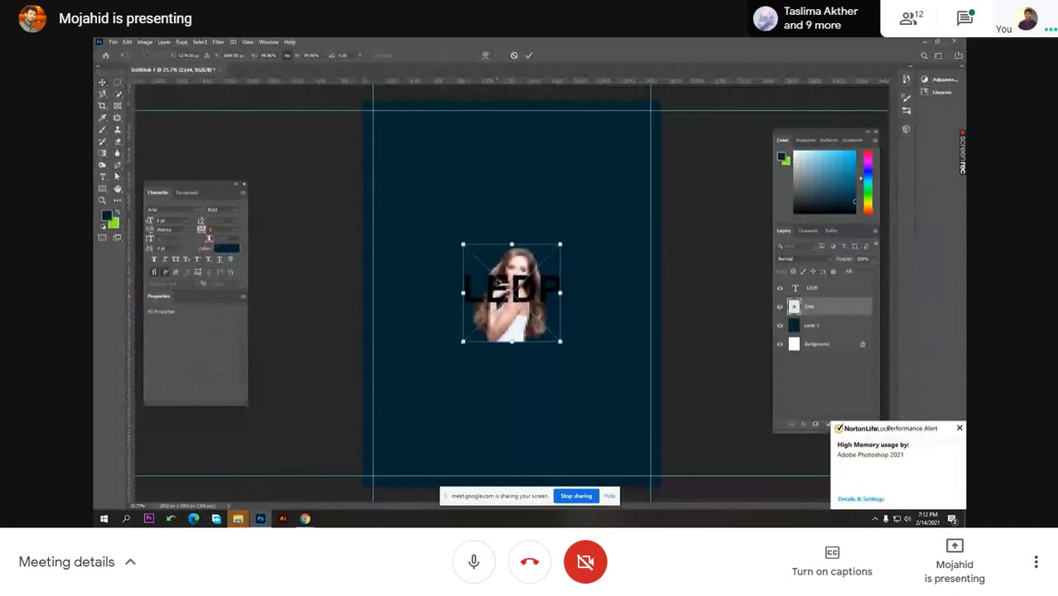
# - Enlarge the placed 2344 model photo and commit it
pyautogui.moveTo(511, 245); pyautogui.dragTo(512, 175)
pyautogui.press('Return')
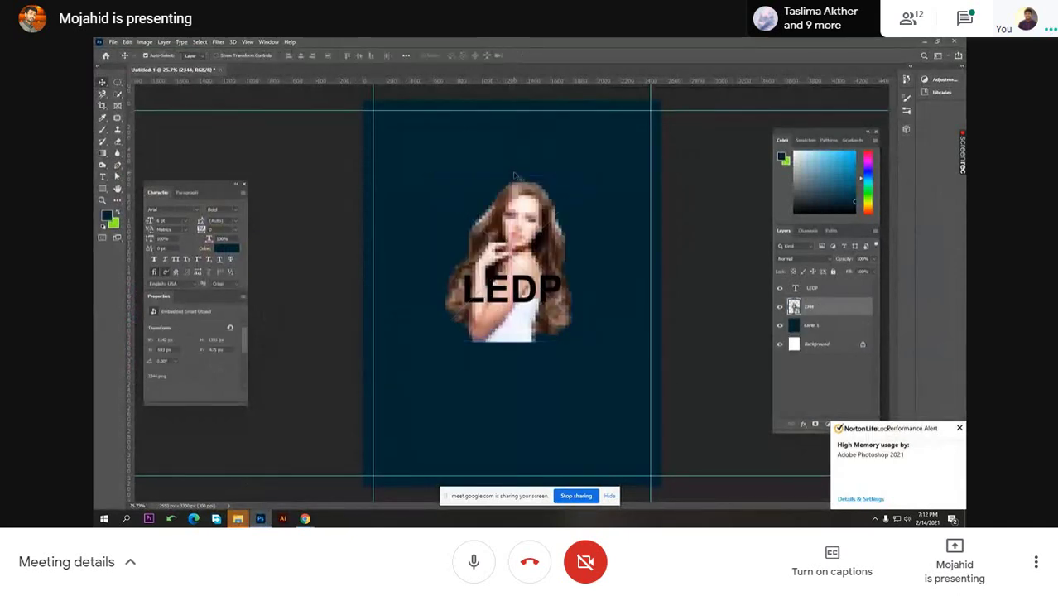
pyautogui.hotkey('ctrl', '-')
pyautogui.hotkey('ctrl', '-')
pyautogui.hotkey('ctrl', '+')
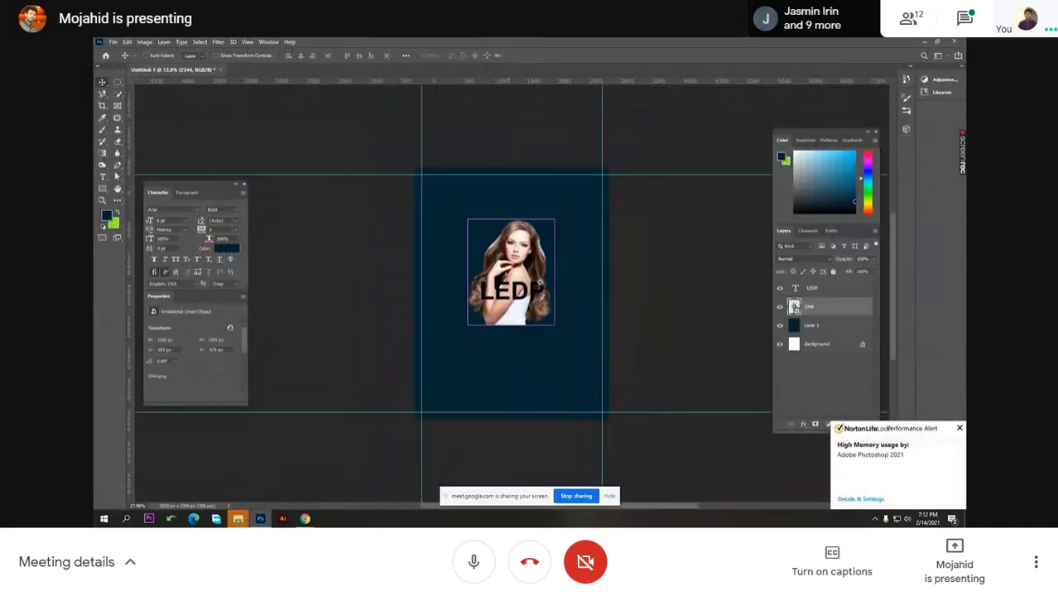
pyautogui.hotkey('ctrl', '+')
# - Move the LEDP text below the photo and return to the Google Images window
pyautogui.moveTo(530, 302); pyautogui.dragTo(531, 396)
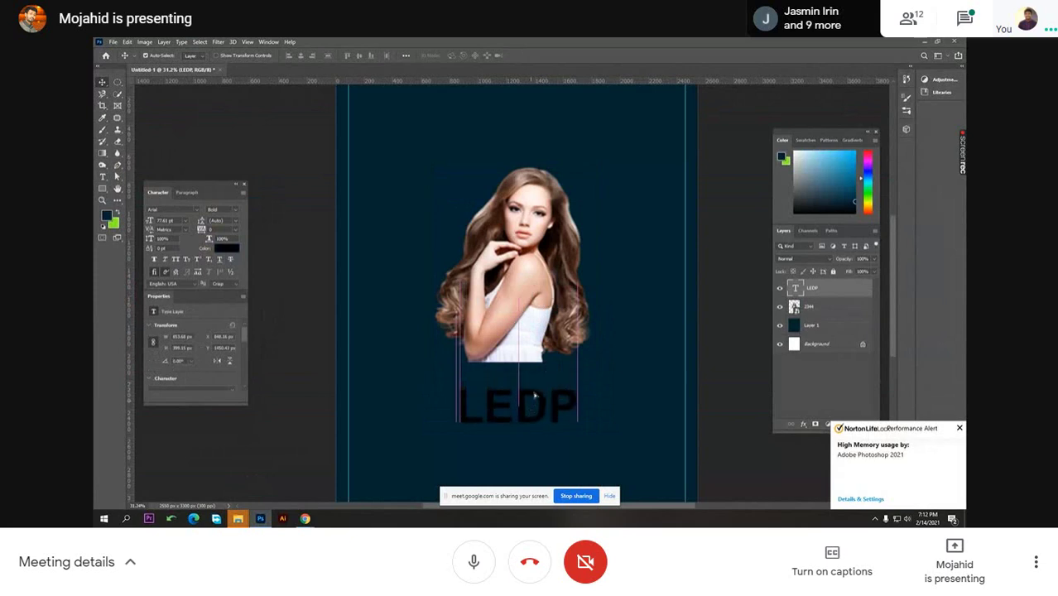
pyautogui.hotkey('ctrl', '-')
pyautogui.hotkey('ctrl', '-')
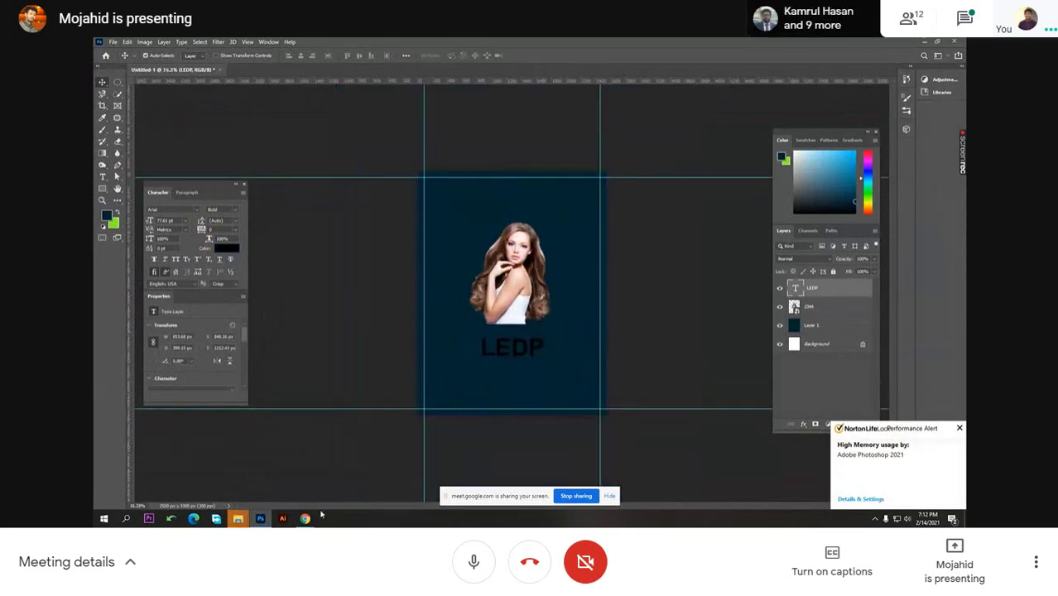
pyautogui.click(305, 519)
pyautogui.click(267, 450)
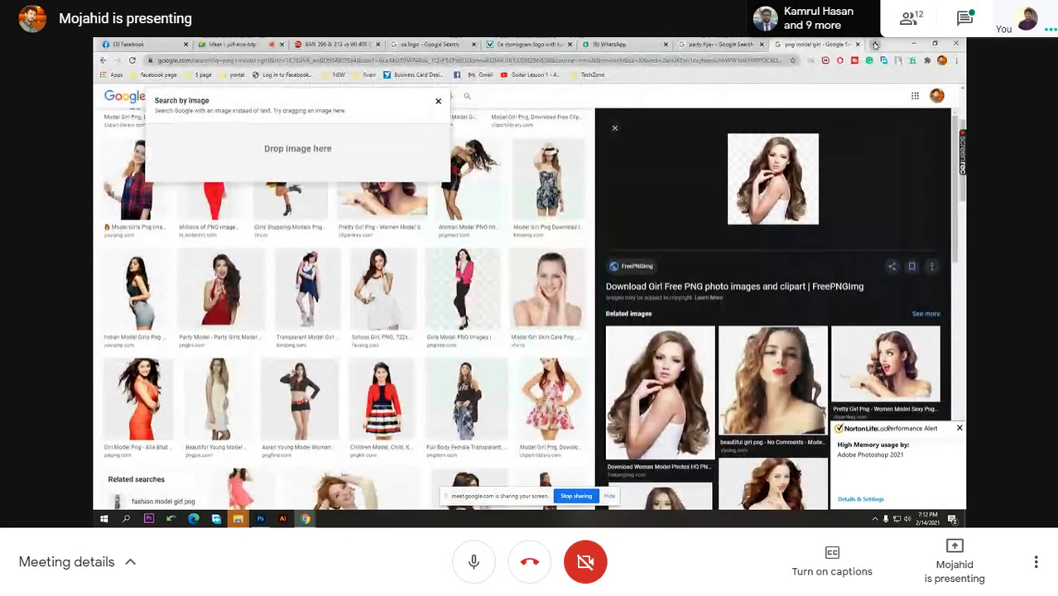
# - Run a Google Images search for 'building background' in a new Chrome tab
pyautogui.hotkey('ctrl', 't')
pyautogui.click(764, 62)
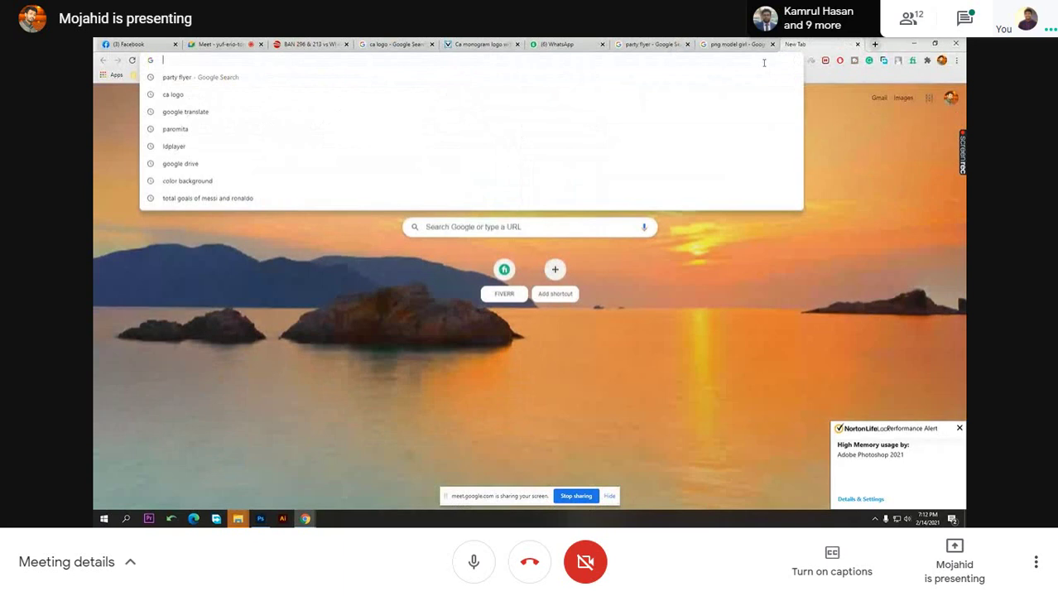
pyautogui.write('bu')
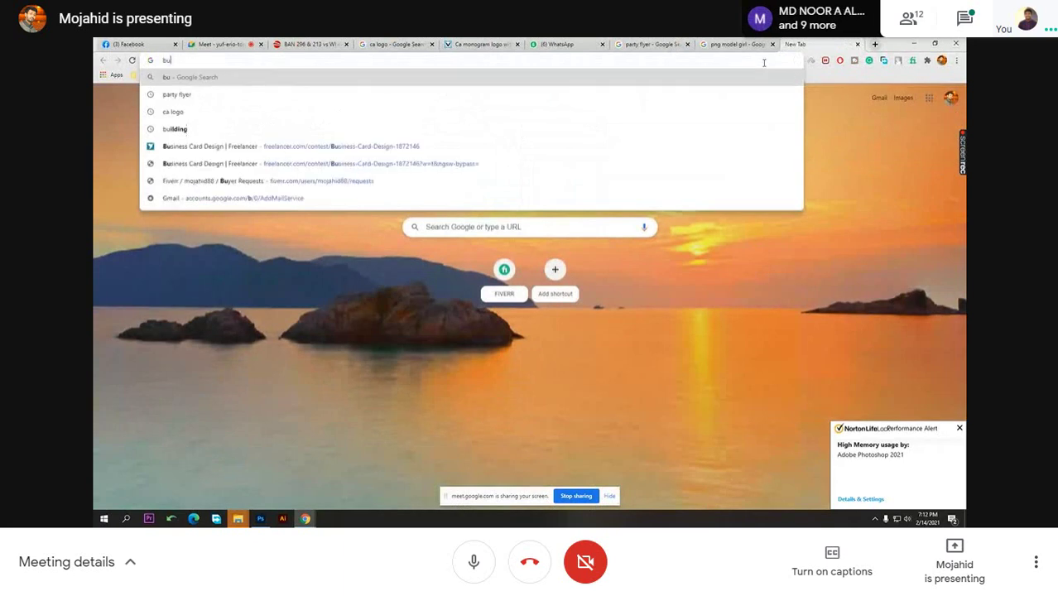
pyautogui.write('ilding ba')
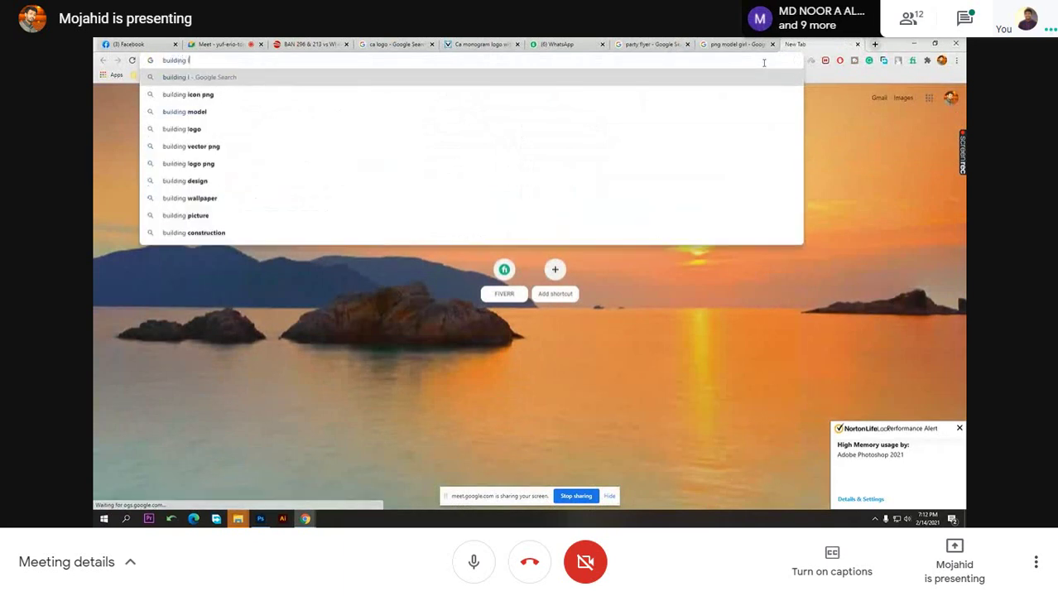
pyautogui.write('c')
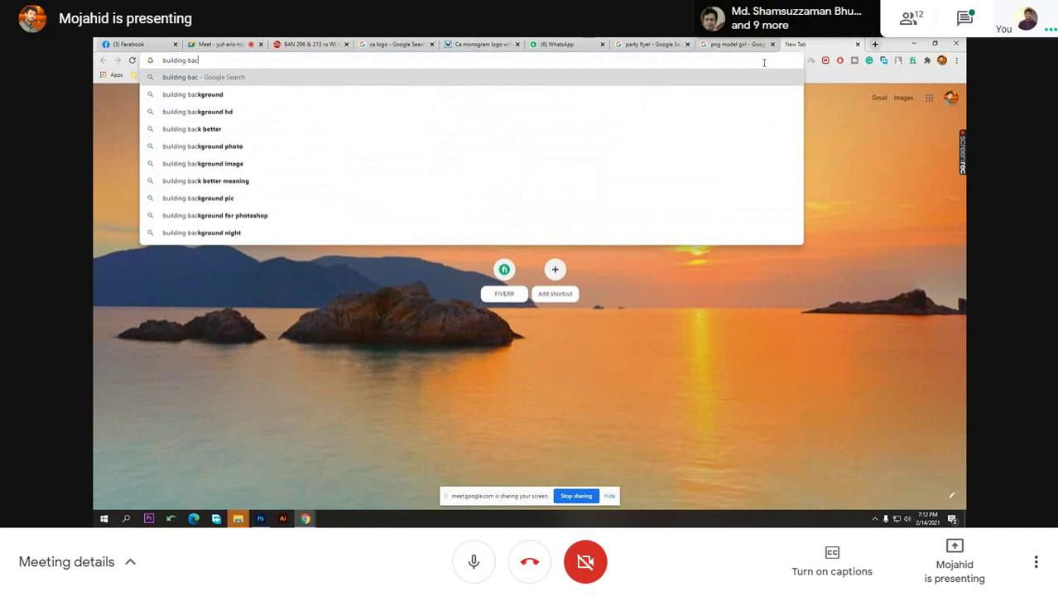
pyautogui.write('kground')
pyautogui.press('Return')
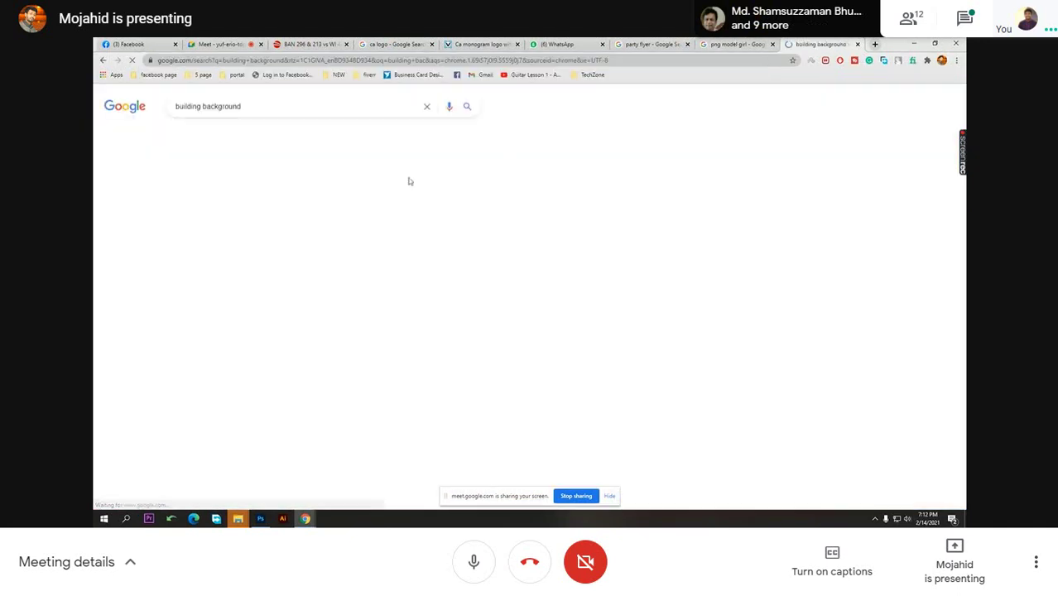
pyautogui.click(220, 136)
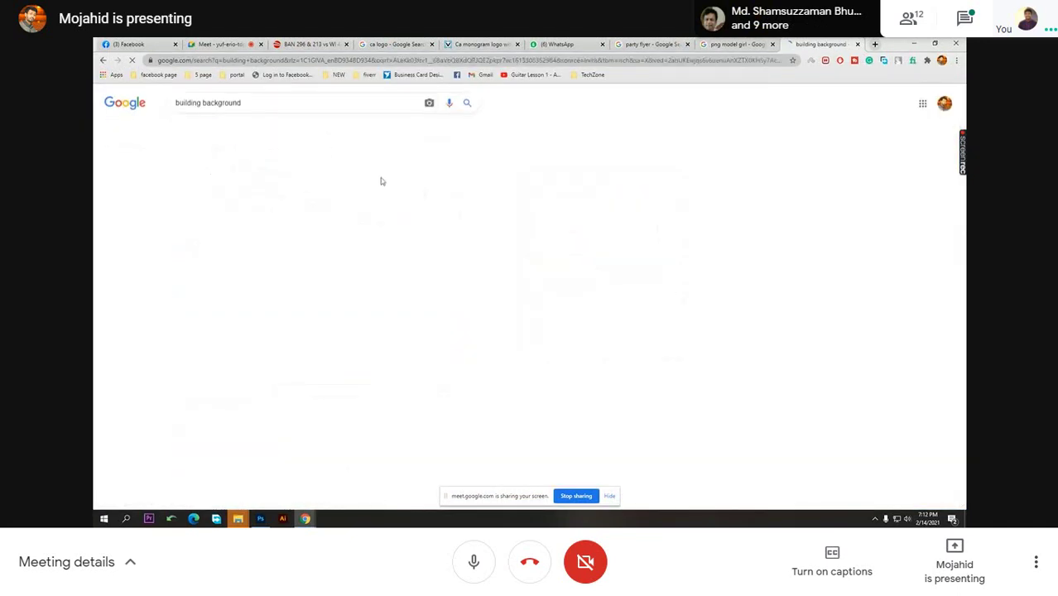
# - Filter the image results to Size: Large
pyautogui.click(424, 234)
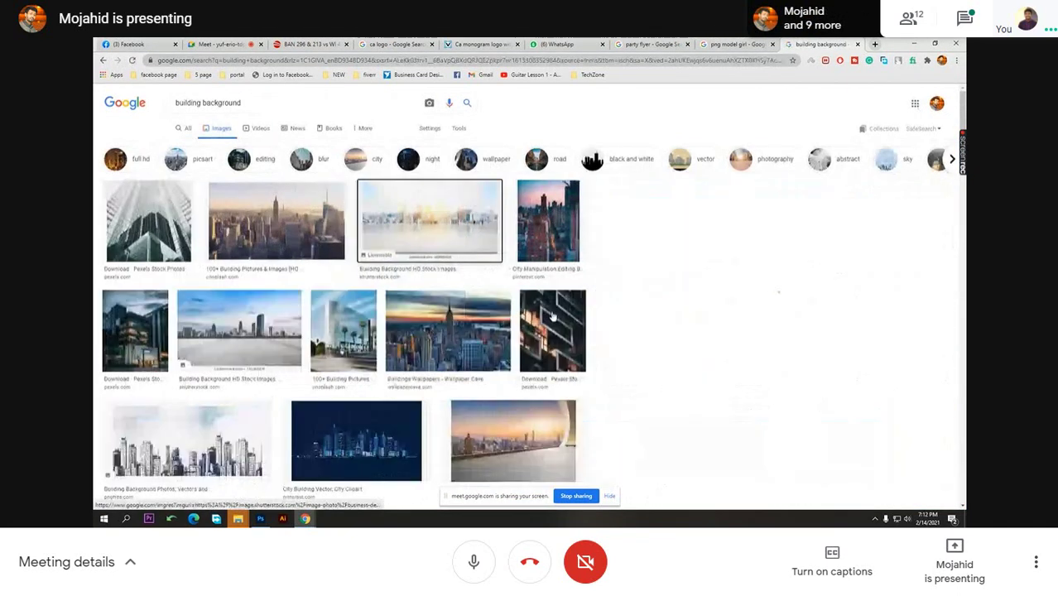
pyautogui.scroll(2, 309, 240)
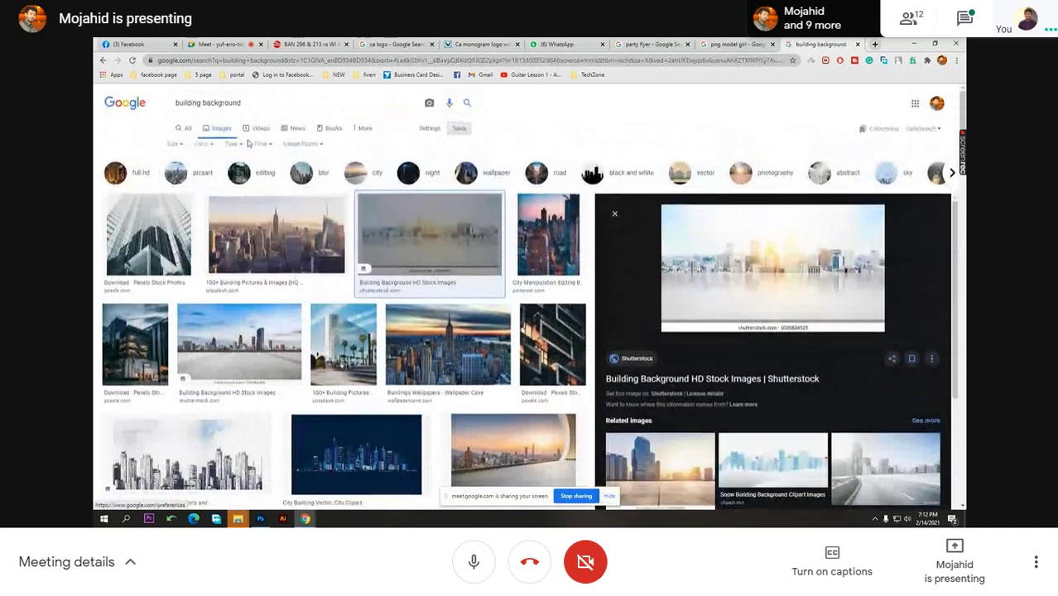
pyautogui.click(185, 149)
pyautogui.click(190, 180)
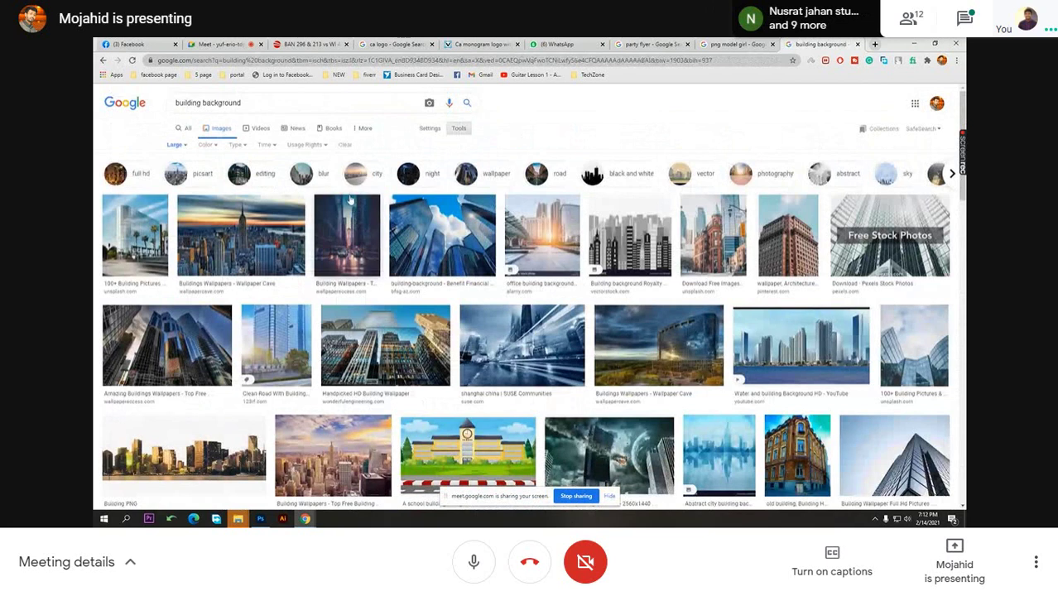
# - Browse skyline image previews, ending on the Background Banner Business City image
pyautogui.click(362, 264)
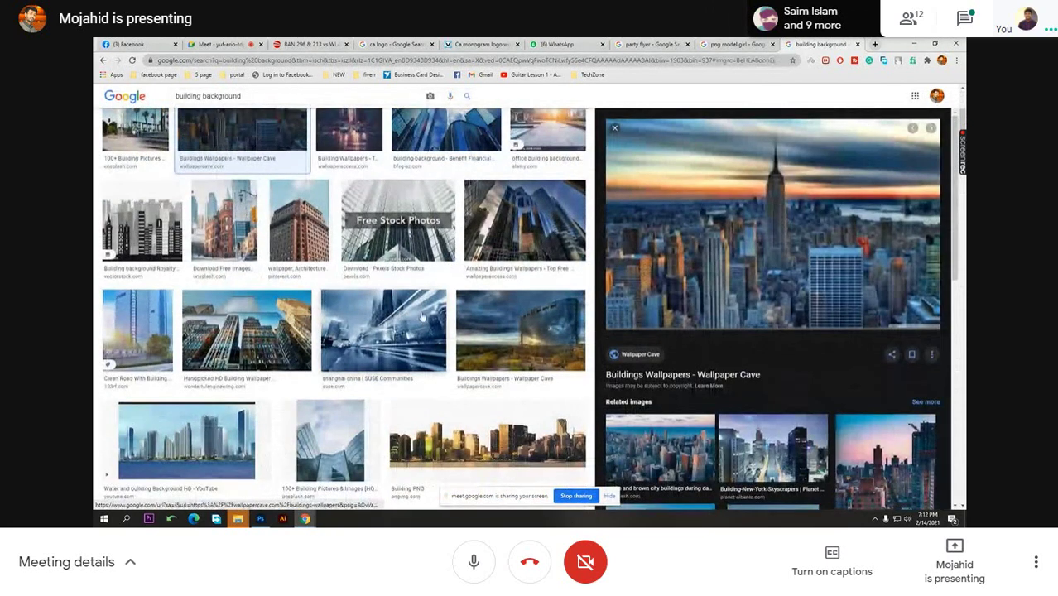
pyautogui.scroll(-3, 422, 298)
pyautogui.scroll(2, 425, 308)
pyautogui.scroll(3, 424, 307)
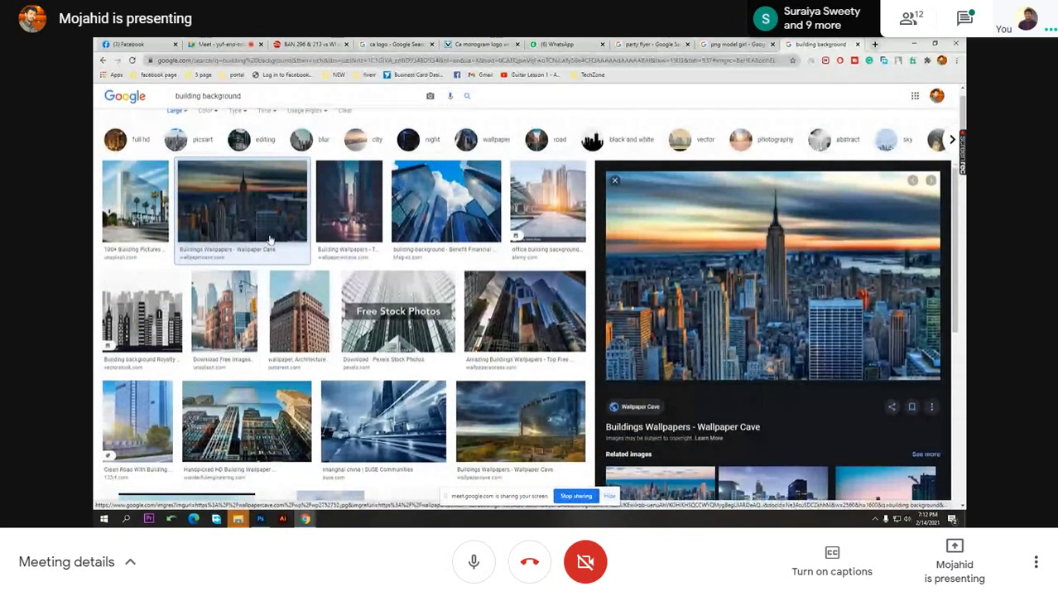
pyautogui.click(269, 239)
pyautogui.scroll(-5, 527, 329)
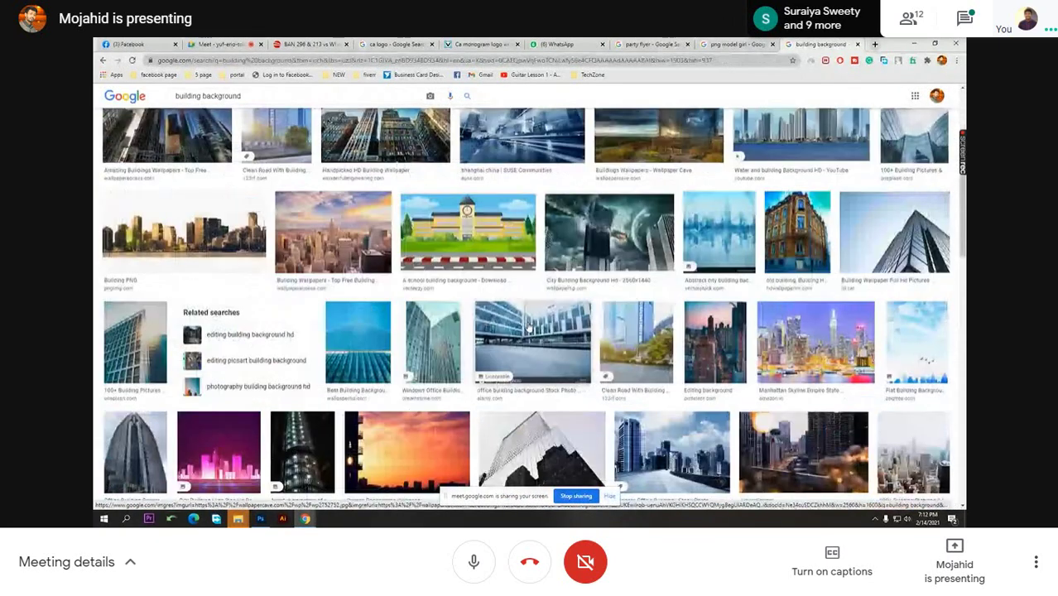
pyautogui.scroll(-5, 527, 329)
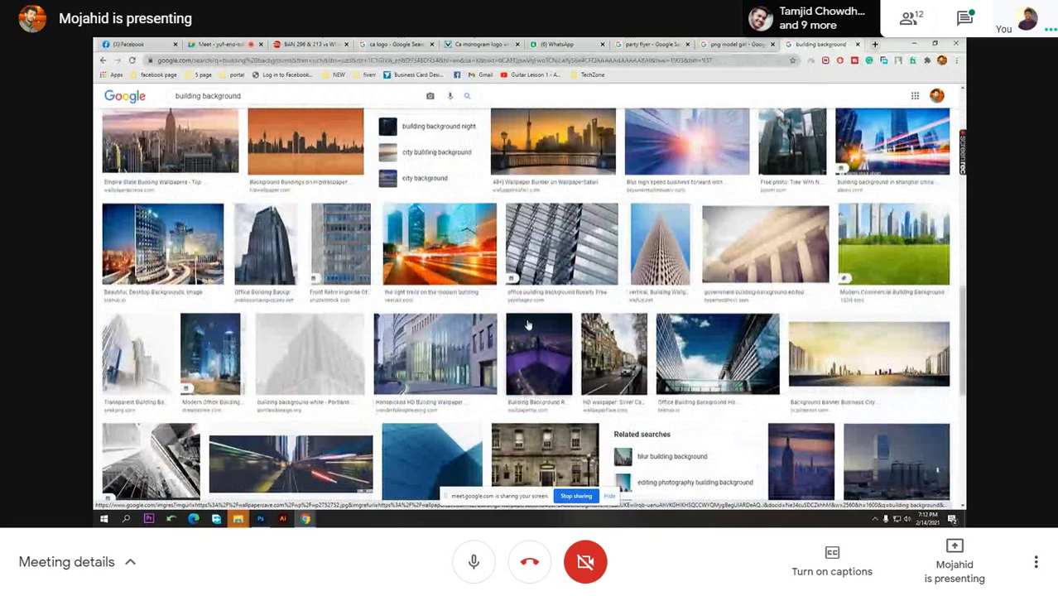
pyautogui.scroll(-3, 527, 325)
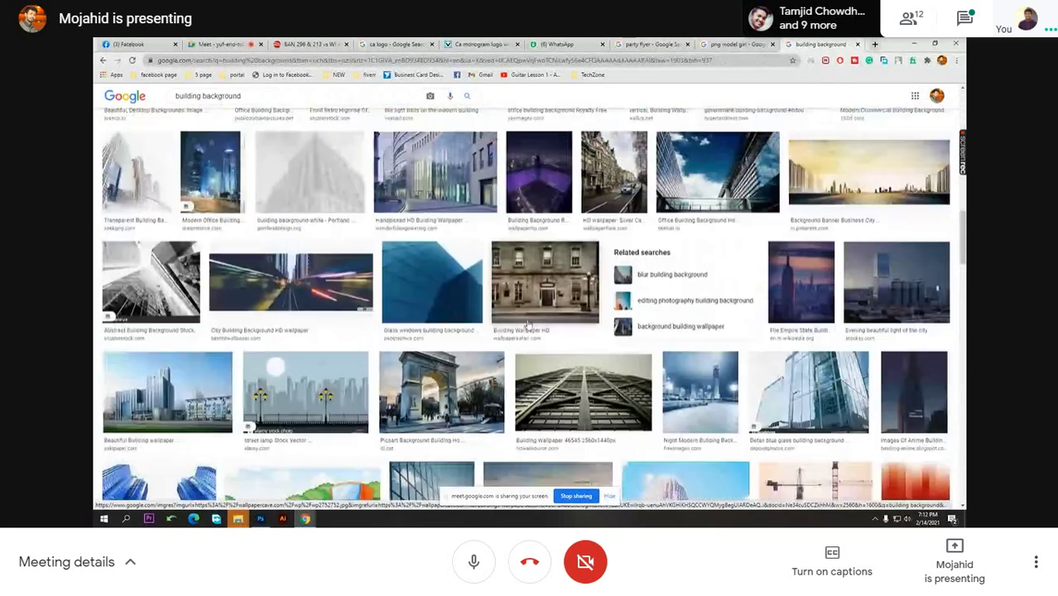
pyautogui.click(830, 221)
pyautogui.click(758, 429)
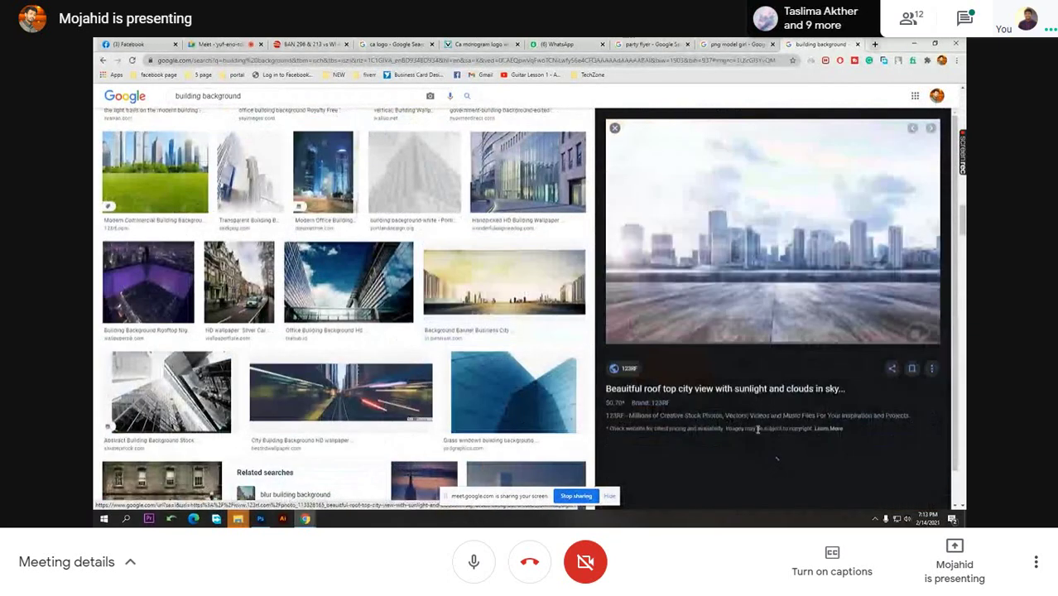
pyautogui.scroll(-2, 761, 298)
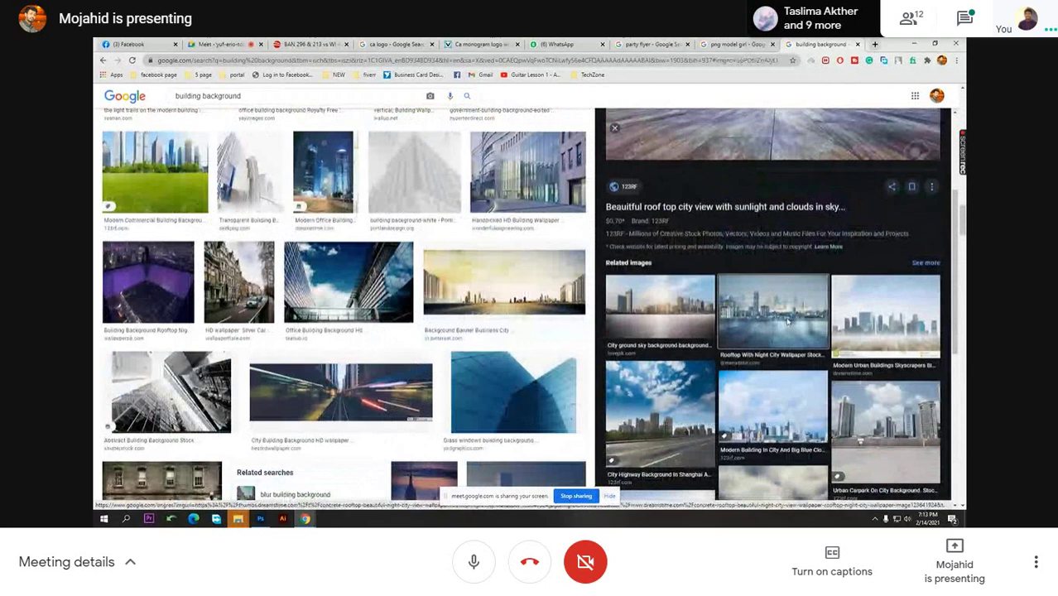
pyautogui.click(786, 321)
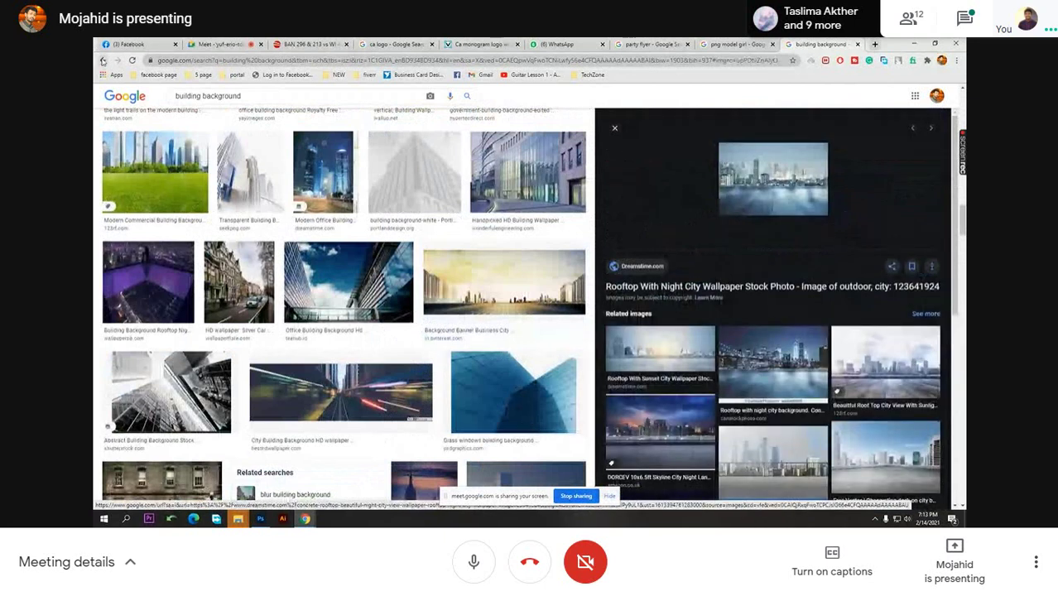
pyautogui.click(103, 61)
pyautogui.click(103, 61)
# - Copy the Background Banner Business City image and return to Photoshop
pyautogui.rightClick(771, 214)
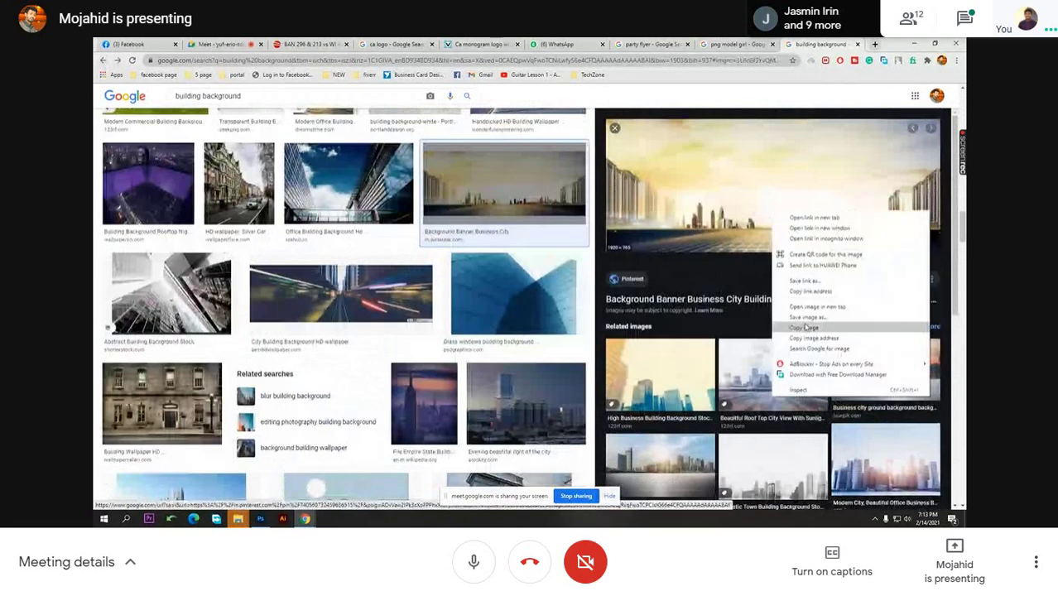
pyautogui.click(804, 328)
pyautogui.click(259, 518)
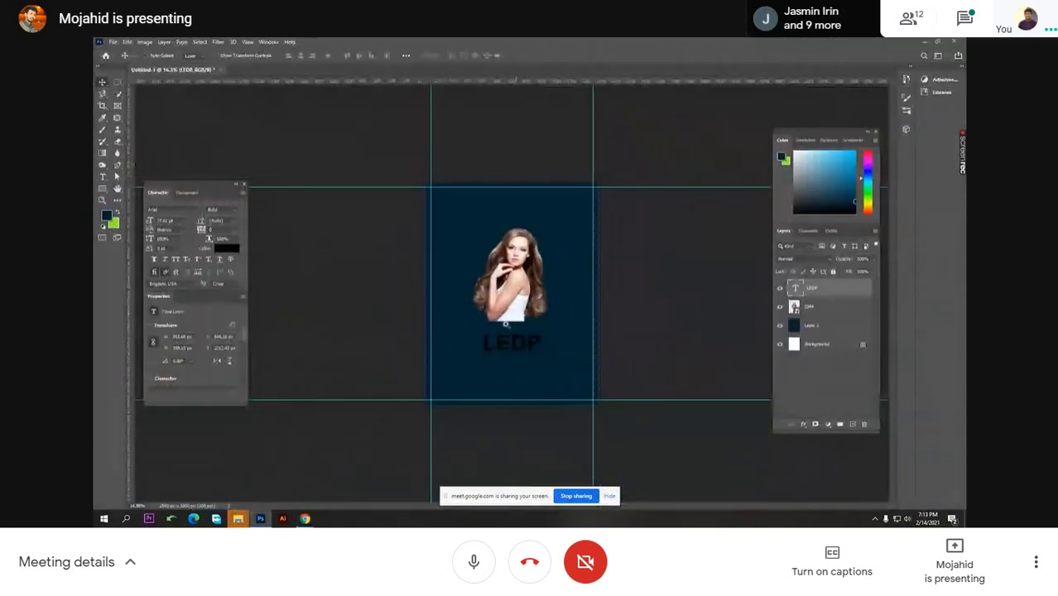
# - Paste the skyline into the poster, hide the model photo layer, and select the skyline layer
pyautogui.hotkey('ctrl', 'v')
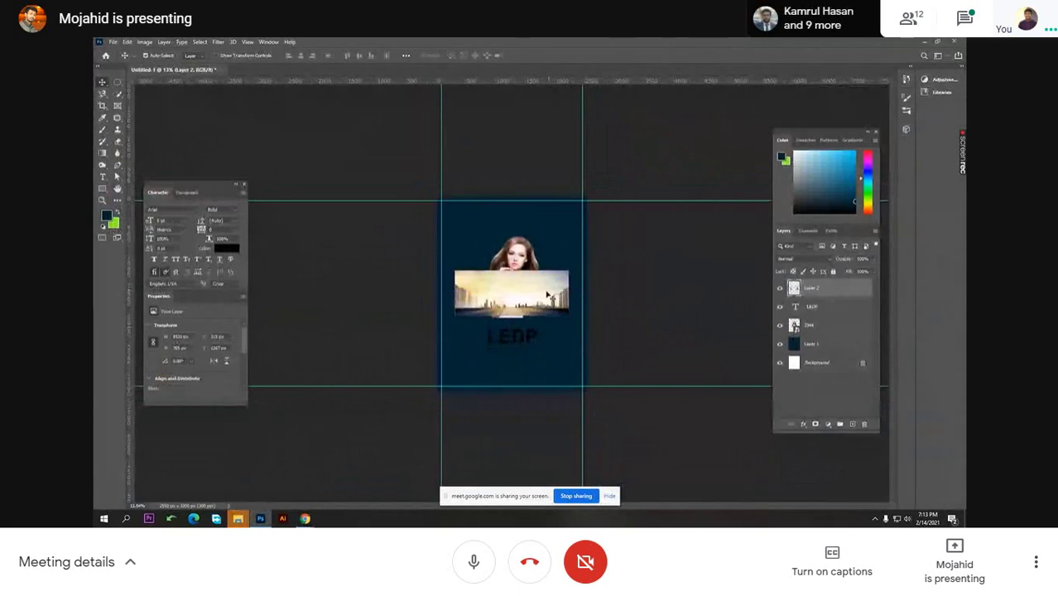
pyautogui.click(779, 325)
pyautogui.click(815, 288)
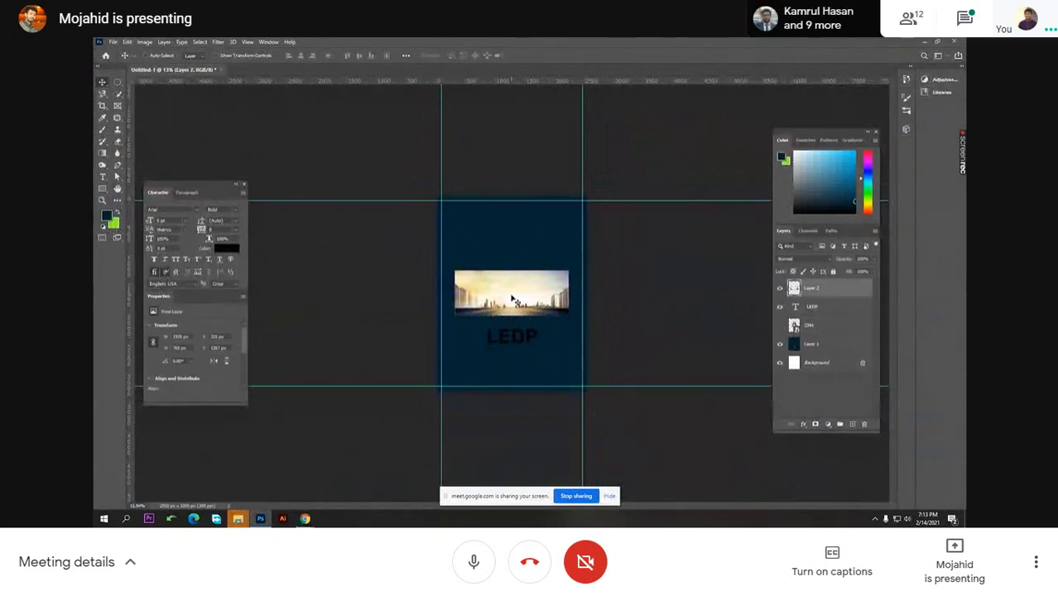
# - Free-transform the skyline wider and higher below the dark blue area, then commit it
pyautogui.hotkey('ctrl', 't')
pyautogui.moveTo(568, 293); pyautogui.dragTo(658, 357)
pyautogui.moveTo(567, 360); pyautogui.dragTo(565, 336)
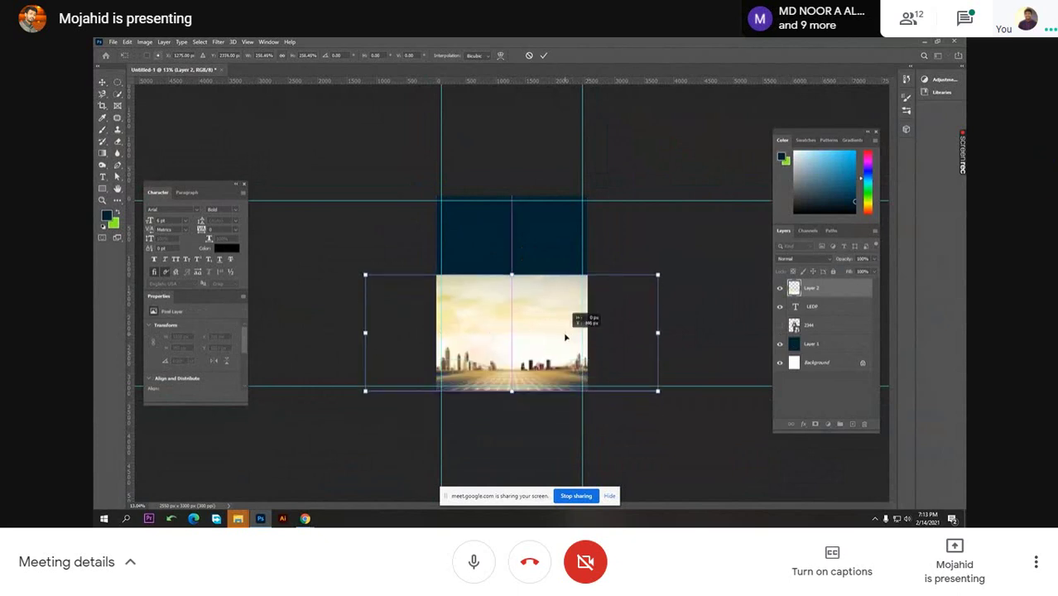
pyautogui.moveTo(511, 276); pyautogui.dragTo(511, 293)
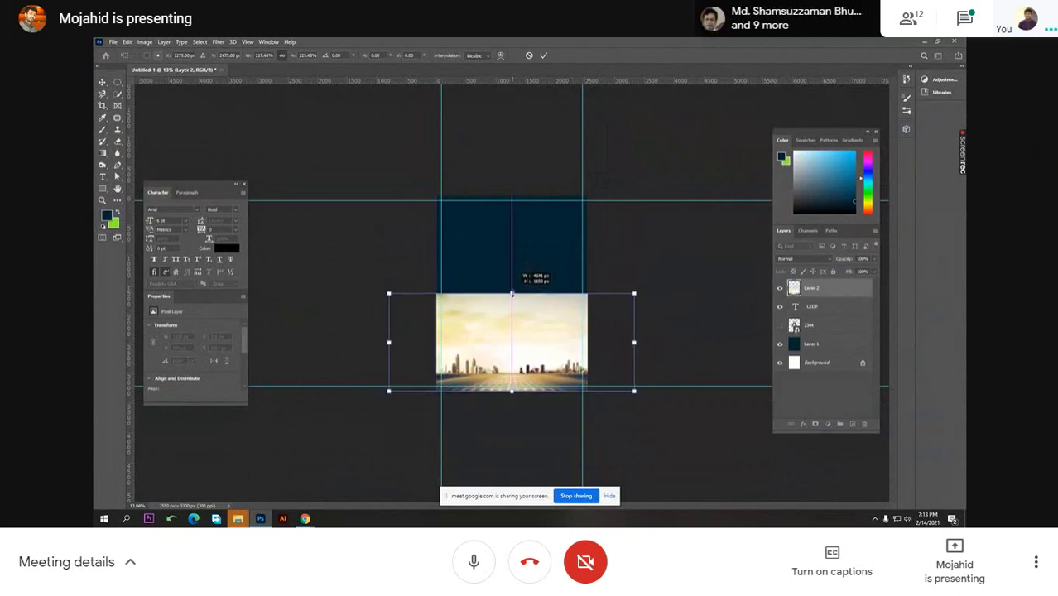
pyautogui.press('Return')
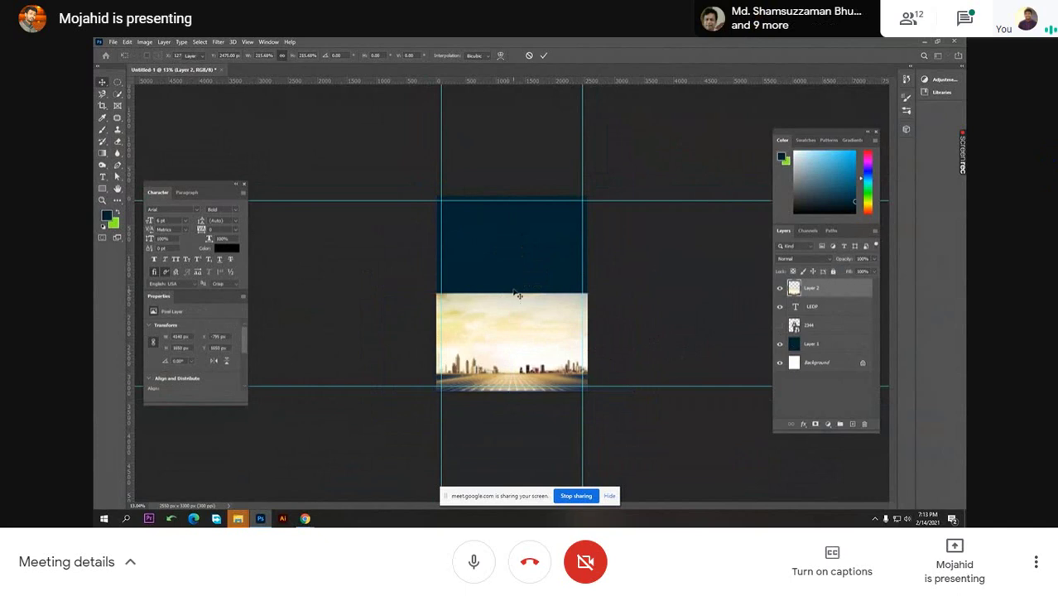
pyautogui.hotkey('ctrl', '+')
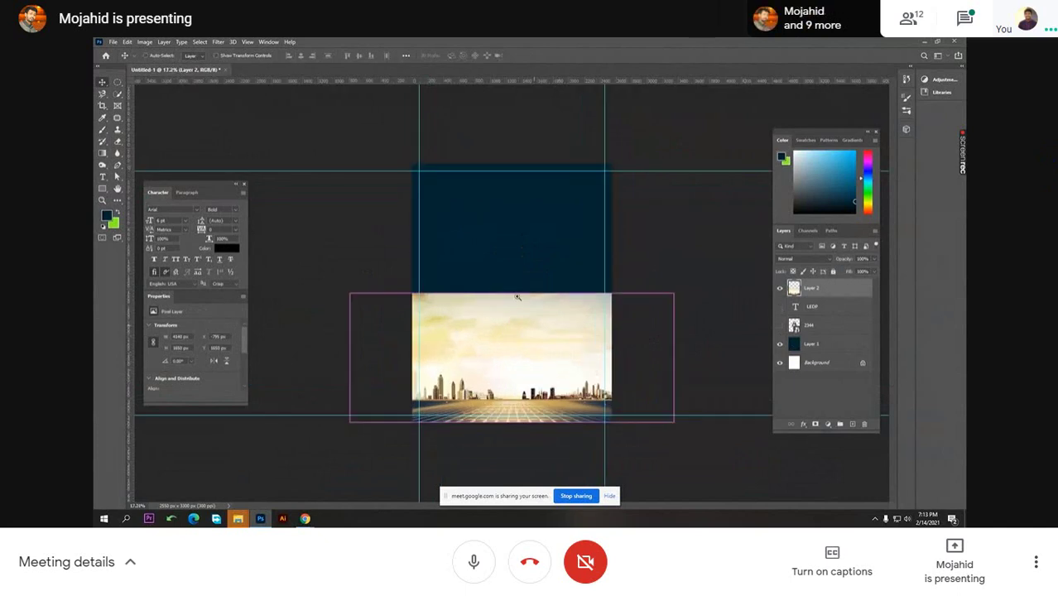
pyautogui.hotkey('ctrl', '+')
pyautogui.hotkey('ctrl', '-')
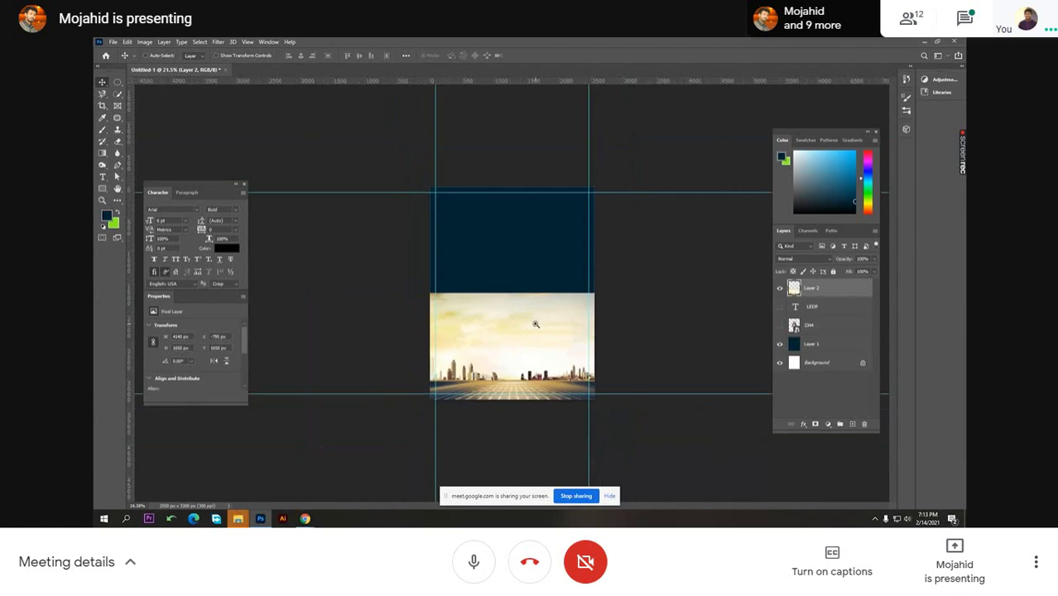
# - Bring the Chrome 'building background' image results back to the front
pyautogui.moveTo(305, 518)
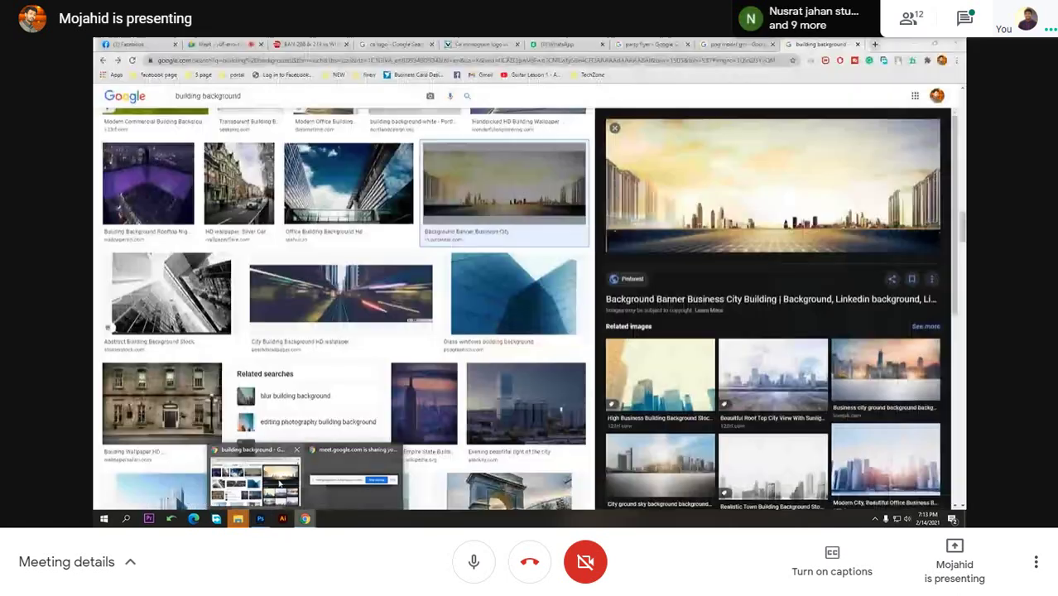
pyautogui.click(279, 484)
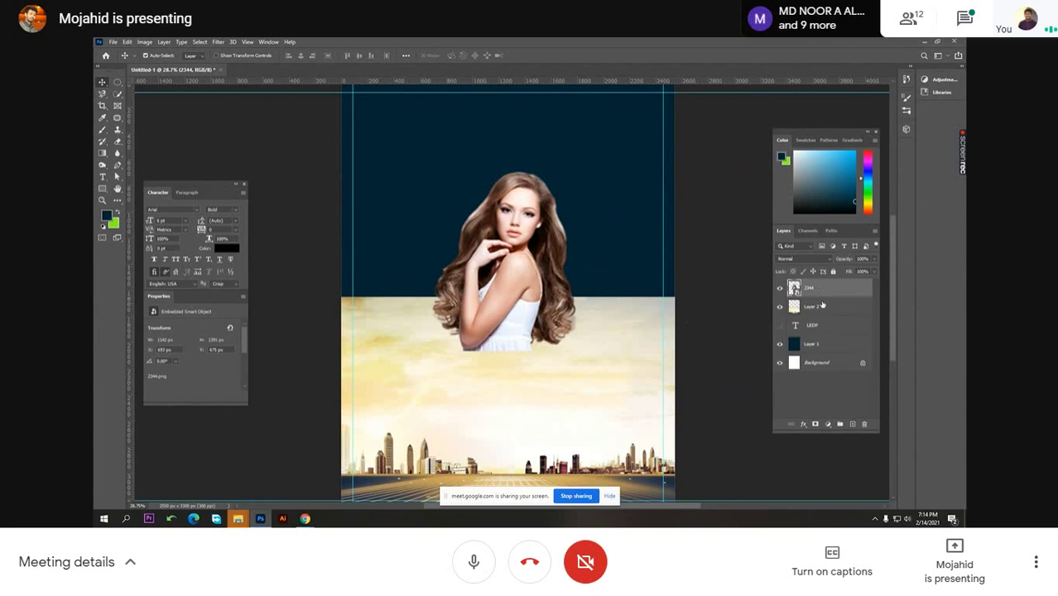
# - Add a Color Balance adjustment layer at the top of the layer stack
pyautogui.click(827, 423)
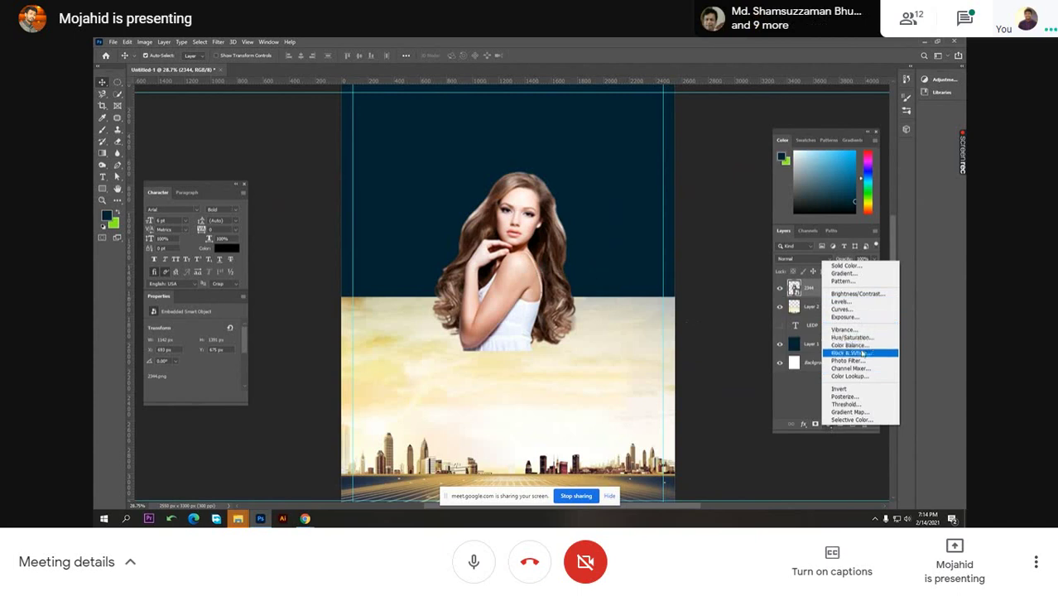
pyautogui.click(862, 352)
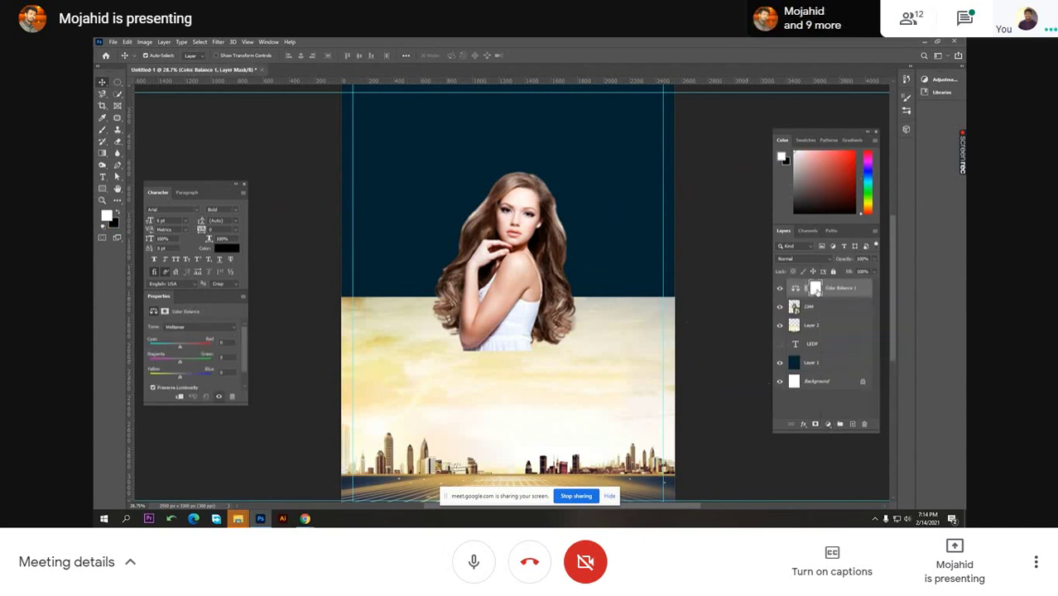
pyautogui.click(808, 290)
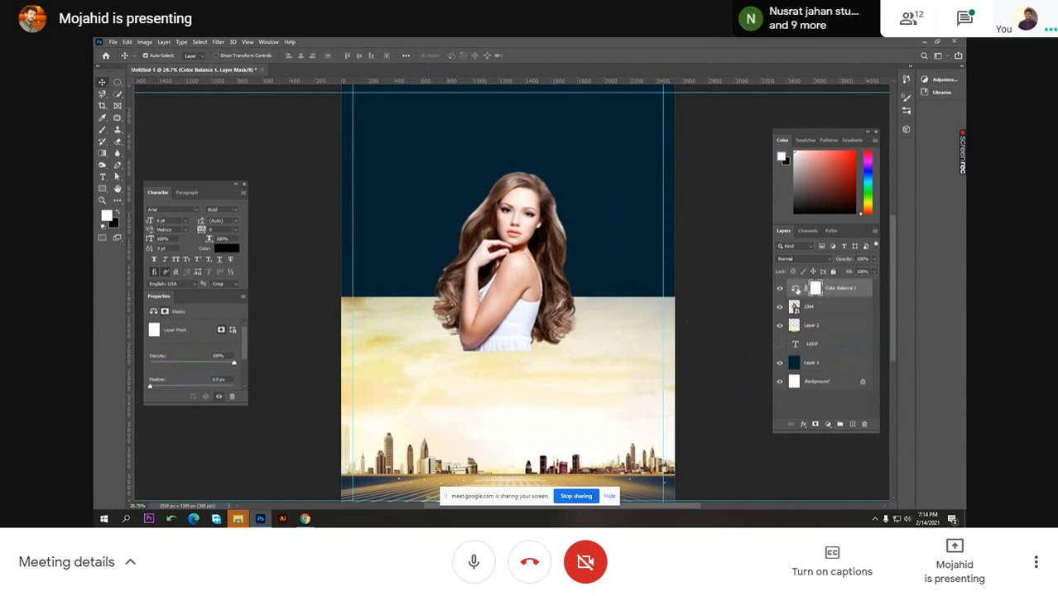
pyautogui.click(796, 289)
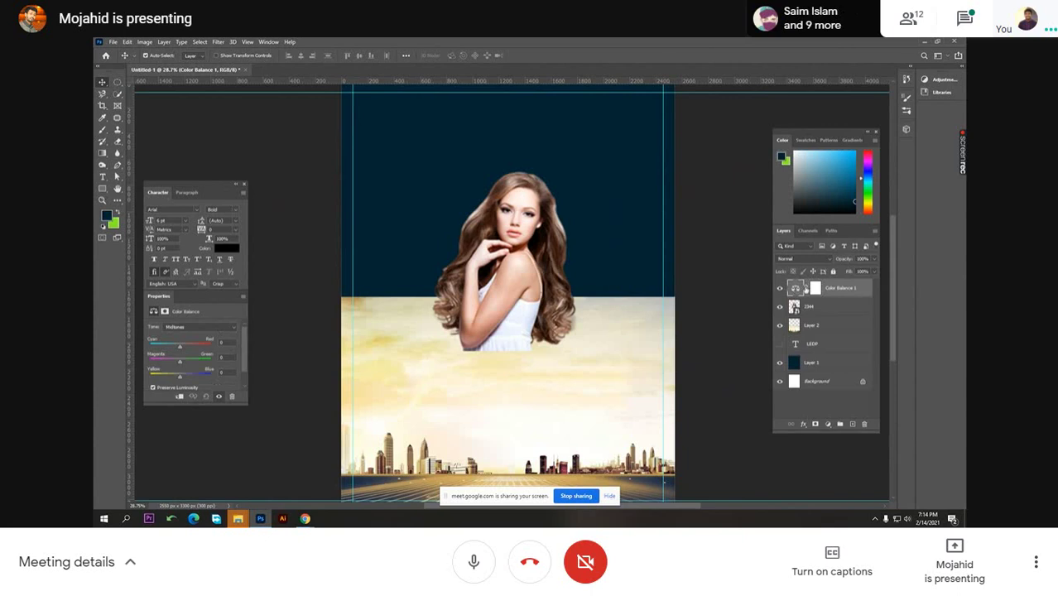
# - Inspect the Color Balance mask options, select layer 2344, and mute the Meet microphone
pyautogui.doubleClick(815, 288)
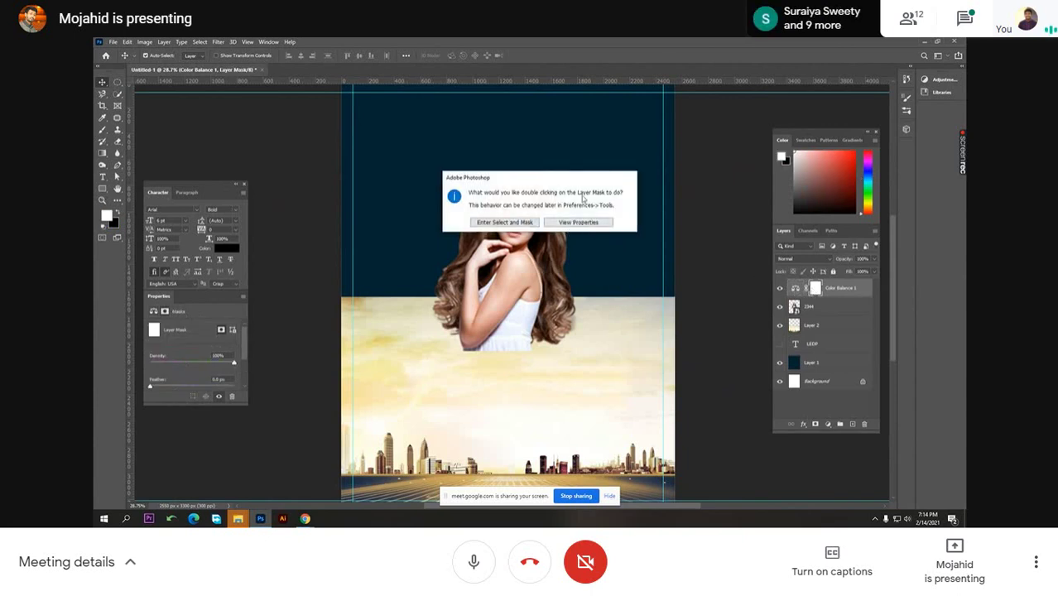
pyautogui.moveTo(545, 183); pyautogui.dragTo(542, 199)
pyautogui.click(579, 242)
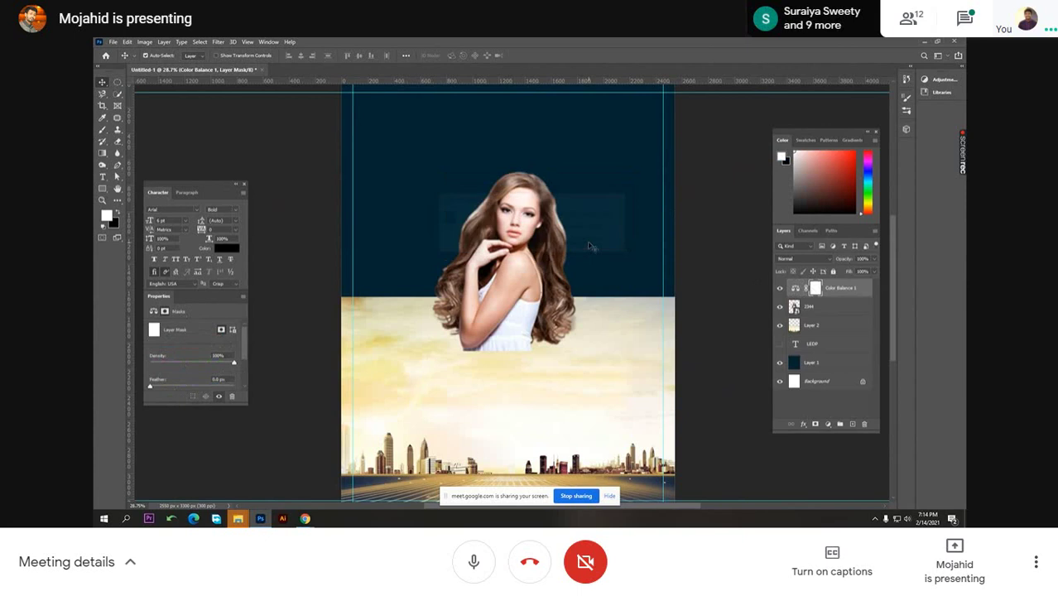
pyautogui.click(795, 288)
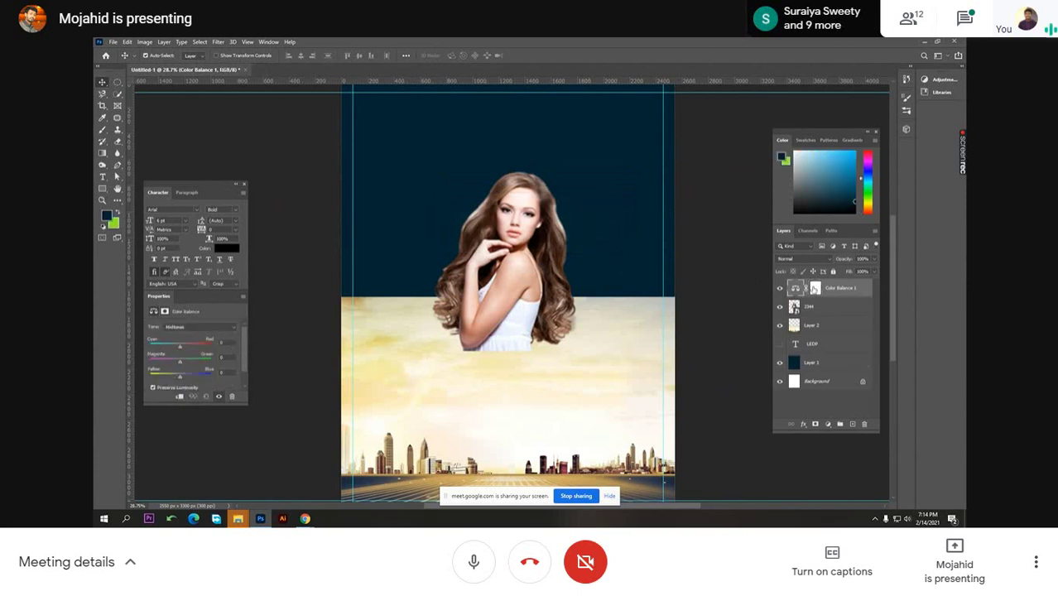
pyautogui.click(815, 288)
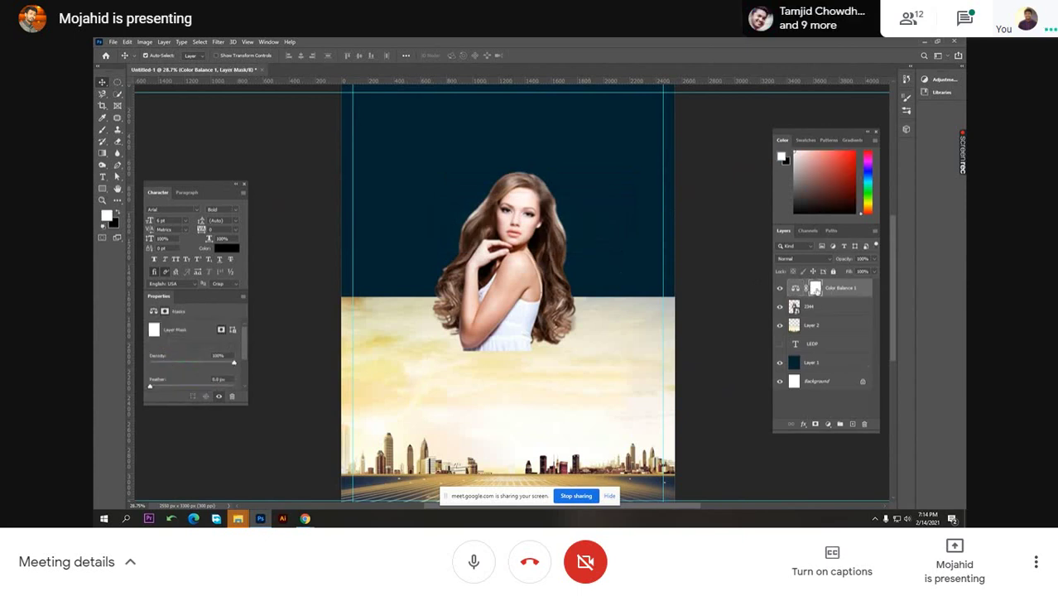
pyautogui.click(809, 308)
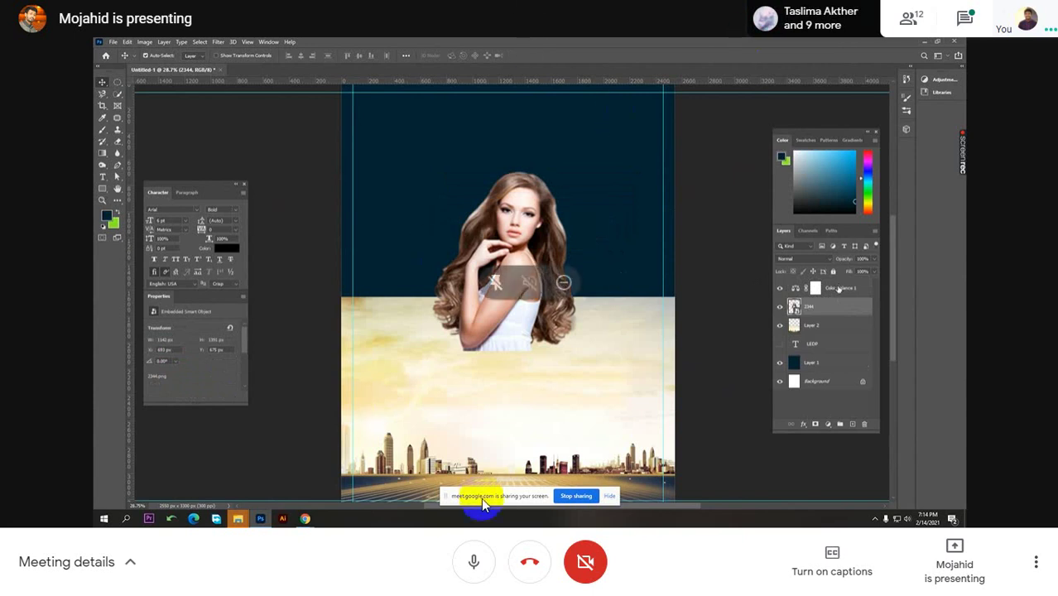
pyautogui.click(473, 563)
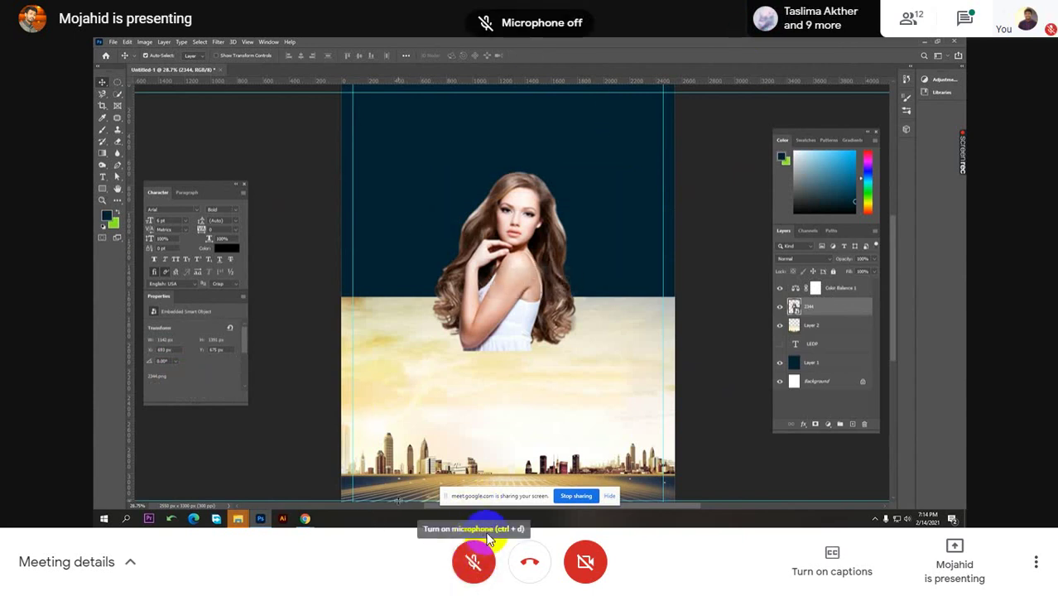
# - Unmute the Meet microphone, exit full screen, and show the people list
pyautogui.click(469, 561)
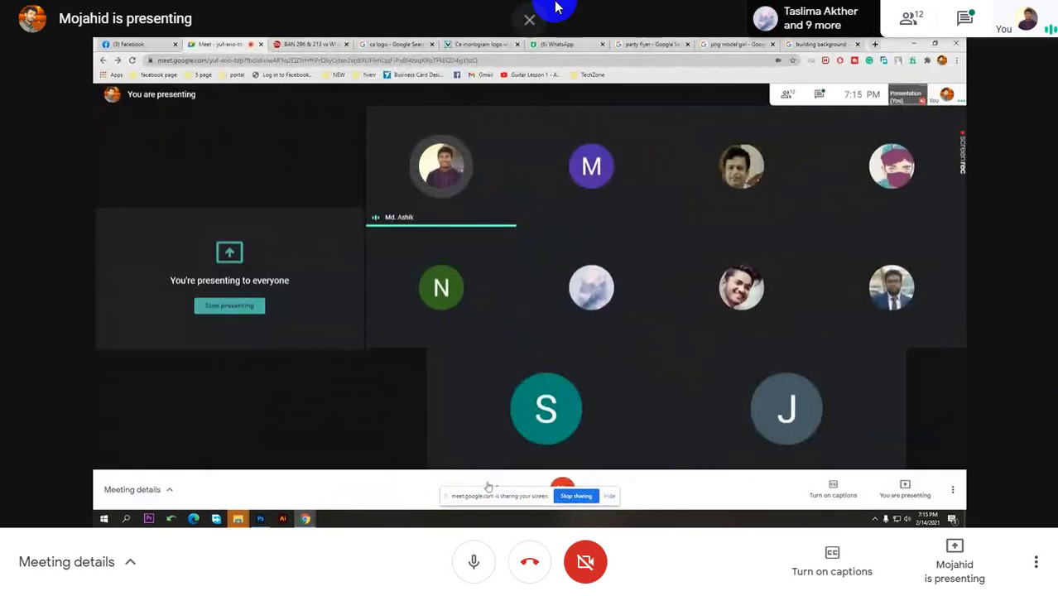
pyautogui.click(528, 48)
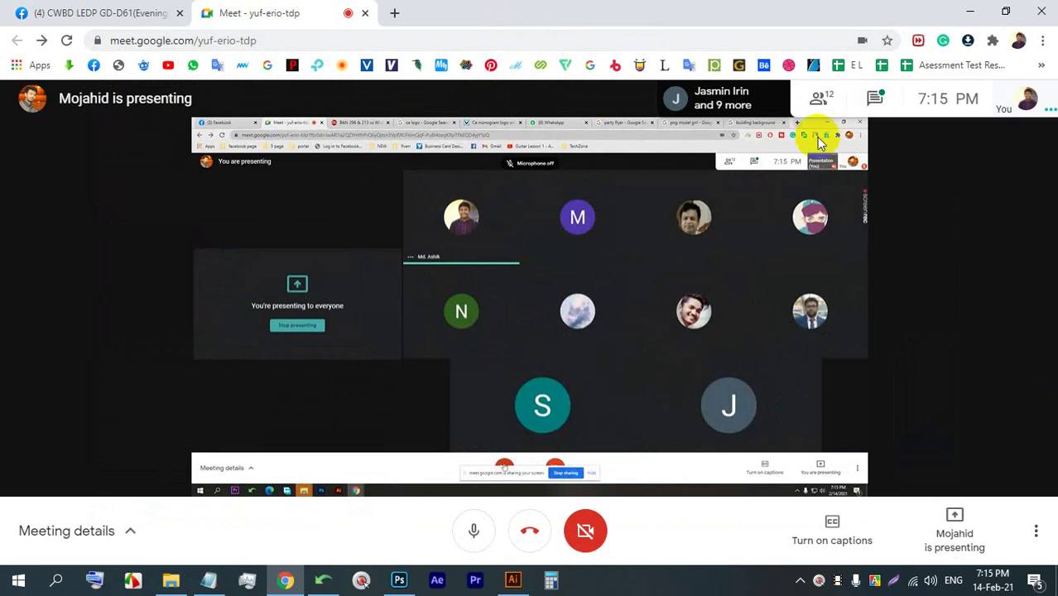
pyautogui.click(817, 98)
# - Present your entire screen in Meet, then bring Photoshop forward
pyautogui.click(944, 563)
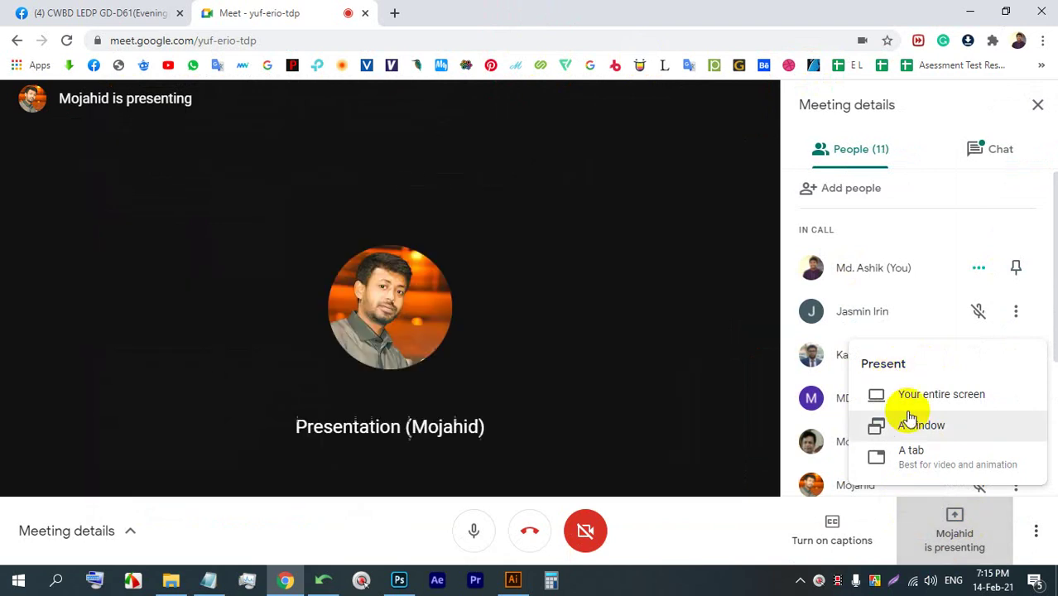
pyautogui.click(915, 393)
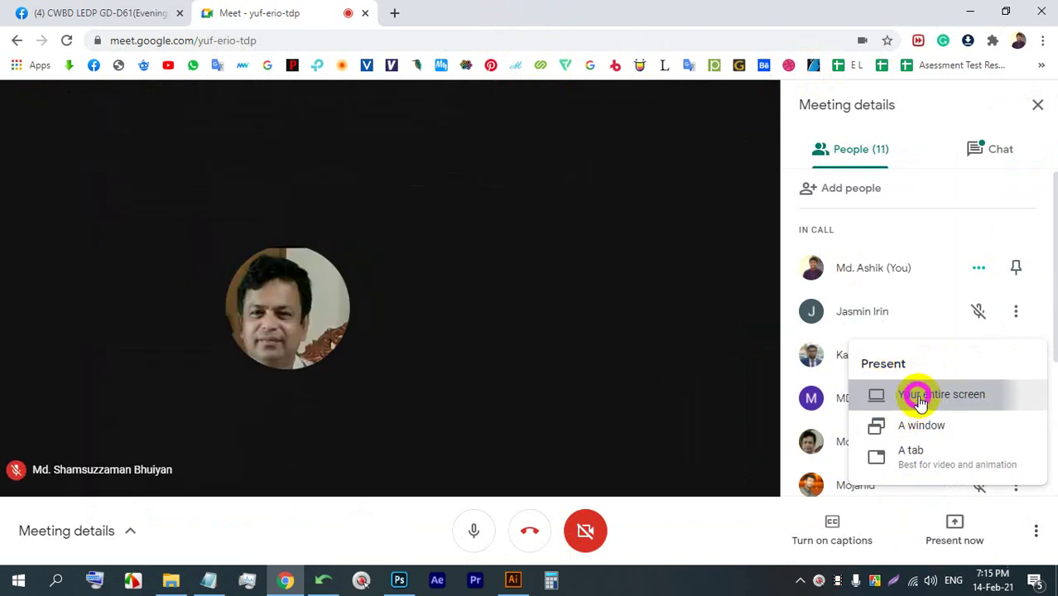
pyautogui.click(559, 199)
pyautogui.click(668, 377)
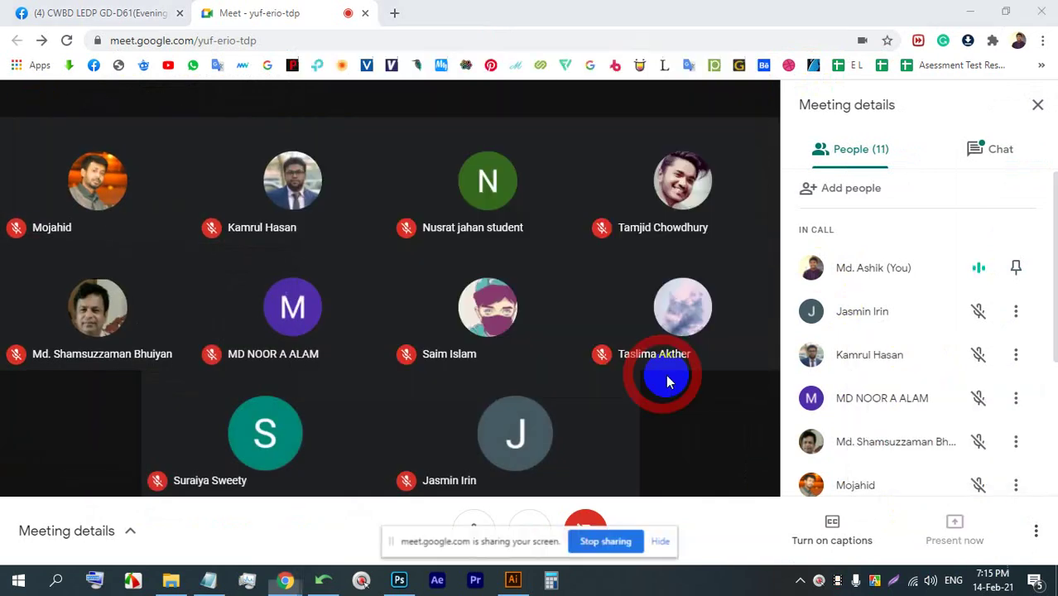
pyautogui.click(399, 579)
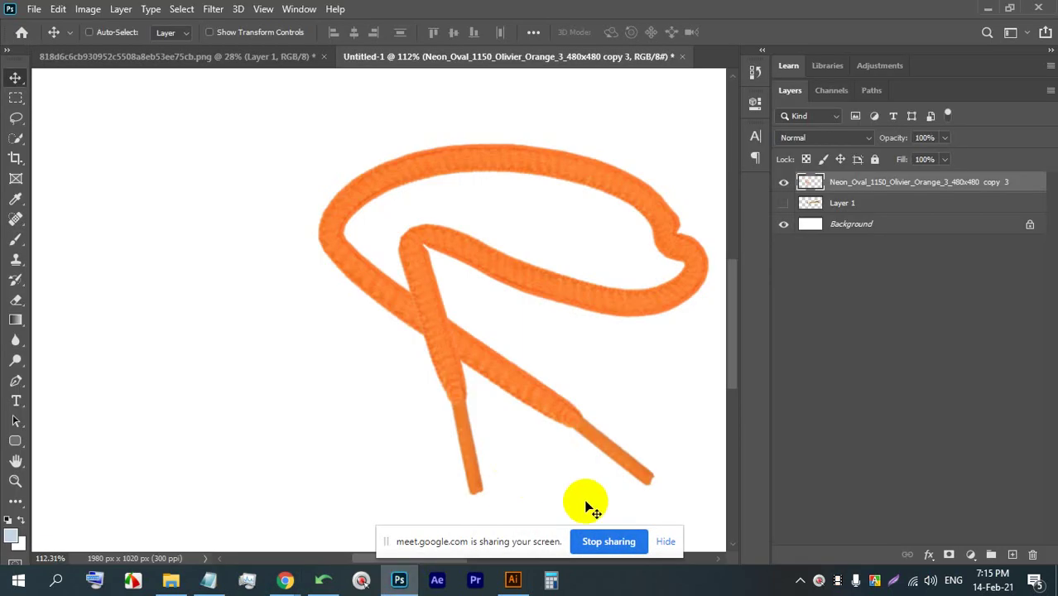
# - Close the rope image and Untitled-1 without saving, leaving an empty workspace
pyautogui.click(666, 542)
pyautogui.click(219, 56)
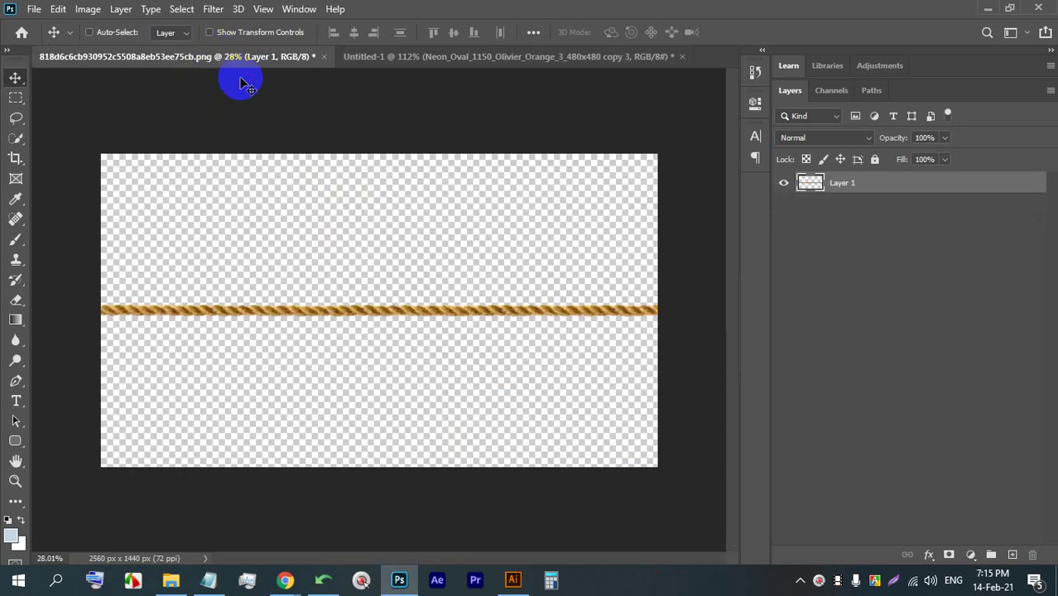
pyautogui.click(323, 56)
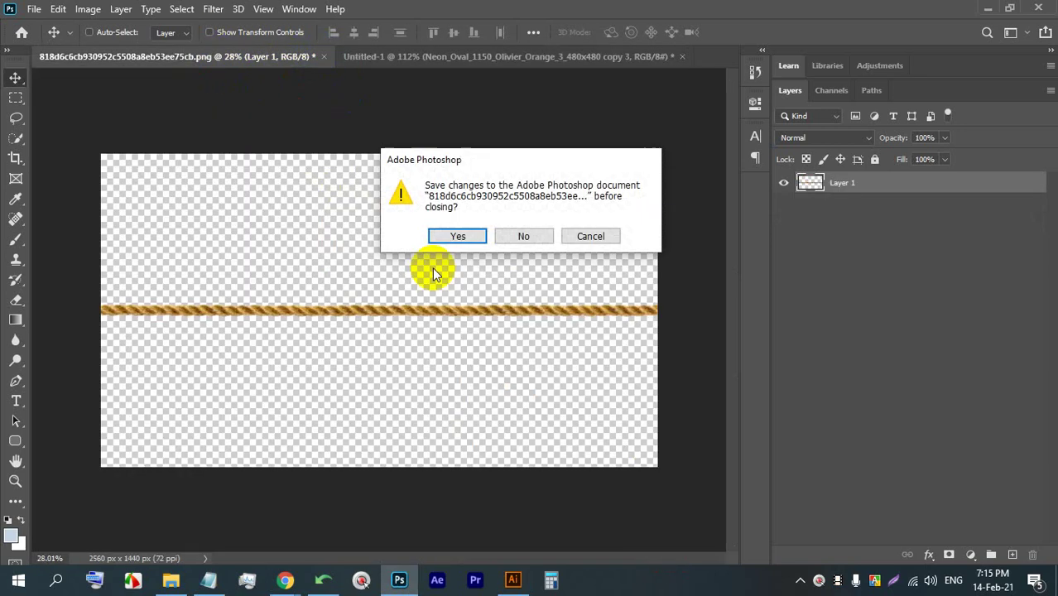
pyautogui.click(521, 236)
pyautogui.click(377, 57)
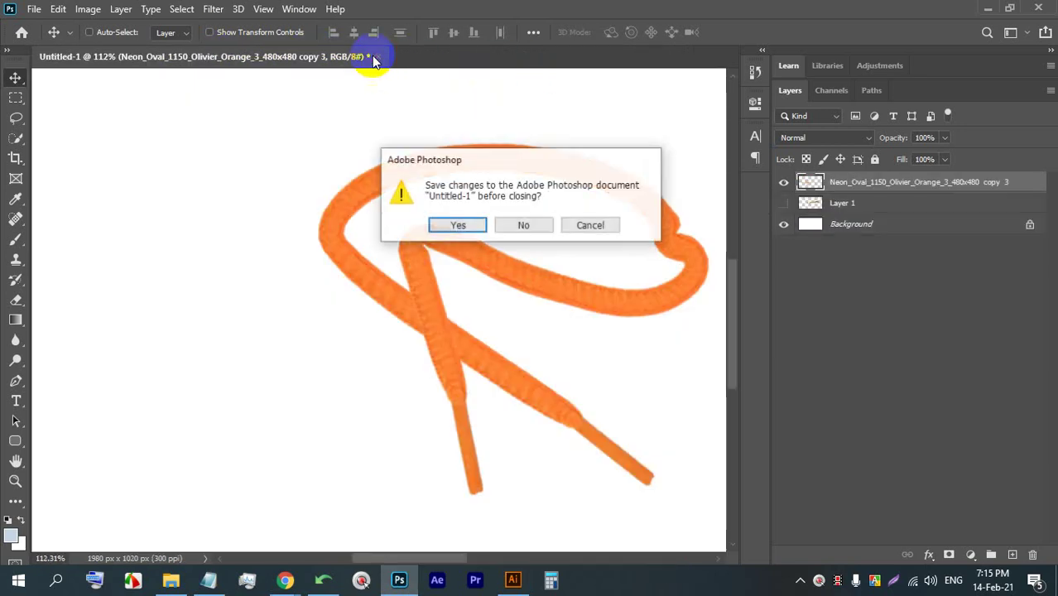
pyautogui.click(526, 225)
pyautogui.click(27, 35)
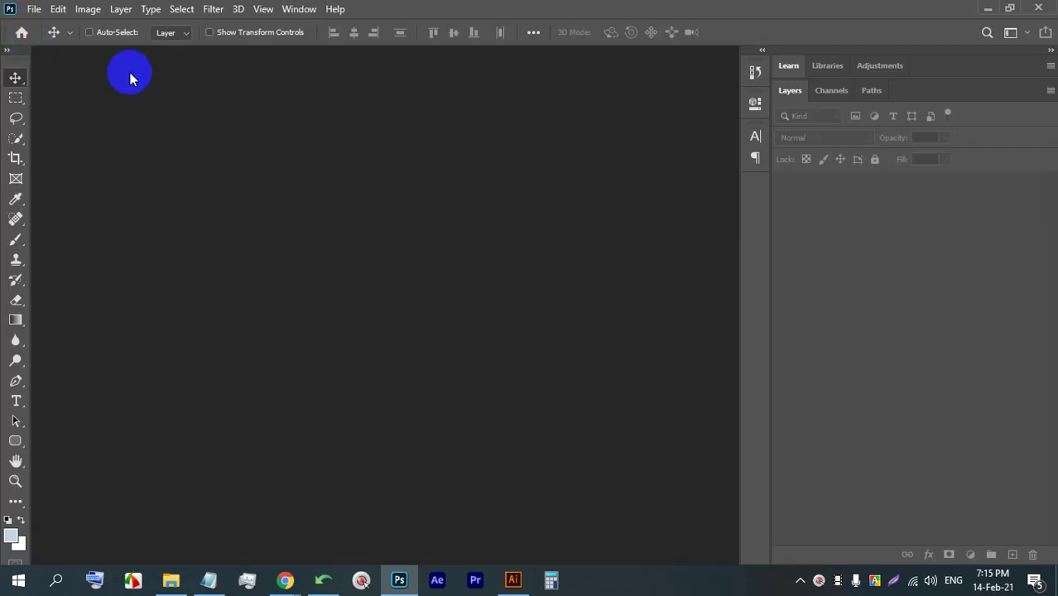
# - Annotate a screen capture with a red frame around the right panels and marks on Layers
pyautogui.press('Print')
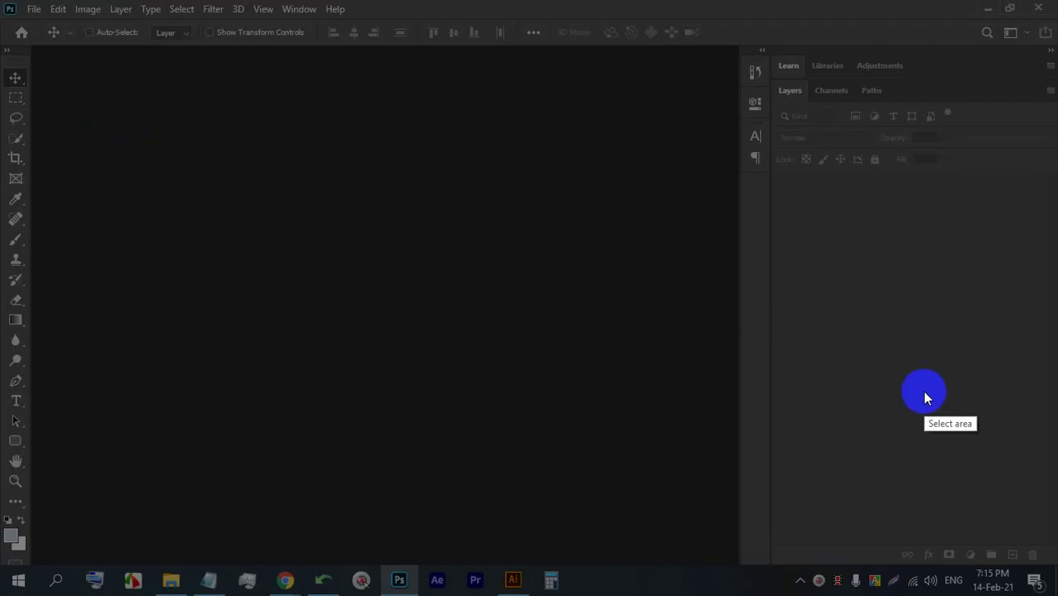
pyautogui.moveTo(1053, 531); pyautogui.dragTo(0, 0)
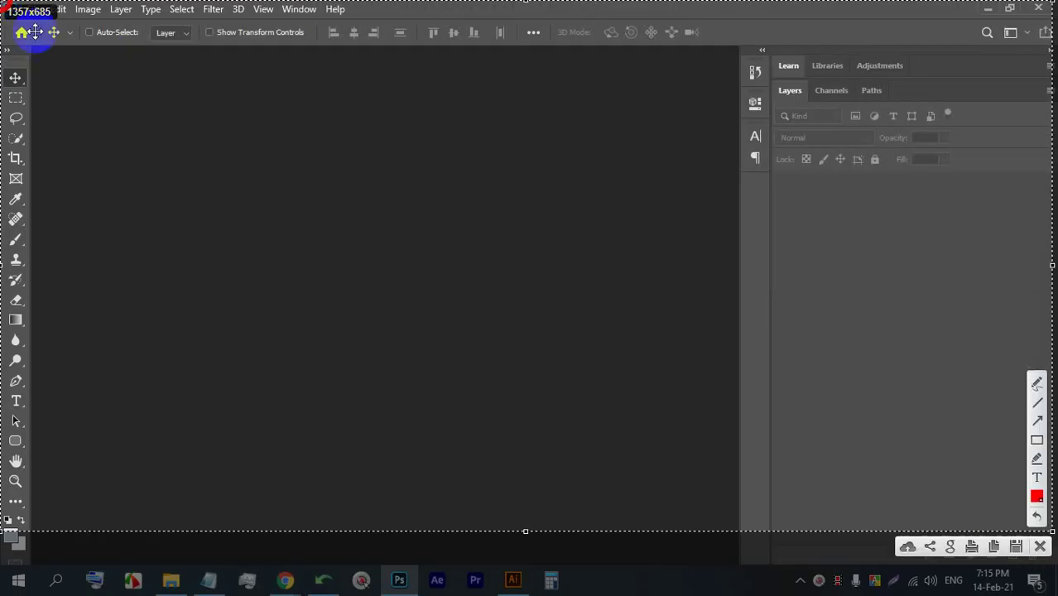
pyautogui.click(1037, 439)
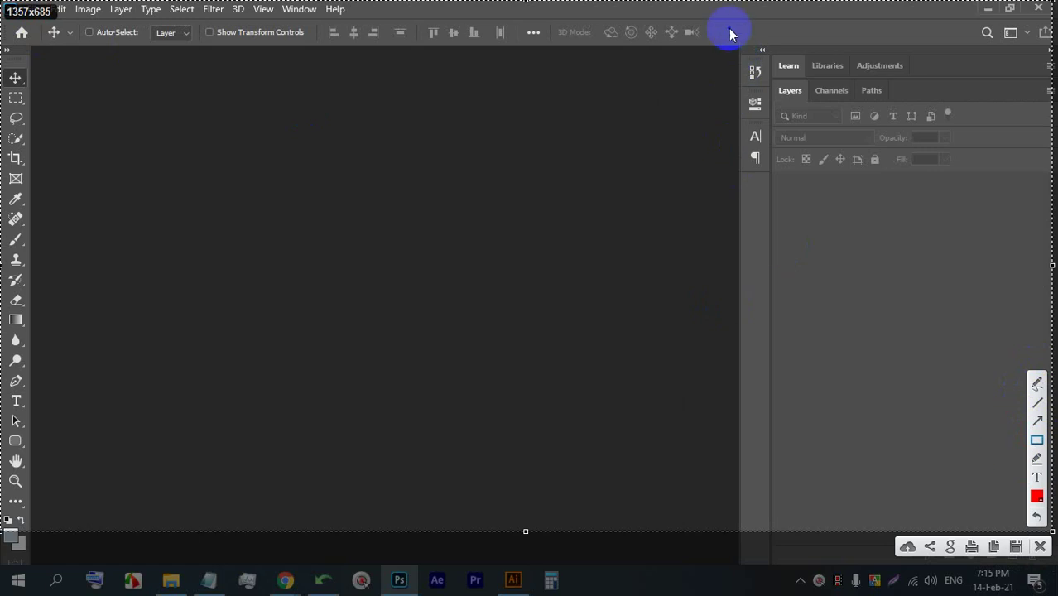
pyautogui.moveTo(730, 28)
pyautogui.mouseDown()
pyautogui.moveTo(873, 369)
pyautogui.moveTo(946, 468)
pyautogui.moveTo(1050, 523)
pyautogui.mouseUp()
pyautogui.click(1032, 383)
pyautogui.moveTo(826, 276)
pyautogui.mouseDown()
pyautogui.moveTo(875, 294)
pyautogui.moveTo(793, 305)
pyautogui.mouseUp()
pyautogui.moveTo(877, 293); pyautogui.dragTo(856, 291)
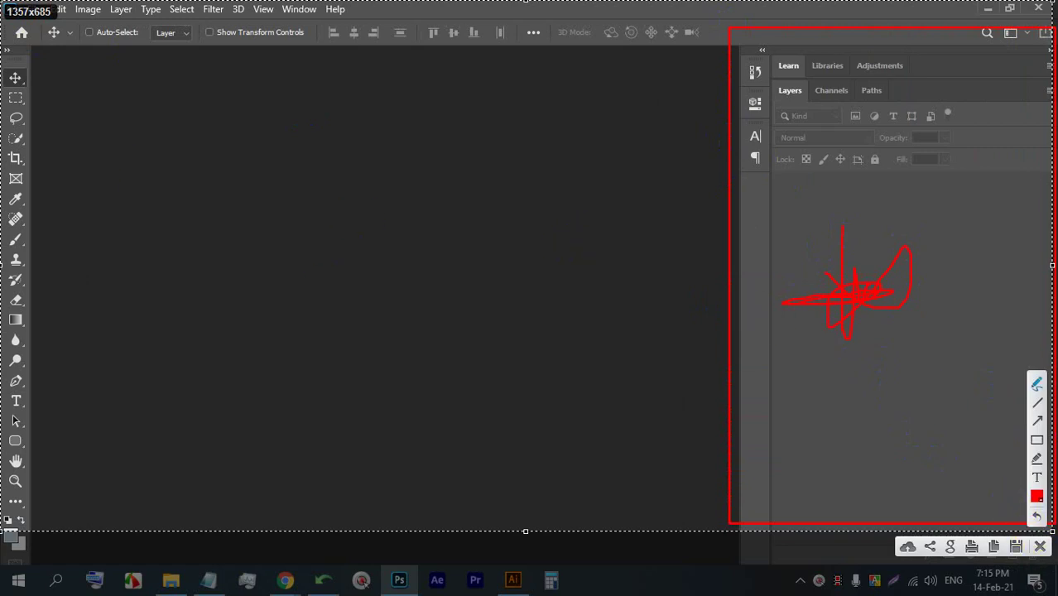
pyautogui.click(1041, 547)
pyautogui.click(35, 10)
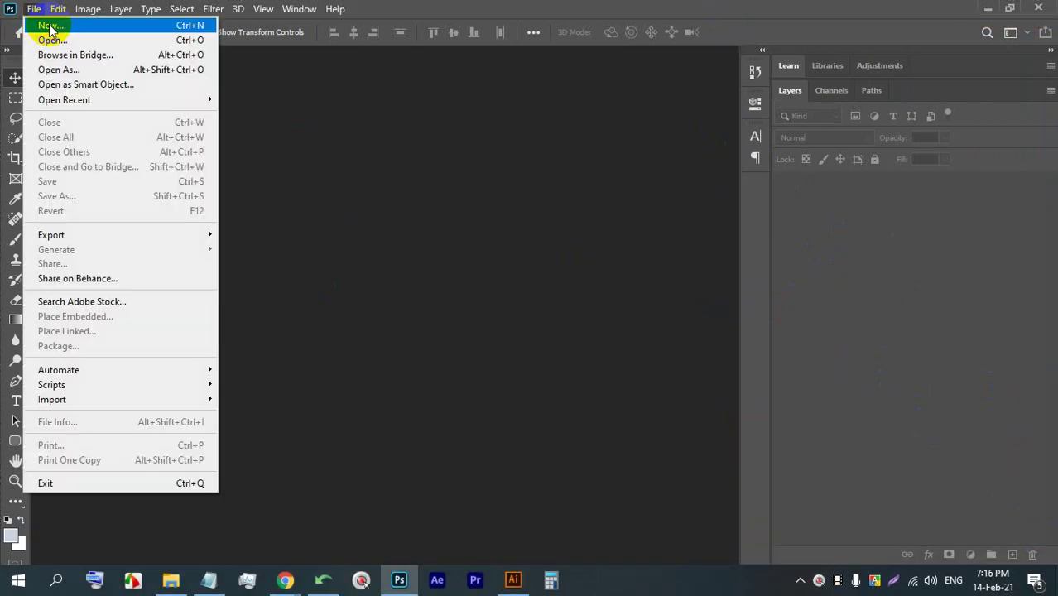
# - Create a blank Letter document (8.5 × 11 in, 300 ppi) from the Print presets
pyautogui.click(47, 24)
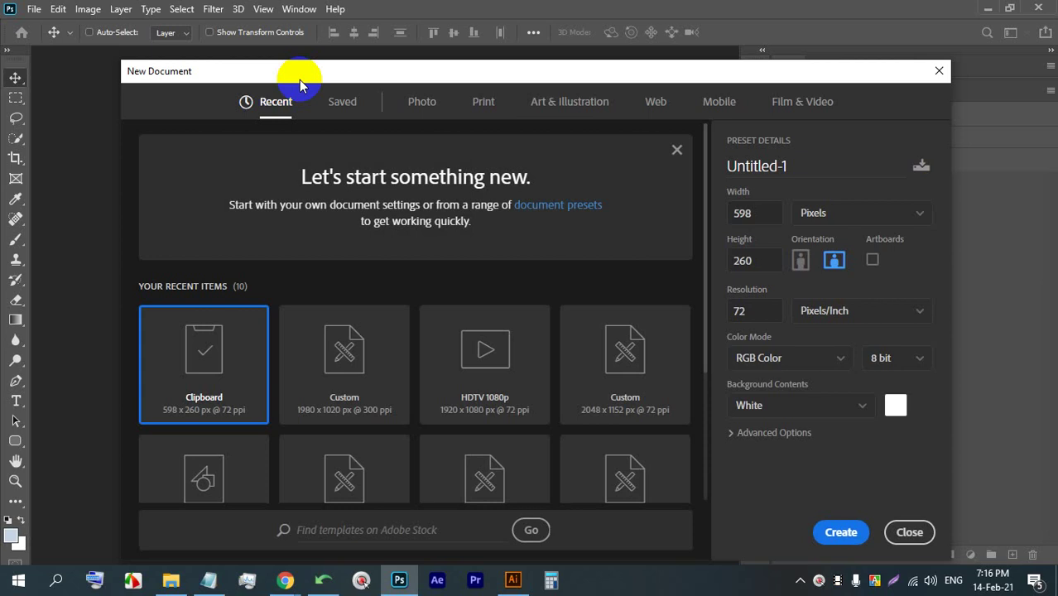
pyautogui.click(487, 104)
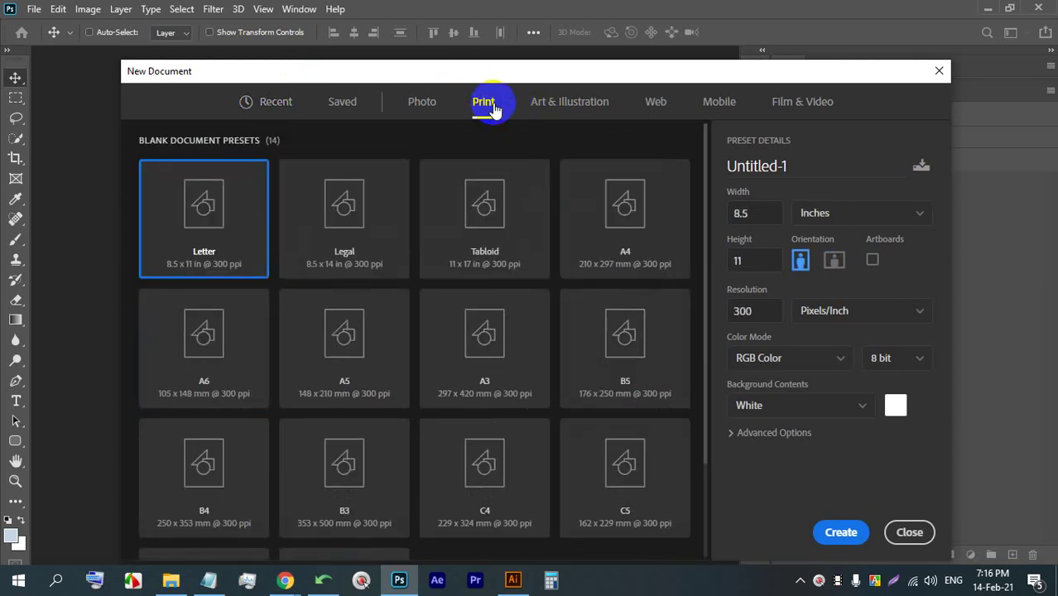
pyautogui.doubleClick(208, 217)
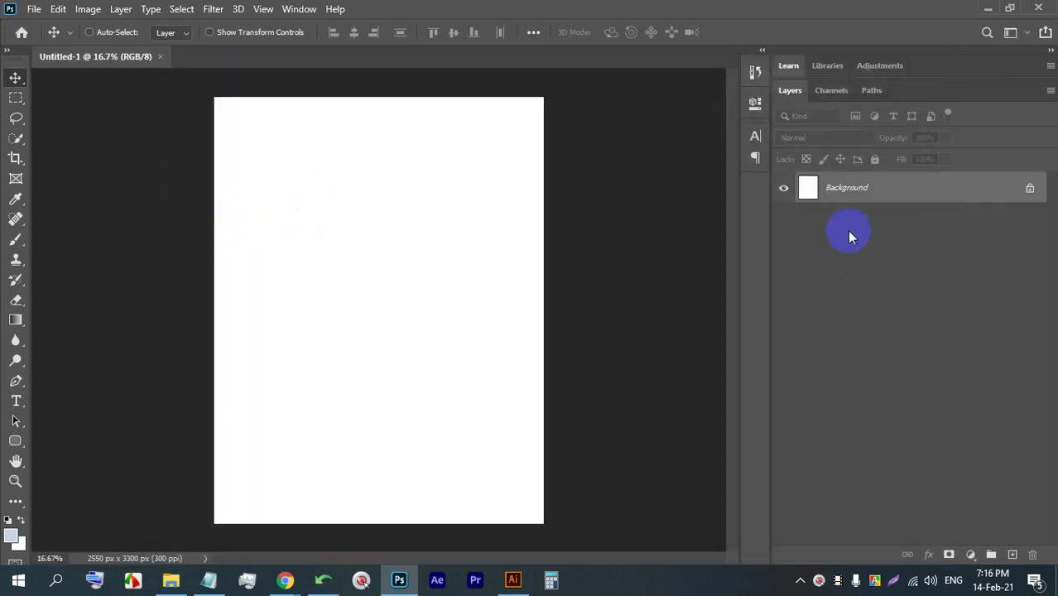
pyautogui.click(836, 206)
pyautogui.click(35, 10)
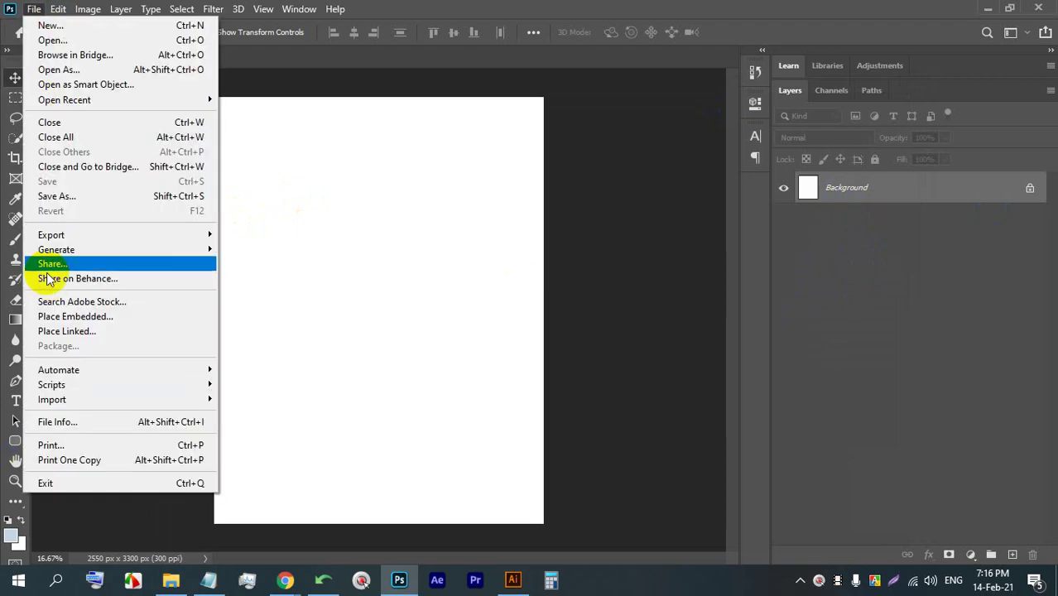
# - Cancel placing a file, admit the waiting participant into the Meet call, and return to Photoshop
pyautogui.click(69, 317)
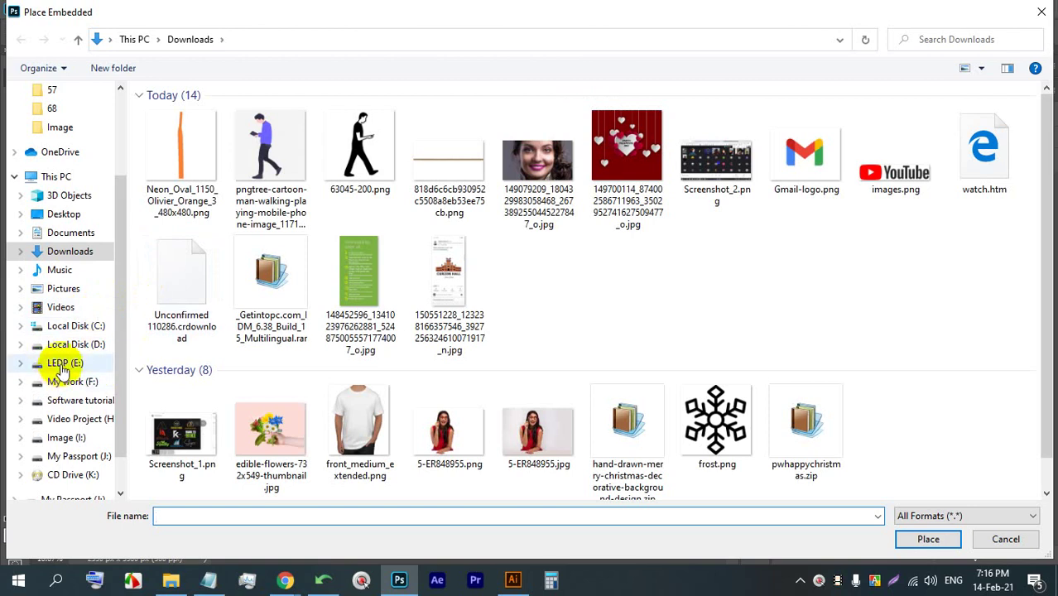
pyautogui.click(64, 364)
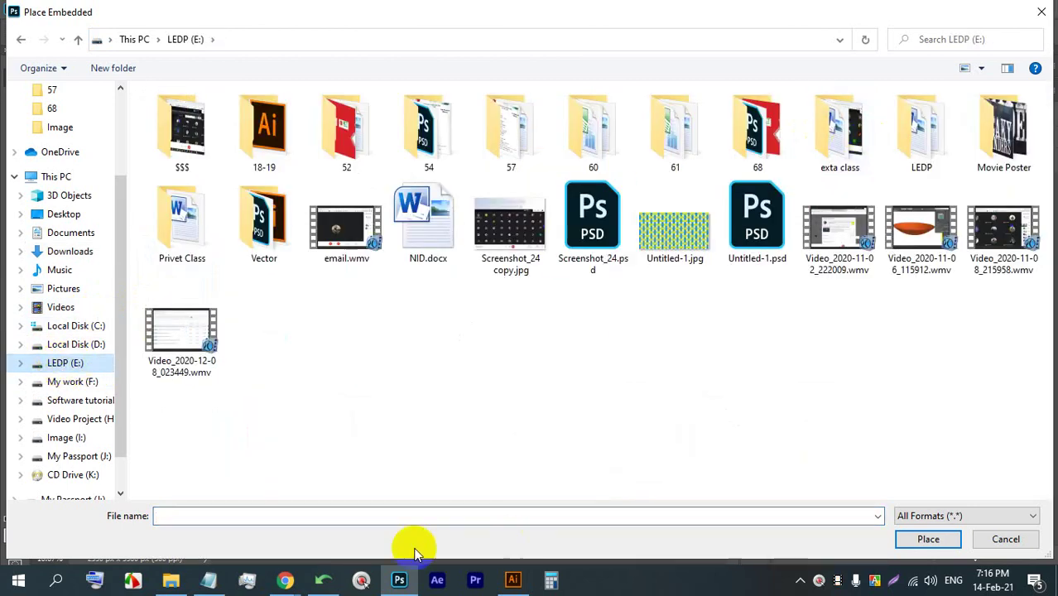
pyautogui.click(989, 540)
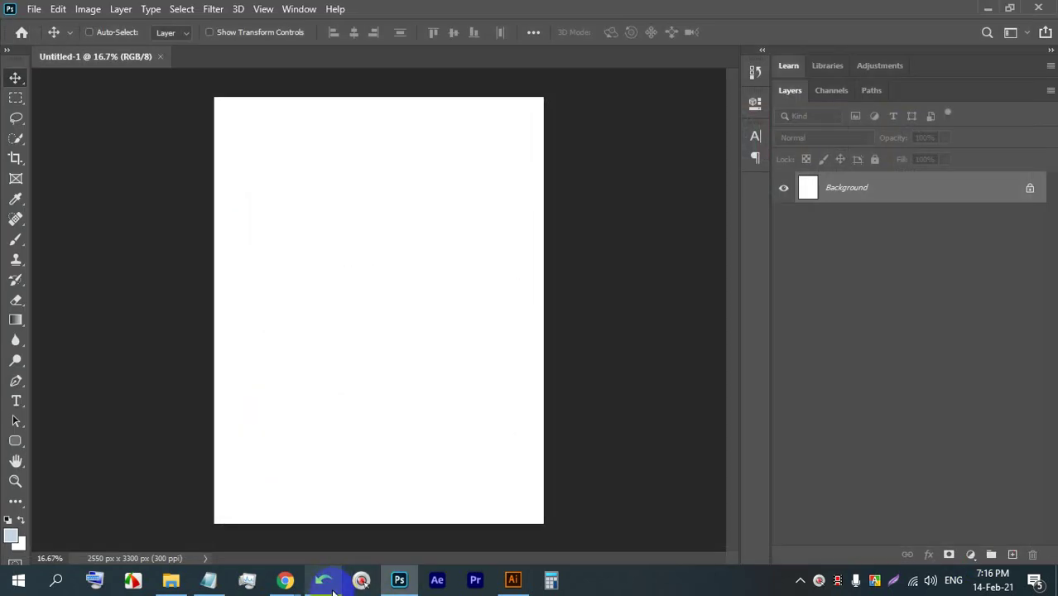
pyautogui.click(287, 581)
pyautogui.click(219, 497)
pyautogui.click(687, 173)
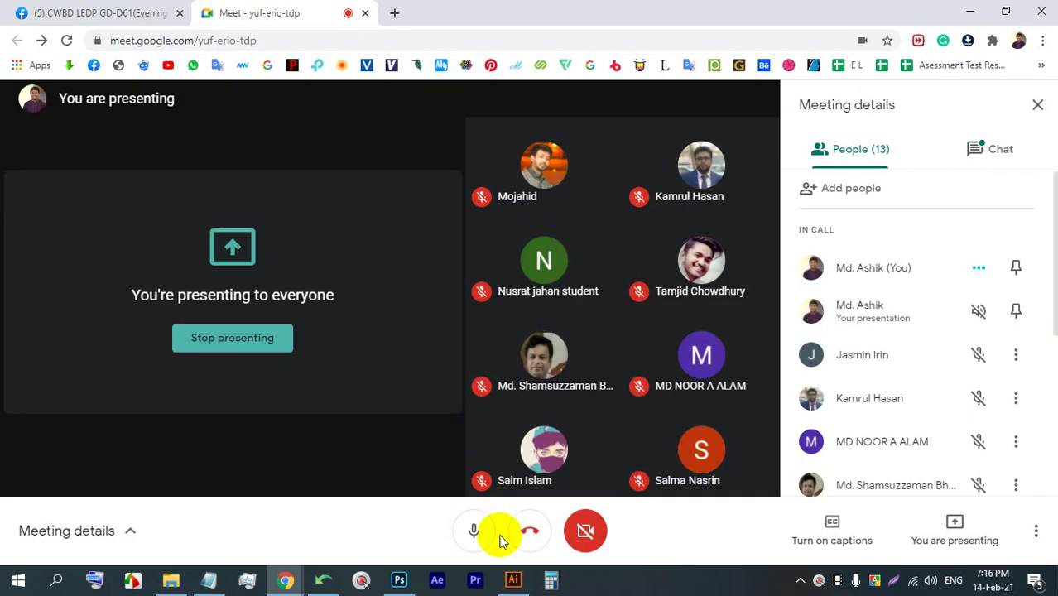
pyautogui.click(399, 579)
# - Browse the LEDP (E:) folders in Place Embedded, showing files as large icons
pyautogui.click(34, 8)
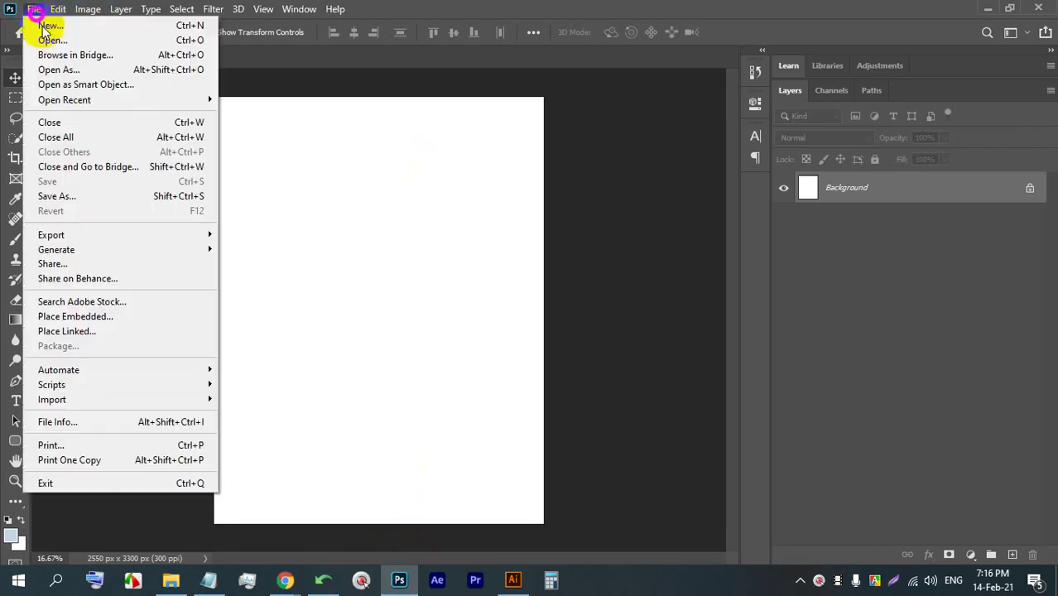
pyautogui.click(81, 318)
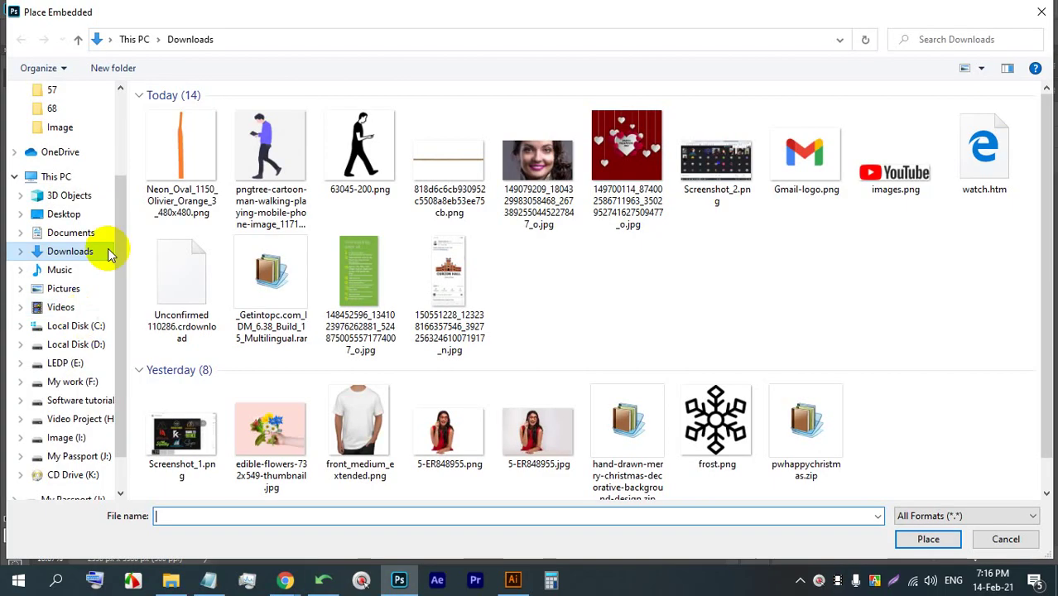
pyautogui.click(53, 366)
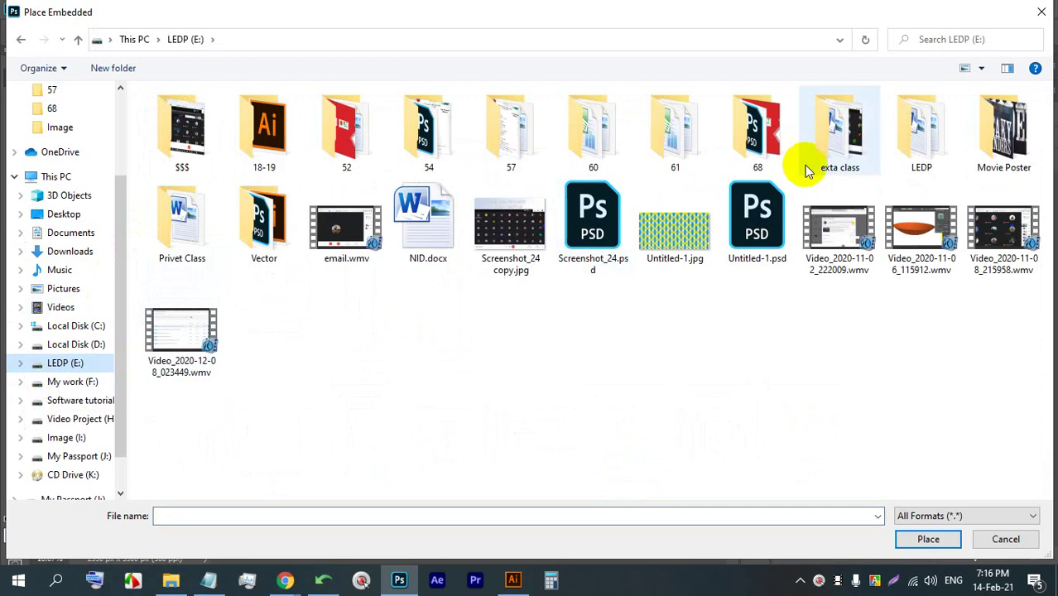
pyautogui.doubleClick(904, 144)
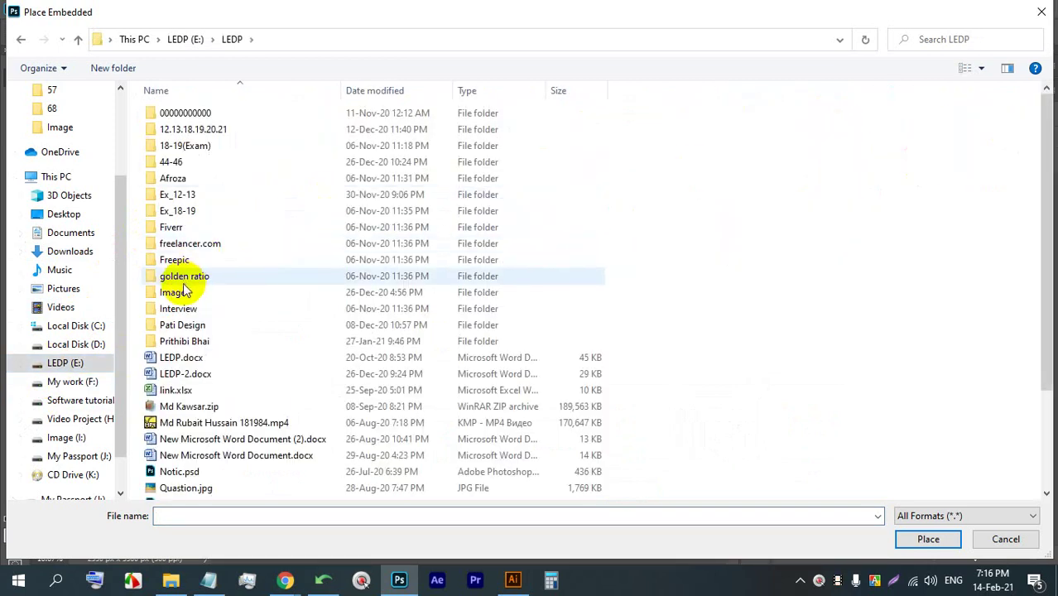
pyautogui.doubleClick(264, 292)
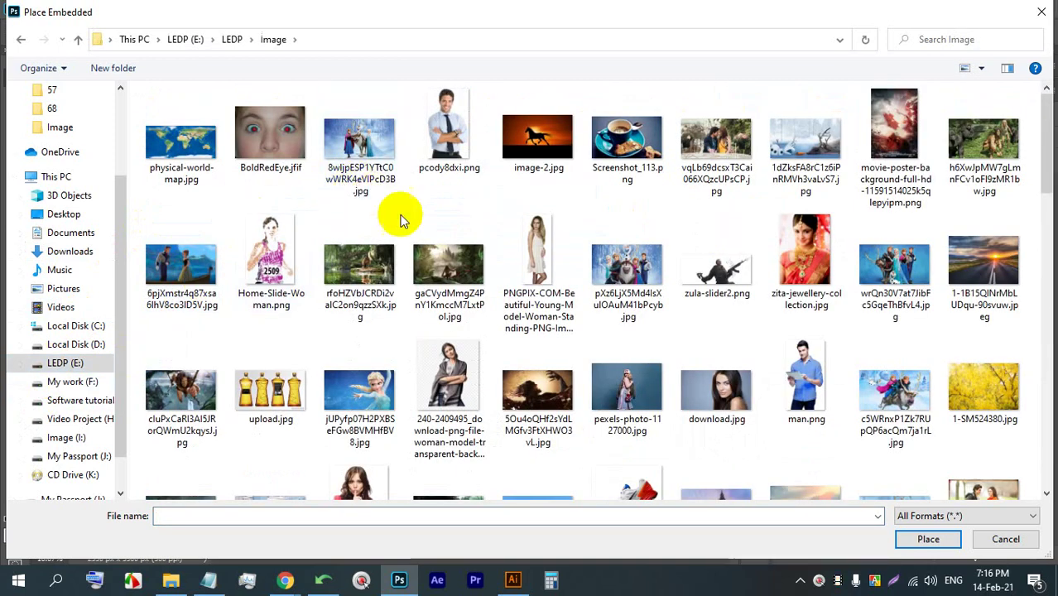
pyautogui.scroll(-8, 418, 242)
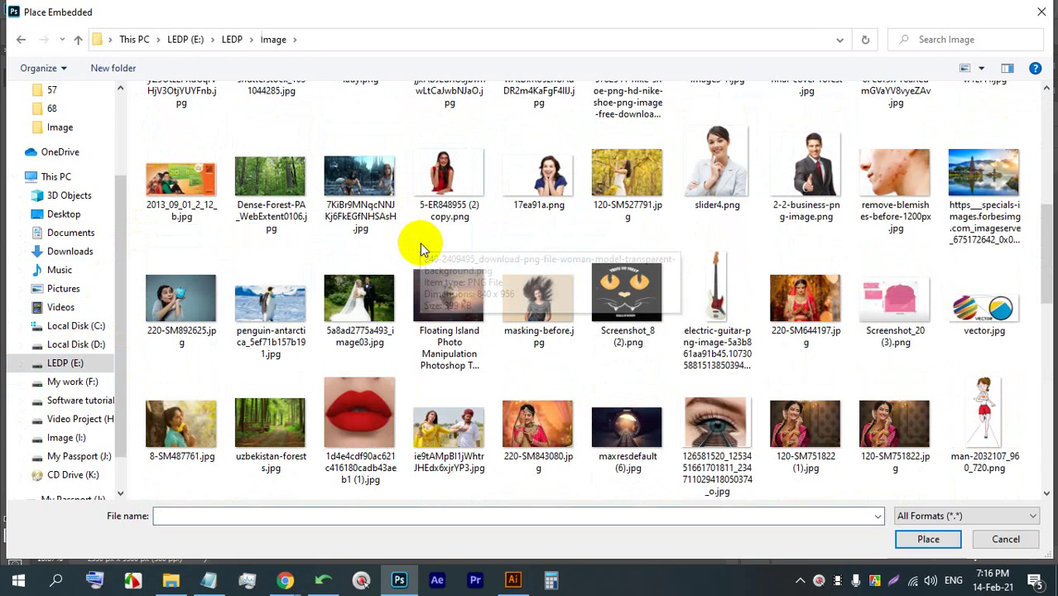
pyautogui.scroll(-10, 420, 247)
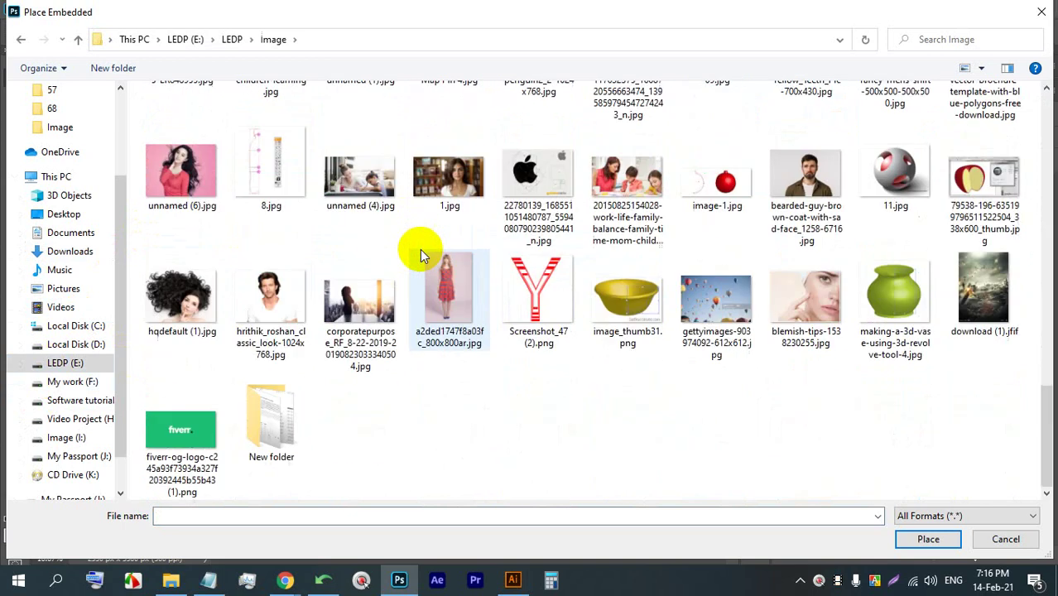
pyautogui.click(232, 39)
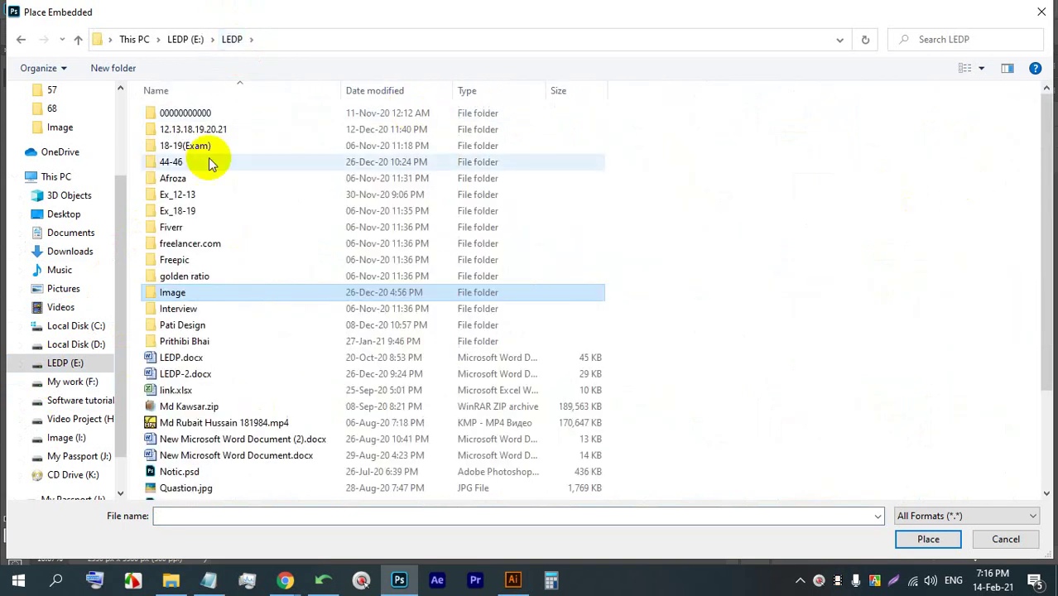
pyautogui.rightClick(693, 182)
pyautogui.moveTo(713, 191)
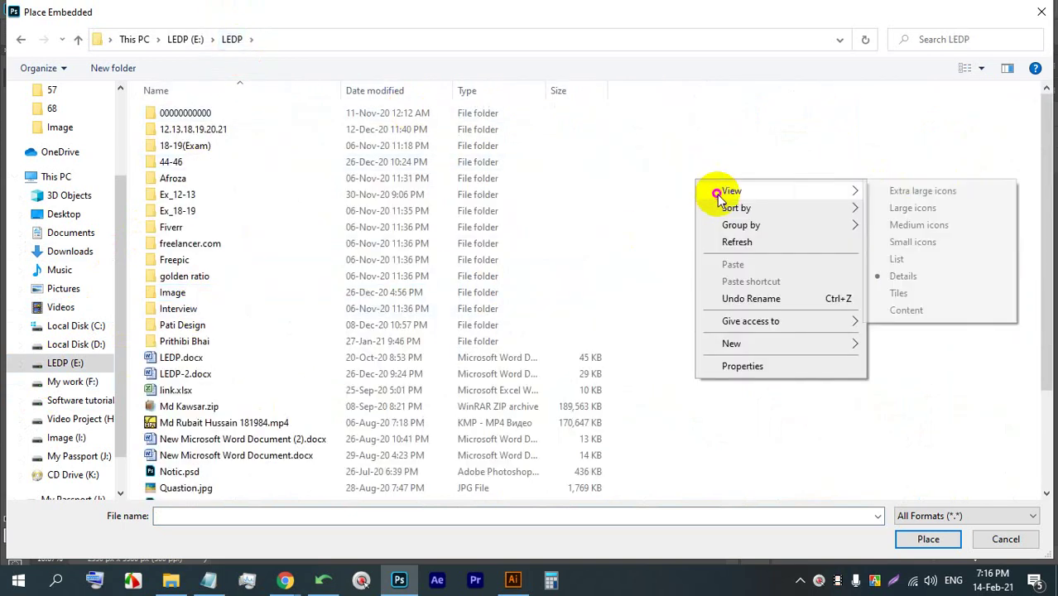
pyautogui.click(904, 206)
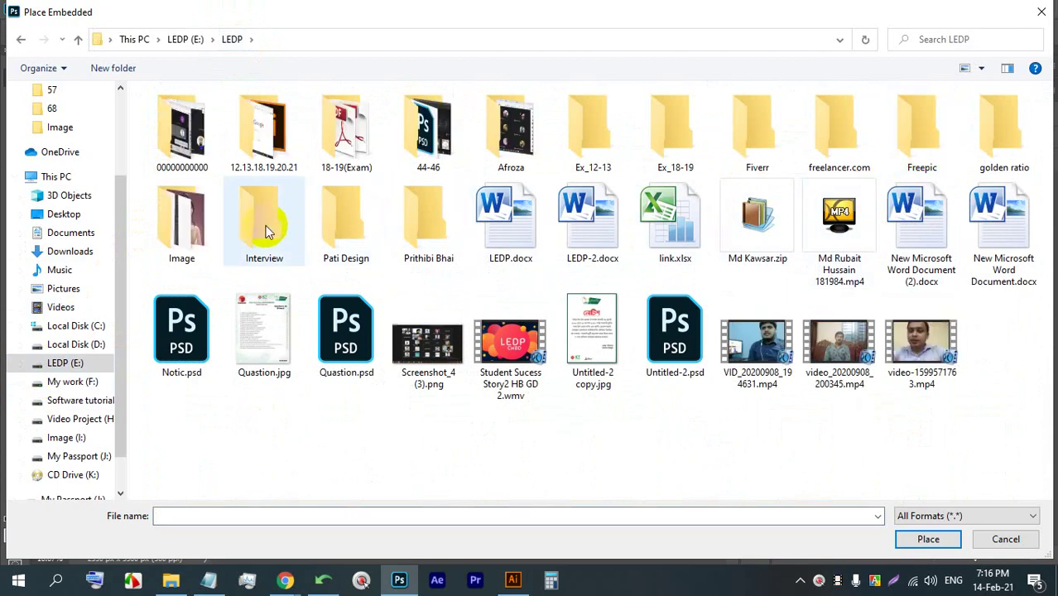
# - Place the photo of the capped man in a coat from the Movie Poster folder
pyautogui.click(186, 39)
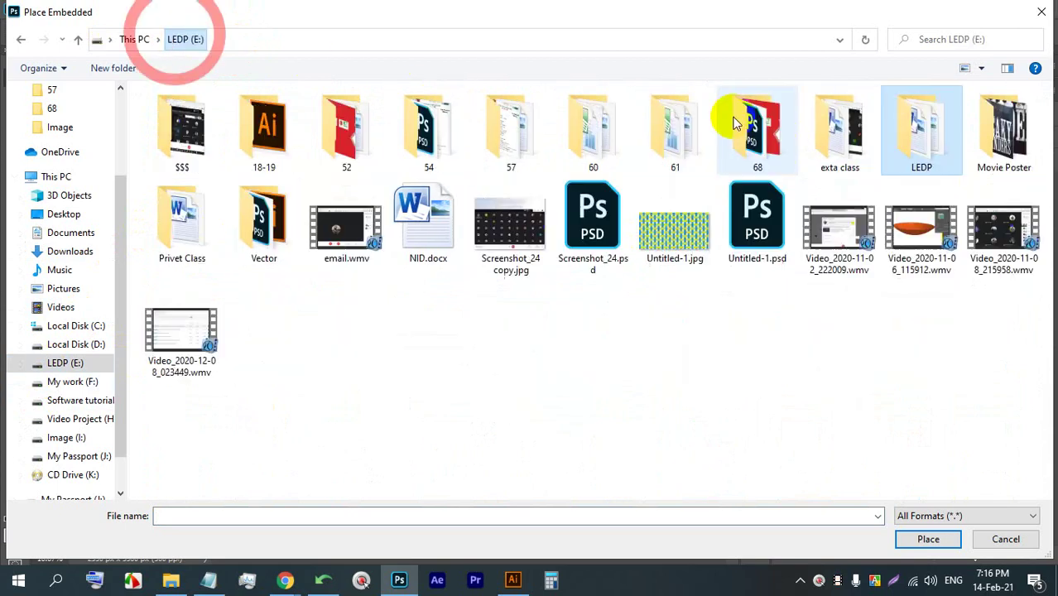
pyautogui.doubleClick(968, 149)
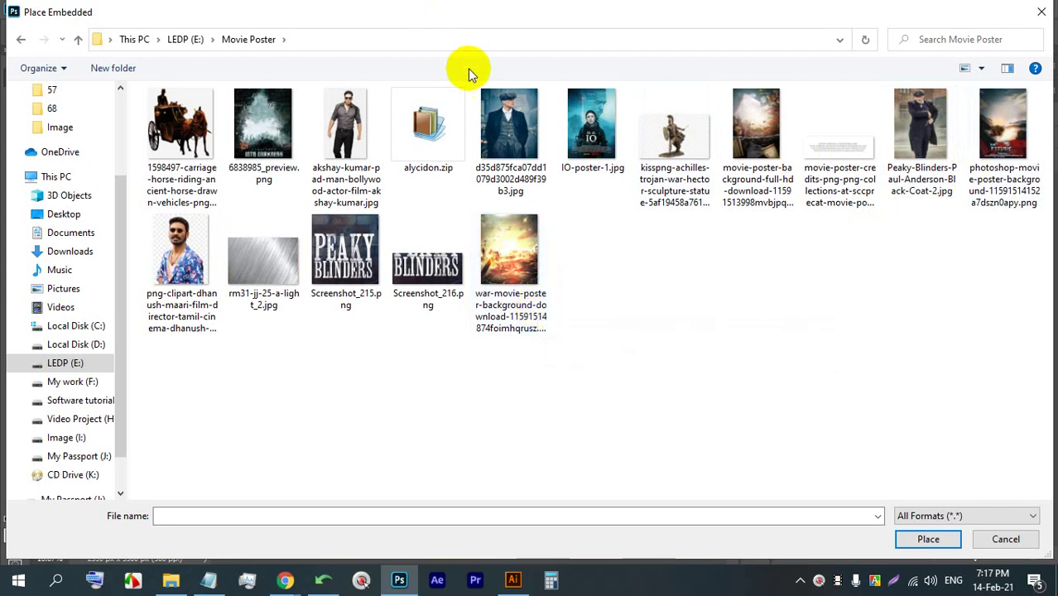
pyautogui.doubleClick(507, 145)
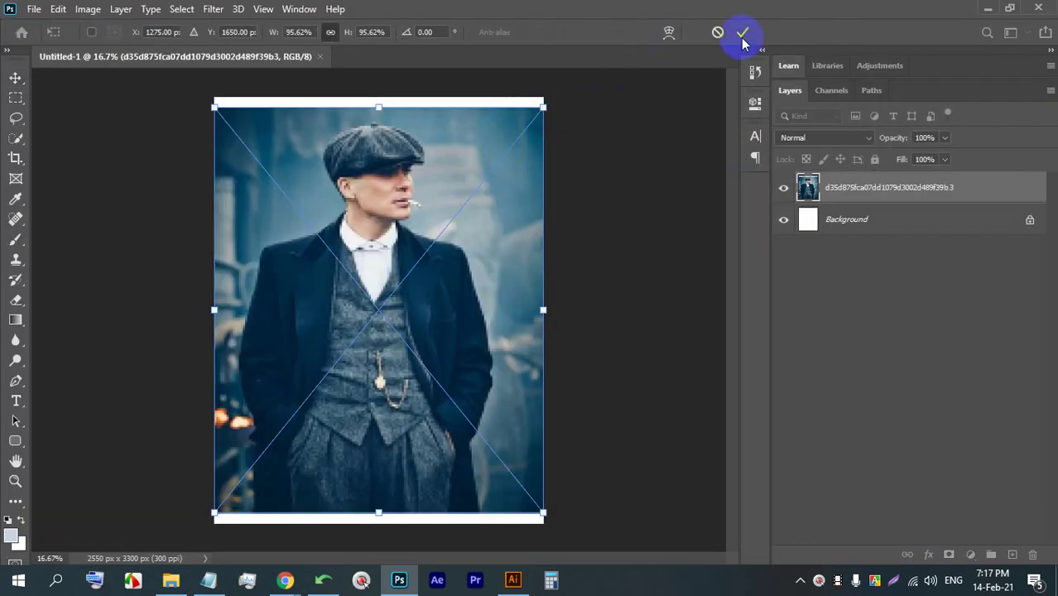
# - Commit the placed photo and rasterize it
pyautogui.click(743, 33)
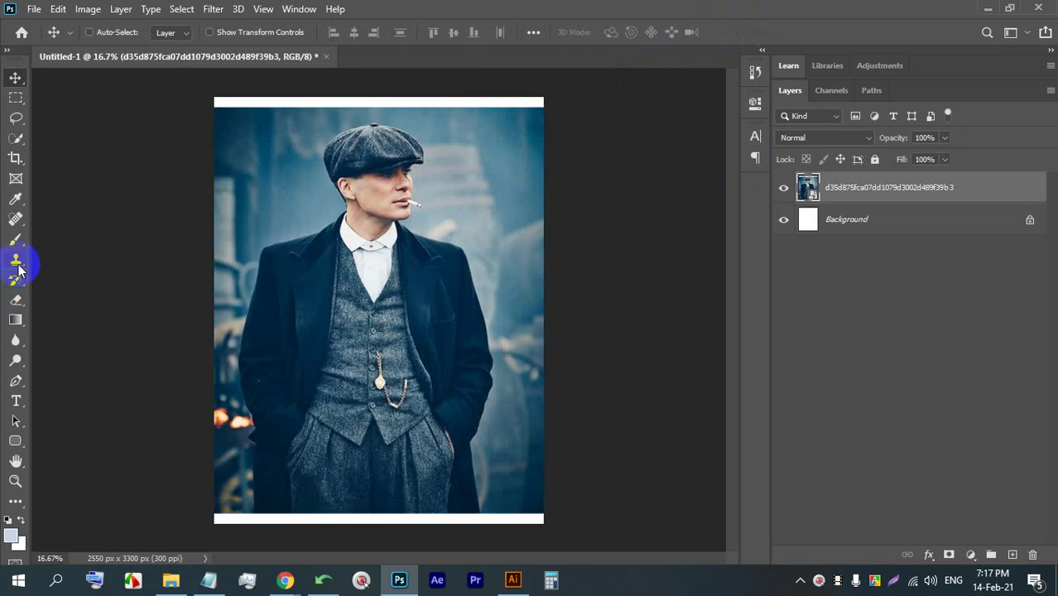
pyautogui.click(16, 300)
pyautogui.click(279, 252)
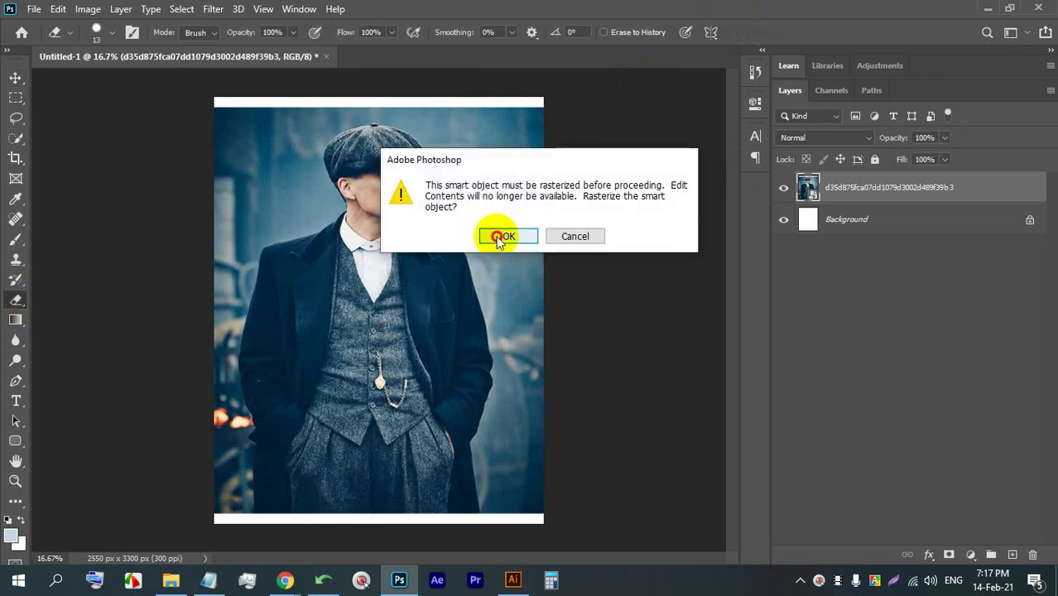
pyautogui.click(497, 238)
pyautogui.scroll(2, 334, 174)
pyautogui.scroll(-1, 331, 175)
# - Use Quick Selection in add mode to select the background around the man
pyautogui.rightClick(18, 142)
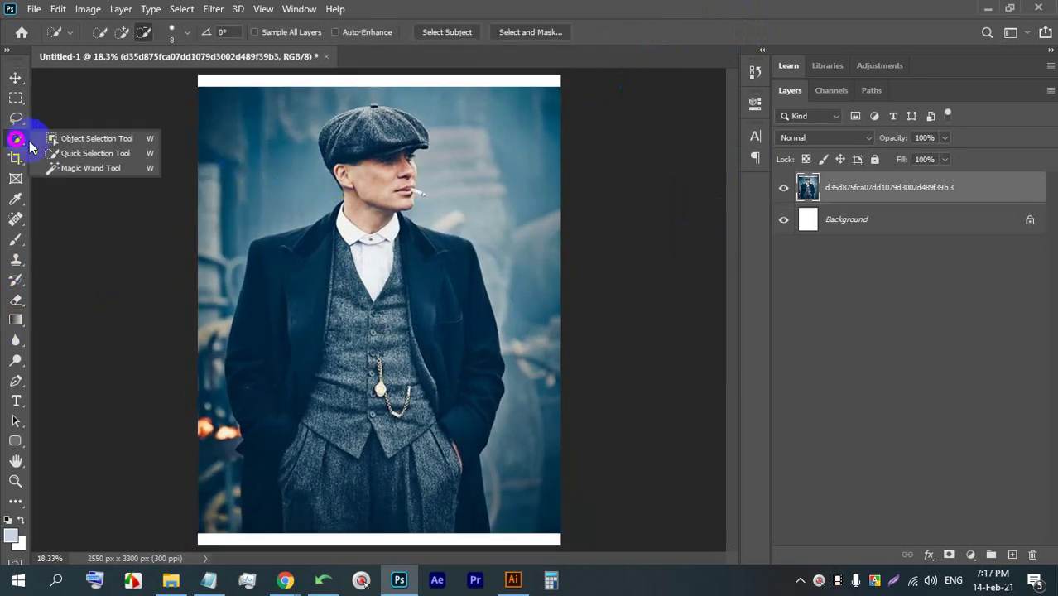
pyautogui.click(83, 150)
pyautogui.click(121, 33)
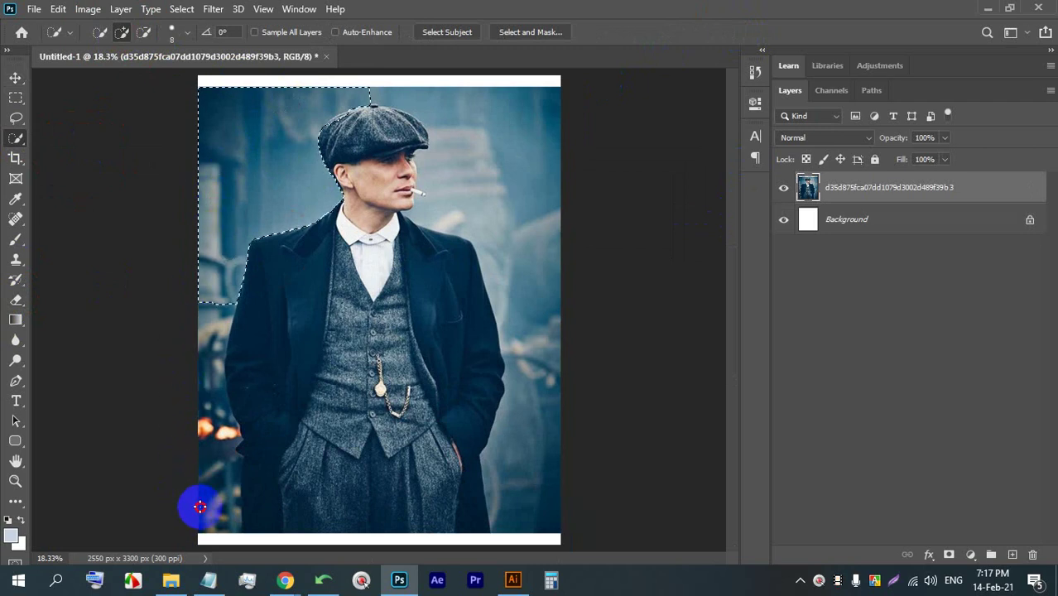
pyautogui.moveTo(201, 506); pyautogui.dragTo(208, 414)
pyautogui.moveTo(210, 336)
pyautogui.mouseDown()
pyautogui.moveTo(432, 230)
pyautogui.moveTo(474, 106)
pyautogui.moveTo(527, 302)
pyautogui.mouseUp()
pyautogui.moveTo(526, 498); pyautogui.dragTo(525, 499)
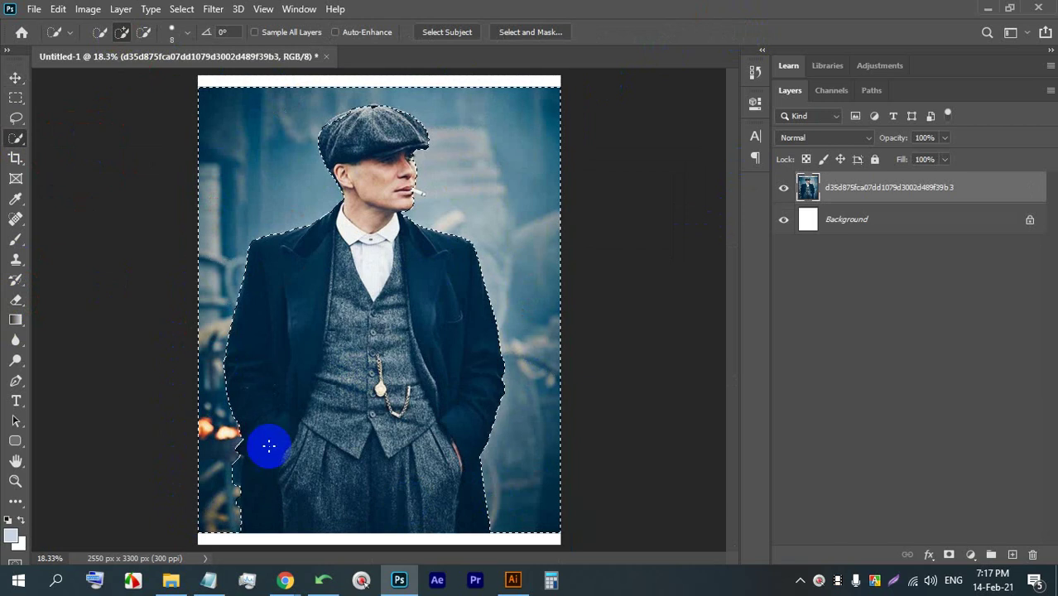
pyautogui.scroll(1, 171, 347)
pyautogui.scroll(-1, 184, 320)
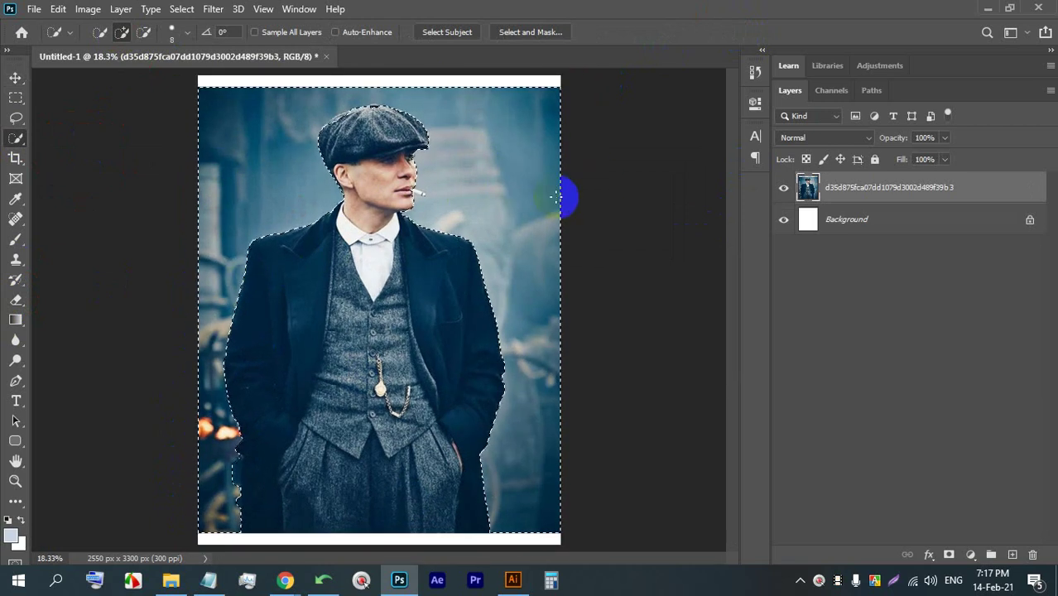
pyautogui.scroll(2, 308, 64)
pyautogui.scroll(4, 342, 279)
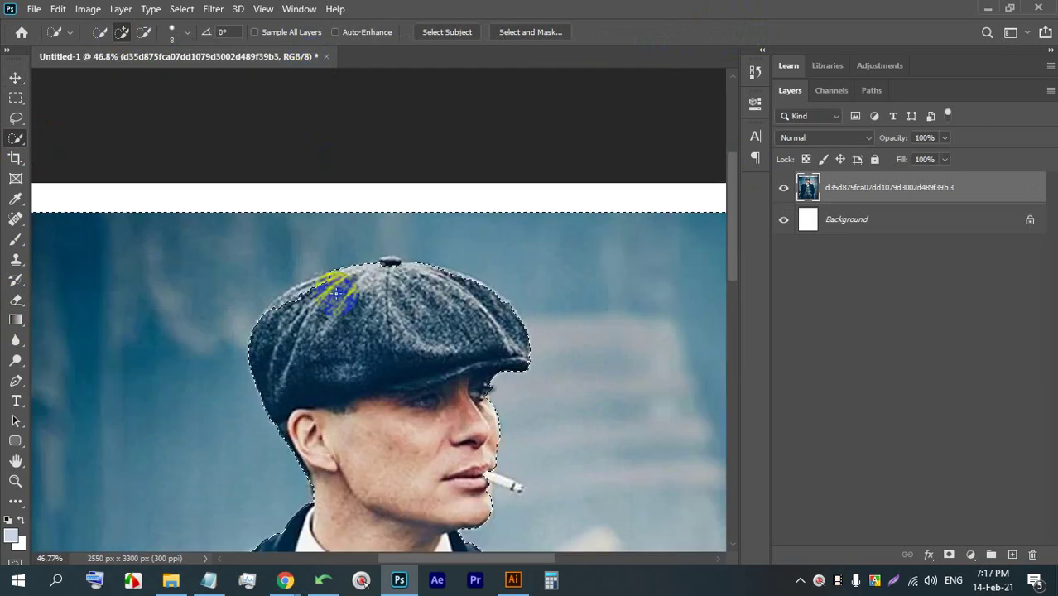
# - Refine the selection by subtracting the hat button and the area by the eye, then return to add mode
pyautogui.click(143, 31)
pyautogui.scroll(2, 494, 208)
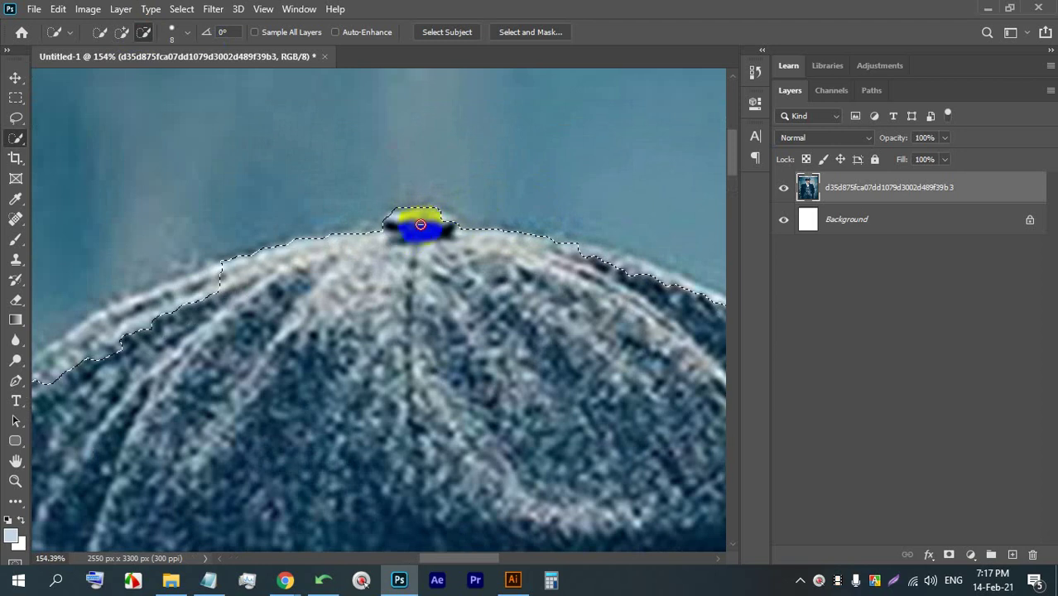
pyautogui.click(371, 234)
pyautogui.scroll(-4, 488, 190)
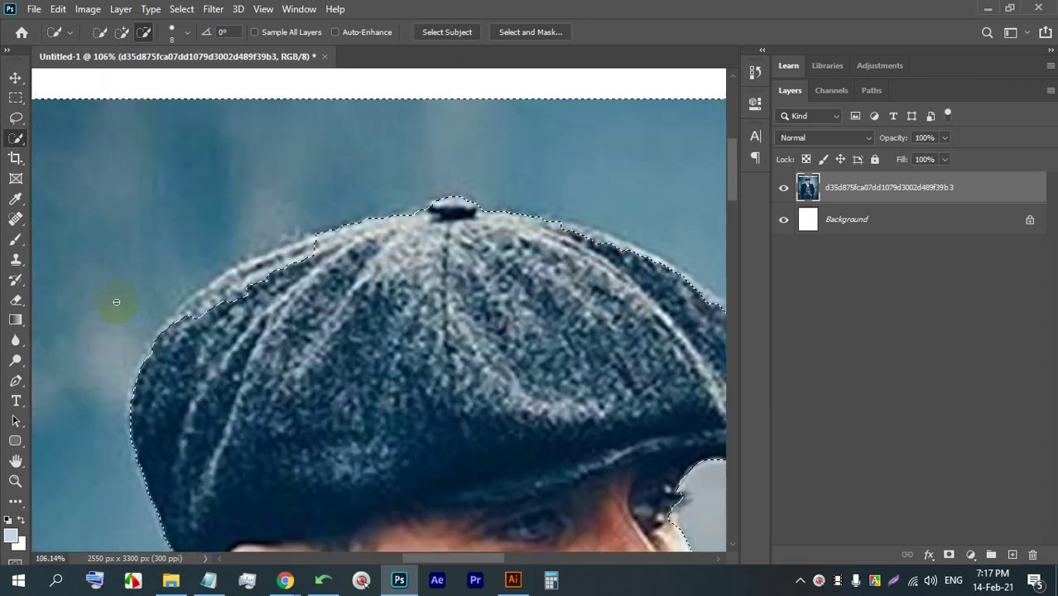
pyautogui.scroll(5, 108, 310)
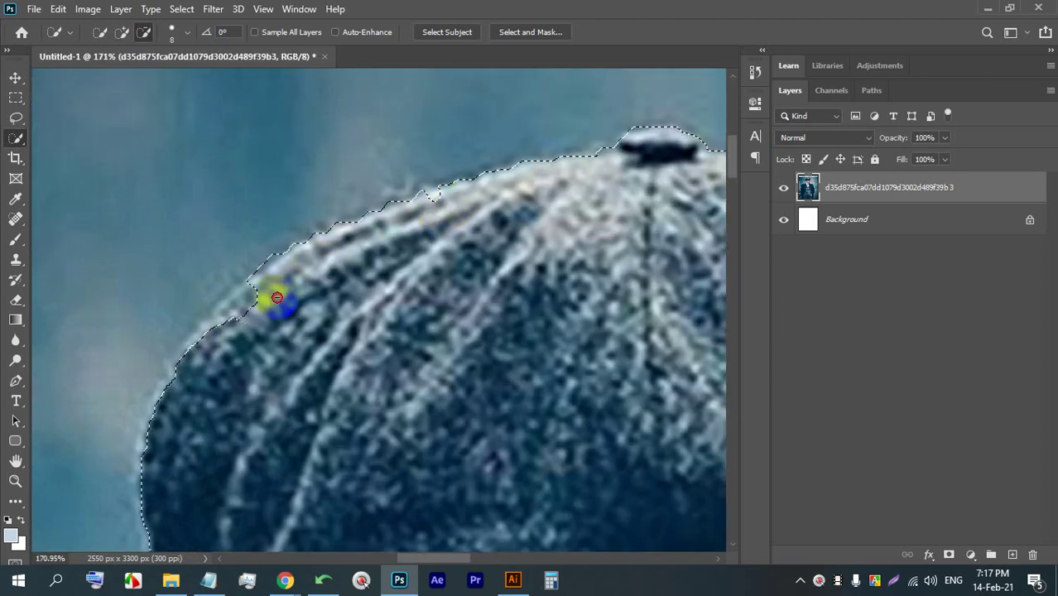
pyautogui.scroll(-5, 172, 416)
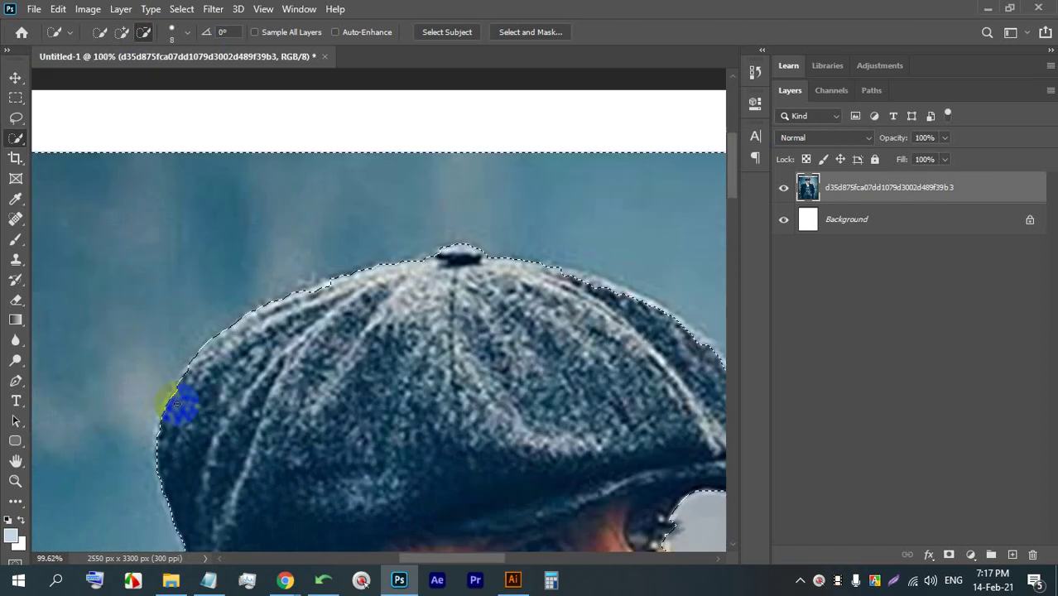
pyautogui.scroll(7, 377, 418)
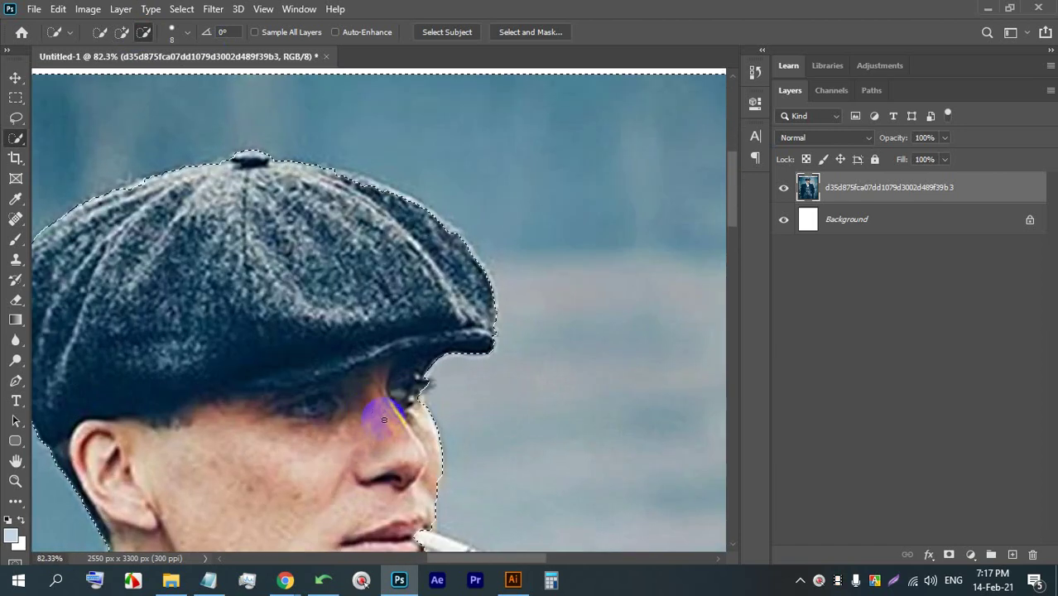
pyautogui.moveTo(474, 347)
pyautogui.mouseDown()
pyautogui.moveTo(460, 362)
pyautogui.moveTo(480, 378)
pyautogui.moveTo(554, 411)
pyautogui.moveTo(509, 402)
pyautogui.mouseUp()
pyautogui.scroll(-7, 471, 259)
pyautogui.scroll(5, 454, 374)
pyautogui.click(127, 31)
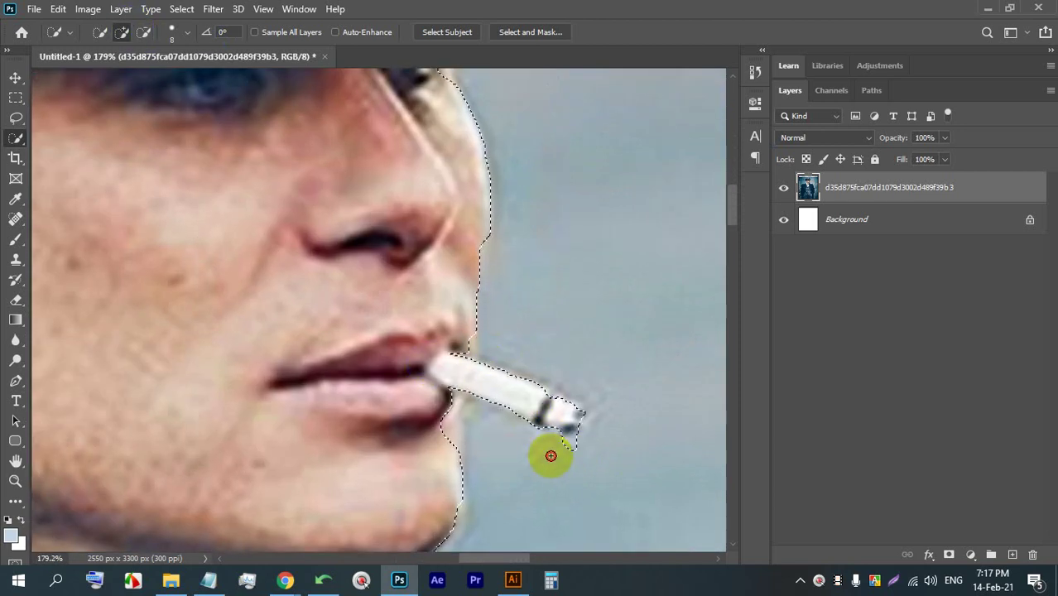
pyautogui.scroll(-10, 574, 442)
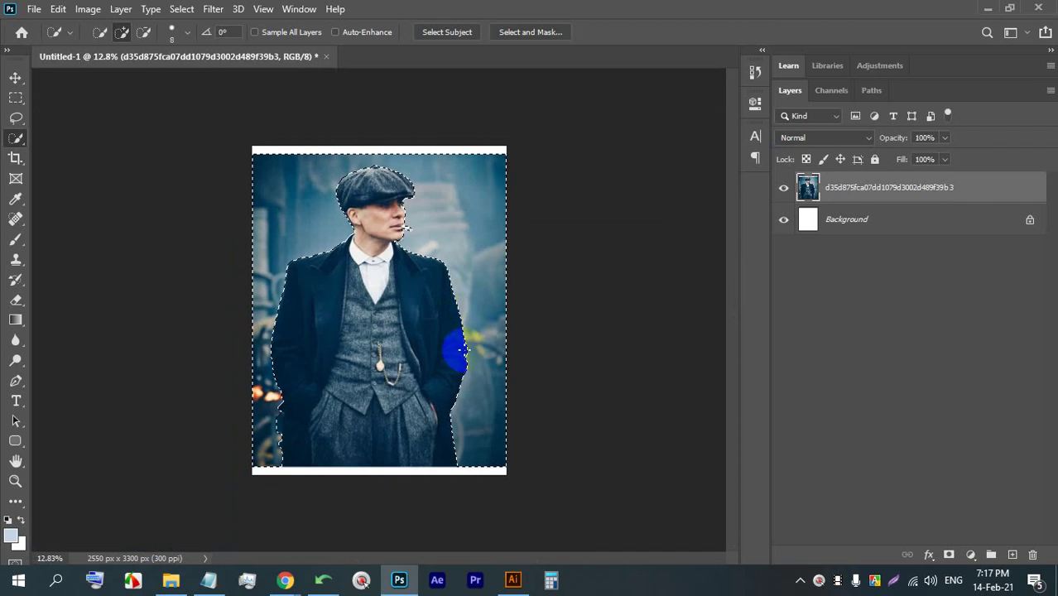
pyautogui.scroll(1, 296, 460)
# - Delete the background around the man, deselect, and move him right and down
pyautogui.press('BackSpace')
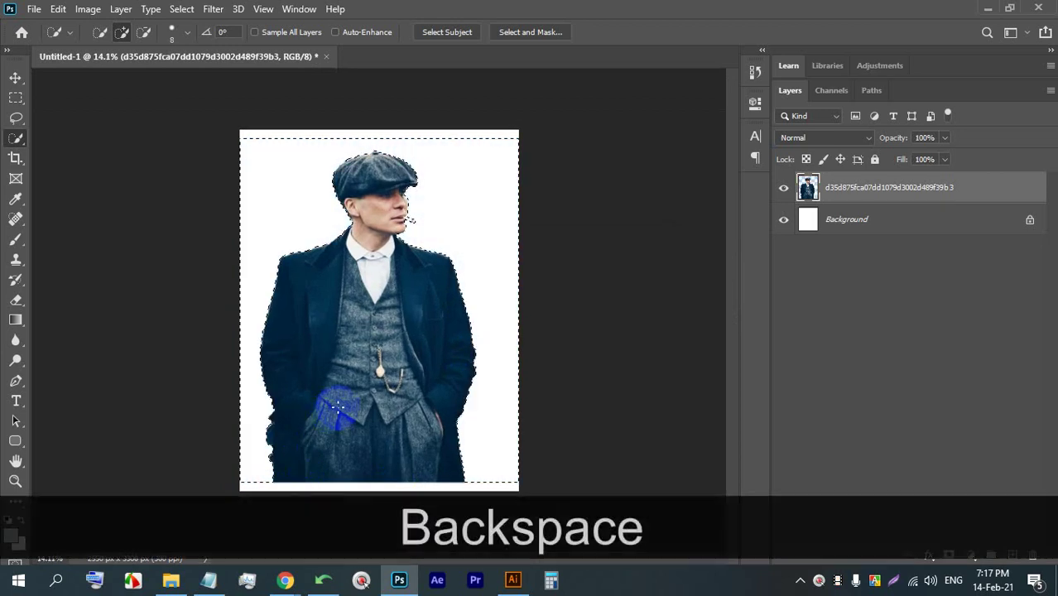
pyautogui.press('ctrl')
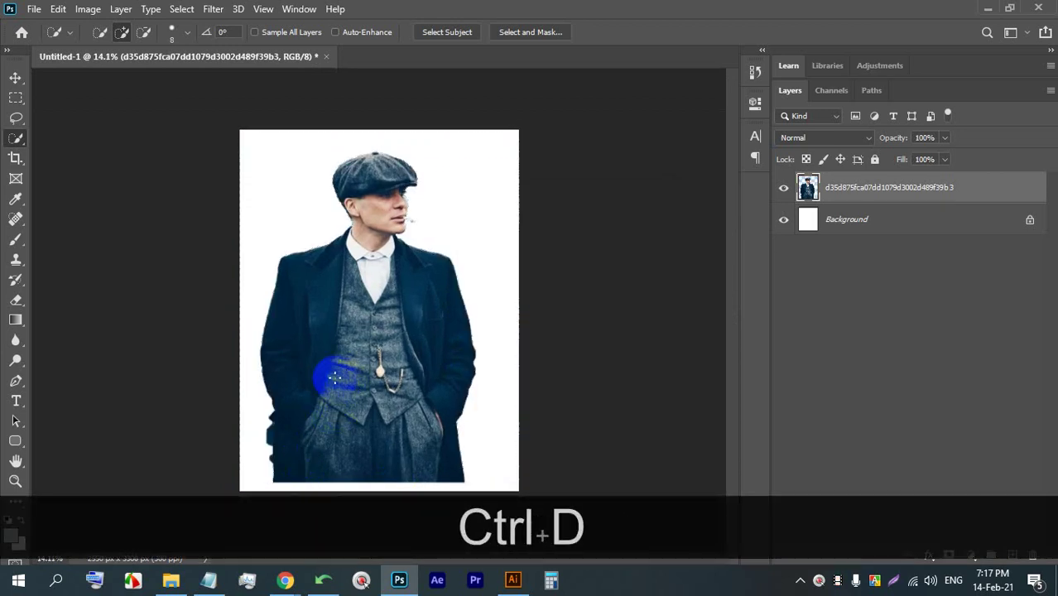
pyautogui.scroll(2, 248, 372)
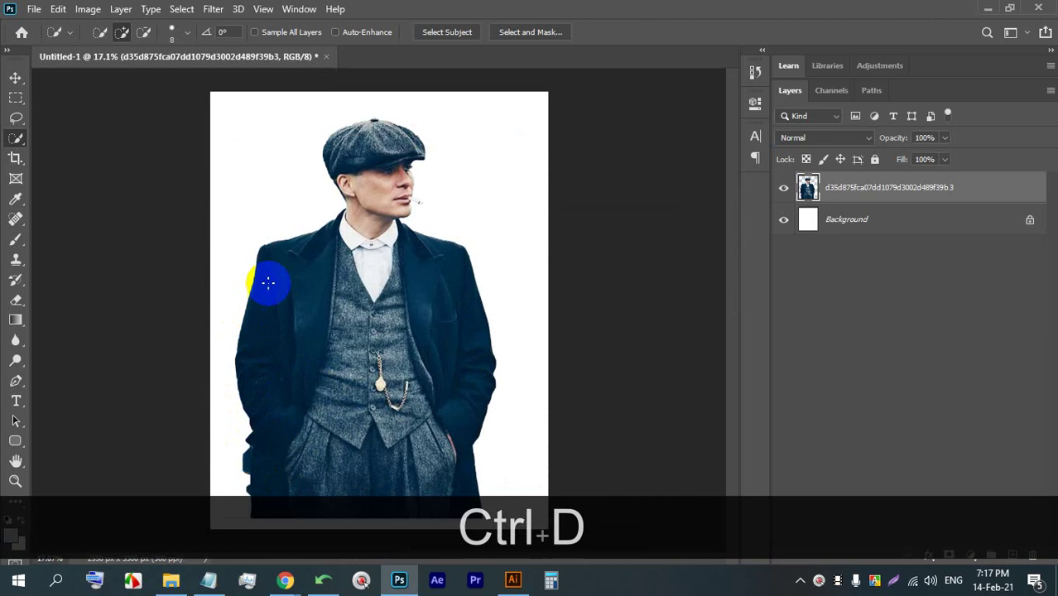
pyautogui.click(16, 77)
pyautogui.scroll(-2, 342, 276)
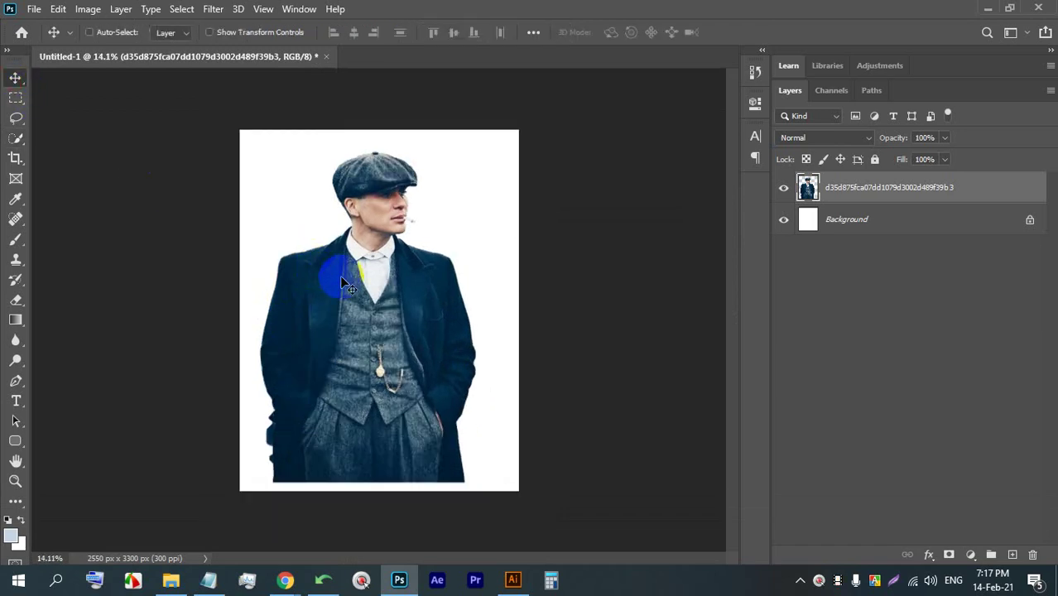
pyautogui.moveTo(342, 277)
pyautogui.mouseDown()
pyautogui.moveTo(347, 295)
pyautogui.moveTo(356, 292)
pyautogui.mouseUp()
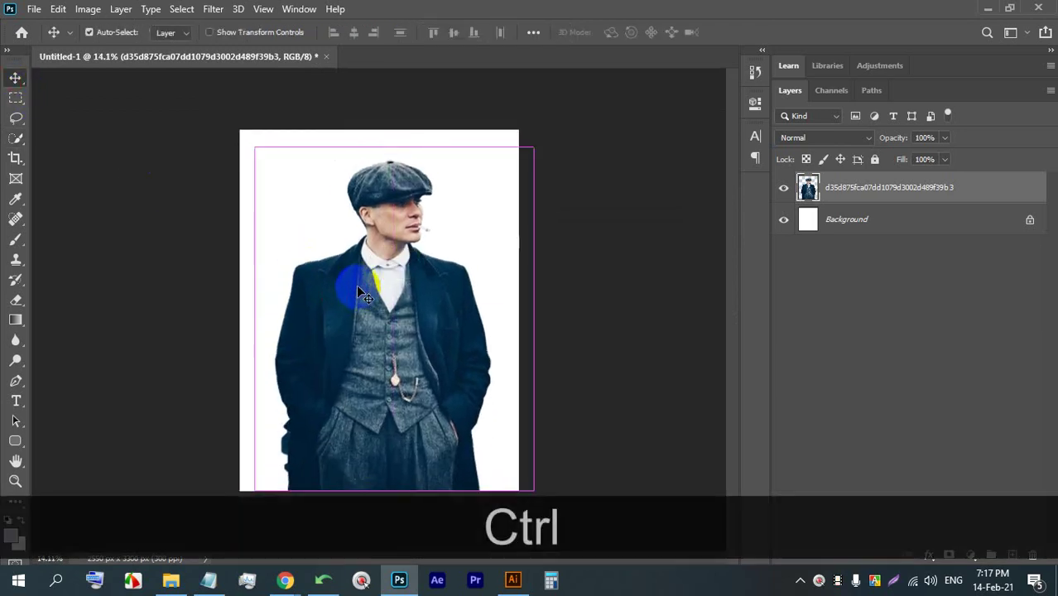
# - Scale the man down to about 79% with Free Transform and commit
pyautogui.hotkey('ctrl', 't')
pyautogui.moveTo(398, 140); pyautogui.dragTo(391, 195)
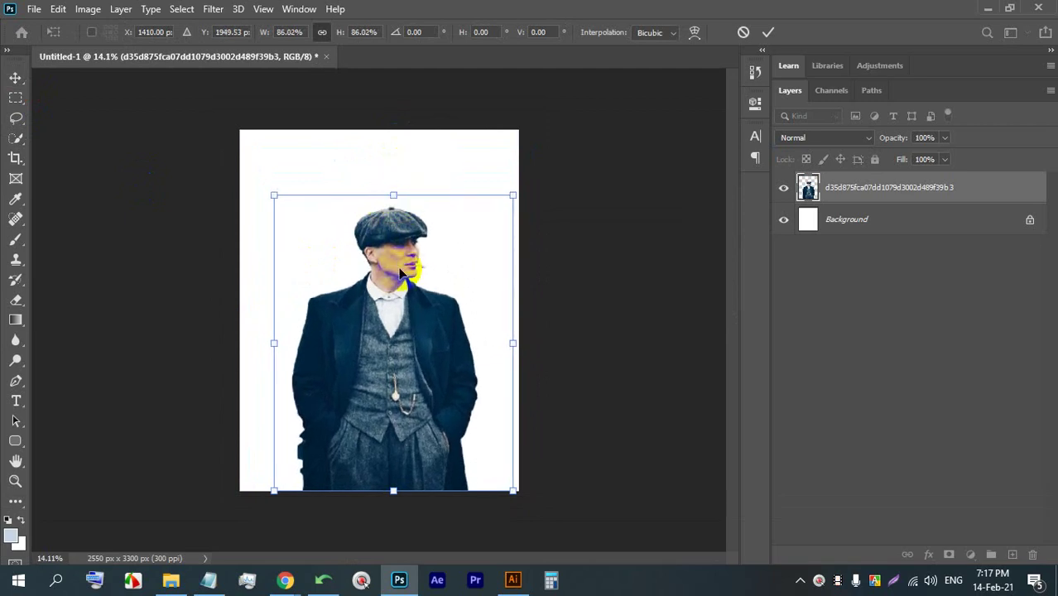
pyautogui.click(767, 33)
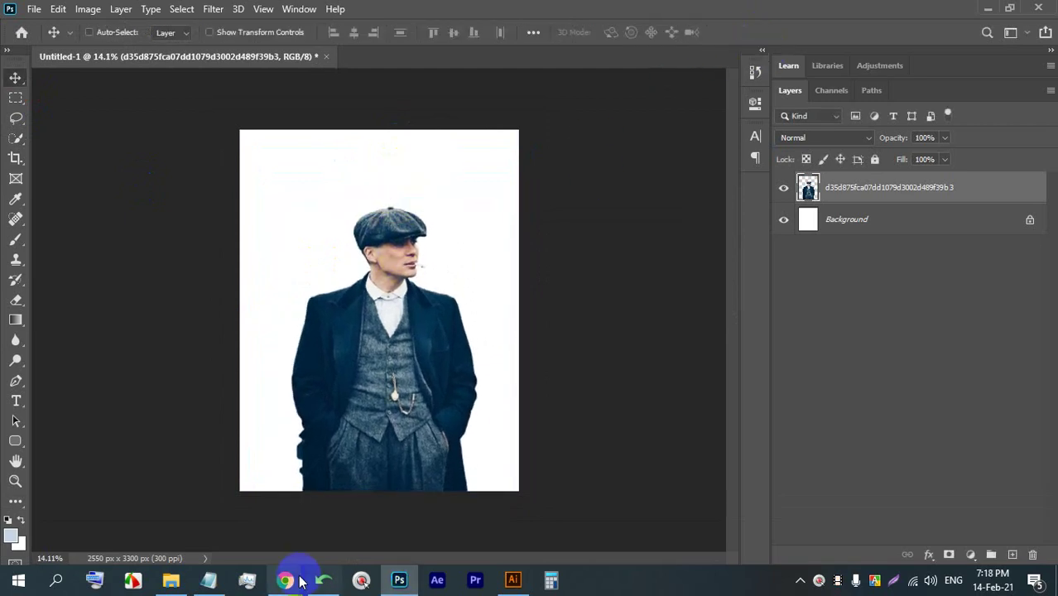
# - Hide the capped man's layer and bring up the Movie Poster folder in File Explorer
pyautogui.click(783, 187)
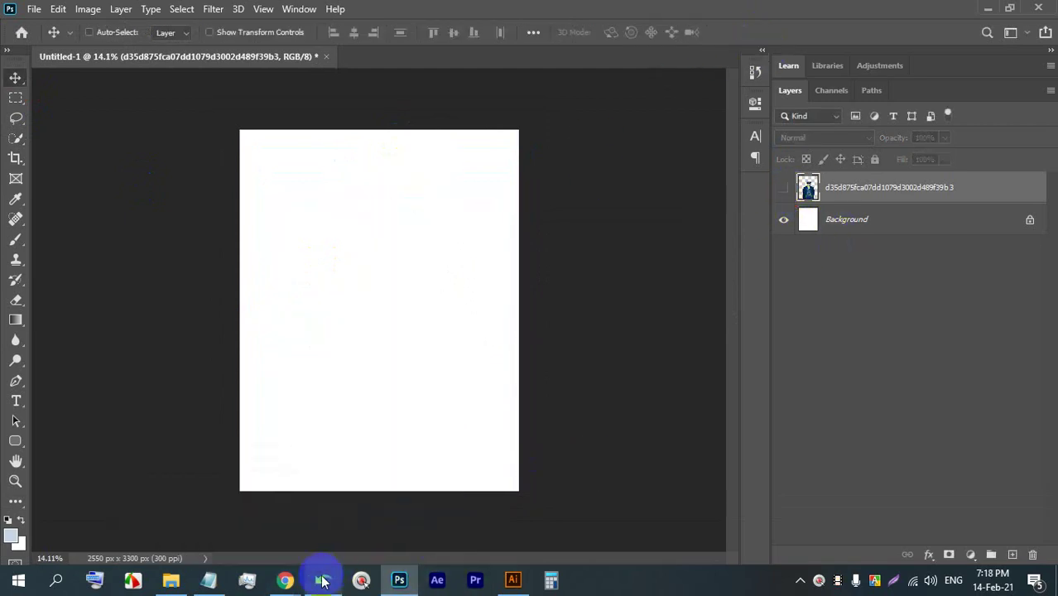
pyautogui.moveTo(280, 579)
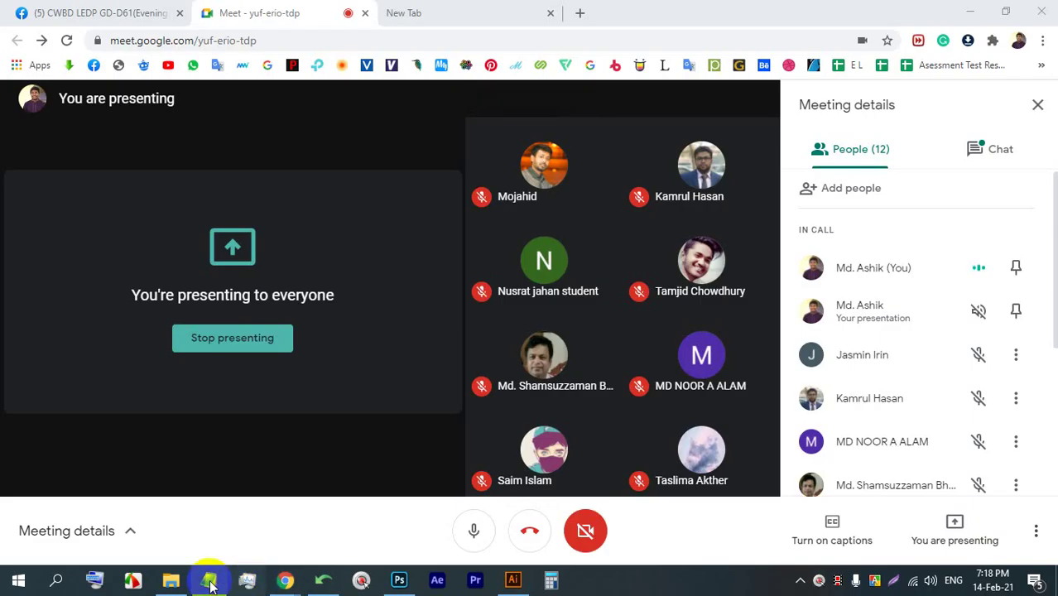
pyautogui.click(170, 579)
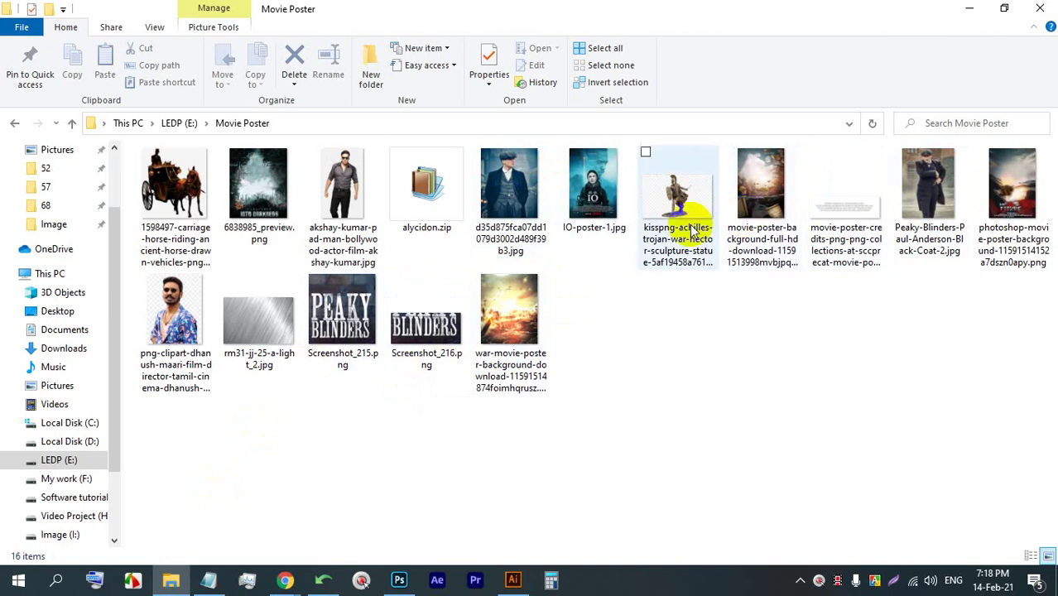
# - Preview the poster images, then place 6838985_preview.png in Photoshop and stretch it to the page width
pyautogui.doubleClick(258, 190)
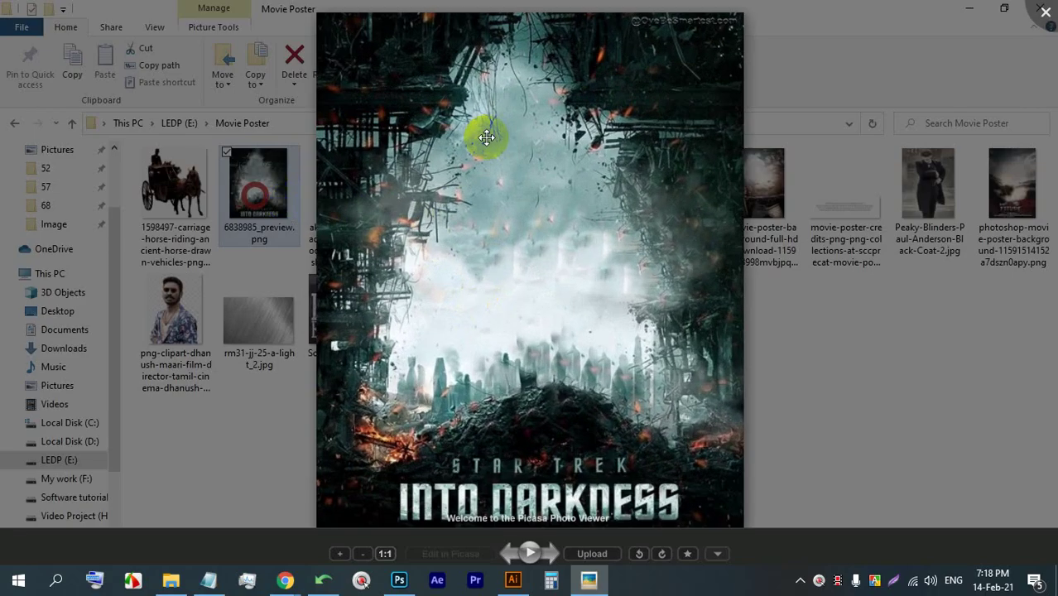
pyautogui.click(1045, 10)
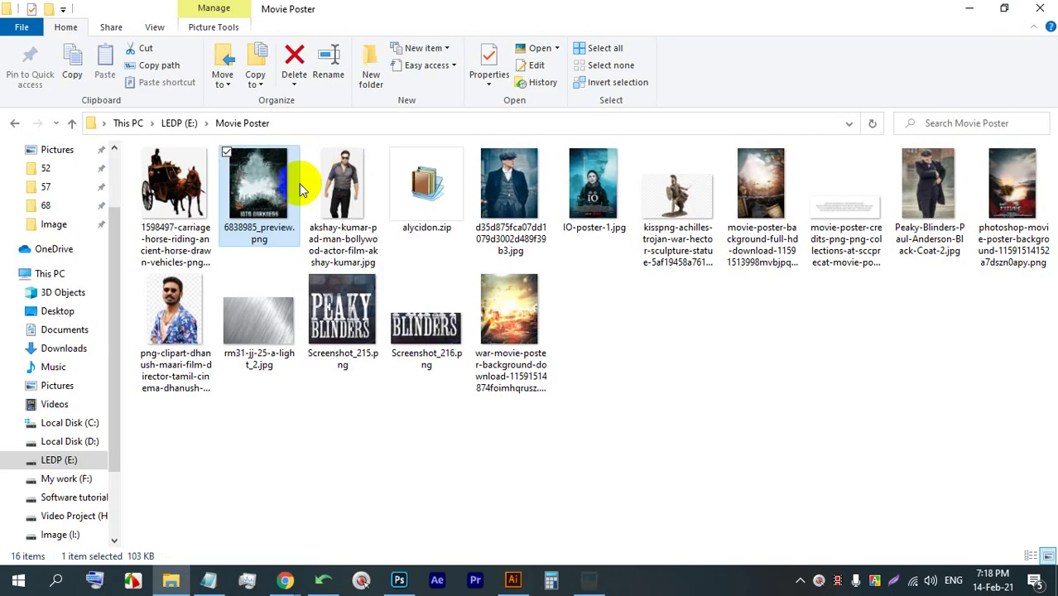
pyautogui.doubleClick(492, 319)
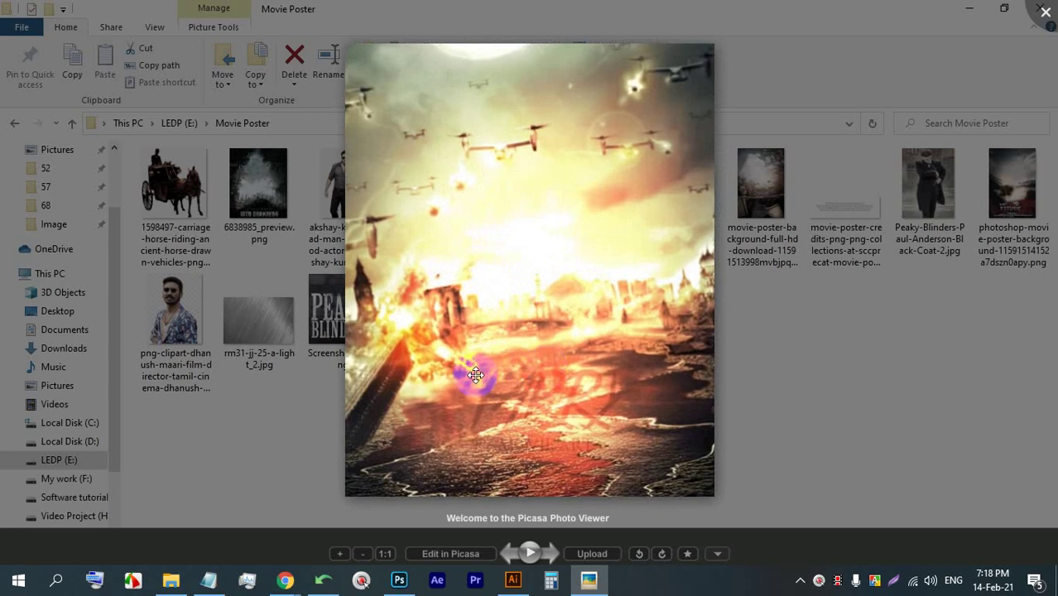
pyautogui.click(1045, 10)
pyautogui.click(257, 188)
pyautogui.doubleClick(254, 189)
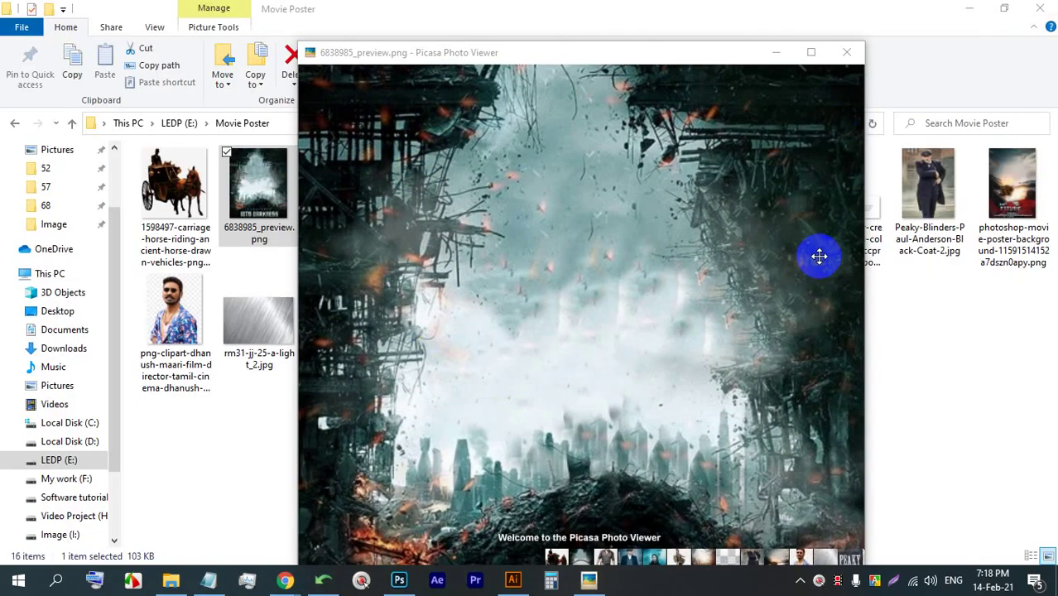
pyautogui.click(902, 359)
pyautogui.click(544, 331)
pyautogui.doubleClick(545, 331)
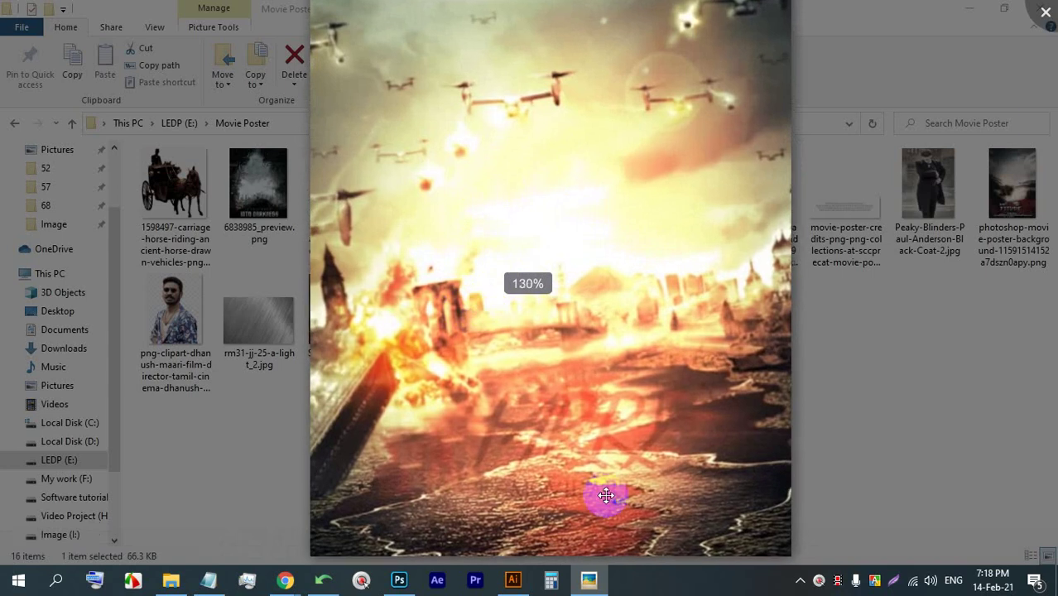
pyautogui.click(1043, 24)
pyautogui.moveTo(256, 190); pyautogui.dragTo(354, 229)
pyautogui.moveTo(456, 243); pyautogui.dragTo(517, 242)
# - Place the war movie background into the page, scale it to about 178%, and move it down
pyautogui.click(742, 33)
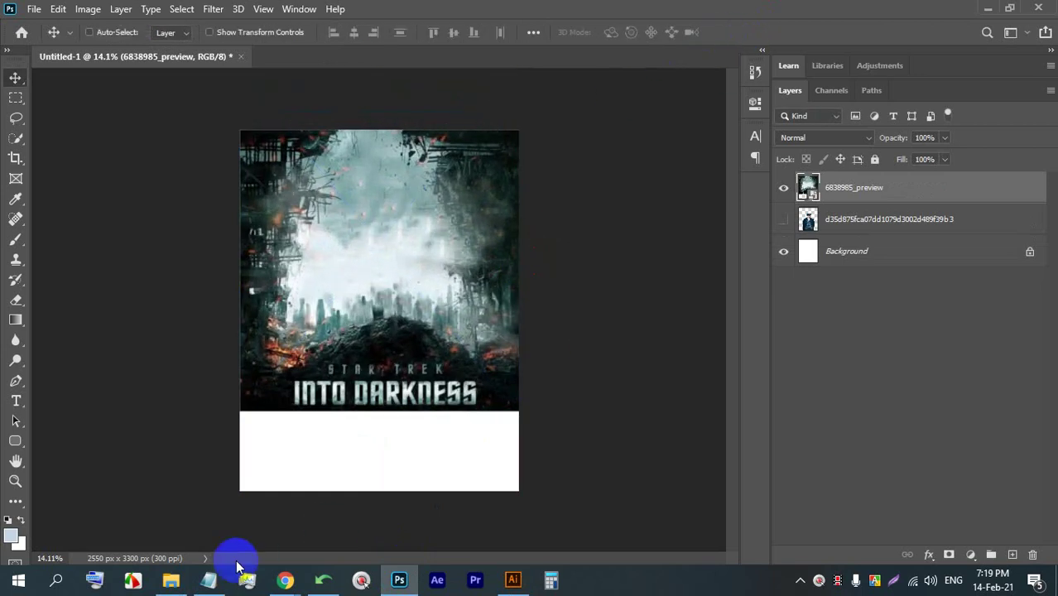
pyautogui.click(170, 579)
pyautogui.moveTo(506, 310); pyautogui.dragTo(371, 552)
pyautogui.moveTo(519, 377); pyautogui.dragTo(439, 406)
pyautogui.click(740, 32)
pyautogui.moveTo(398, 288); pyautogui.dragTo(394, 314)
# - Move the Into Darkness layer above the war background in the Layers panel
pyautogui.scroll(4, 252, 233)
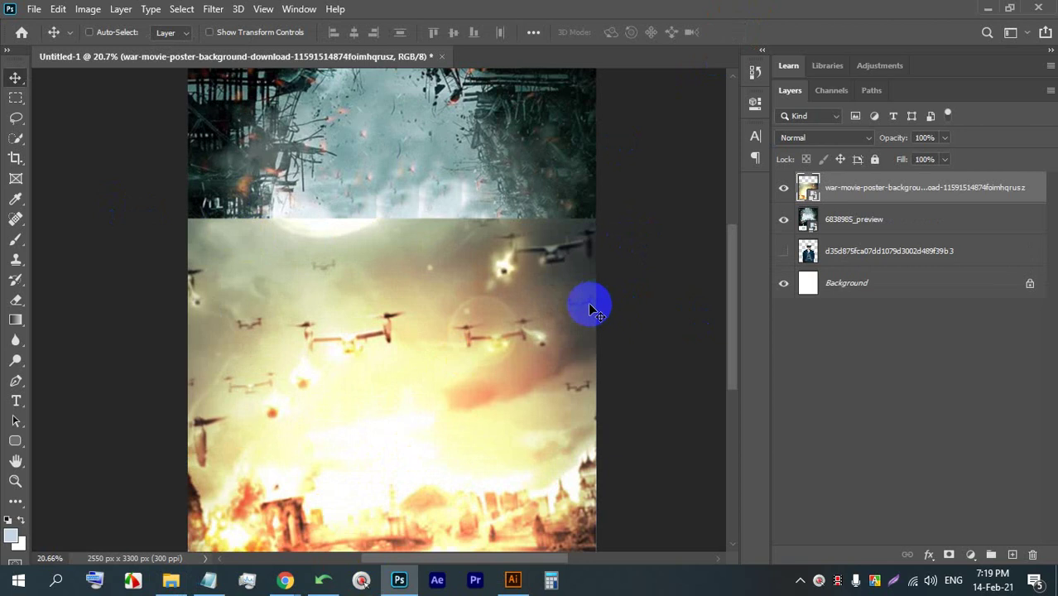
pyautogui.moveTo(865, 235); pyautogui.dragTo(878, 165)
pyautogui.scroll(-3, 437, 271)
pyautogui.scroll(2, 328, 353)
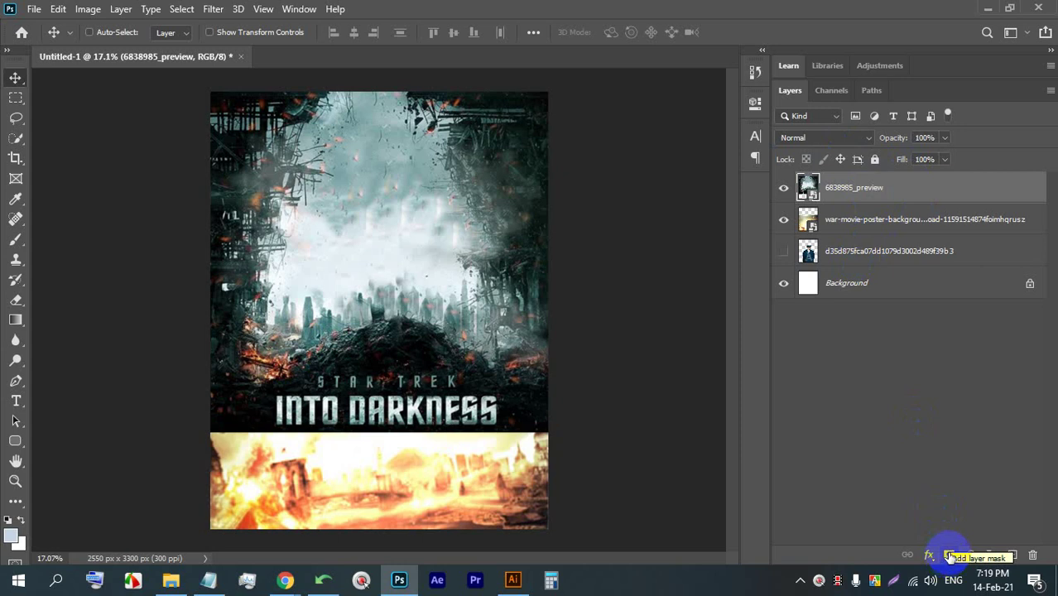
# - Add a white mask to the Into Darkness layer and choose the Soft Round brush
pyautogui.click(949, 555)
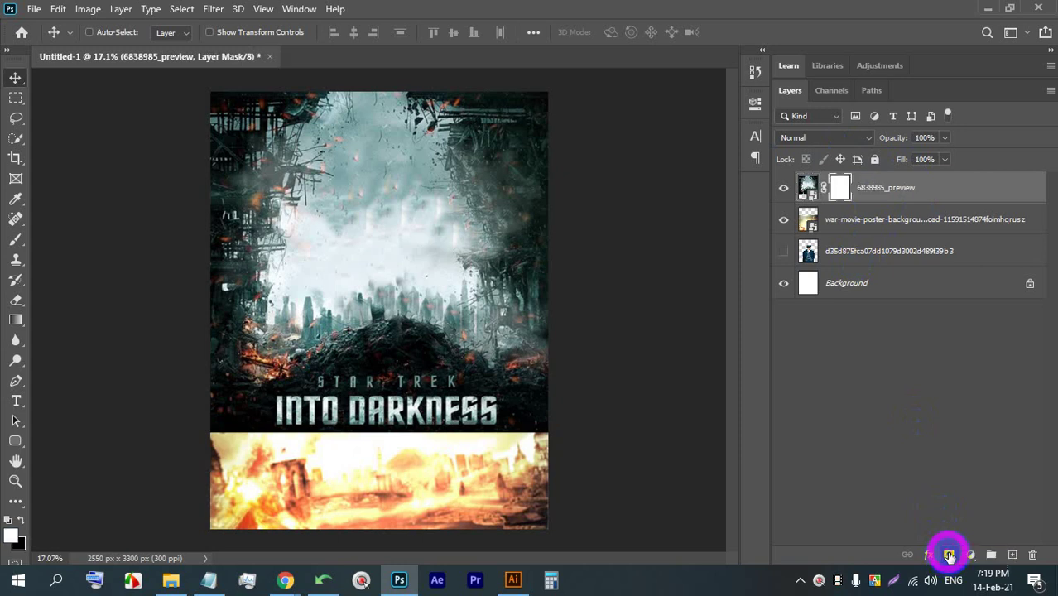
pyautogui.click(13, 242)
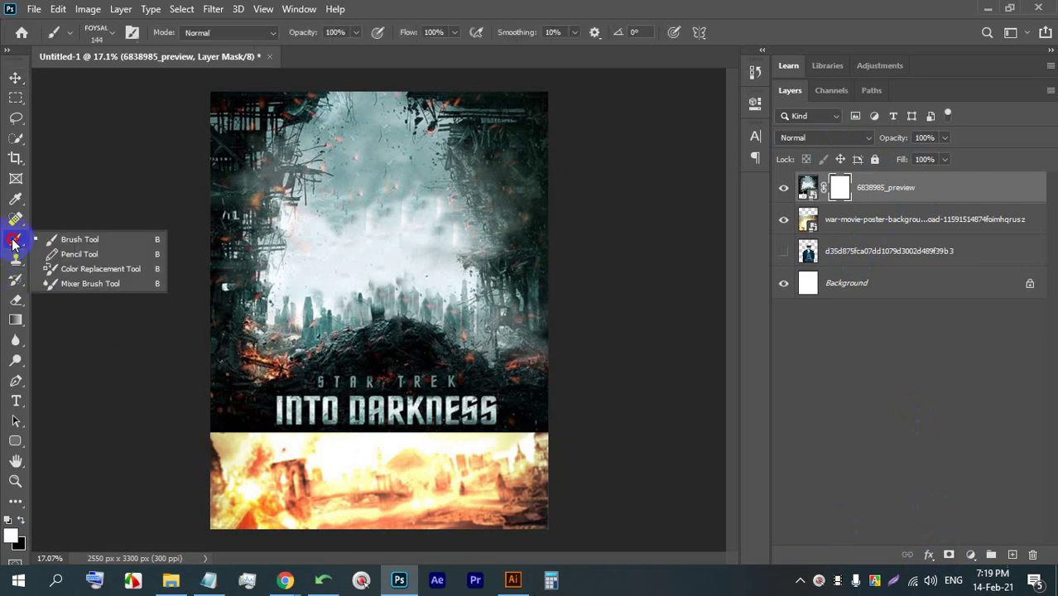
pyautogui.click(95, 240)
pyautogui.click(114, 33)
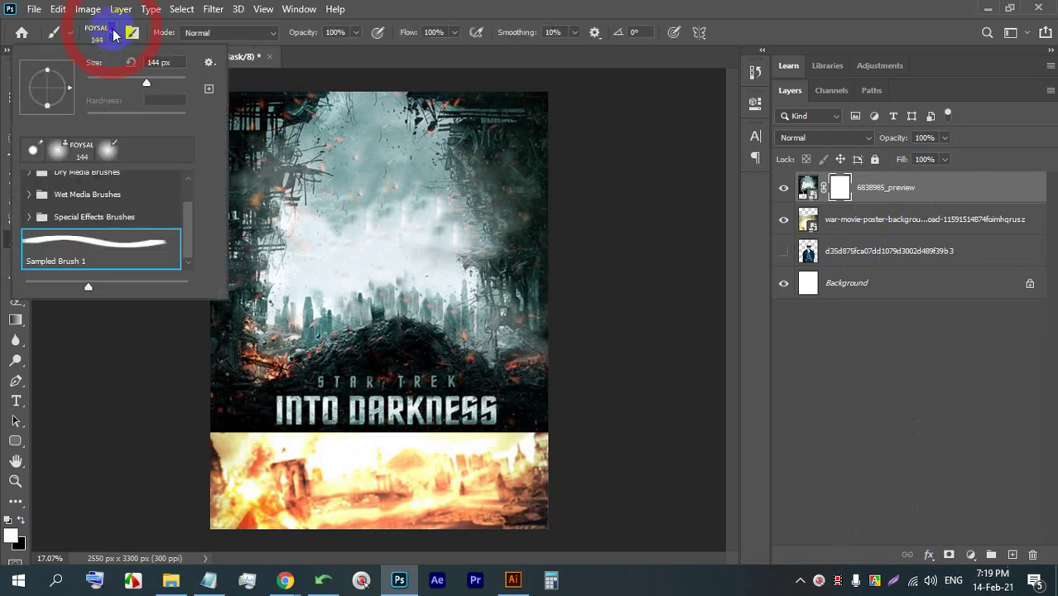
pyautogui.click(58, 153)
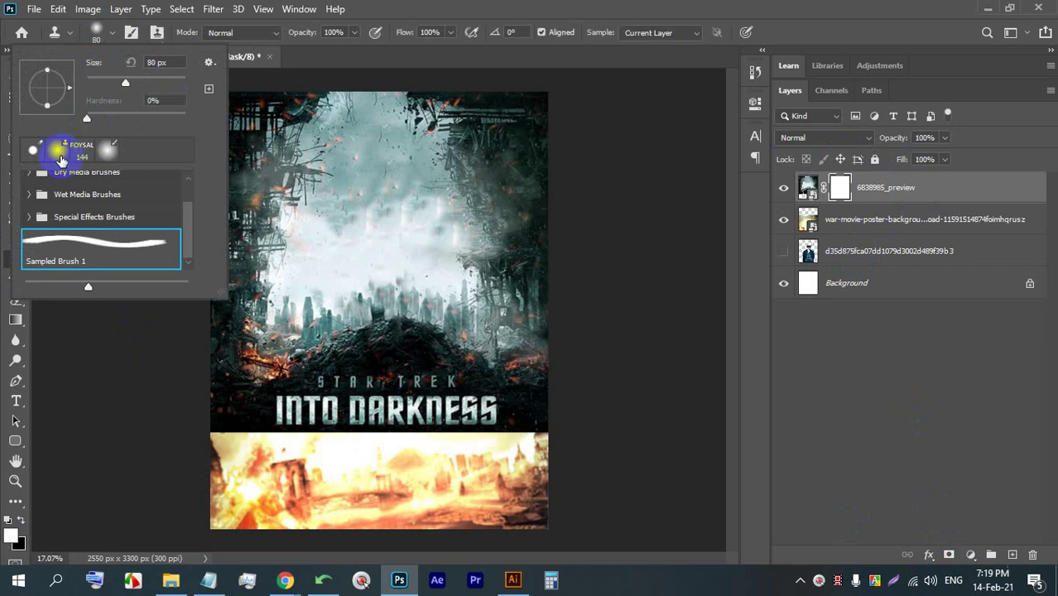
pyautogui.click(208, 62)
pyautogui.click(204, 65)
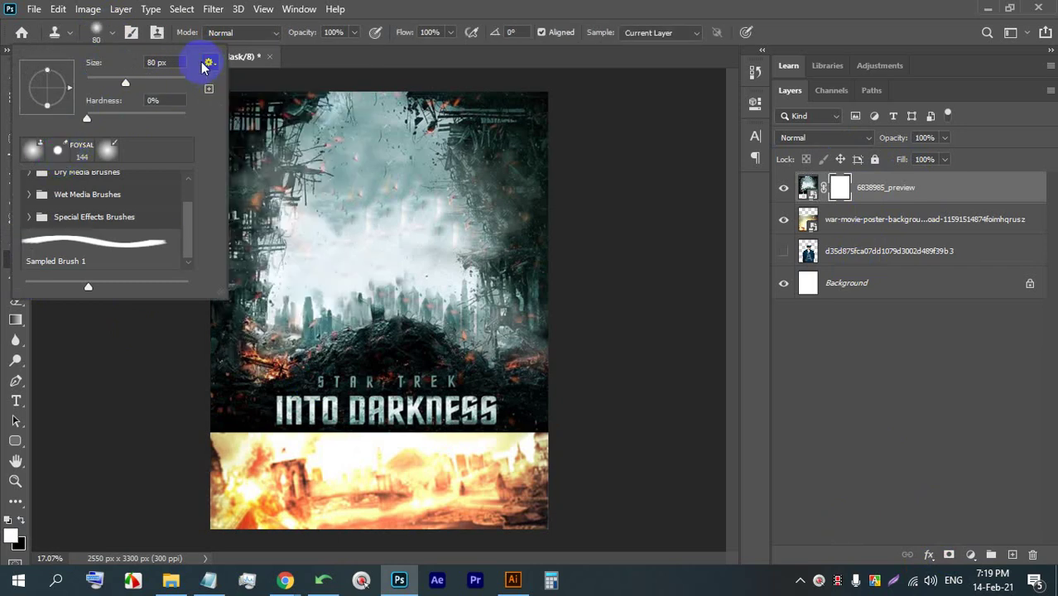
pyautogui.moveTo(224, 296)
pyautogui.mouseDown()
pyautogui.moveTo(600, 408)
pyautogui.moveTo(562, 404)
pyautogui.mouseUp()
pyautogui.click(30, 183)
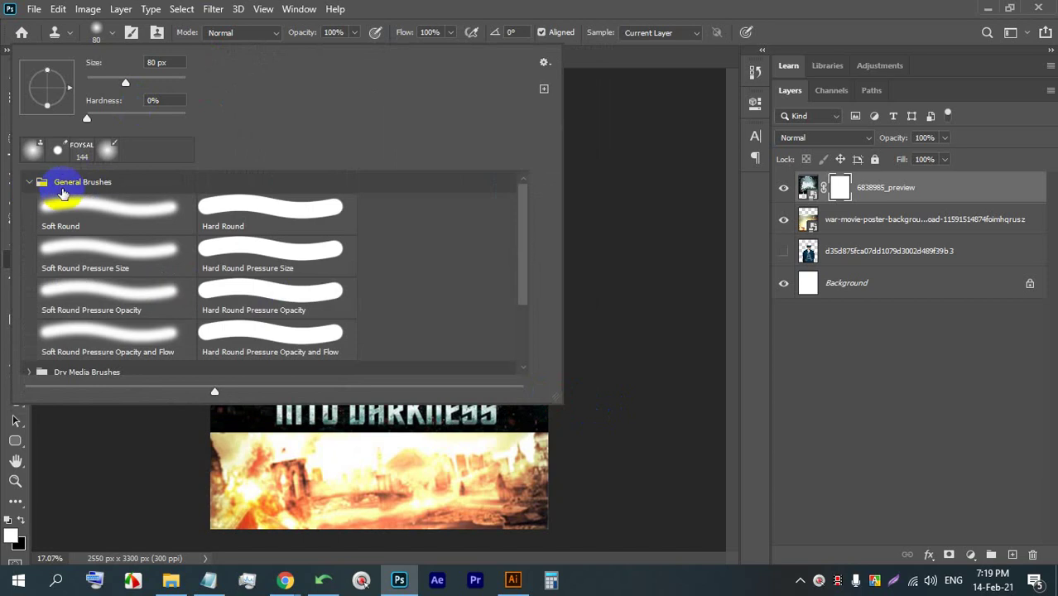
pyautogui.doubleClick(119, 210)
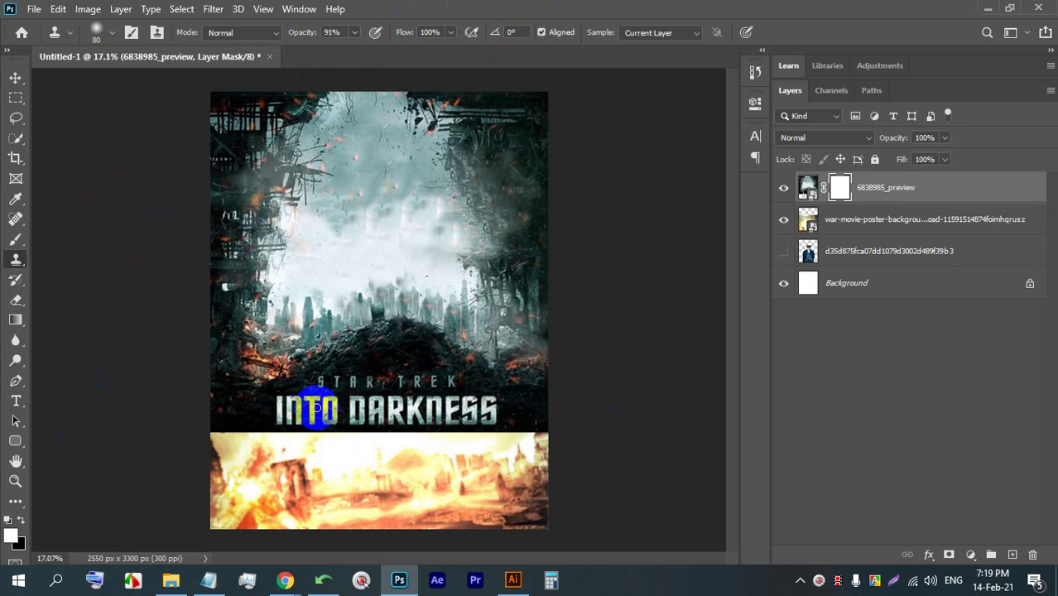
# - Shrink the brush and try painting on the poster's mask, dismissing the error messages
pyautogui.press('[')
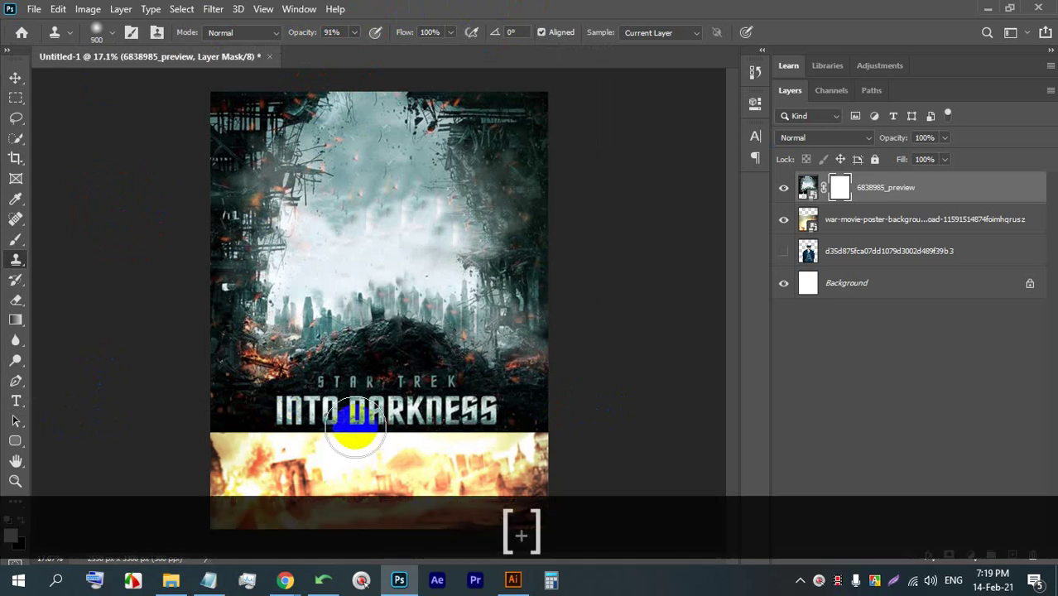
pyautogui.press('[')
pyautogui.press('[')
pyautogui.press('[')
pyautogui.click(513, 420)
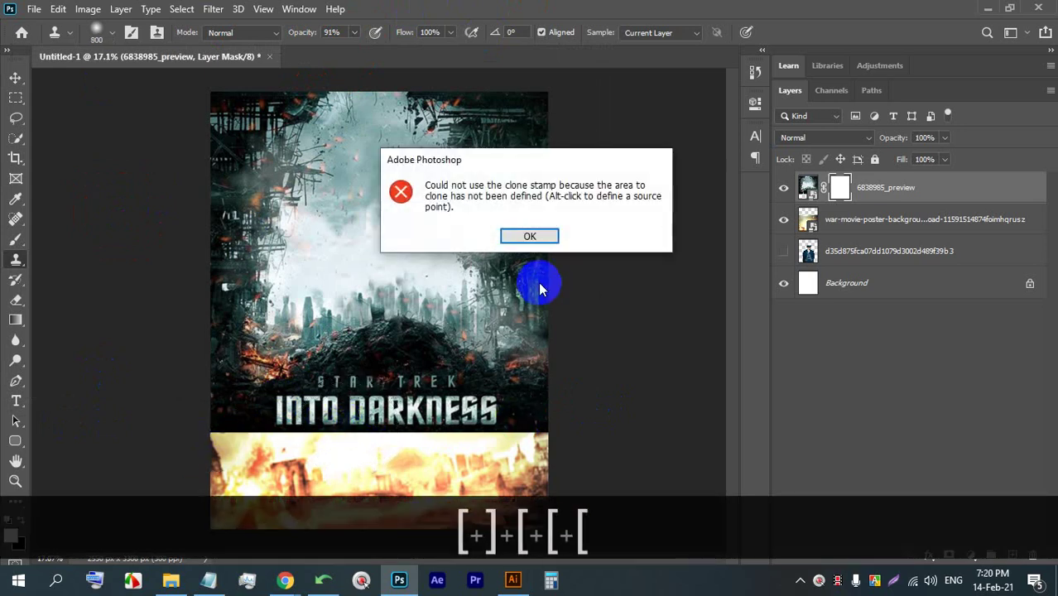
pyautogui.click(528, 238)
pyautogui.click(831, 188)
pyautogui.click(514, 406)
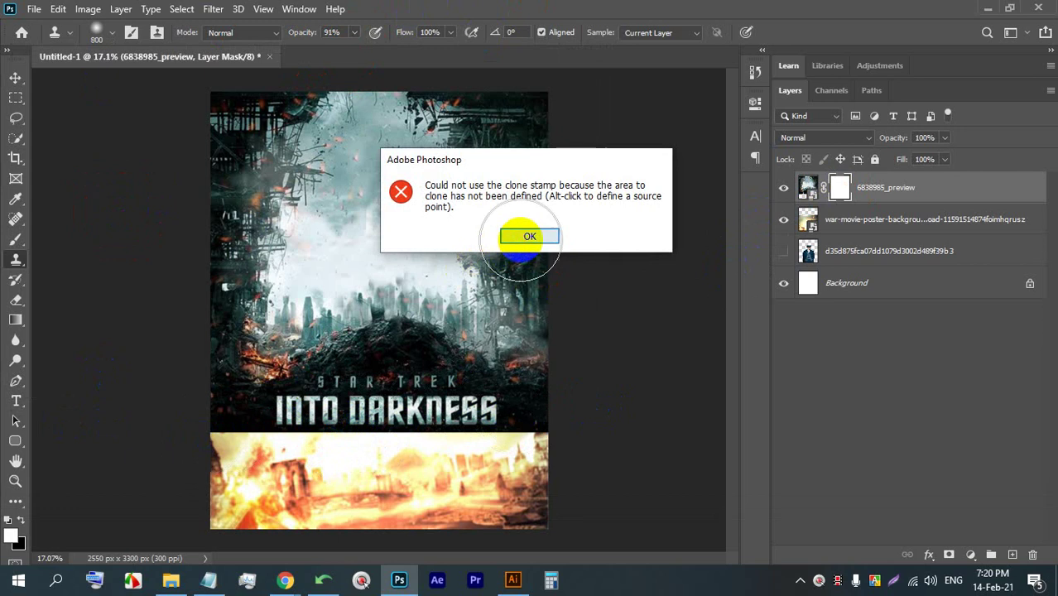
pyautogui.click(525, 238)
# - Switch to the Hard Round Pressure Opacity brush at 900 px with black as foreground
pyautogui.click(16, 240)
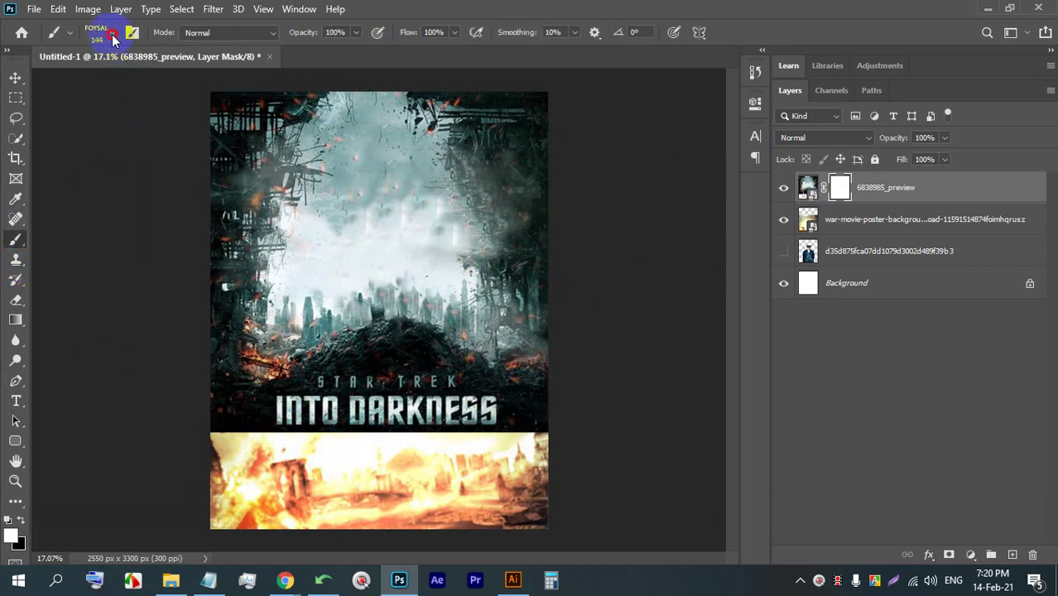
pyautogui.click(112, 34)
pyautogui.click(242, 187)
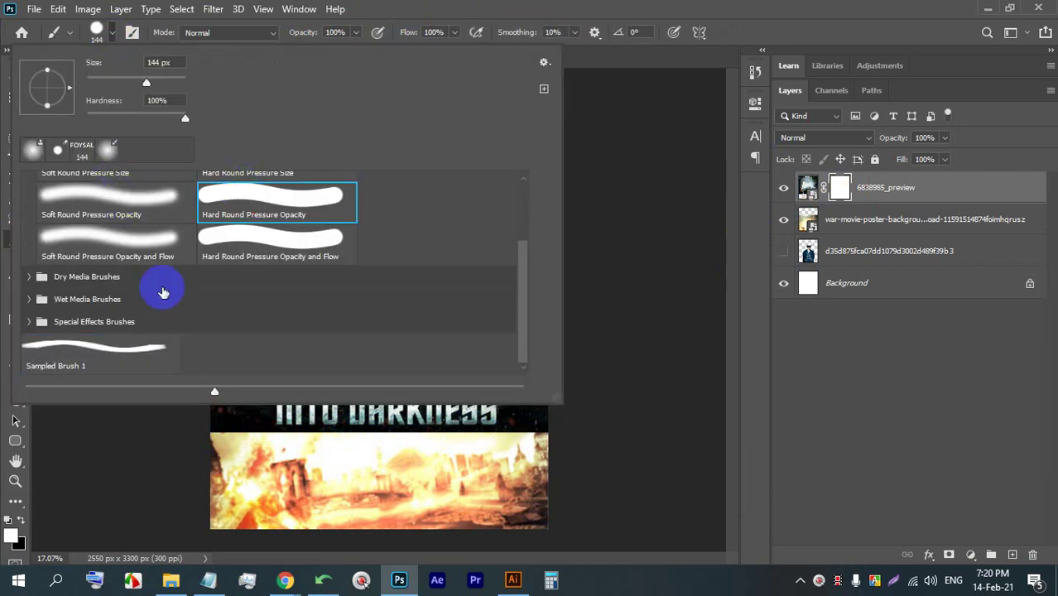
pyautogui.click(452, 10)
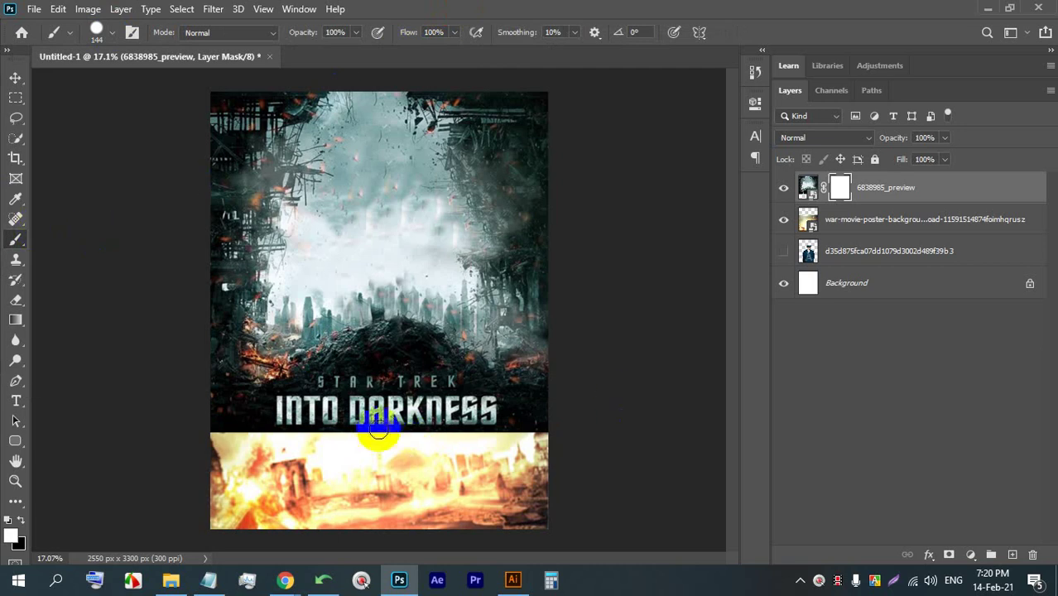
pyautogui.press(']')
pyautogui.press(']')
pyautogui.press(']')
pyautogui.press(']')
pyautogui.press(']')
pyautogui.press(']')
pyautogui.press(']')
pyautogui.press(']')
pyautogui.press(']')
pyautogui.press(']')
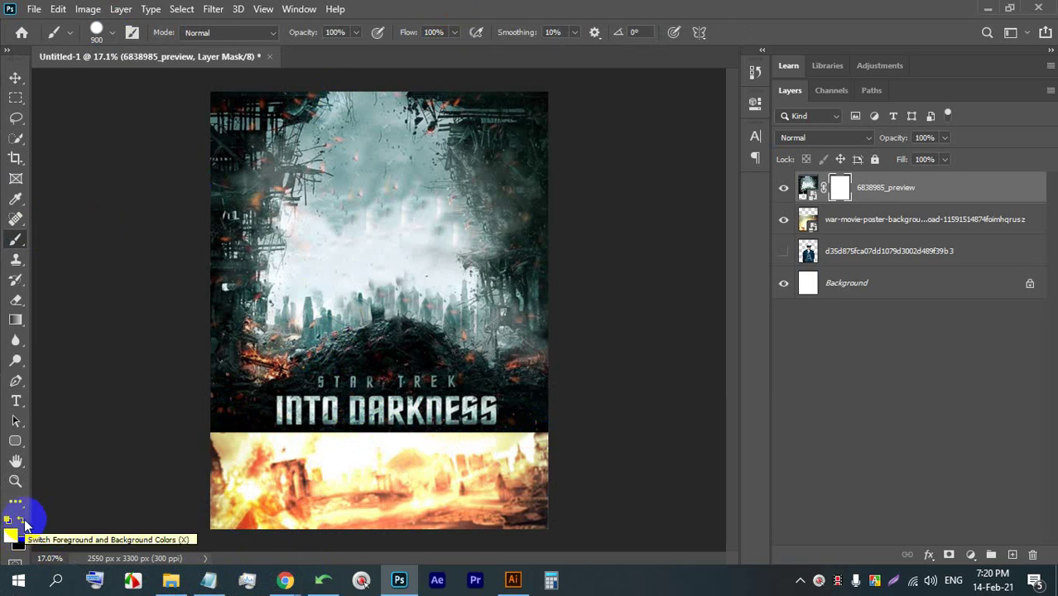
pyautogui.press('x')
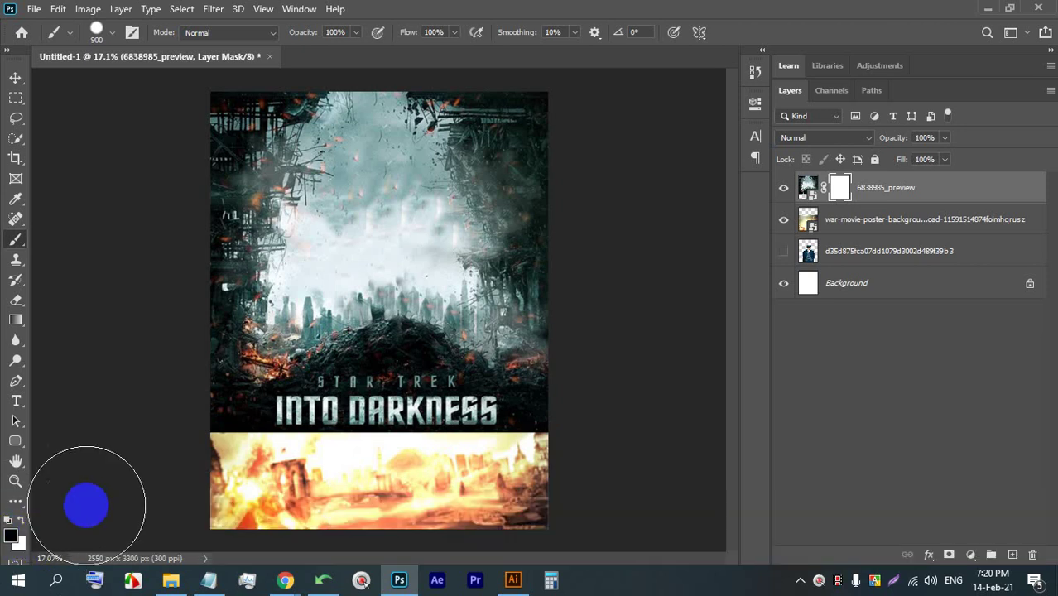
# - Paint black mask strokes over the poster's lower band, lowering brush flow to 52%
pyautogui.moveTo(190, 471)
pyautogui.mouseDown()
pyautogui.moveTo(241, 451)
pyautogui.moveTo(575, 451)
pyautogui.mouseUp()
pyautogui.moveTo(189, 437)
pyautogui.mouseDown()
pyautogui.moveTo(166, 439)
pyautogui.moveTo(520, 410)
pyautogui.moveTo(111, 336)
pyautogui.moveTo(330, 307)
pyautogui.mouseUp()
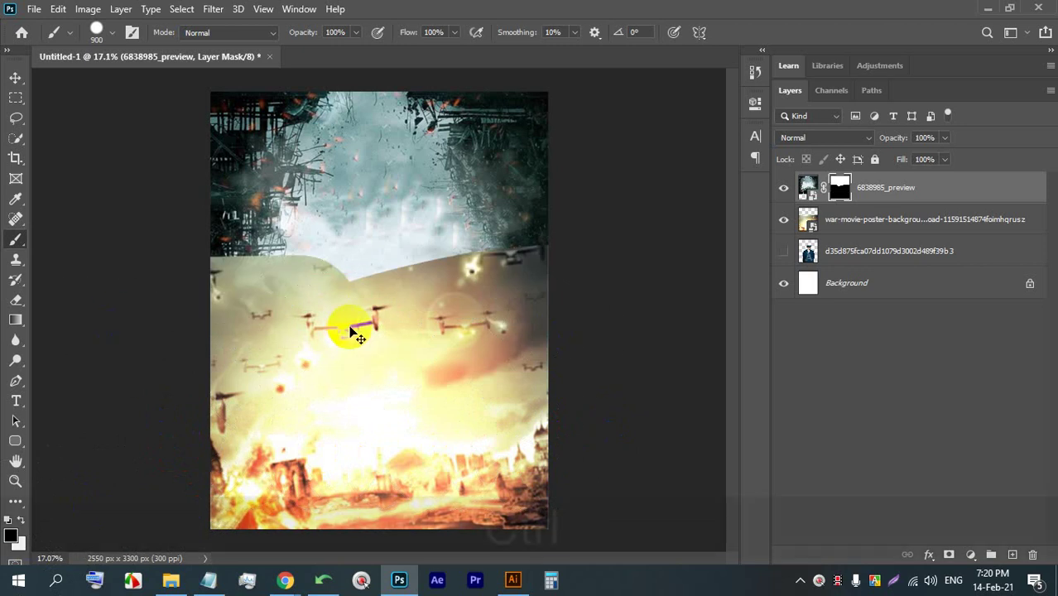
pyautogui.hotkey('ctrl', 'z')
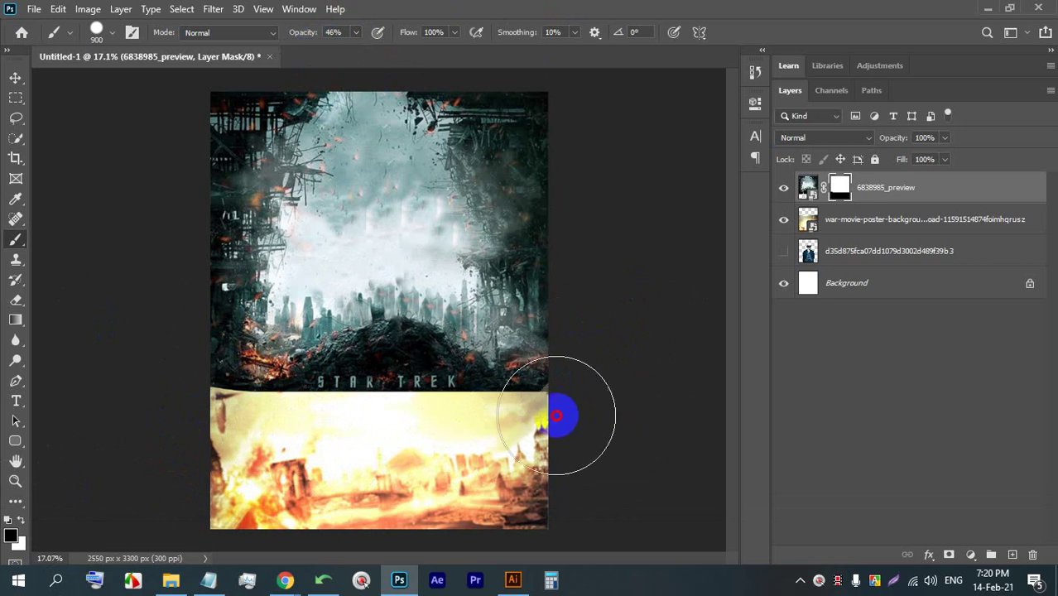
pyautogui.moveTo(562, 420)
pyautogui.mouseDown()
pyautogui.moveTo(259, 449)
pyautogui.moveTo(215, 442)
pyautogui.moveTo(467, 427)
pyautogui.moveTo(255, 413)
pyautogui.moveTo(507, 360)
pyautogui.mouseUp()
pyautogui.click(455, 33)
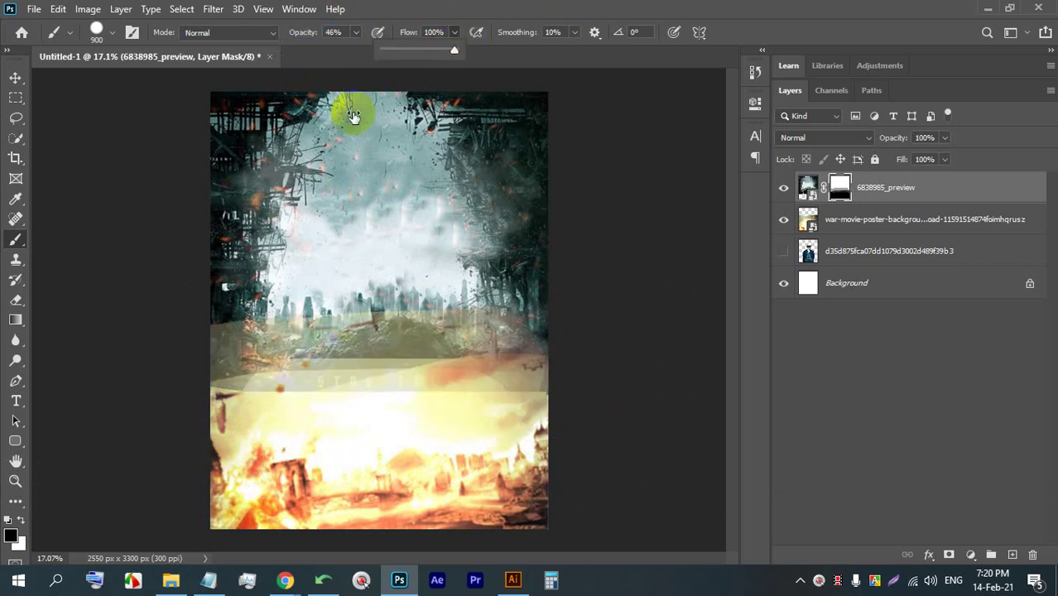
pyautogui.click(418, 50)
pyautogui.moveTo(497, 418)
pyautogui.mouseDown()
pyautogui.moveTo(229, 425)
pyautogui.moveTo(467, 349)
pyautogui.moveTo(510, 349)
pyautogui.moveTo(157, 327)
pyautogui.moveTo(559, 354)
pyautogui.moveTo(362, 324)
pyautogui.moveTo(139, 313)
pyautogui.moveTo(433, 323)
pyautogui.mouseUp()
# - Undo the mask strokes to restore the city band and STAR TREK text
pyautogui.hotkey('ctrl', 'z')
pyautogui.hotkey('ctrl', 'z')
pyautogui.hotkey('ctrl', 'z')
pyautogui.hotkey('ctrl', 'z')
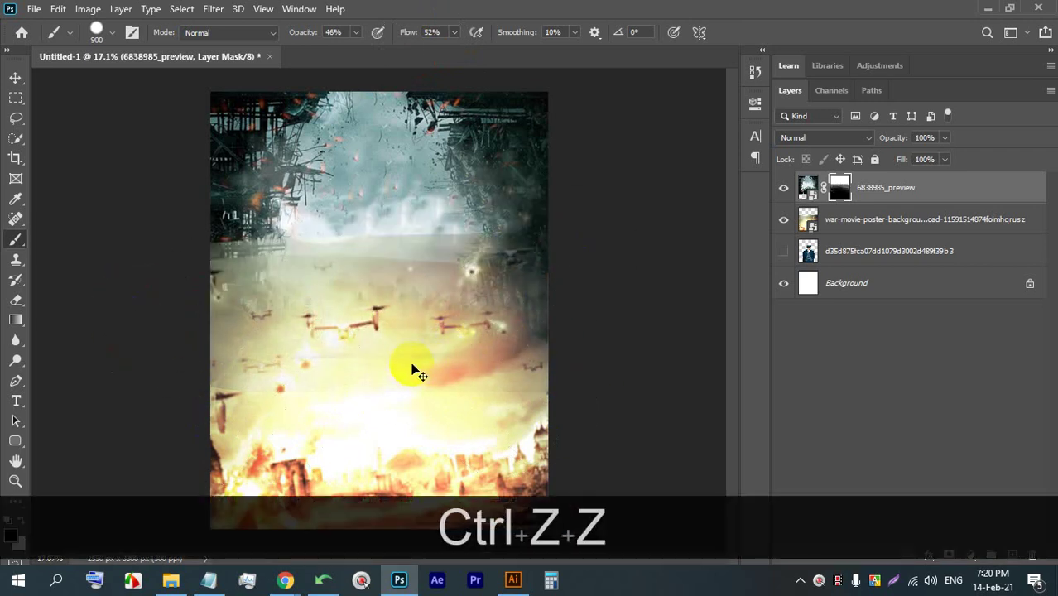
pyautogui.hotkey('ctrl', 'z')
pyautogui.hotkey('ctrl', 'z')
pyautogui.hotkey('ctrl', 'z')
pyautogui.hotkey('ctrl', 'z')
pyautogui.hotkey('ctrl', 'z')
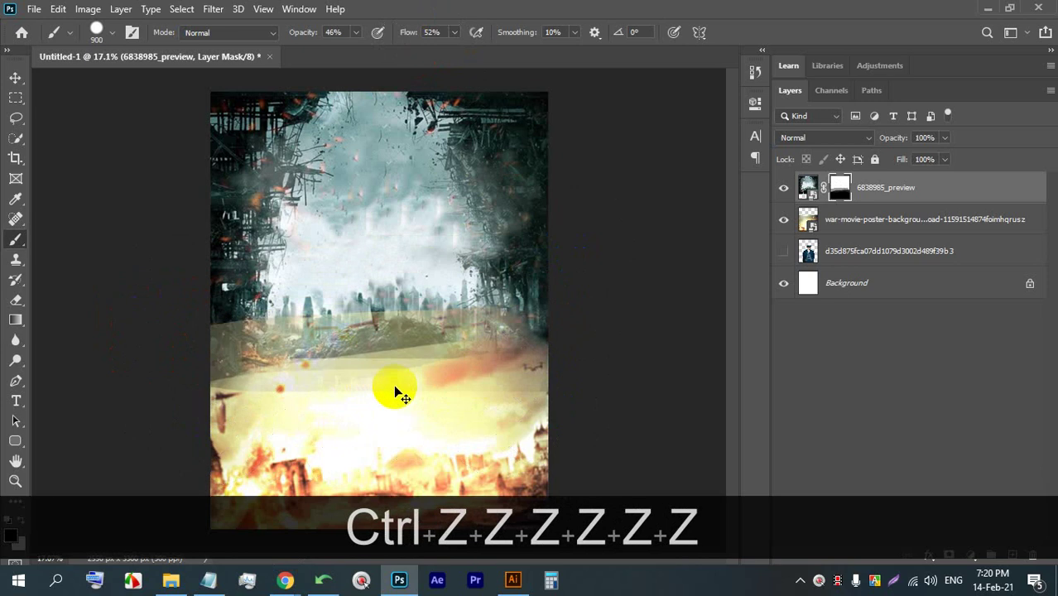
pyautogui.hotkey('ctrl', 'z')
pyautogui.hotkey('ctrl', 'z')
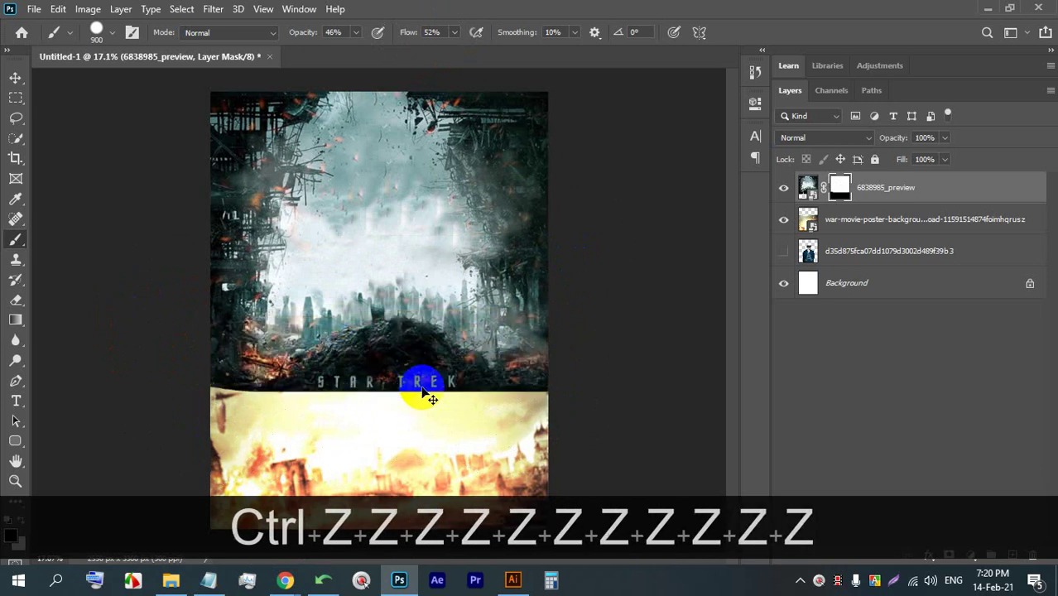
pyautogui.moveTo(170, 383)
pyautogui.mouseDown()
pyautogui.moveTo(593, 346)
pyautogui.moveTo(461, 390)
pyautogui.moveTo(584, 404)
pyautogui.moveTo(225, 377)
pyautogui.moveTo(452, 362)
pyautogui.mouseUp()
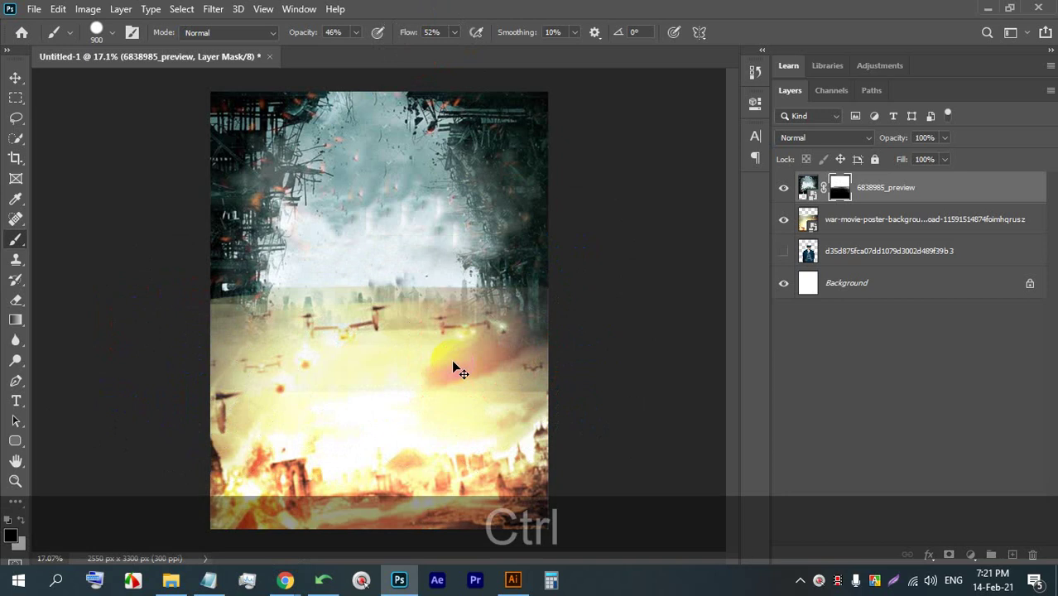
pyautogui.hotkey('ctrl', 'z')
pyautogui.hotkey('ctrl', 'z')
pyautogui.hotkey('ctrl', 'z')
pyautogui.hotkey('ctrl', 'z')
pyautogui.hotkey('ctrl', 'z')
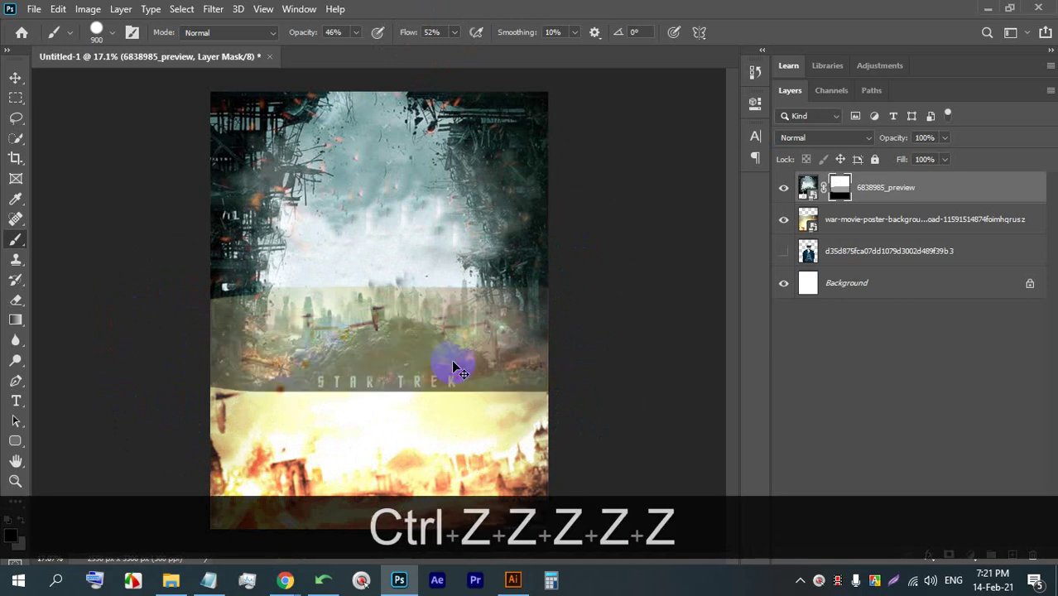
pyautogui.hotkey('ctrl', 'z')
pyautogui.hotkey('ctrl', 'z')
pyautogui.hotkey('ctrl', 'z')
pyautogui.hotkey('ctrl', 'z')
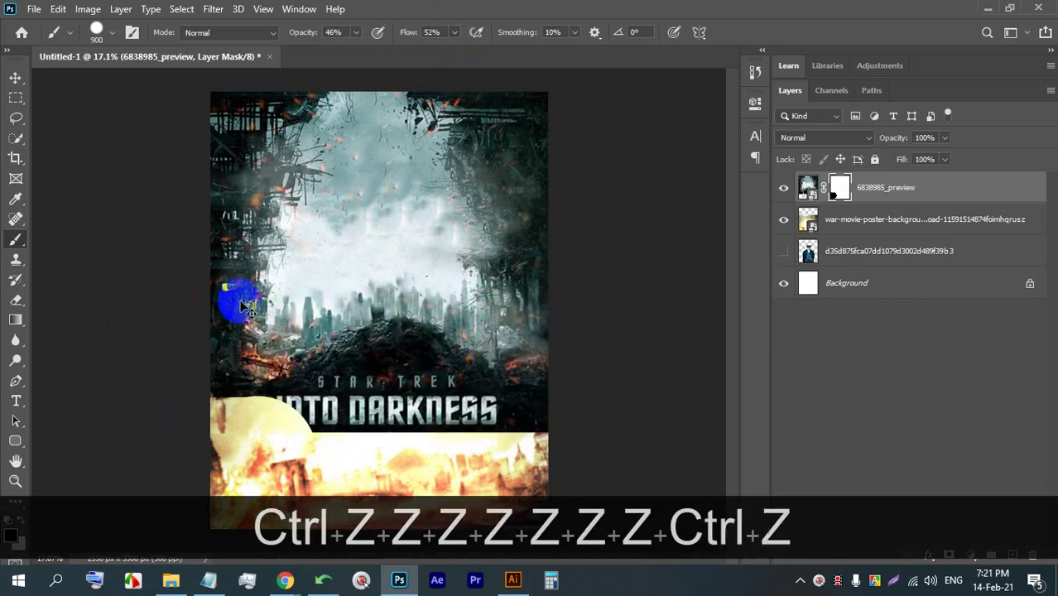
# - Pick the Soft Round Pressure brush and fade the poster's lower edge into the fire
pyautogui.click(111, 33)
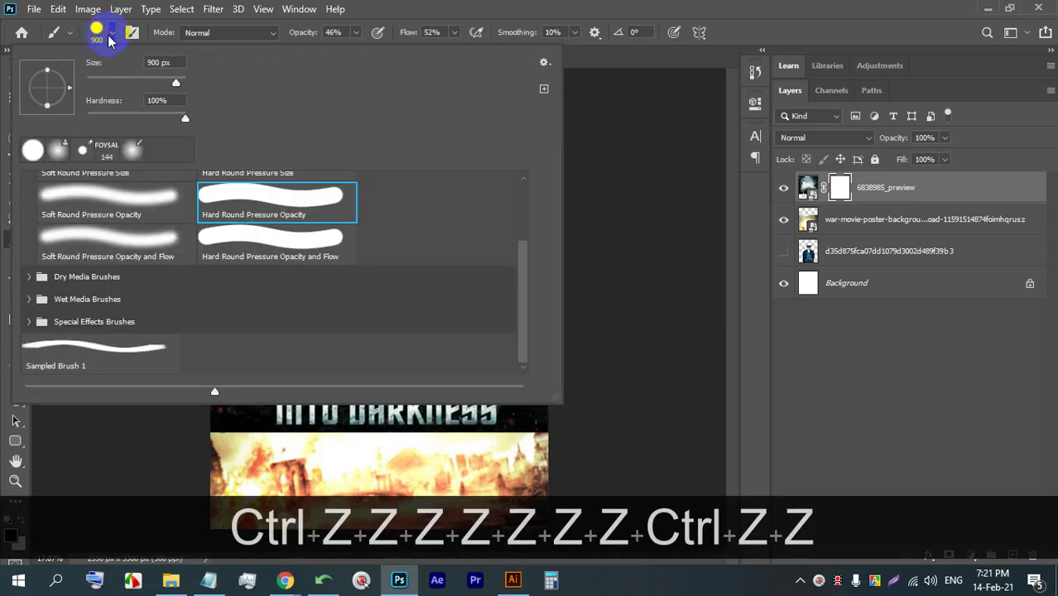
pyautogui.doubleClick(147, 243)
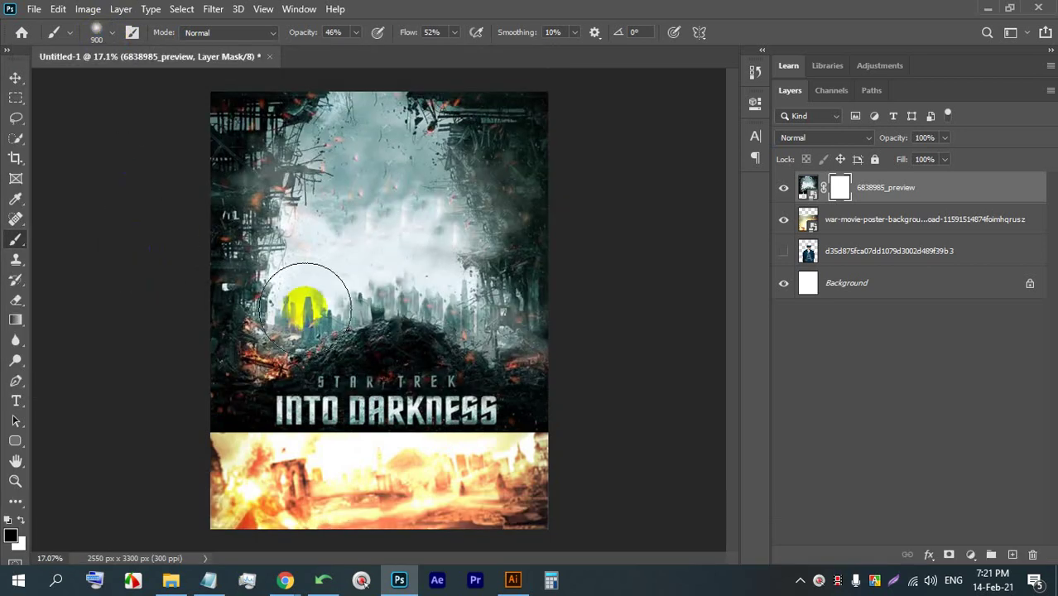
pyautogui.moveTo(228, 456)
pyautogui.mouseDown()
pyautogui.moveTo(318, 459)
pyautogui.moveTo(330, 449)
pyautogui.moveTo(177, 453)
pyautogui.moveTo(337, 451)
pyautogui.mouseUp()
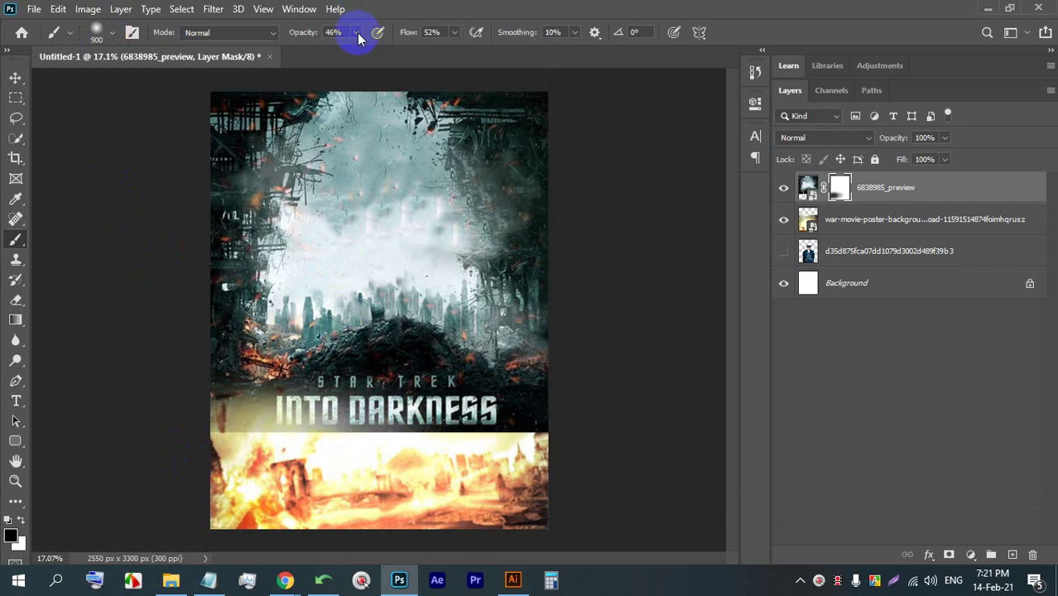
pyautogui.click(368, 21)
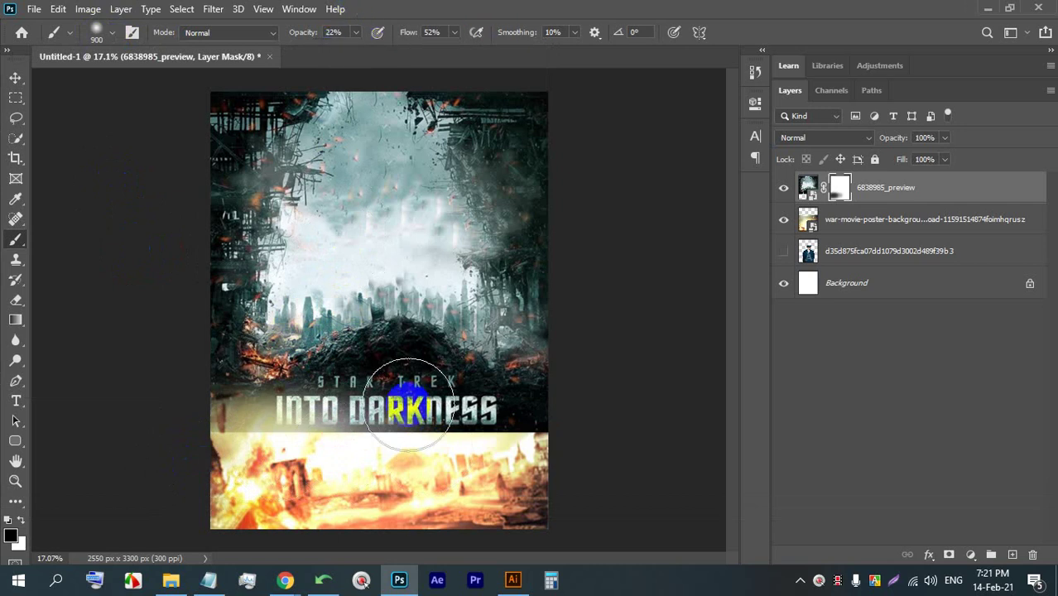
pyautogui.moveTo(537, 451)
pyautogui.mouseDown()
pyautogui.moveTo(198, 447)
pyautogui.moveTo(396, 461)
pyautogui.moveTo(213, 448)
pyautogui.moveTo(543, 425)
pyautogui.moveTo(326, 436)
pyautogui.moveTo(542, 425)
pyautogui.moveTo(543, 359)
pyautogui.moveTo(531, 426)
pyautogui.moveTo(406, 439)
pyautogui.moveTo(517, 426)
pyautogui.moveTo(467, 451)
pyautogui.mouseUp()
pyautogui.moveTo(571, 450); pyautogui.dragTo(357, 439)
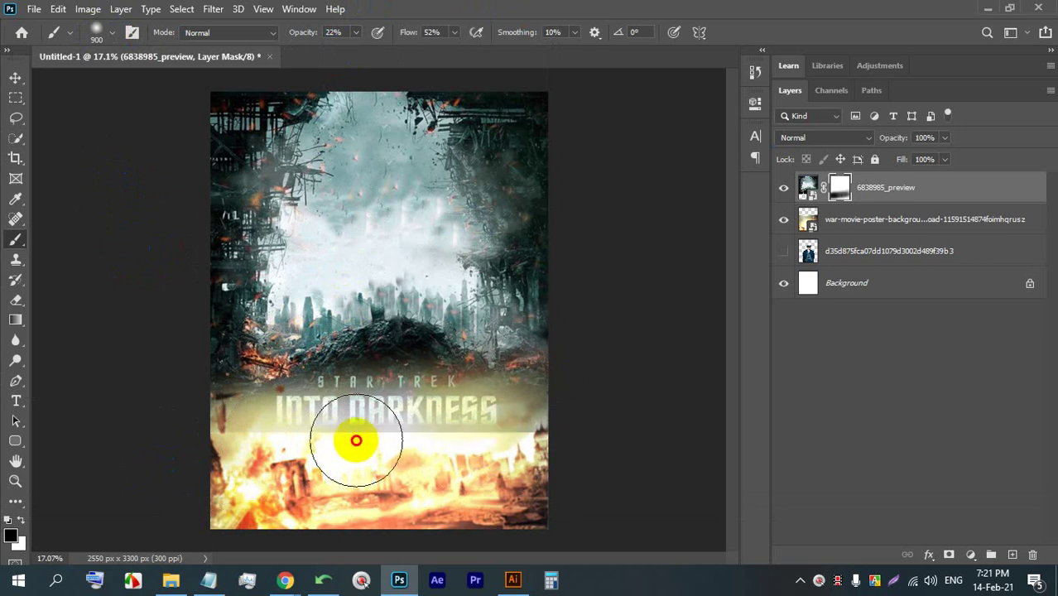
# - Lower opacity to about 24% and flow to 26%, then blend the seam and mid-city band
pyautogui.click(356, 34)
pyautogui.moveTo(371, 48)
pyautogui.mouseDown()
pyautogui.moveTo(435, 48)
pyautogui.moveTo(508, 1)
pyautogui.mouseUp()
pyautogui.moveTo(571, 422)
pyautogui.mouseDown()
pyautogui.moveTo(208, 456)
pyautogui.moveTo(537, 420)
pyautogui.moveTo(246, 435)
pyautogui.moveTo(379, 415)
pyautogui.moveTo(493, 420)
pyautogui.moveTo(324, 425)
pyautogui.mouseUp()
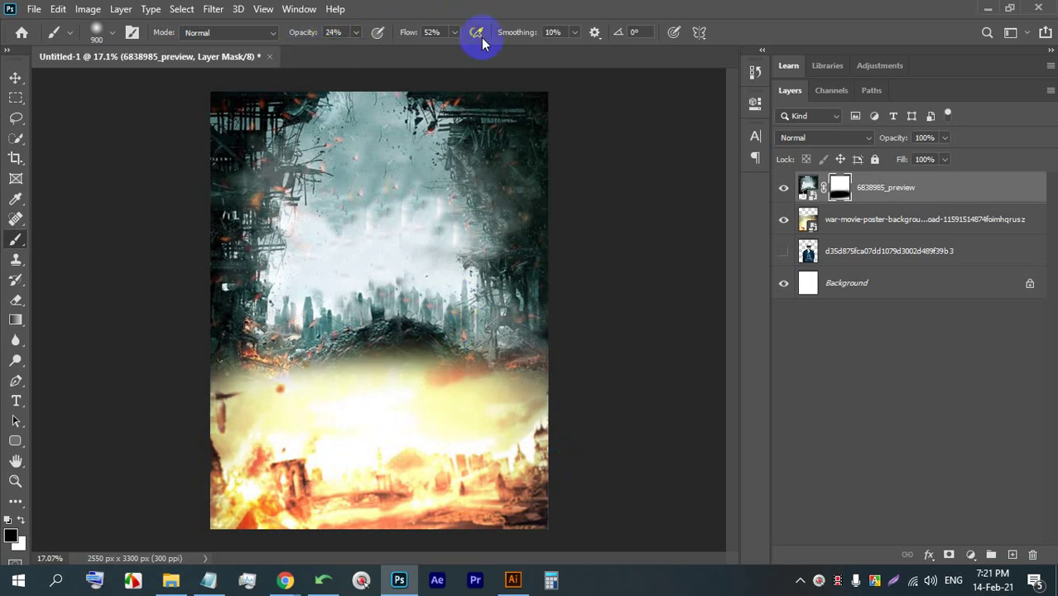
pyautogui.moveTo(437, 50); pyautogui.dragTo(435, 50)
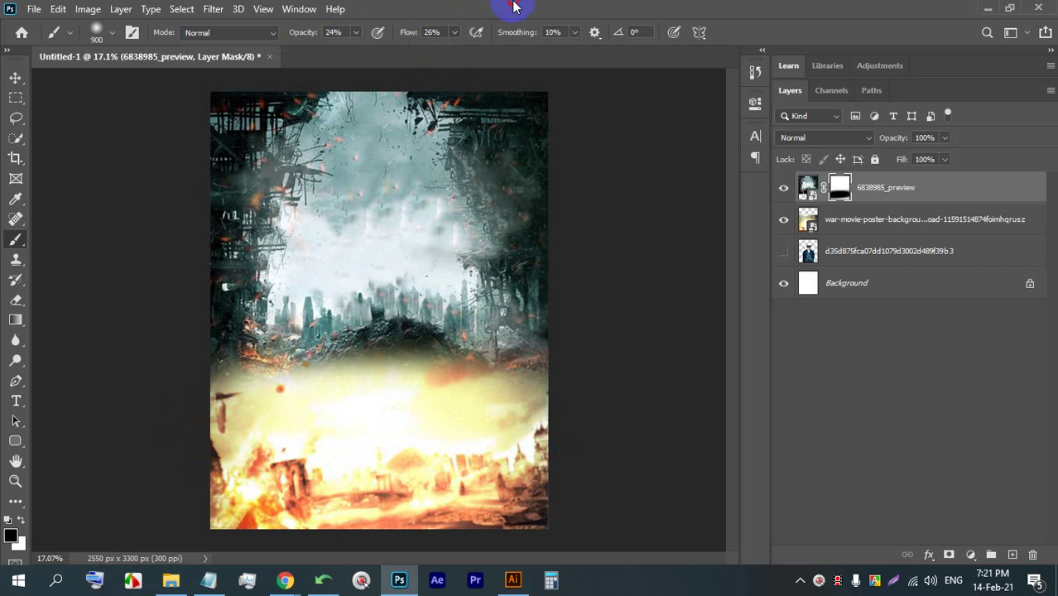
pyautogui.moveTo(528, 372)
pyautogui.mouseDown()
pyautogui.moveTo(383, 352)
pyautogui.moveTo(296, 362)
pyautogui.moveTo(437, 348)
pyautogui.moveTo(249, 364)
pyautogui.moveTo(500, 351)
pyautogui.moveTo(480, 361)
pyautogui.moveTo(324, 330)
pyautogui.moveTo(420, 374)
pyautogui.mouseUp()
pyautogui.moveTo(480, 310)
pyautogui.mouseDown()
pyautogui.moveTo(410, 331)
pyautogui.moveTo(402, 371)
pyautogui.moveTo(432, 318)
pyautogui.mouseUp()
pyautogui.scroll(6, 224, 344)
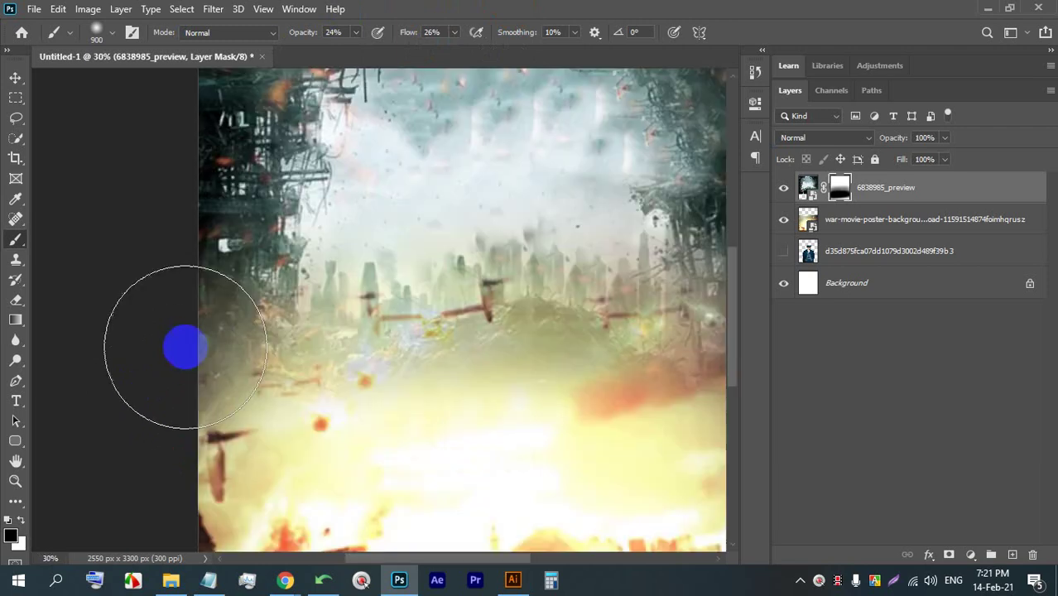
pyautogui.scroll(-5, 187, 296)
pyautogui.scroll(1, 503, 362)
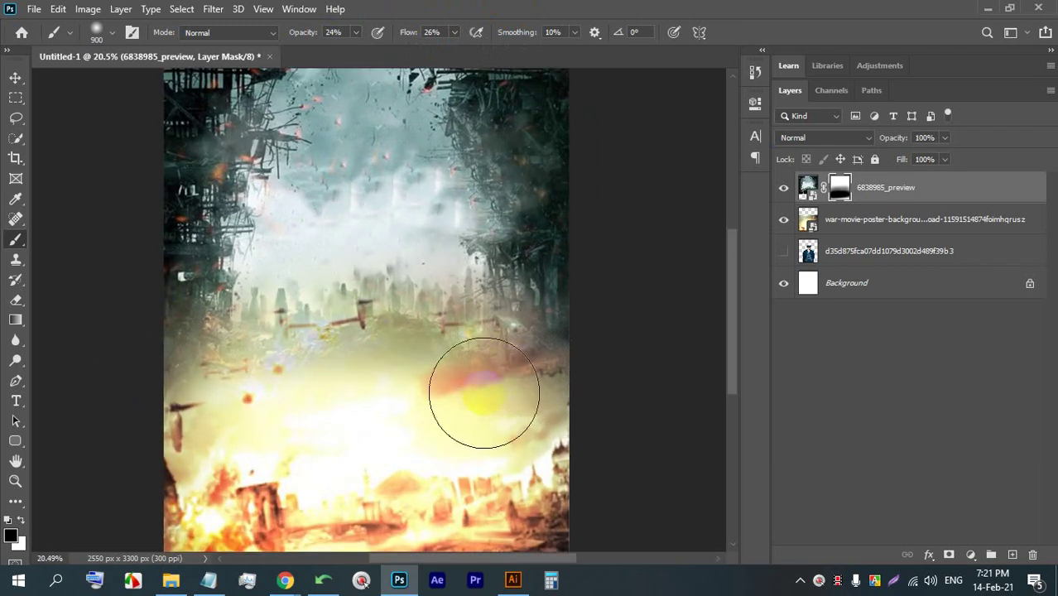
pyautogui.scroll(-1, 414, 343)
pyautogui.click(303, 388)
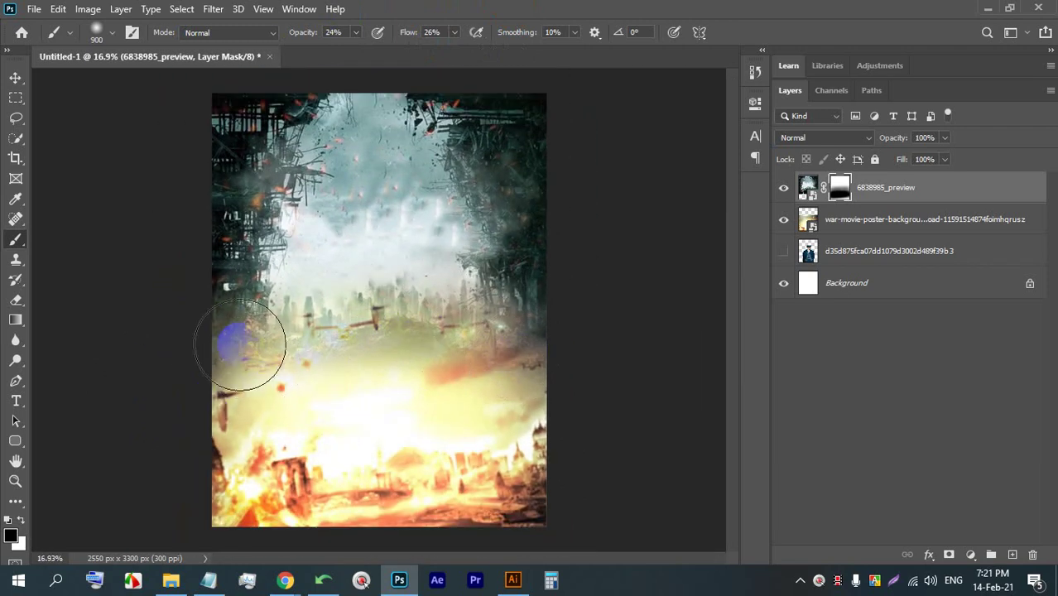
pyautogui.scroll(2, 236, 339)
pyautogui.scroll(-3, 208, 326)
pyautogui.click(14, 79)
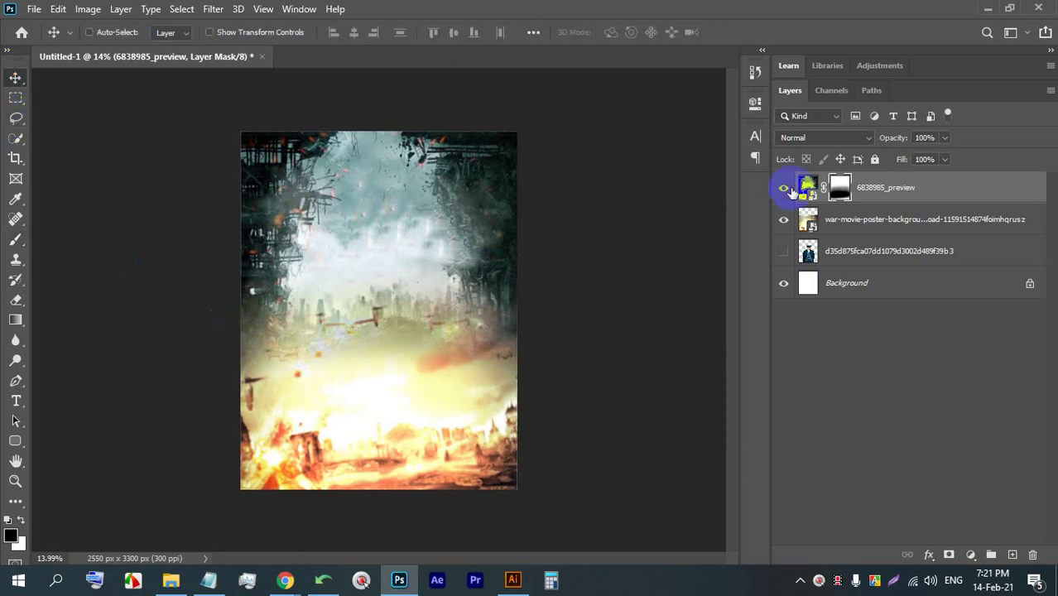
# - Target the city image instead of its mask and nudge 6838985_preview slightly lower
pyautogui.click(805, 186)
pyautogui.moveTo(372, 232)
pyautogui.mouseDown()
pyautogui.moveTo(363, 314)
pyautogui.moveTo(378, 265)
pyautogui.moveTo(373, 170)
pyautogui.moveTo(370, 238)
pyautogui.mouseUp()
pyautogui.scroll(1, 341, 308)
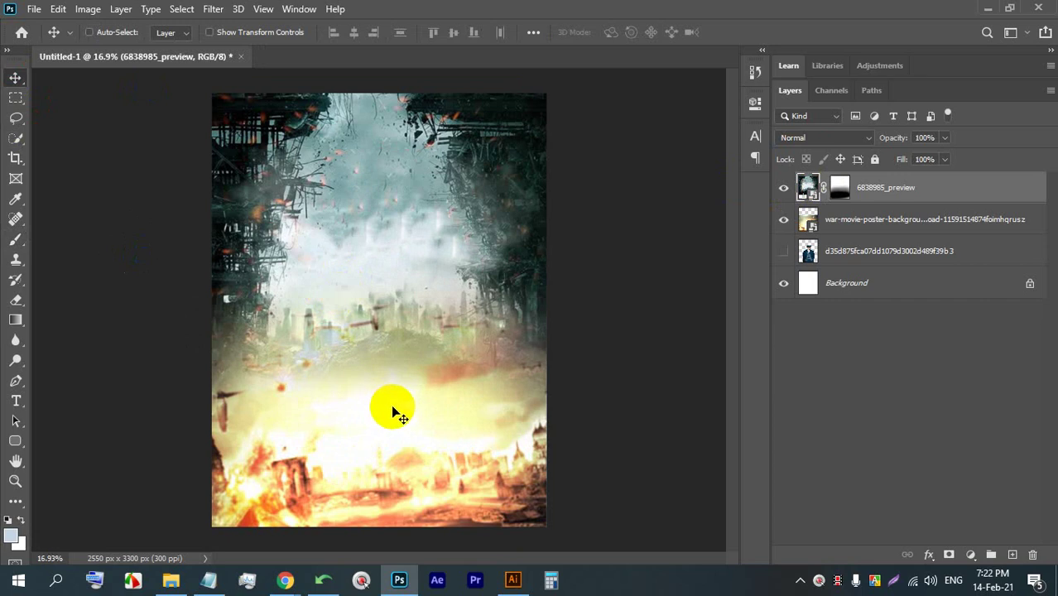
# - Add a Color Balance adjustment layer and rearrange the Layers and Properties panels
pyautogui.click(970, 554)
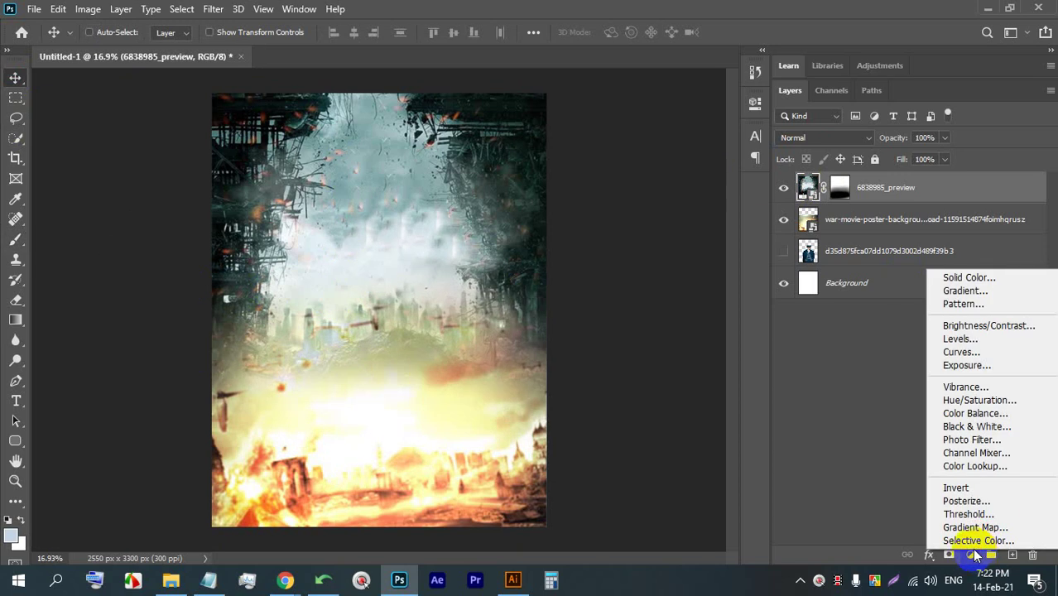
pyautogui.click(973, 414)
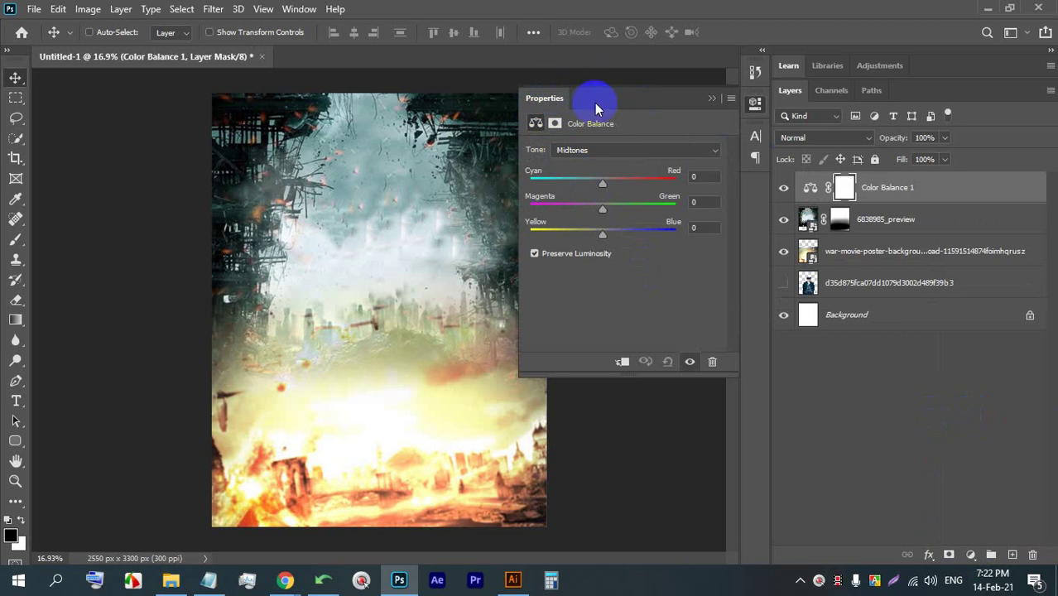
pyautogui.click(707, 98)
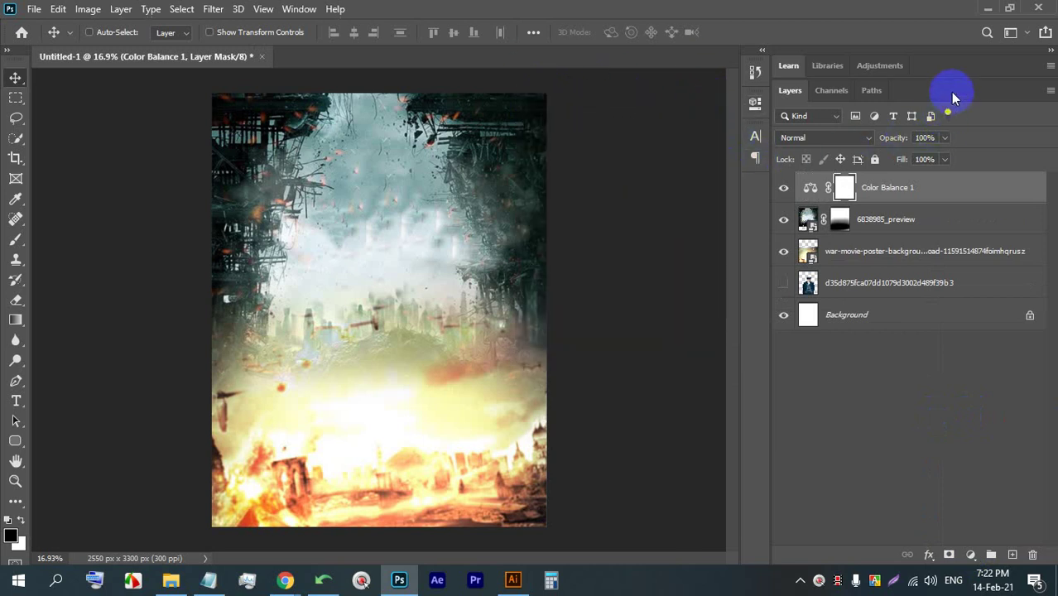
pyautogui.moveTo(951, 98); pyautogui.dragTo(635, 172)
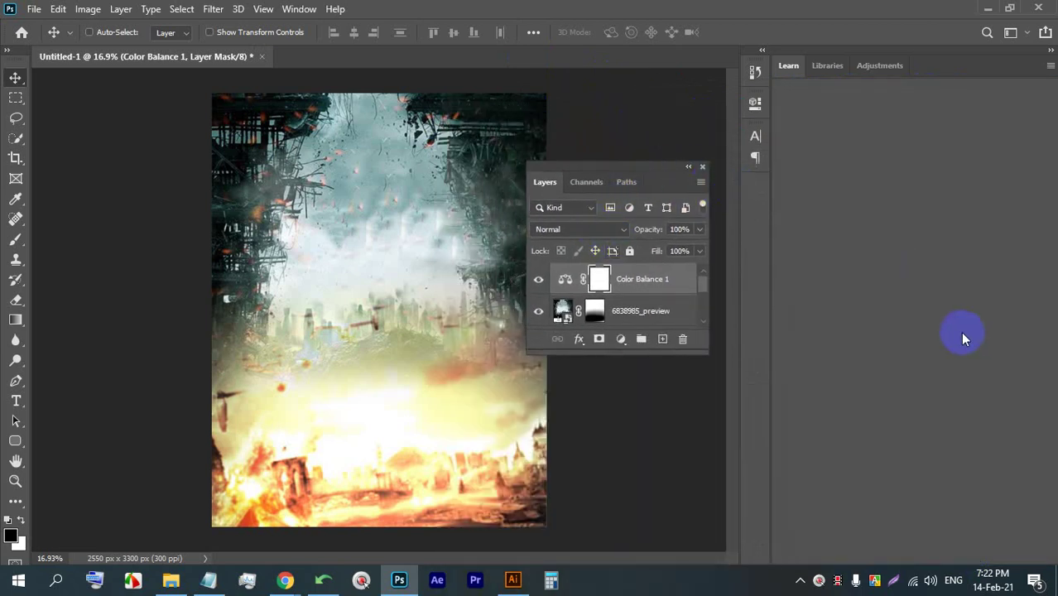
pyautogui.doubleClick(566, 278)
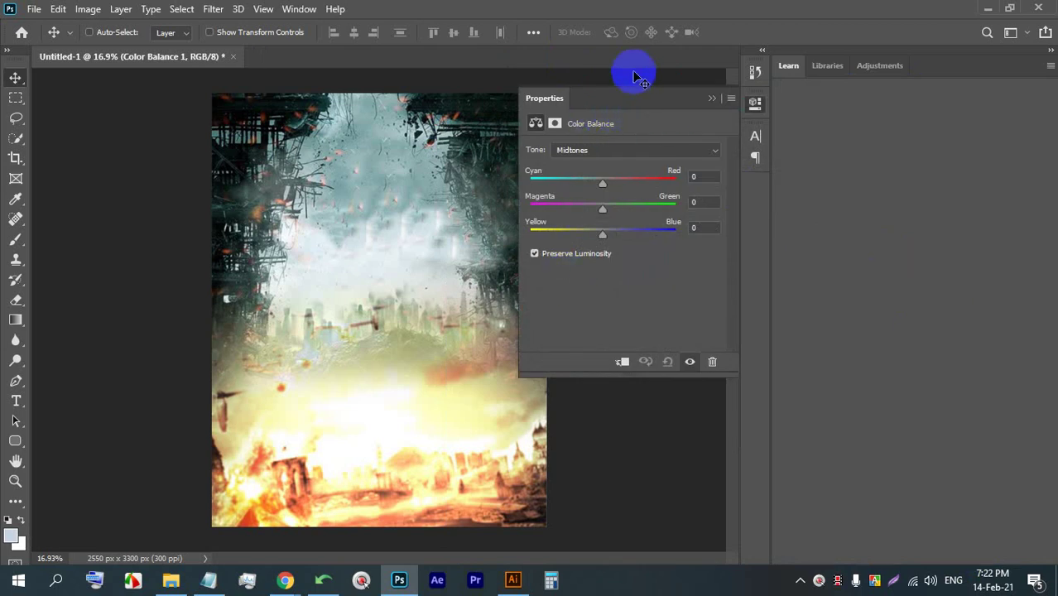
pyautogui.moveTo(631, 105); pyautogui.dragTo(137, 247)
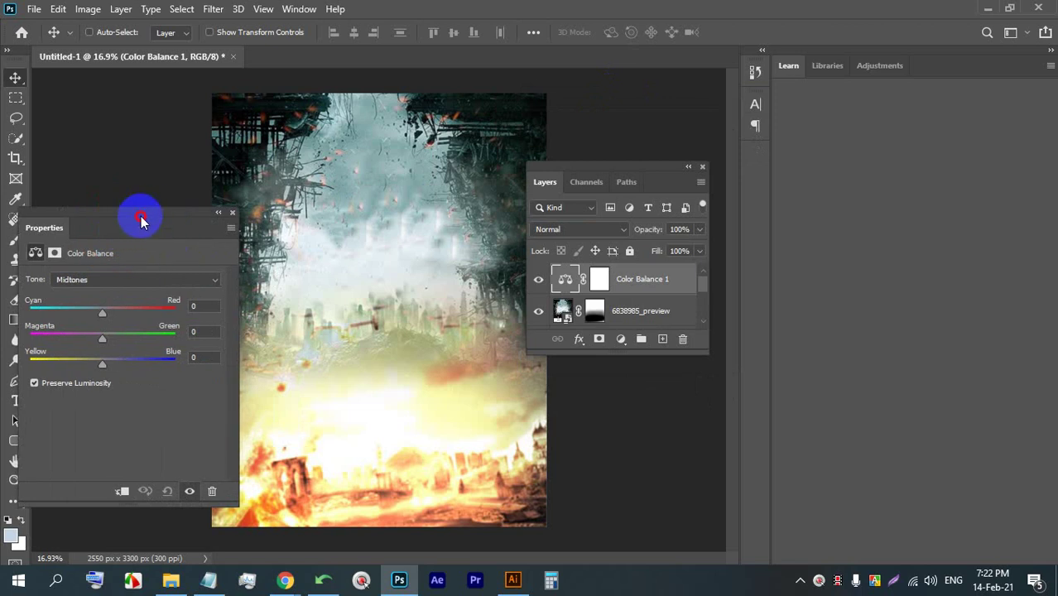
pyautogui.moveTo(138, 212); pyautogui.dragTo(147, 210)
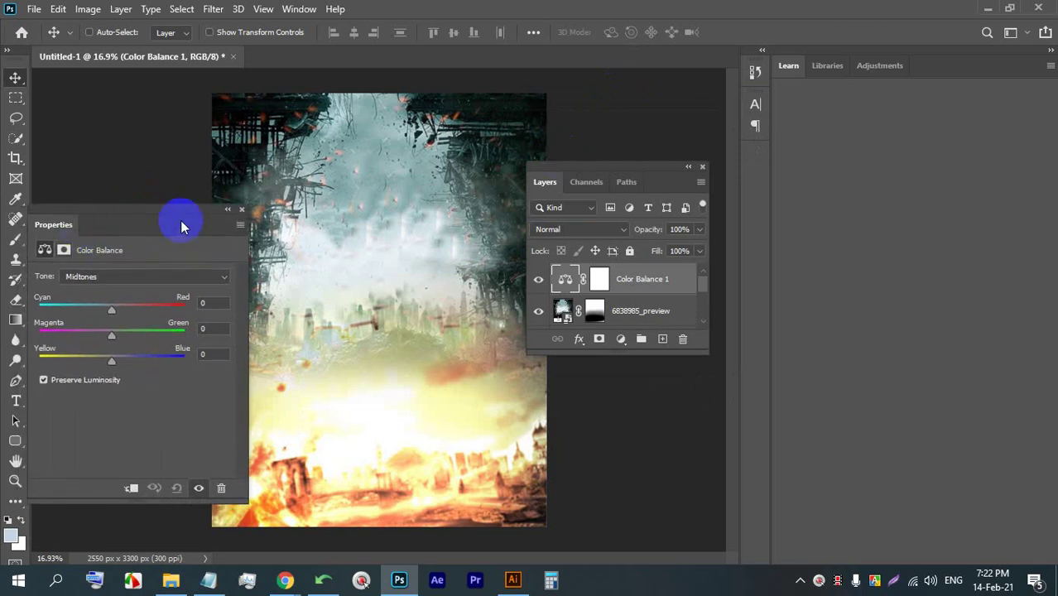
pyautogui.moveTo(602, 160); pyautogui.dragTo(766, 170)
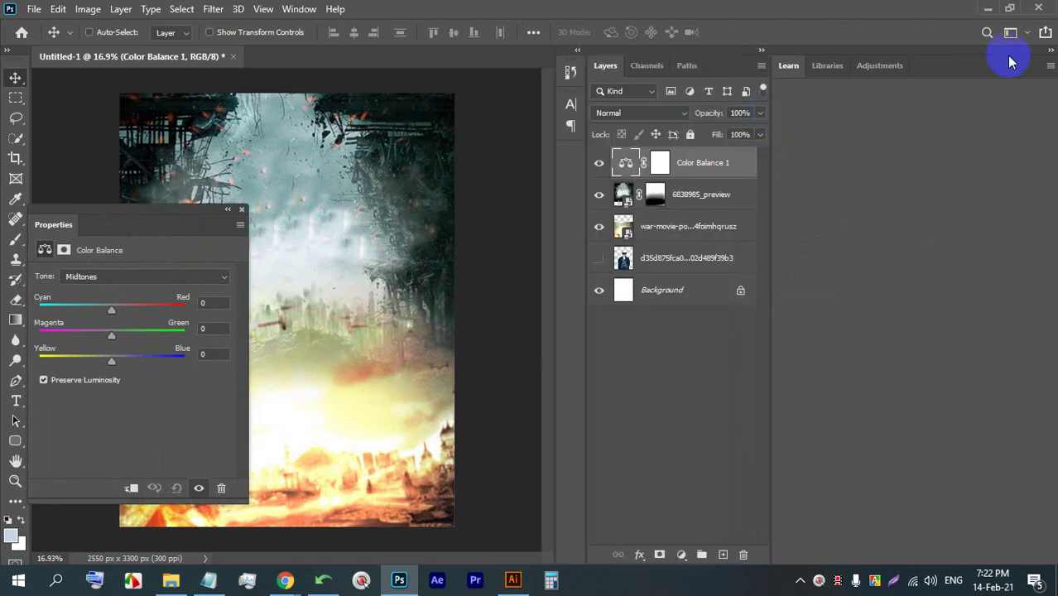
pyautogui.click(1049, 51)
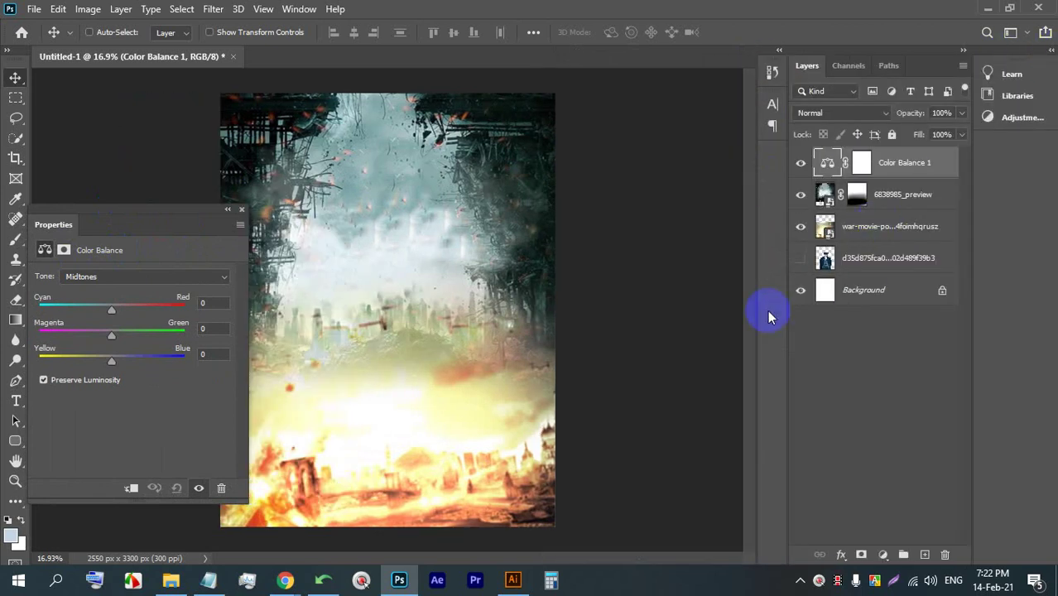
pyautogui.click(1049, 51)
# - Close the Learn, Libraries and Adjustments panels from their panel menus
pyautogui.click(1049, 66)
pyautogui.click(1028, 72)
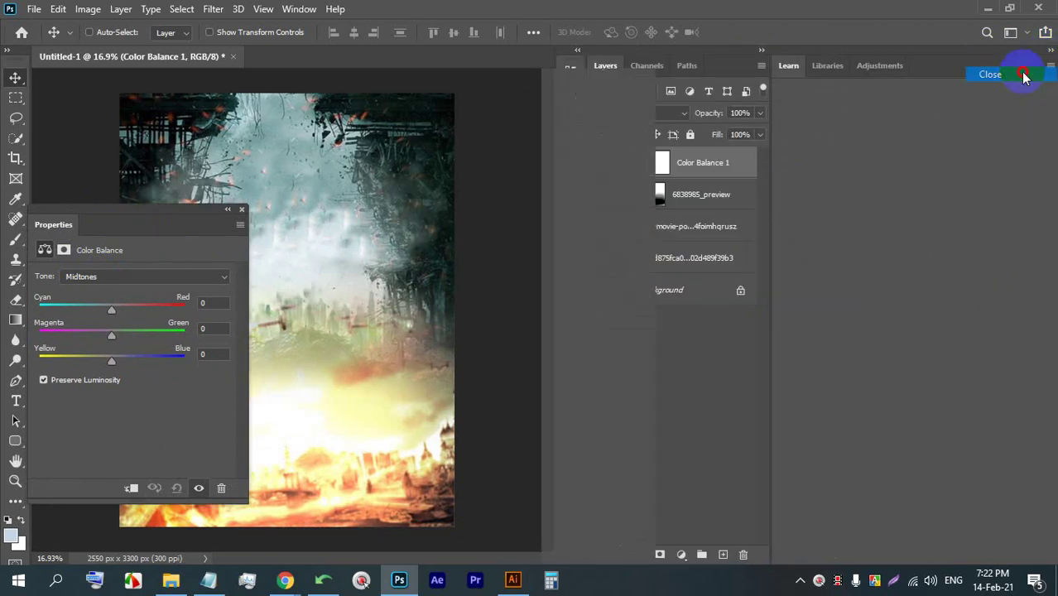
pyautogui.click(1049, 66)
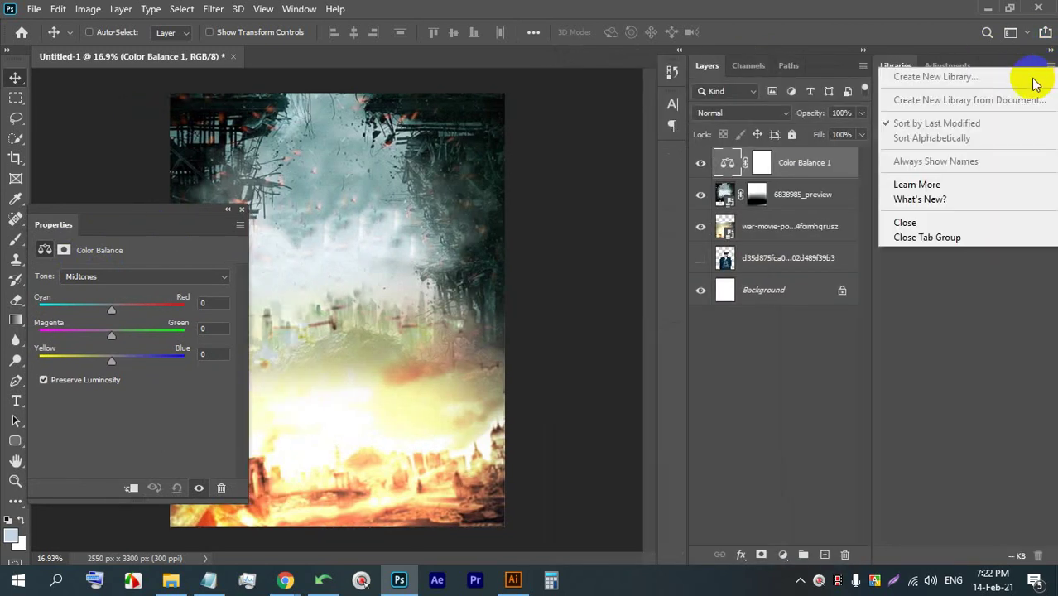
pyautogui.click(944, 220)
pyautogui.click(1049, 67)
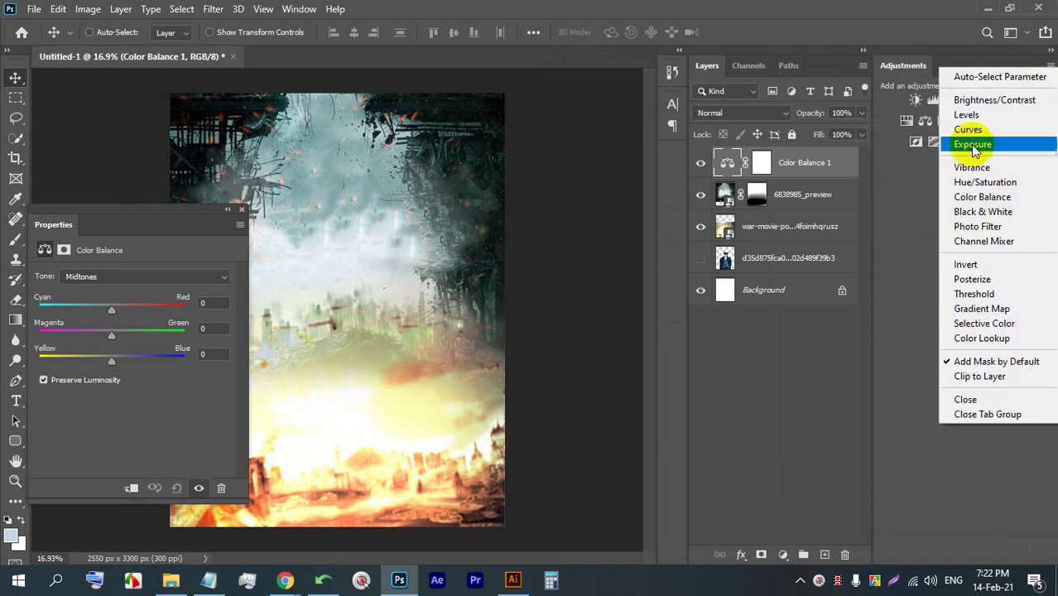
pyautogui.click(965, 399)
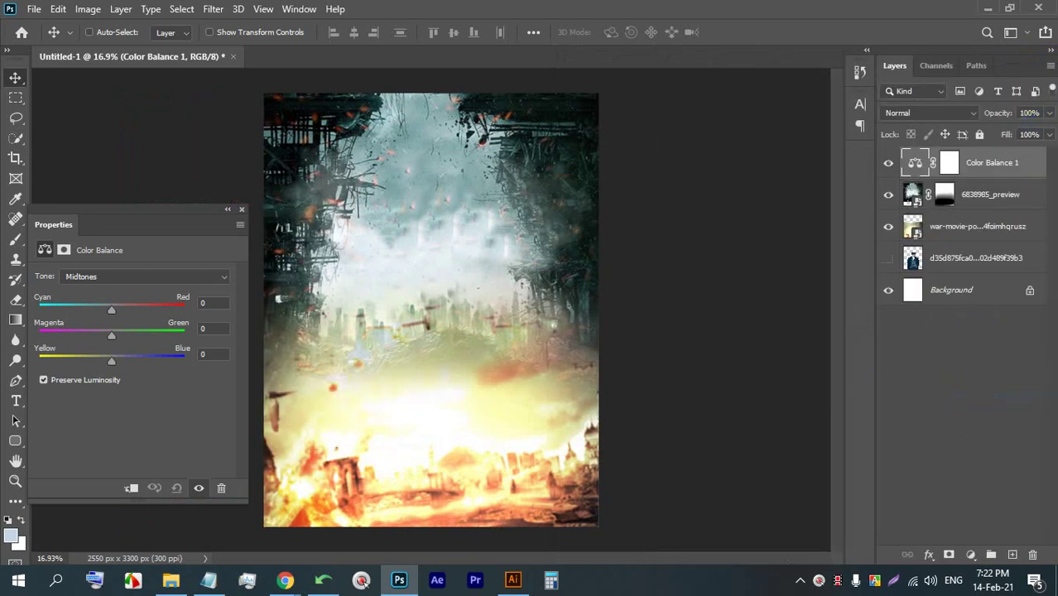
# - Delete the Color Balance 1 layer and bring the Google Meet window to the front
pyautogui.click(242, 210)
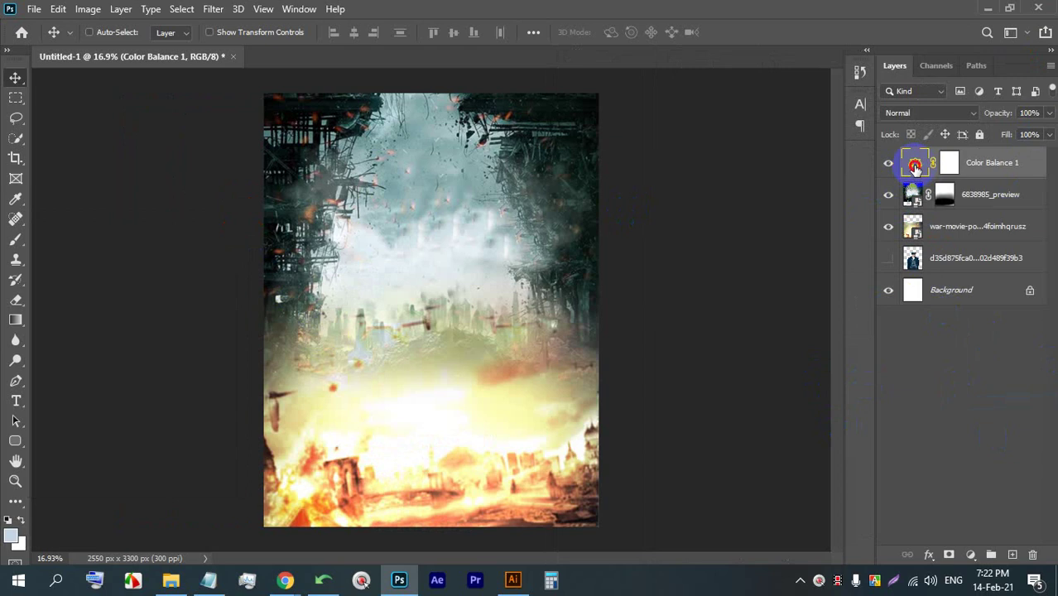
pyautogui.doubleClick(914, 166)
pyautogui.moveTo(97, 213); pyautogui.dragTo(711, 113)
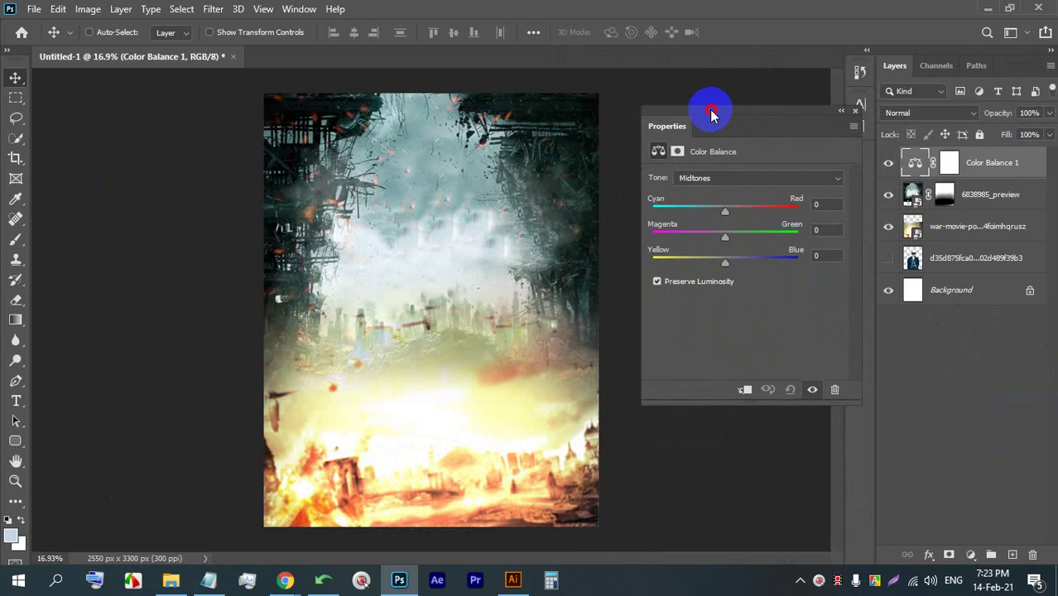
pyautogui.click(856, 112)
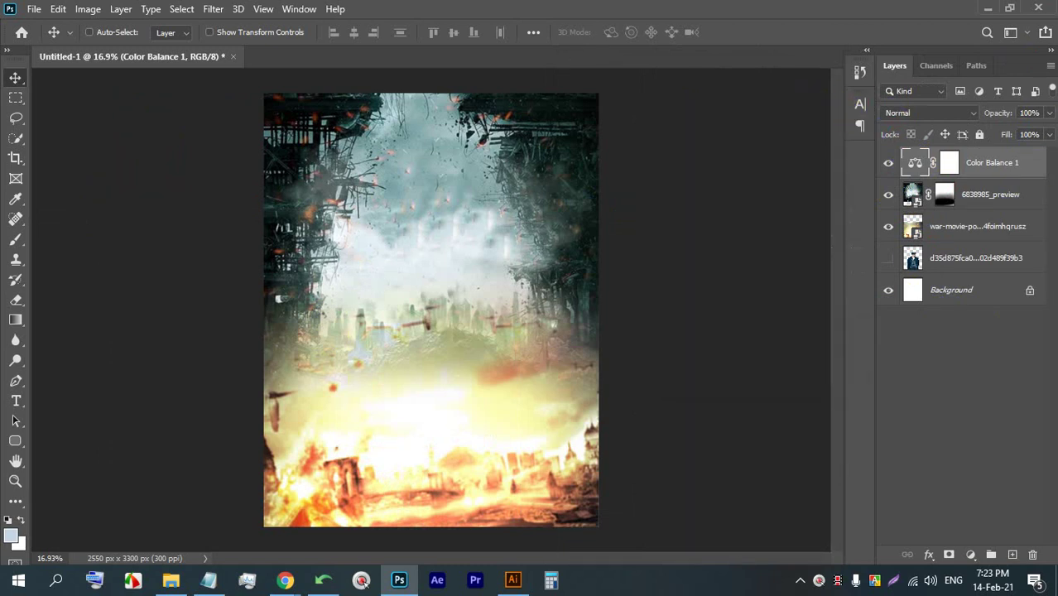
pyautogui.press('BackSpace')
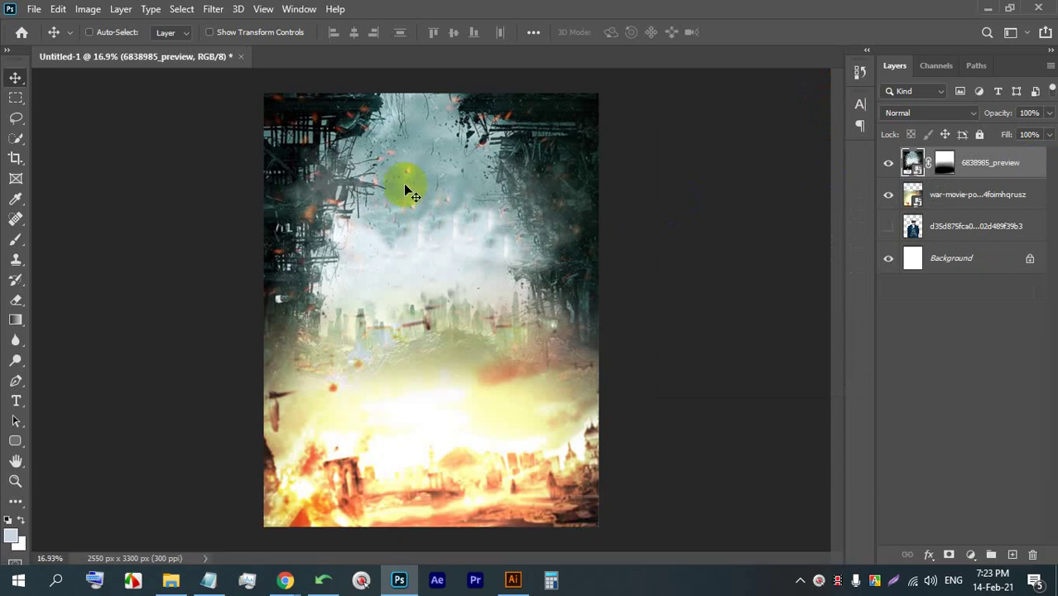
pyautogui.moveTo(285, 580)
pyautogui.click(256, 520)
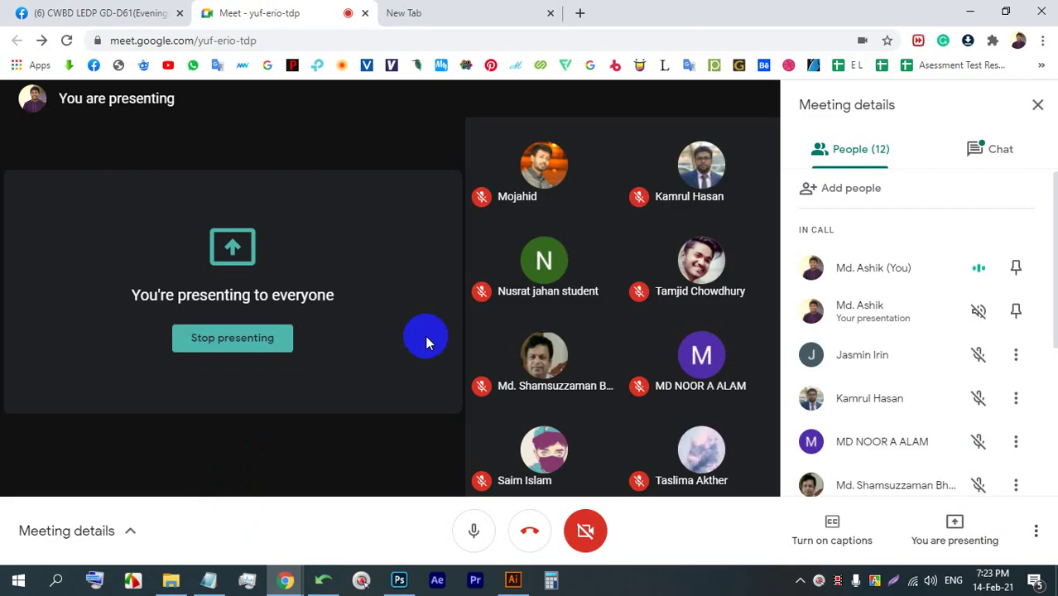
# - Try Image > Adjustments > Color Balance on the poster's midtones, then cancel the changes
pyautogui.click(398, 579)
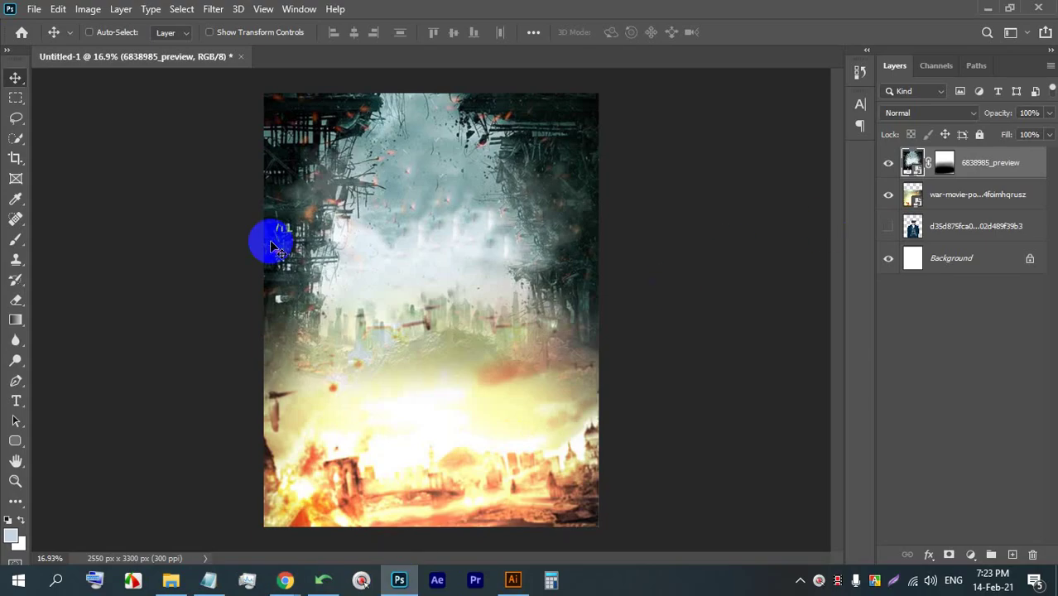
pyautogui.click(82, 10)
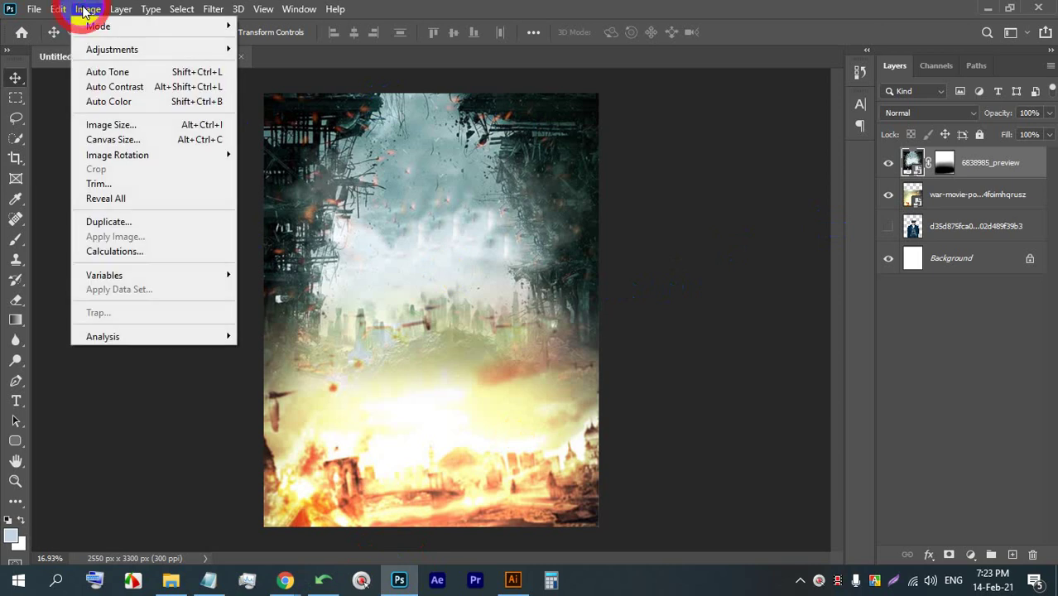
pyautogui.click(97, 49)
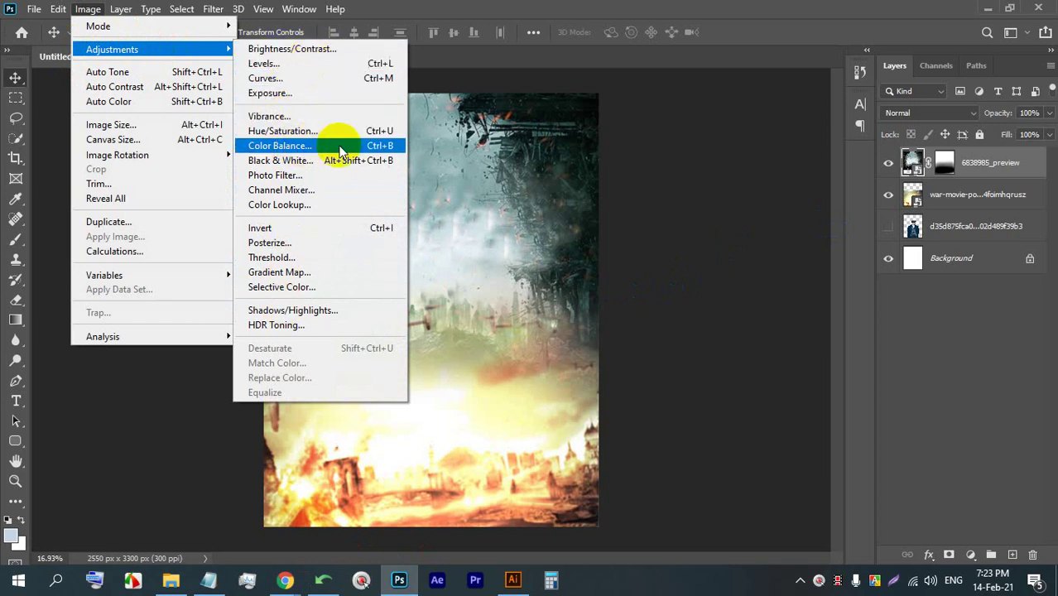
pyautogui.click(279, 146)
pyautogui.moveTo(479, 112); pyautogui.dragTo(803, 106)
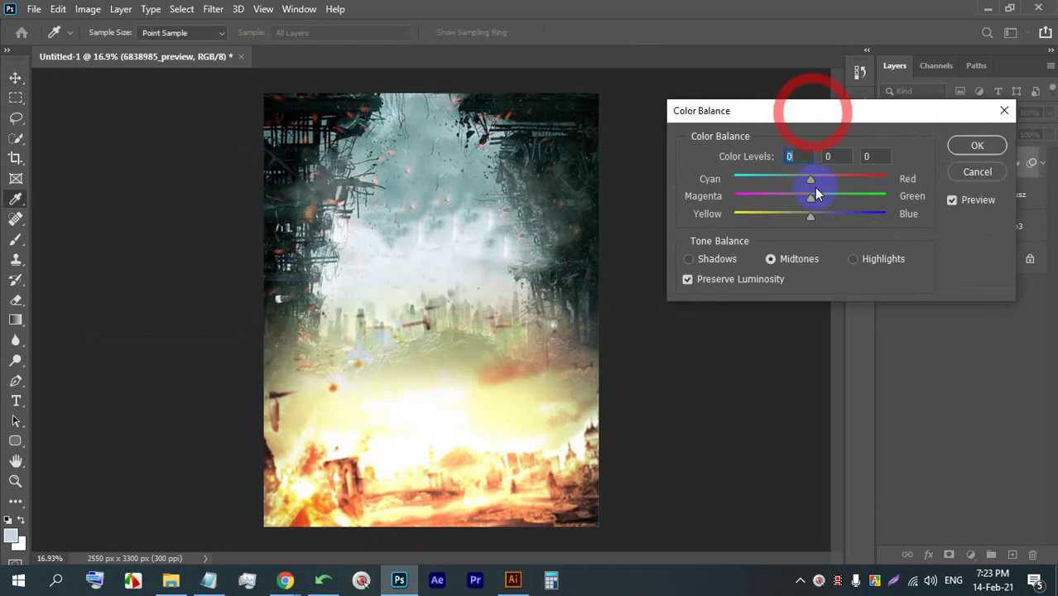
pyautogui.click(814, 183)
pyautogui.moveTo(813, 183)
pyautogui.mouseDown()
pyautogui.moveTo(736, 174)
pyautogui.moveTo(852, 175)
pyautogui.moveTo(748, 177)
pyautogui.moveTo(848, 177)
pyautogui.moveTo(734, 188)
pyautogui.moveTo(812, 179)
pyautogui.mouseUp()
pyautogui.moveTo(810, 215); pyautogui.dragTo(751, 213)
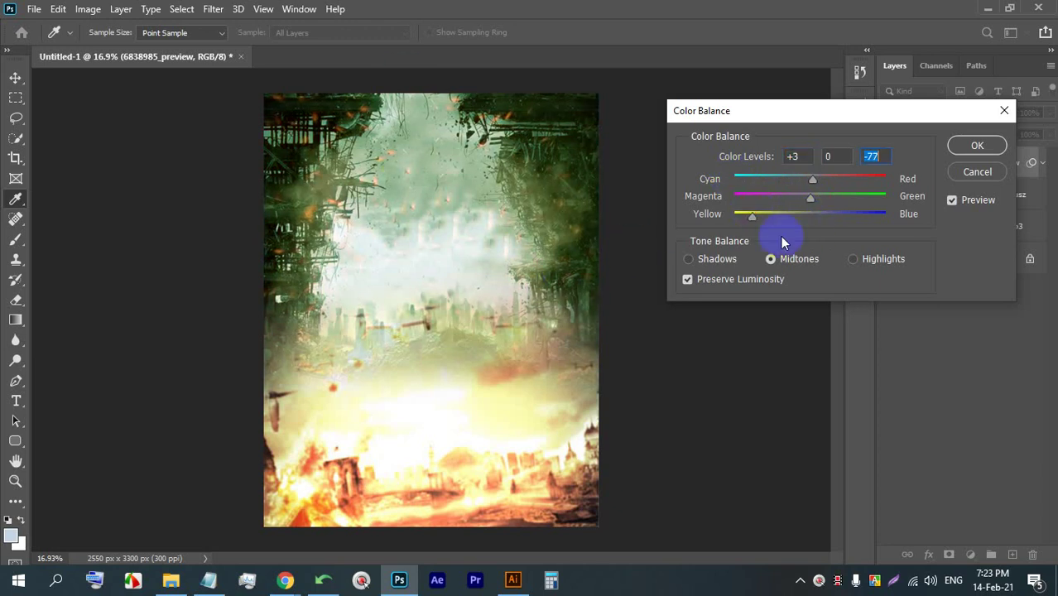
pyautogui.click(977, 171)
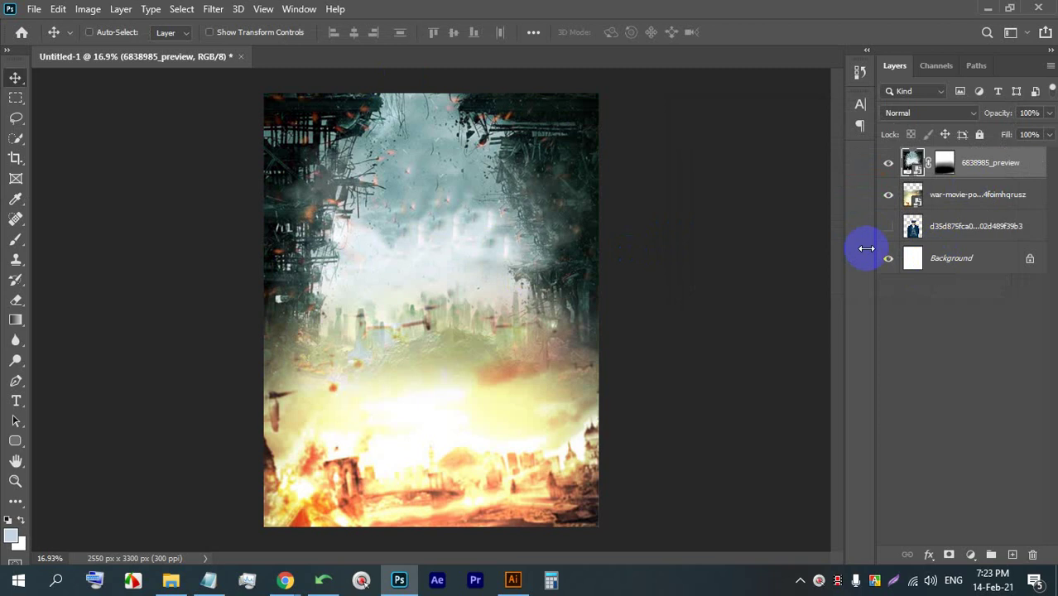
# - Add a Color Balance adjustment layer and start shifting its midtone sliders
pyautogui.click(533, 207)
pyautogui.click(970, 553)
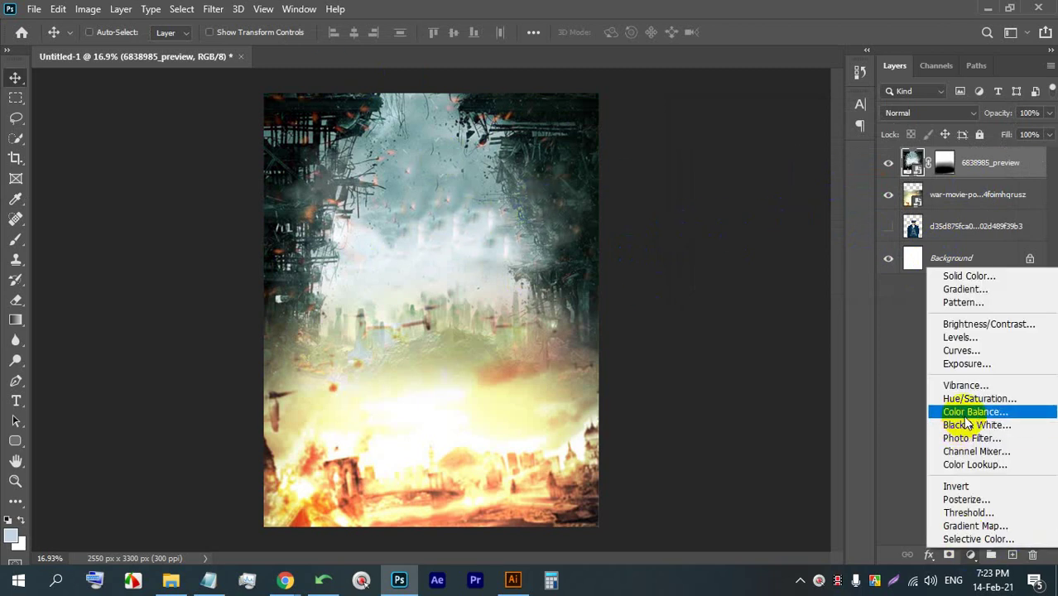
pyautogui.click(968, 414)
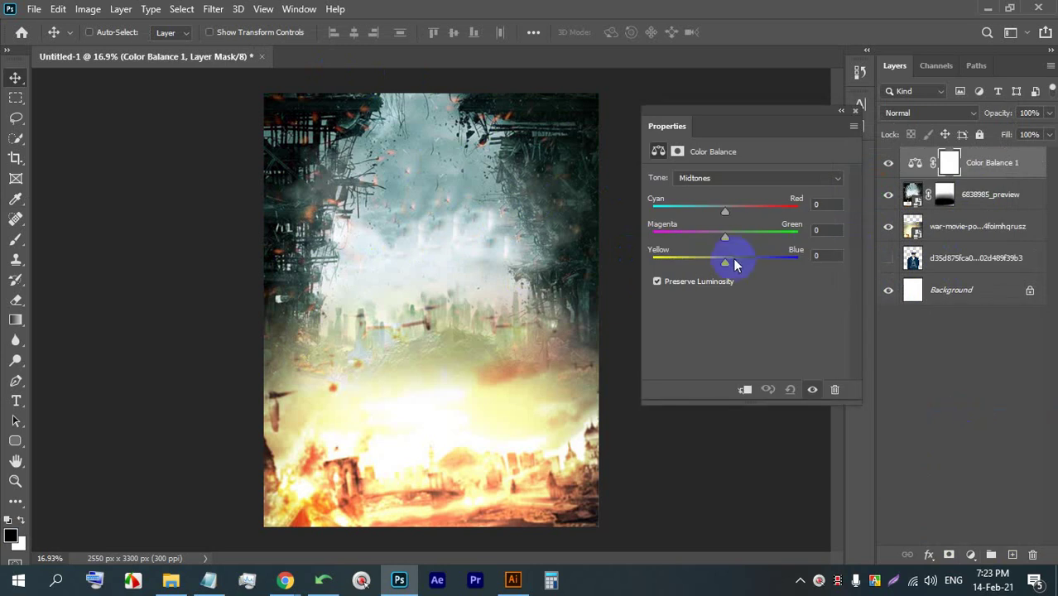
pyautogui.moveTo(734, 263)
pyautogui.mouseDown()
pyautogui.moveTo(685, 263)
pyautogui.moveTo(727, 262)
pyautogui.mouseUp()
pyautogui.moveTo(726, 210); pyautogui.dragTo(659, 209)
pyautogui.moveTo(722, 240); pyautogui.dragTo(785, 269)
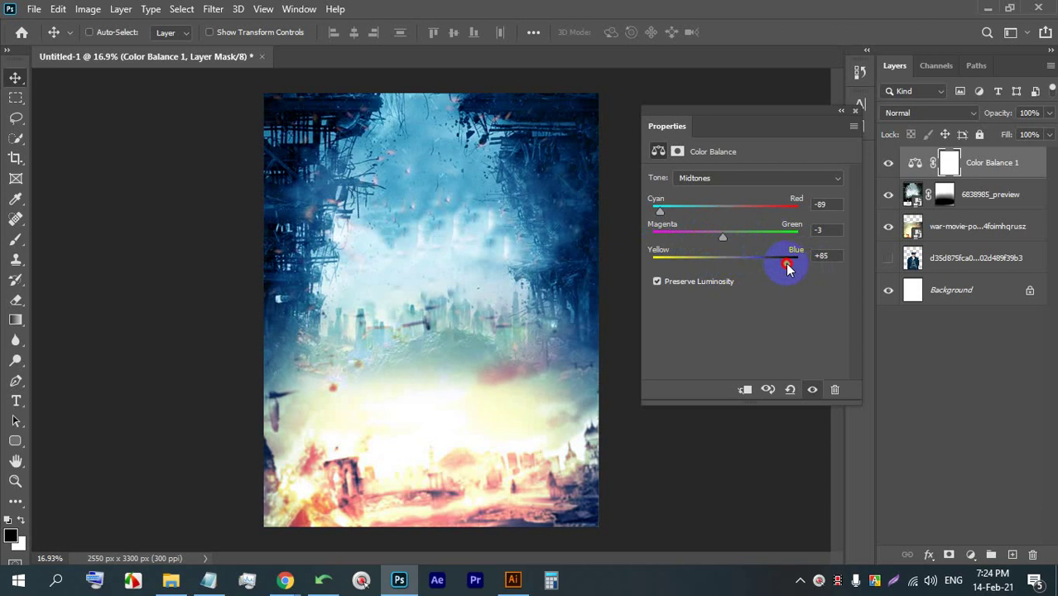
# - Fine-tune midtones to +13 red, −10 magenta, −70 yellow and close Properties
pyautogui.moveTo(789, 267); pyautogui.dragTo(733, 265)
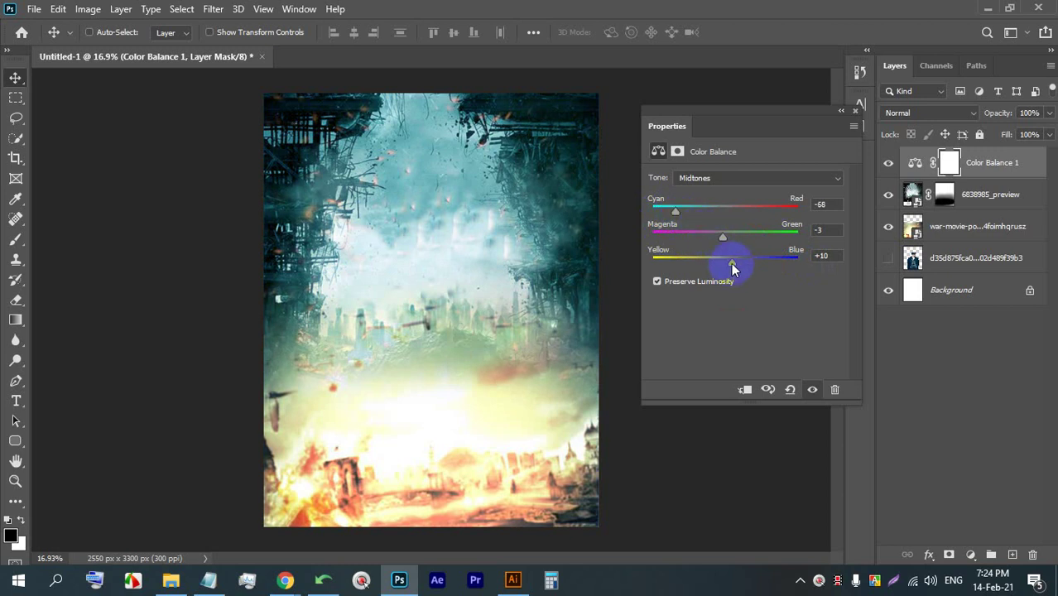
pyautogui.moveTo(732, 267); pyautogui.dragTo(695, 257)
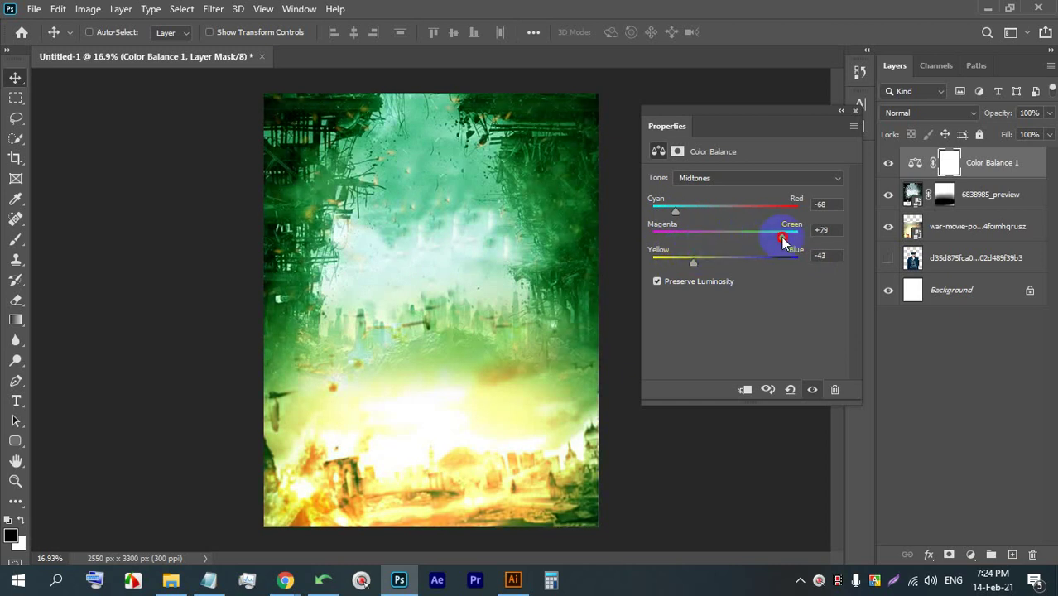
pyautogui.moveTo(784, 235); pyautogui.dragTo(733, 215)
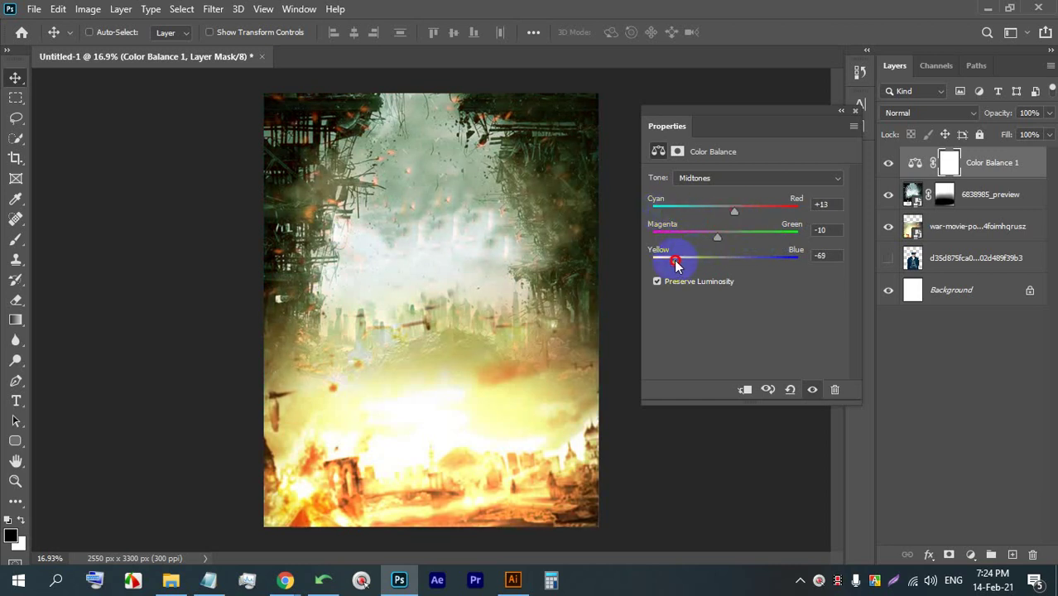
pyautogui.moveTo(676, 263); pyautogui.dragTo(673, 262)
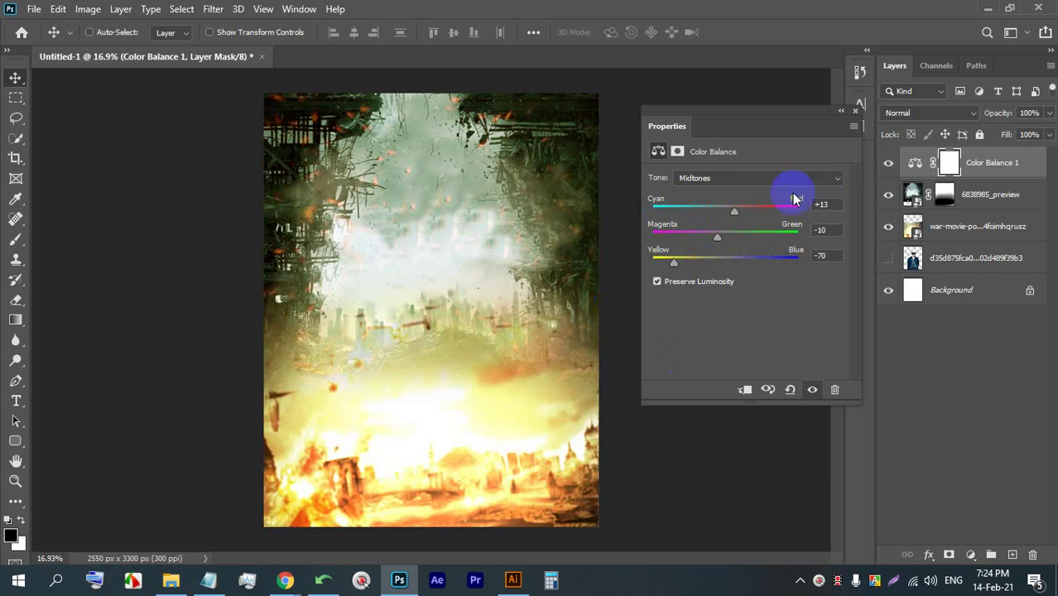
pyautogui.click(854, 113)
pyautogui.doubleClick(914, 162)
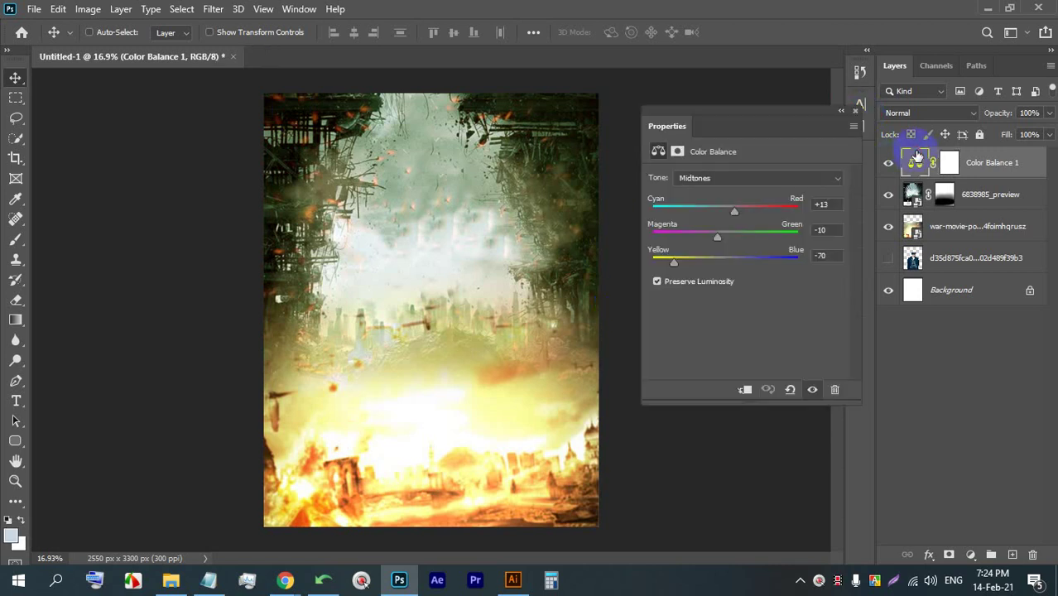
pyautogui.click(856, 114)
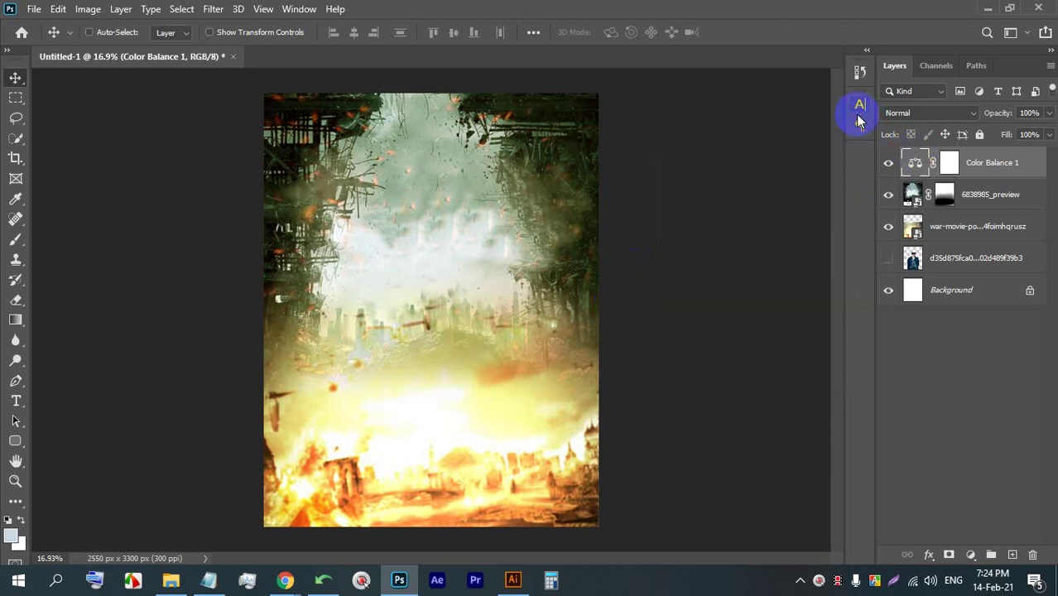
# - Make the man's photo layer visible and move it to the top of the layer stack
pyautogui.click(887, 261)
pyautogui.click(947, 259)
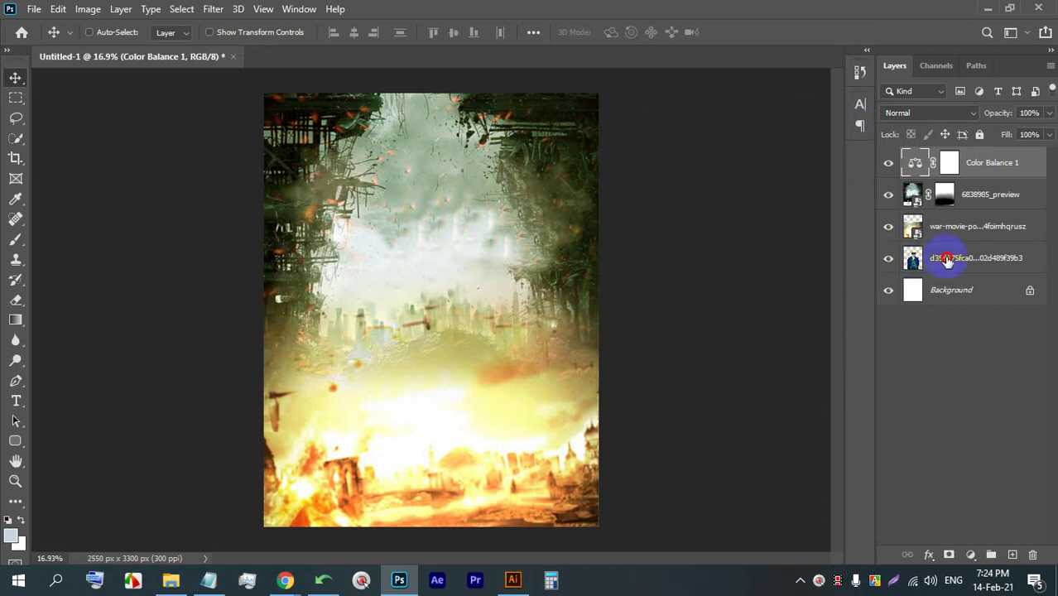
pyautogui.moveTo(947, 259); pyautogui.dragTo(951, 162)
pyautogui.scroll(3, 447, 198)
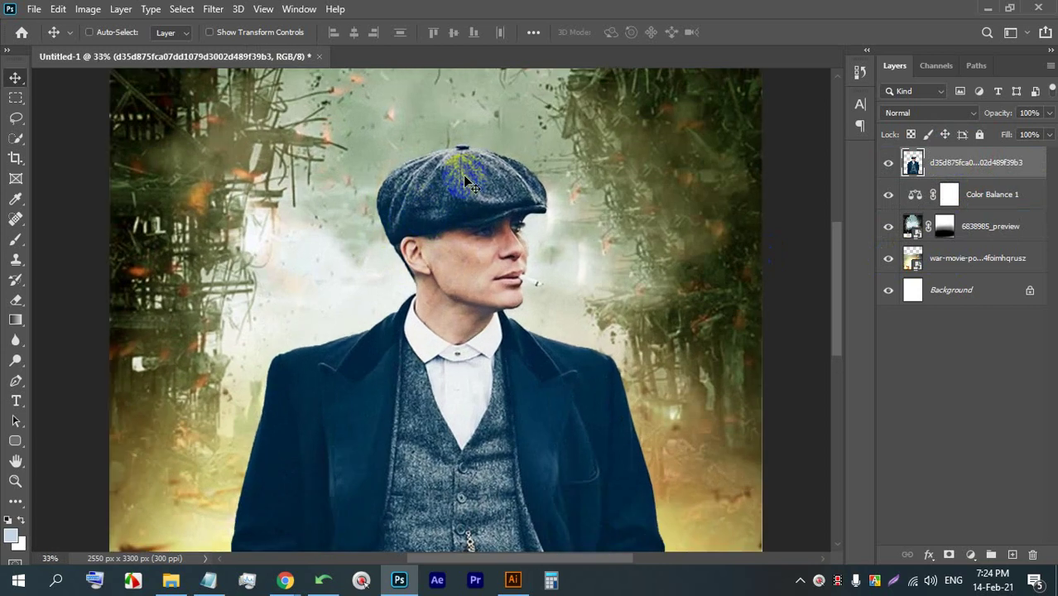
pyautogui.scroll(-3, 414, 190)
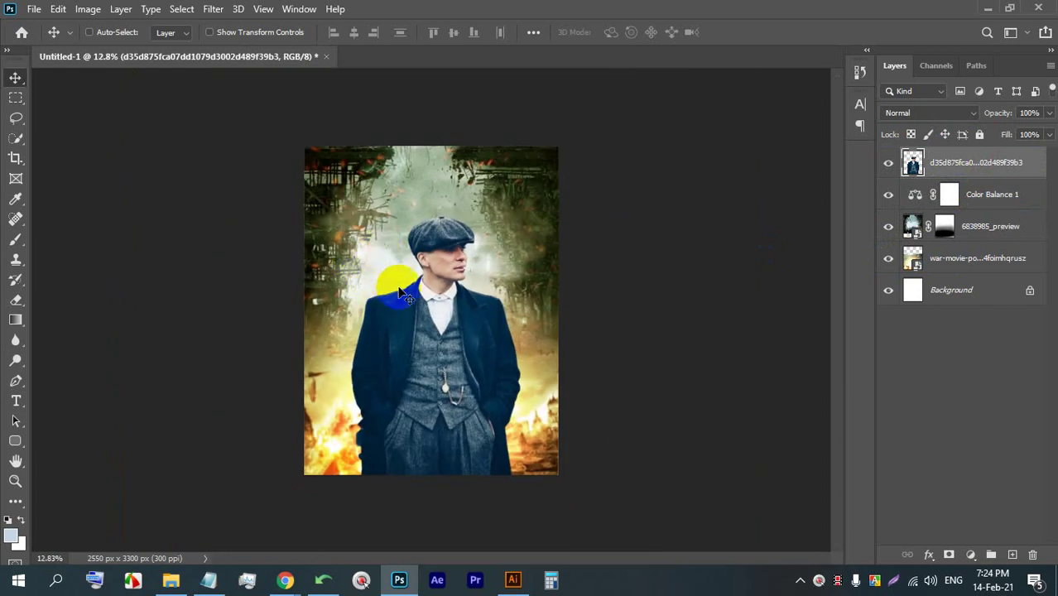
pyautogui.scroll(1, 447, 294)
pyautogui.scroll(1, 459, 282)
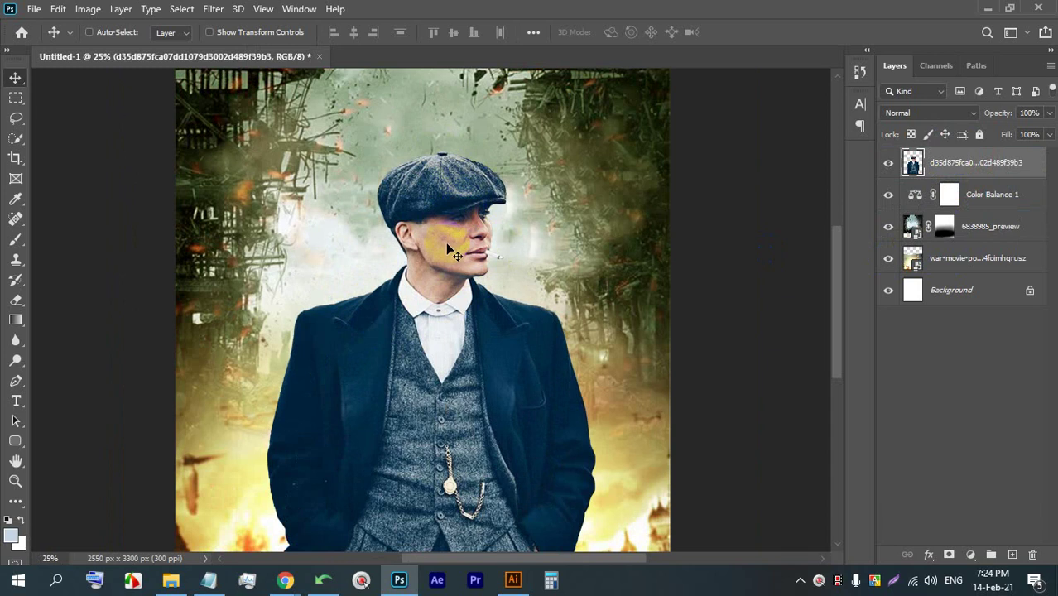
pyautogui.scroll(-2, 450, 259)
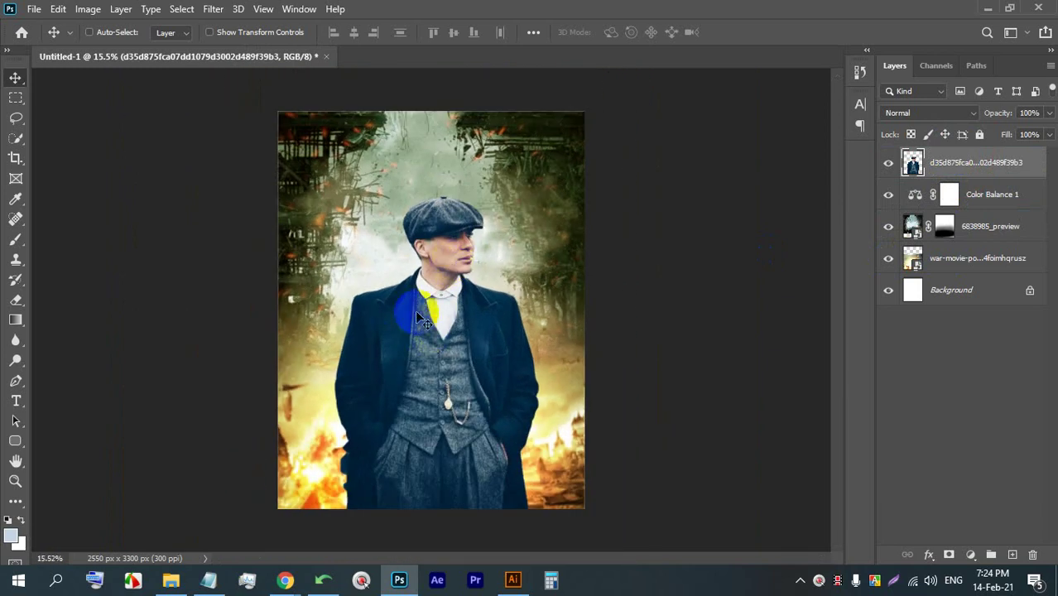
pyautogui.scroll(1, 440, 315)
# - Admit the waiting participant to the Meet call in Chrome and return to Photoshop
pyautogui.click(284, 582)
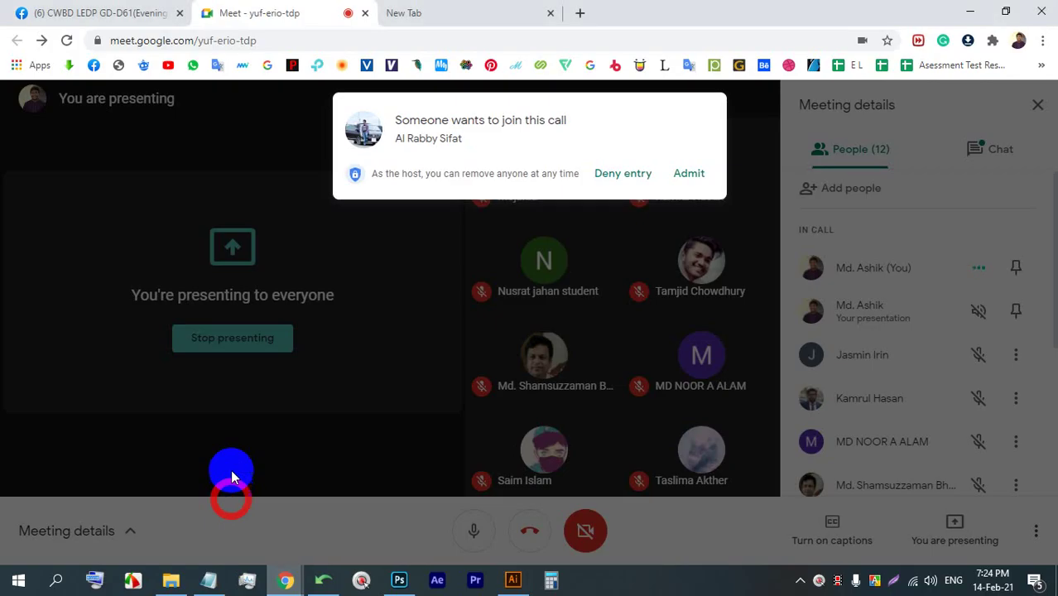
pyautogui.click(683, 174)
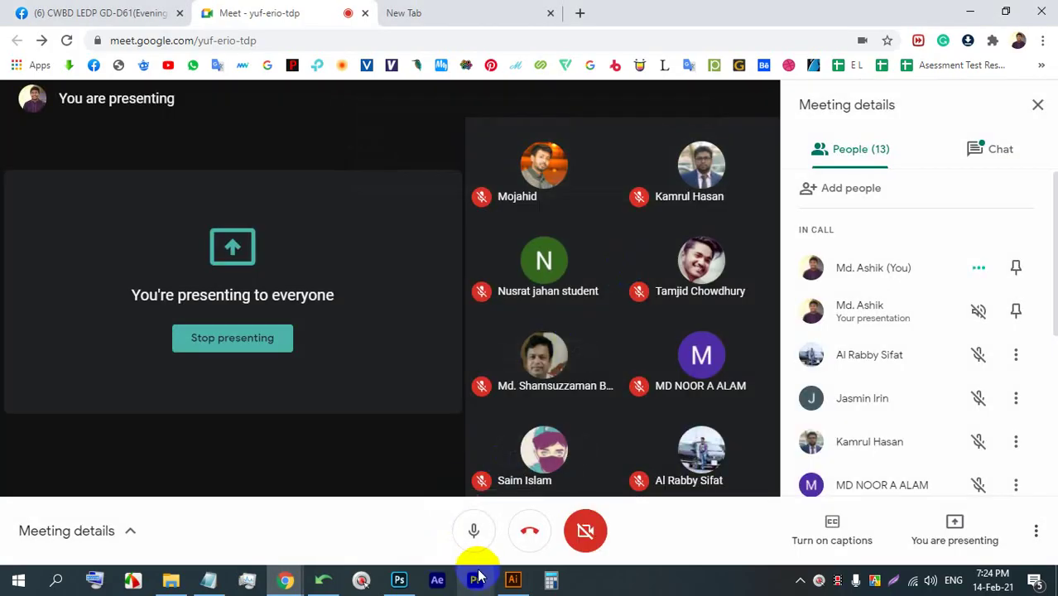
pyautogui.click(399, 579)
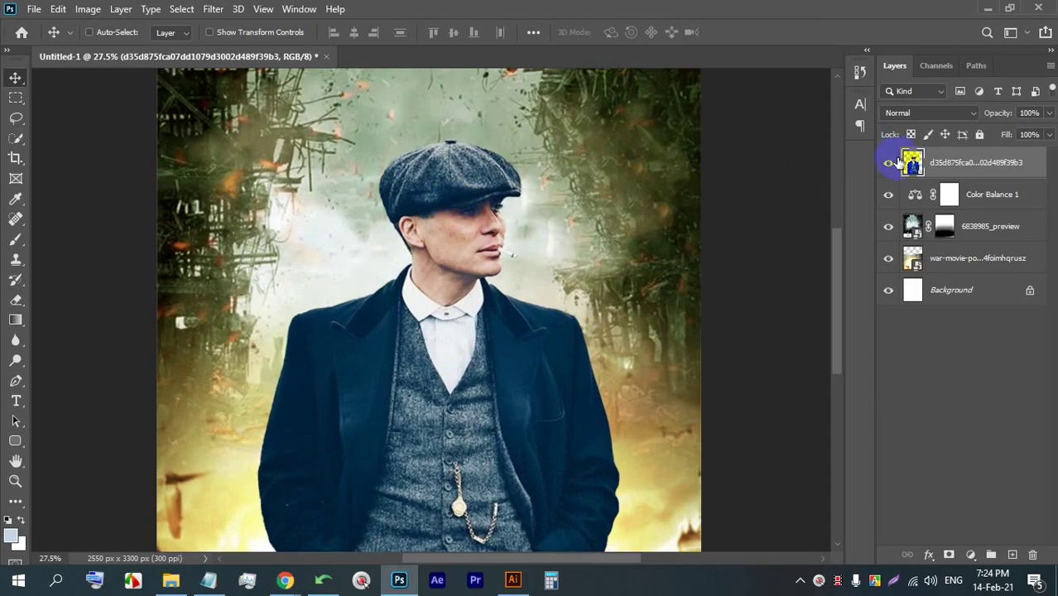
# - Move the man's layer beneath Color Balance 1 so he takes the backdrop's tint
pyautogui.click(944, 163)
pyautogui.moveTo(948, 162); pyautogui.dragTo(946, 211)
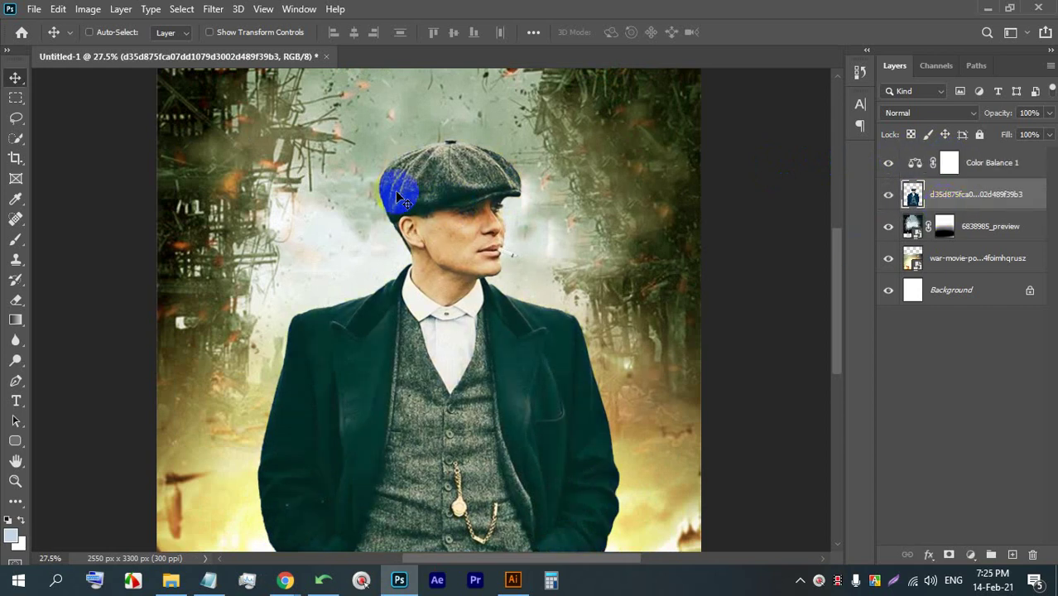
pyautogui.scroll(2, 447, 173)
pyautogui.moveTo(966, 194)
pyautogui.mouseDown()
pyautogui.moveTo(968, 158)
pyautogui.moveTo(972, 209)
pyautogui.mouseUp()
# - Zoom to check the tinted man, then bring the Meet window back to front
pyautogui.scroll(2, 431, 212)
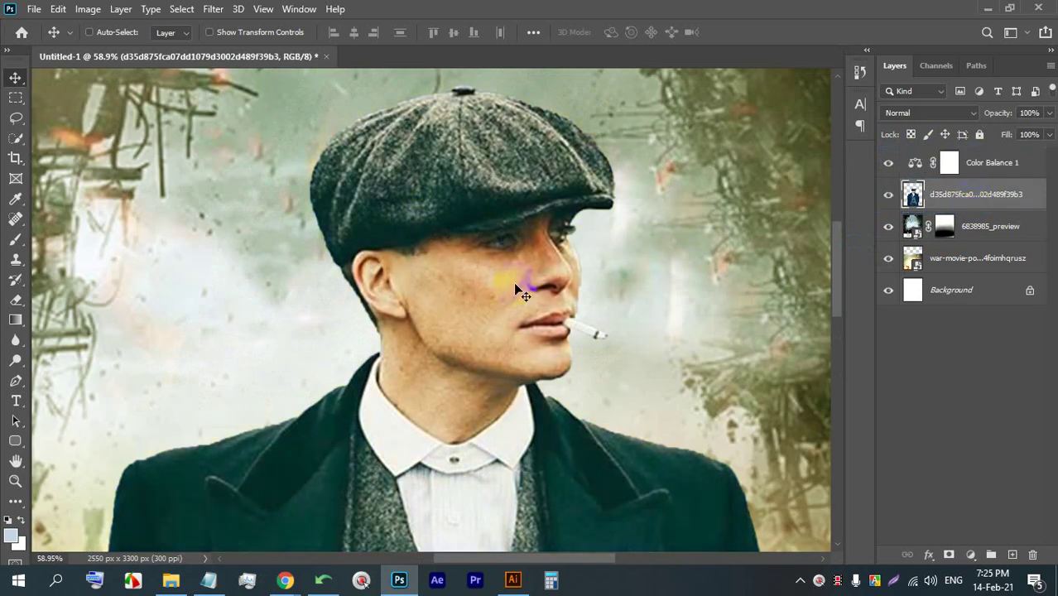
pyautogui.scroll(-5, 505, 238)
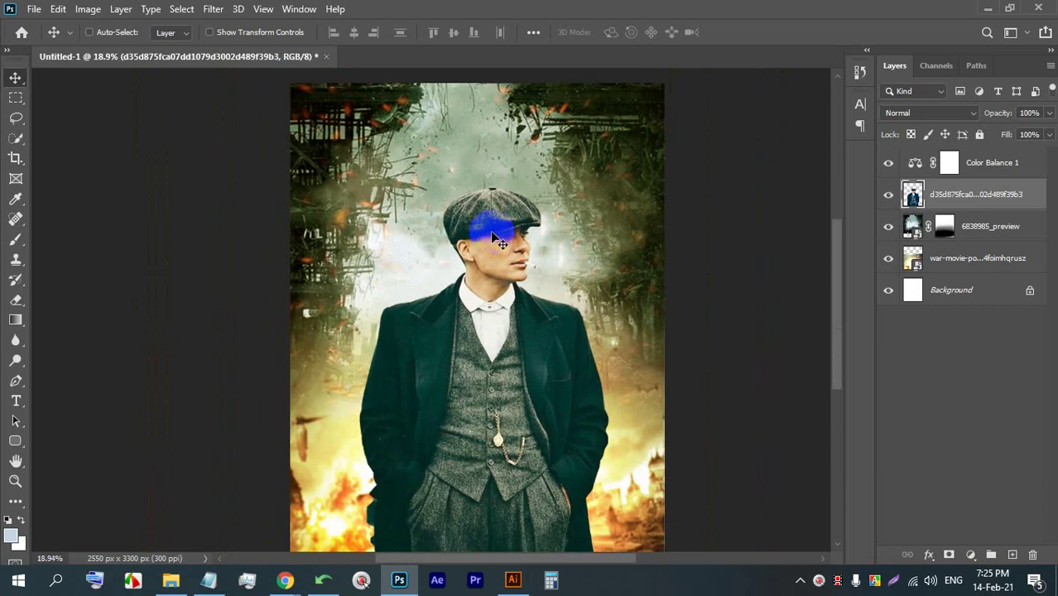
pyautogui.moveTo(285, 580)
pyautogui.click(203, 509)
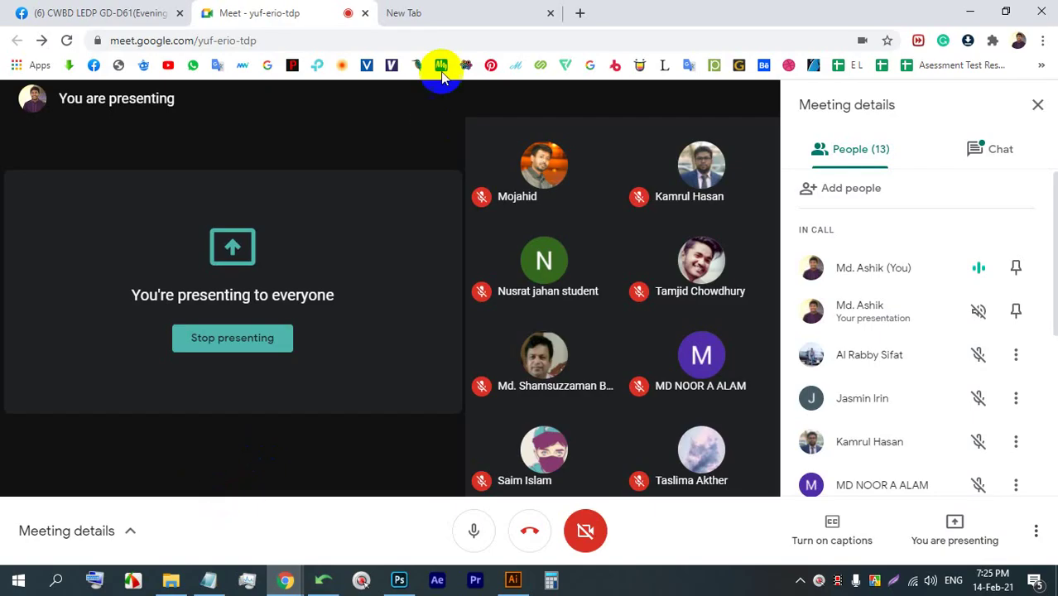
# - In a new tab, voice-search 'movie poster' and show only image results
pyautogui.click(485, 16)
pyautogui.click(723, 324)
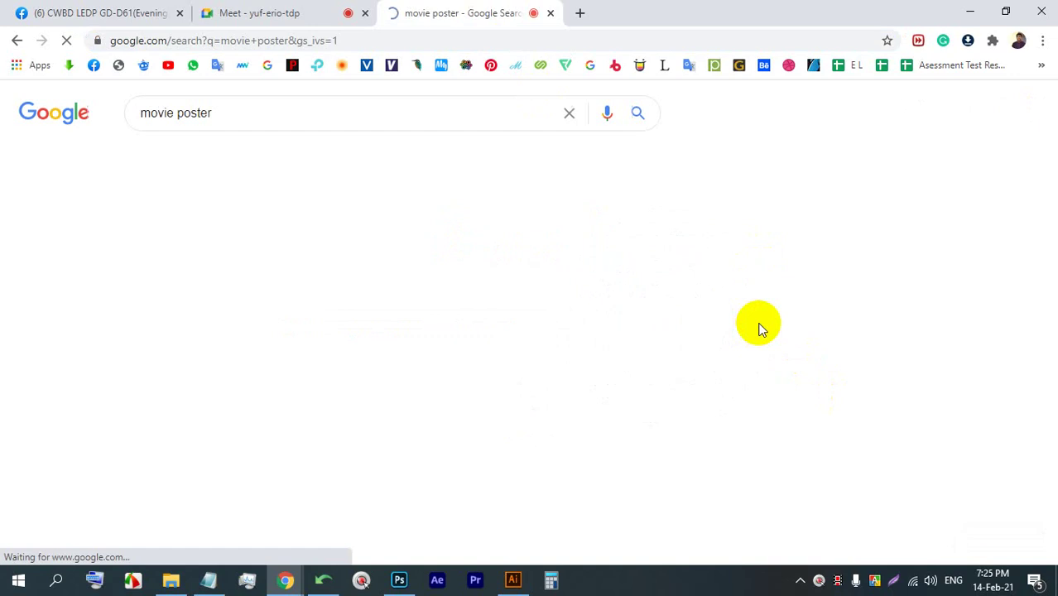
pyautogui.click(214, 154)
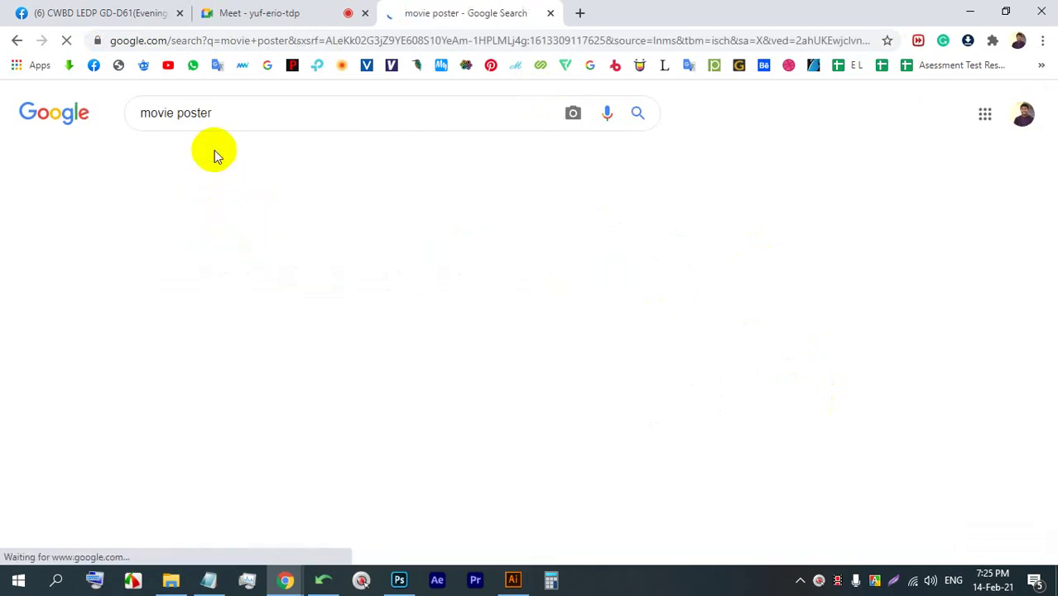
pyautogui.scroll(-2, 522, 286)
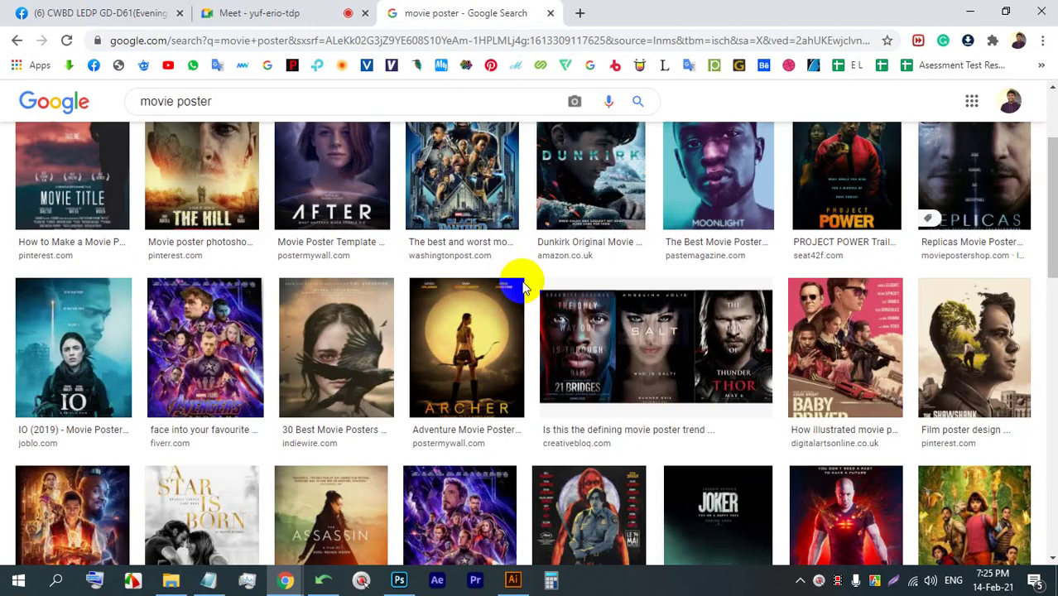
# - Preview the Archer, The Assassin, Monalisa and Saanghuro movie posters
pyautogui.click(518, 290)
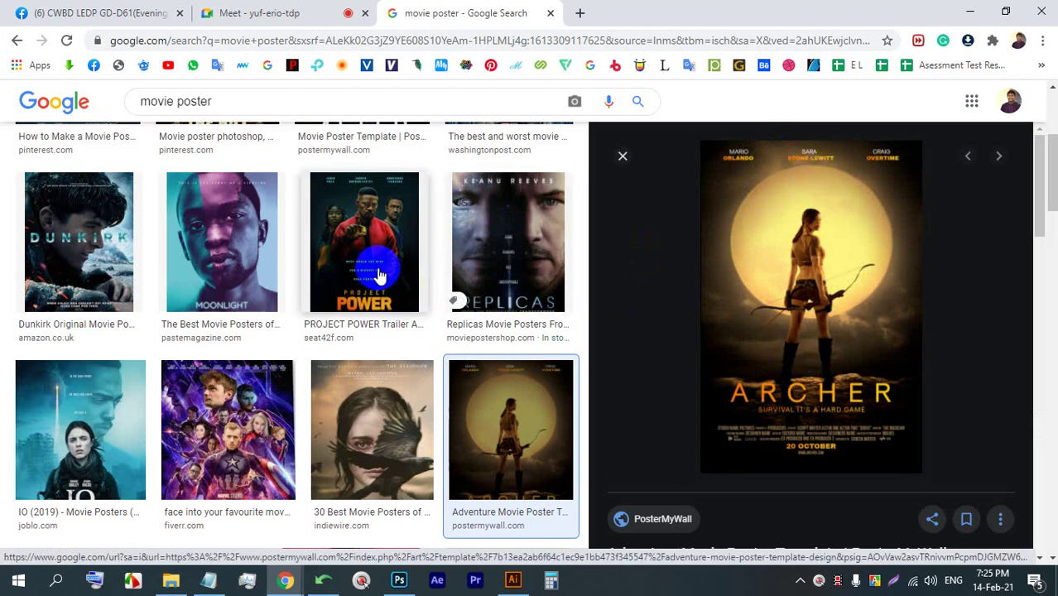
pyautogui.scroll(-6, 248, 279)
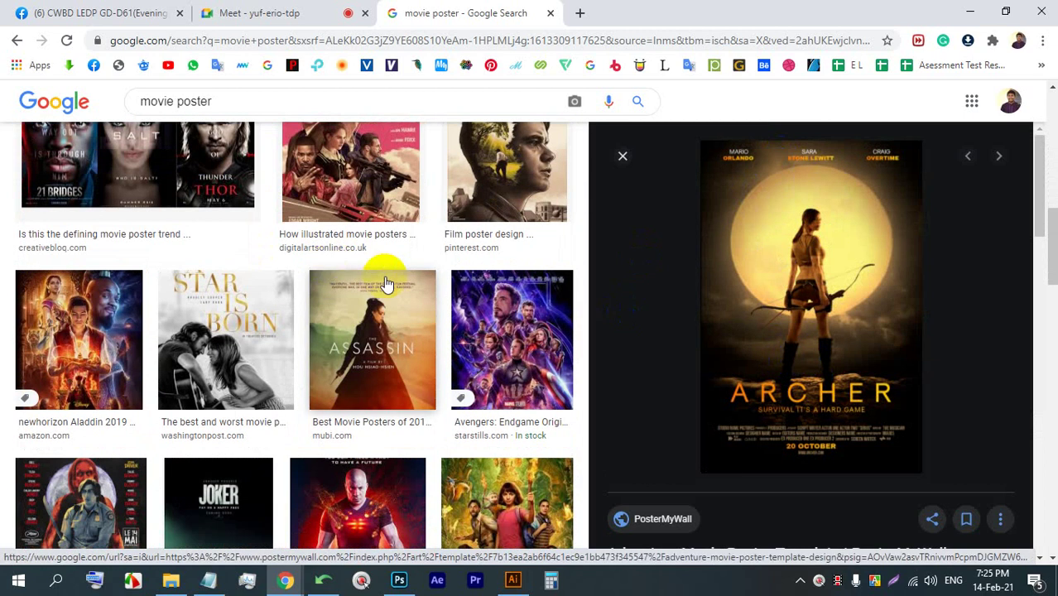
pyautogui.click(385, 283)
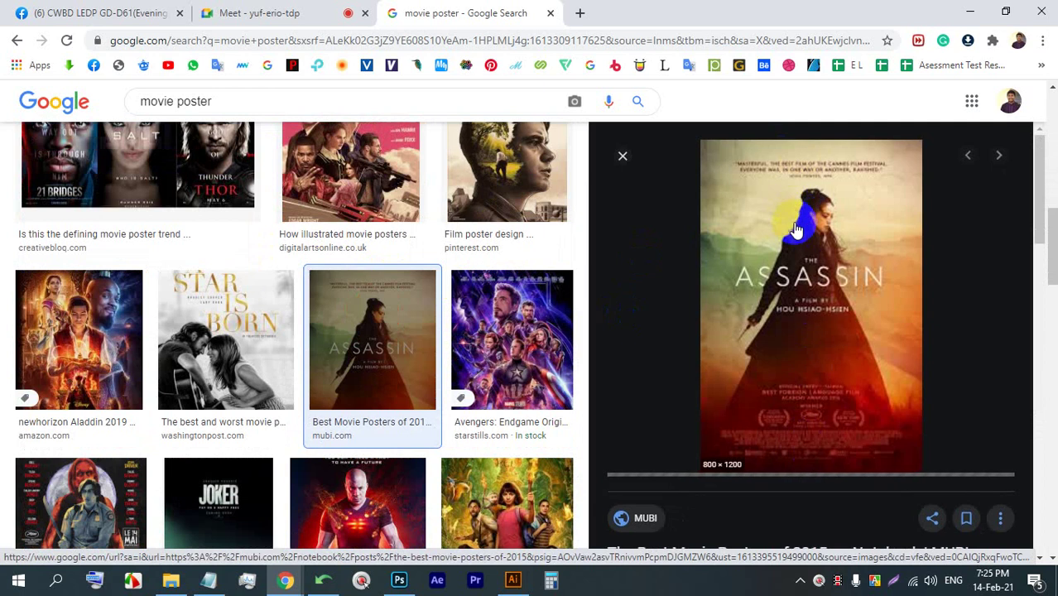
pyautogui.scroll(-5, 786, 265)
pyautogui.click(674, 217)
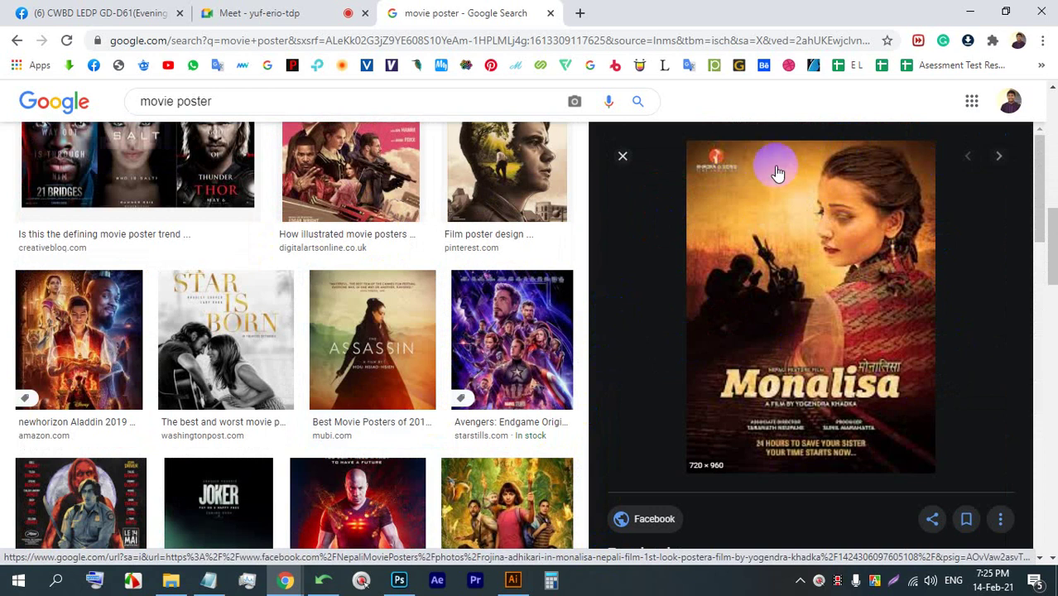
pyautogui.scroll(-6, 850, 267)
pyautogui.click(656, 340)
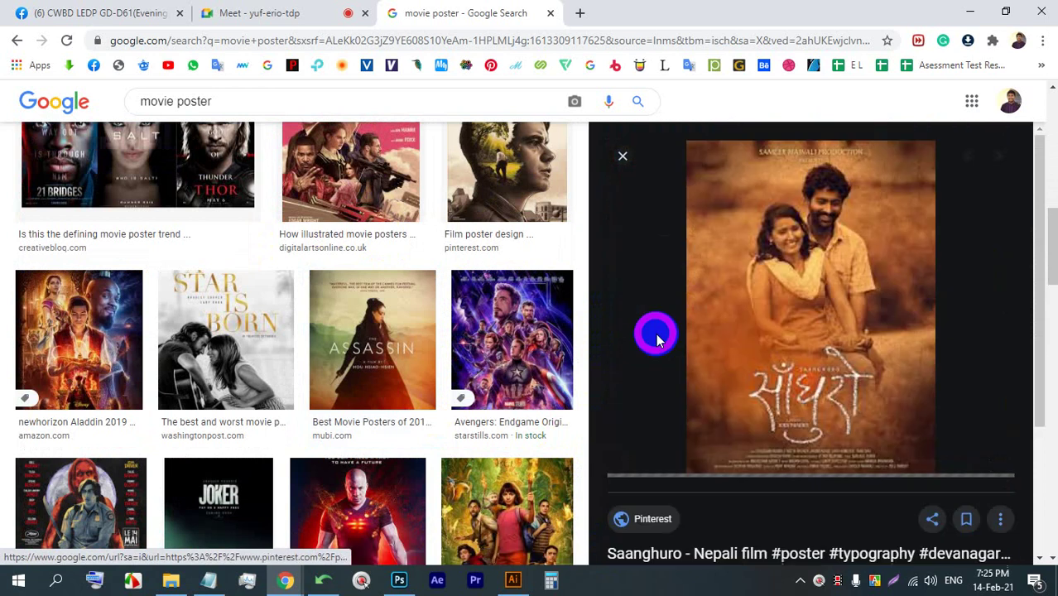
# - Preview the poster of explorers in green water, then close the image preview
pyautogui.scroll(-5, 668, 217)
pyautogui.scroll(-3, 486, 326)
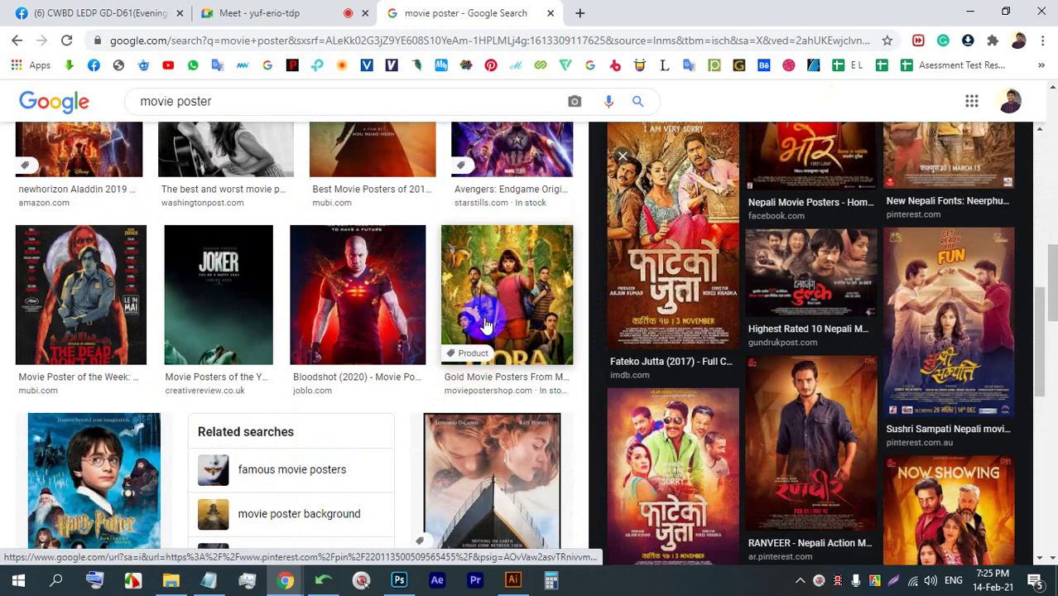
pyautogui.scroll(-5, 487, 325)
pyautogui.click(207, 422)
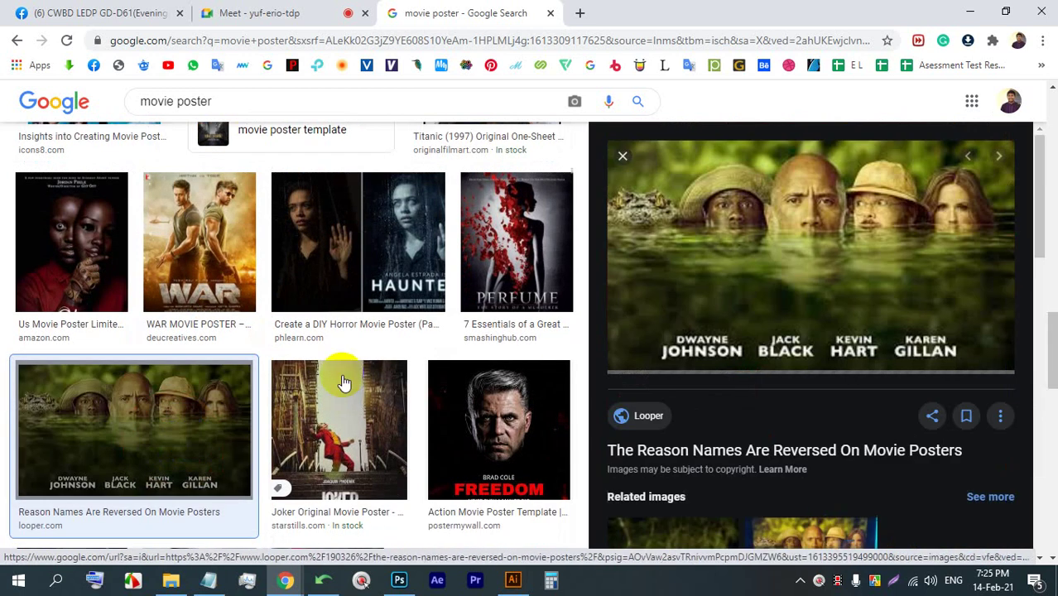
pyautogui.scroll(15, 571, 323)
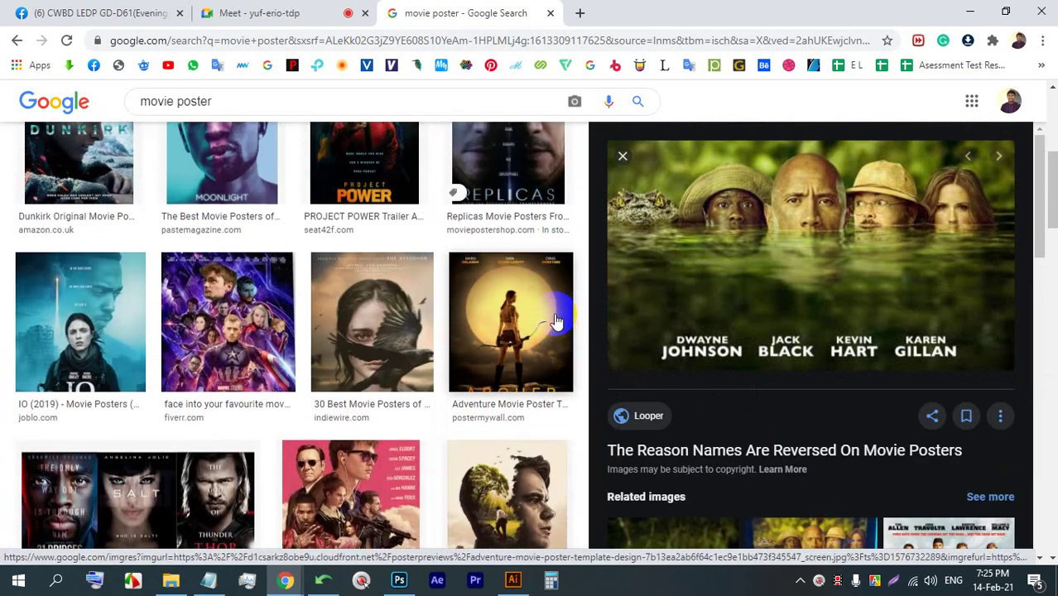
pyautogui.scroll(5, 556, 321)
pyautogui.click(621, 213)
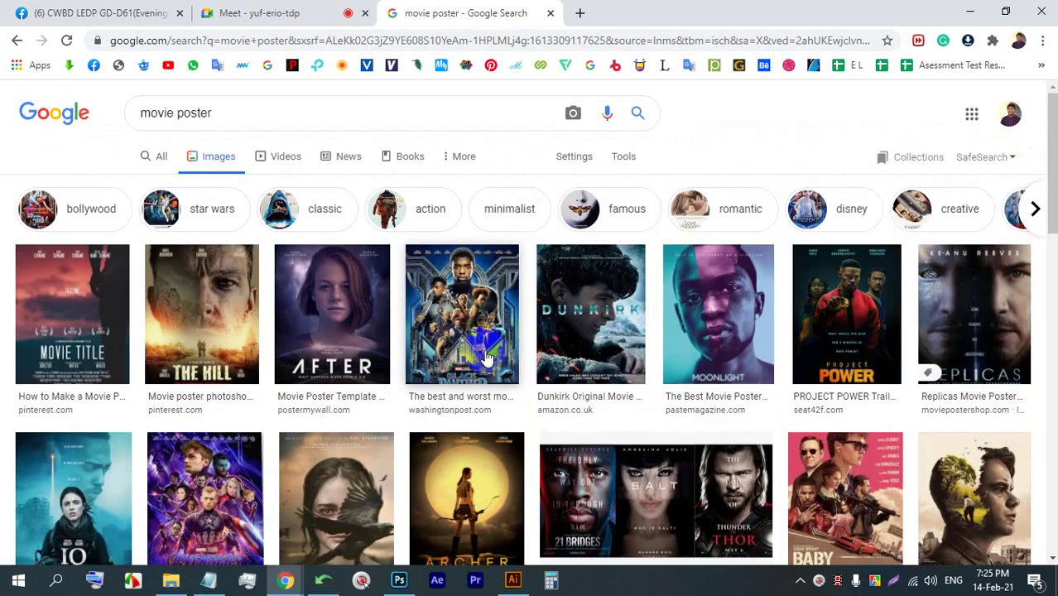
pyautogui.scroll(-2, 486, 358)
# - Preview the Archer poster, checking on the Meet tab twice in between
pyautogui.click(486, 358)
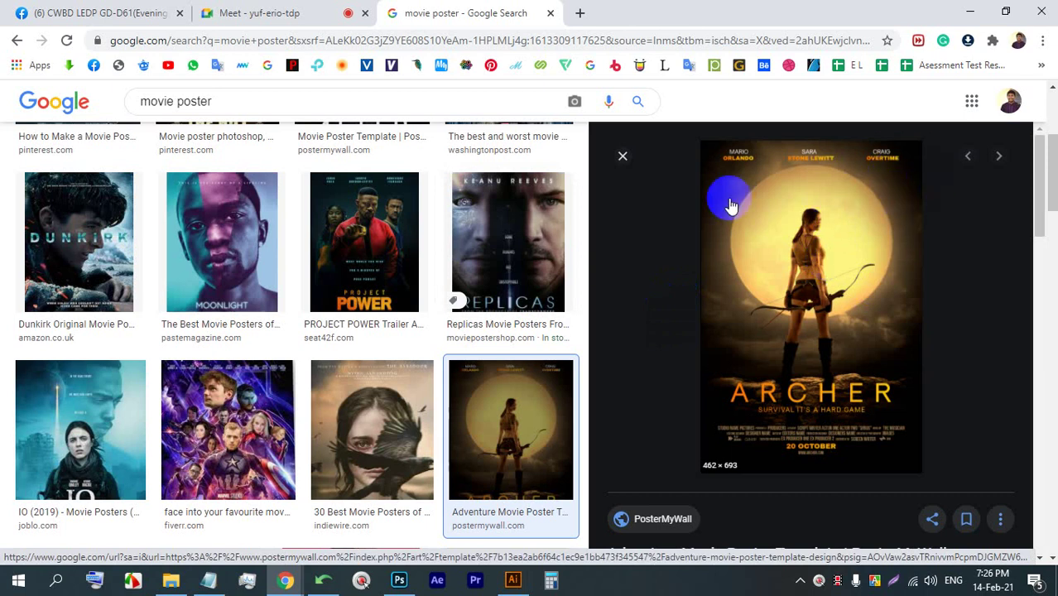
pyautogui.click(230, 10)
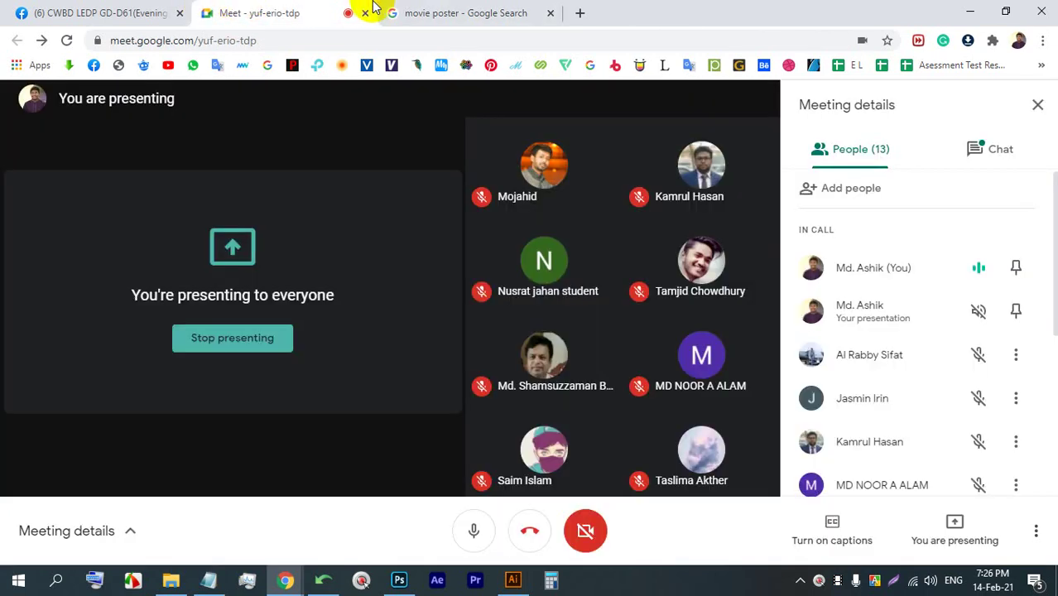
pyautogui.click(450, 10)
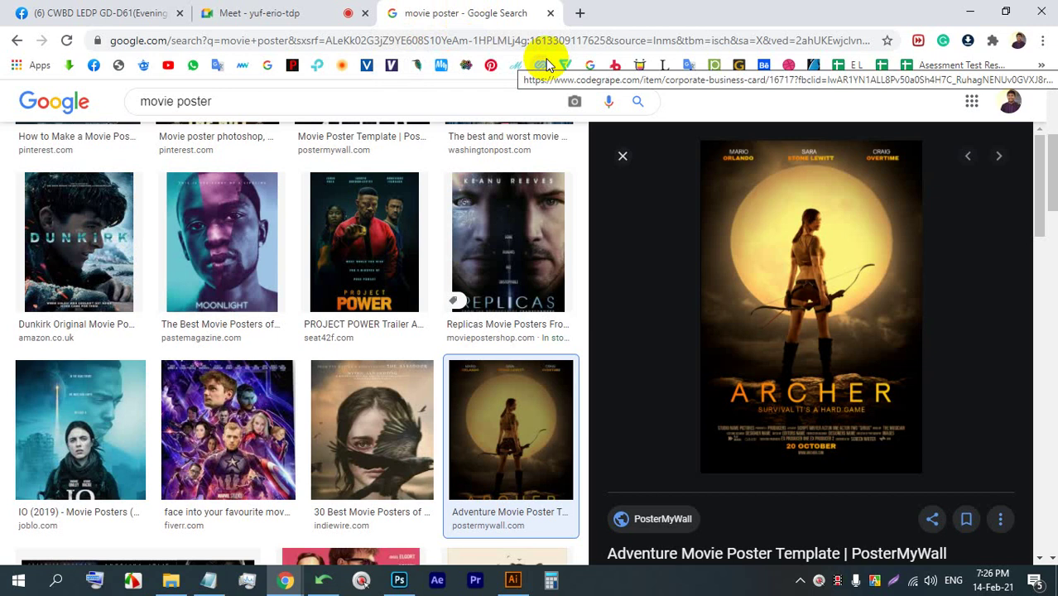
pyautogui.click(295, 9)
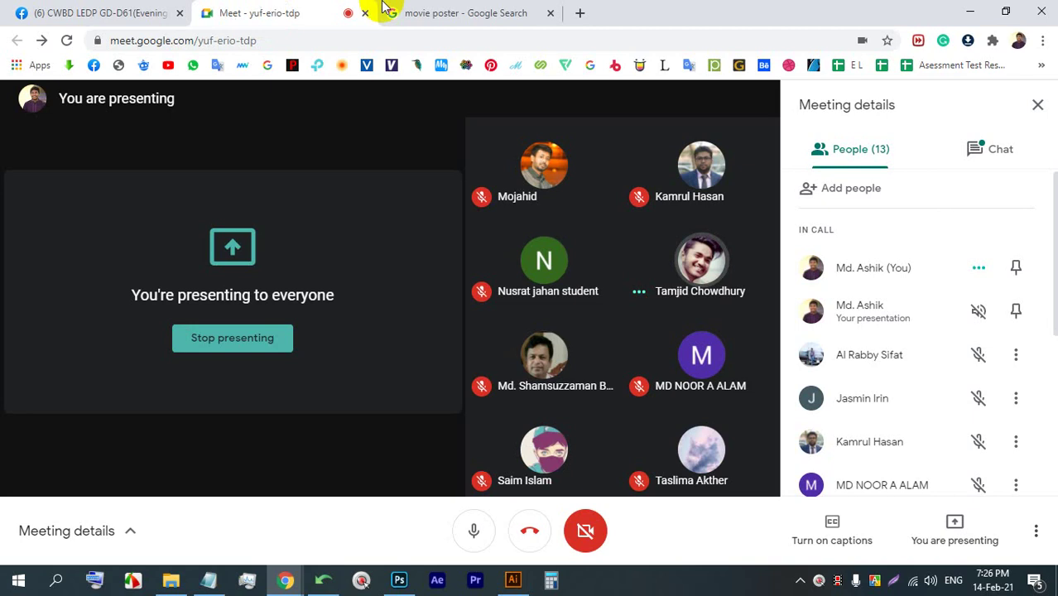
pyautogui.click(501, 9)
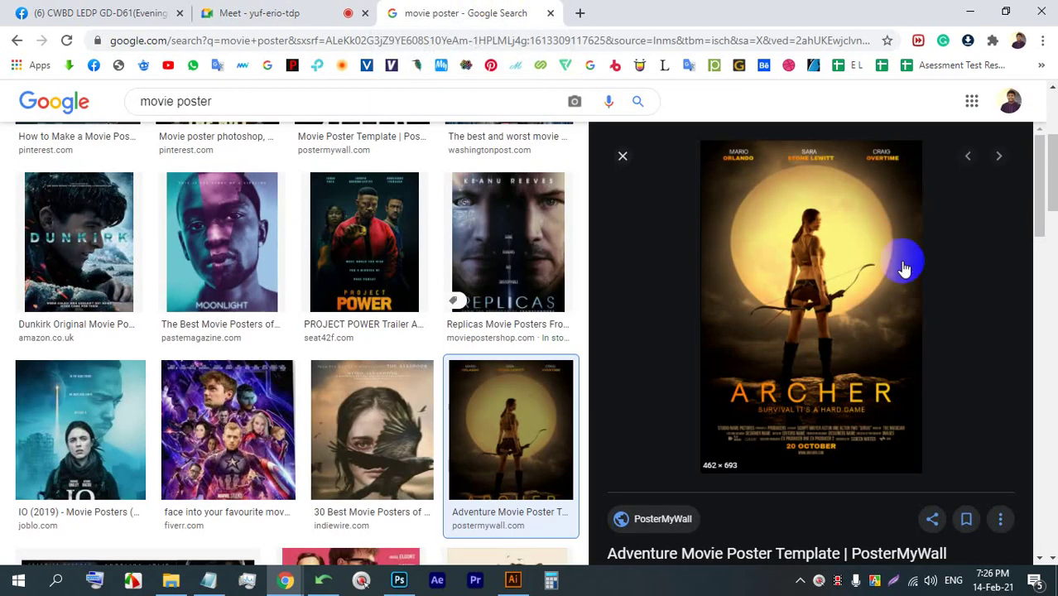
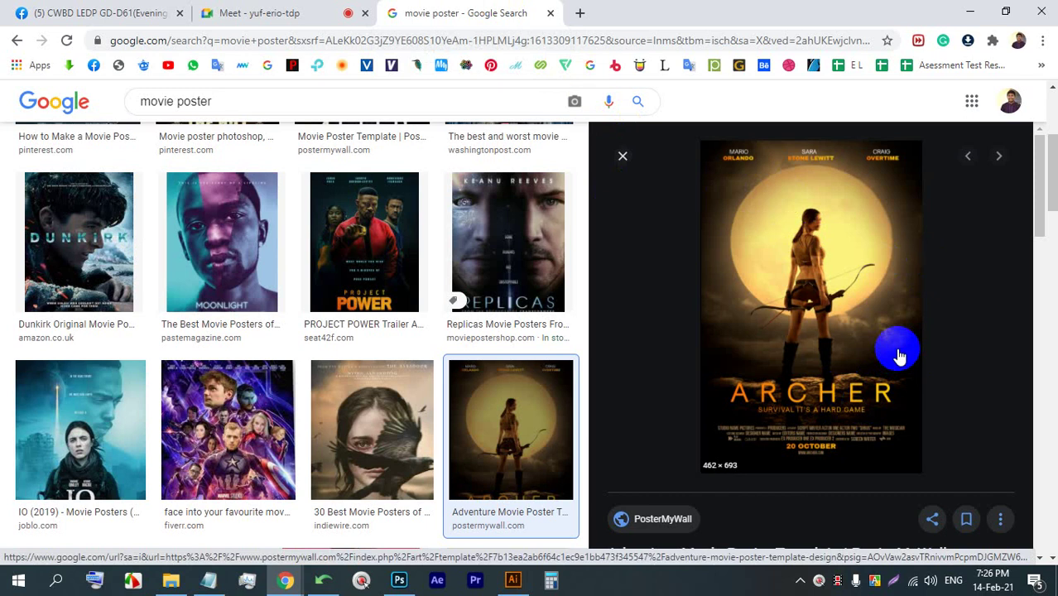
# - Flip between the Meet call and the Archer poster preview, then bring the Photoshop poster forward
pyautogui.click(307, 10)
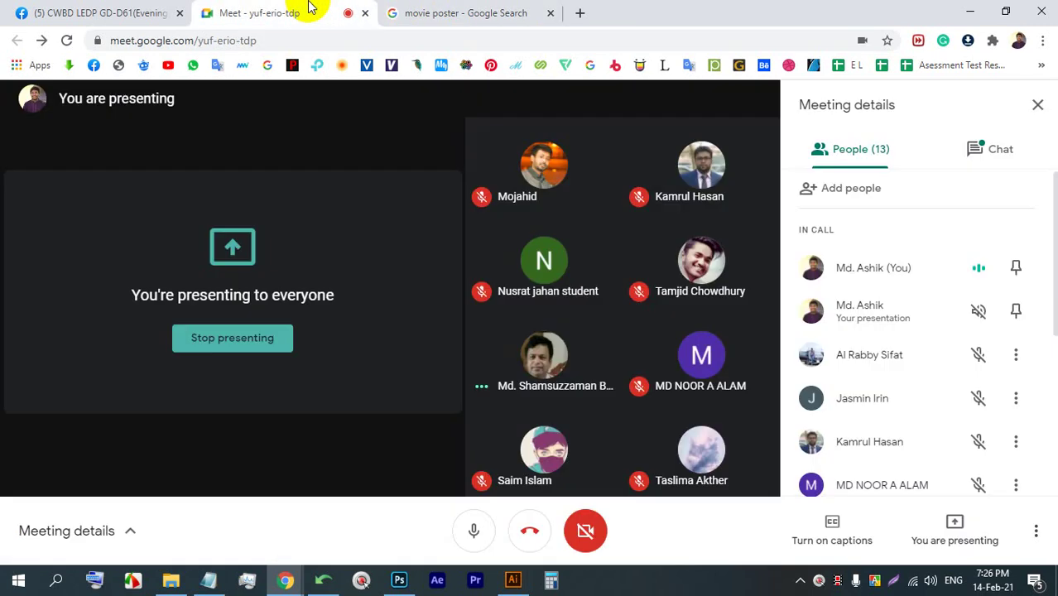
pyautogui.click(458, 12)
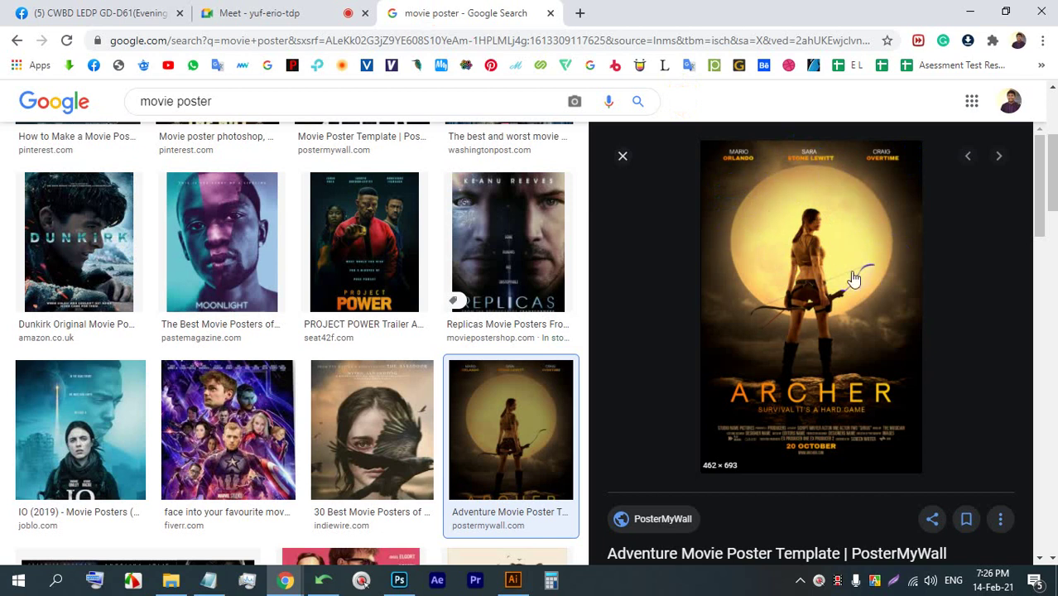
pyautogui.click(274, 8)
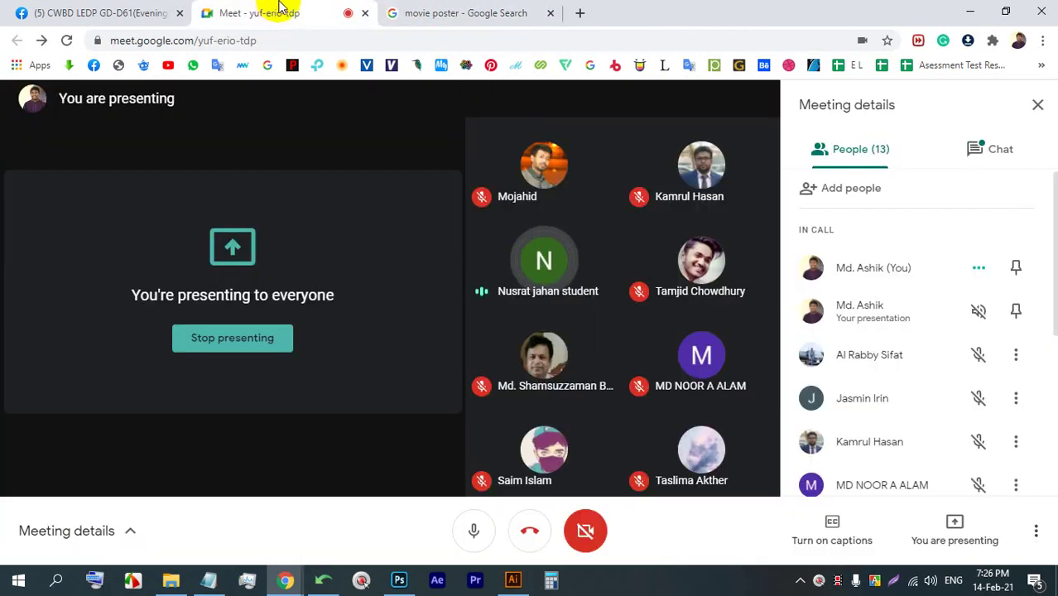
pyautogui.click(467, 11)
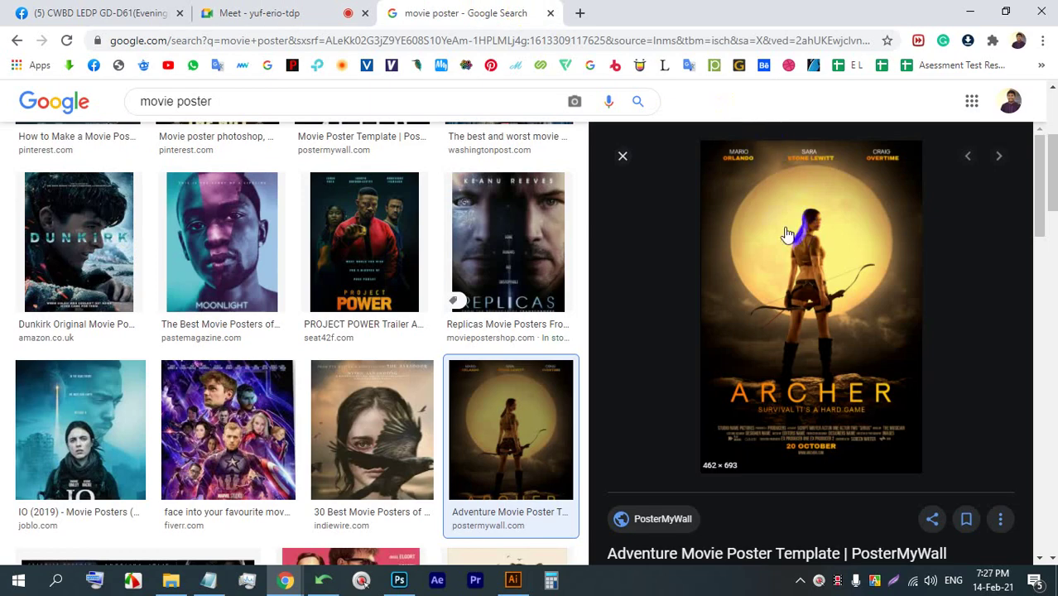
pyautogui.click(302, 7)
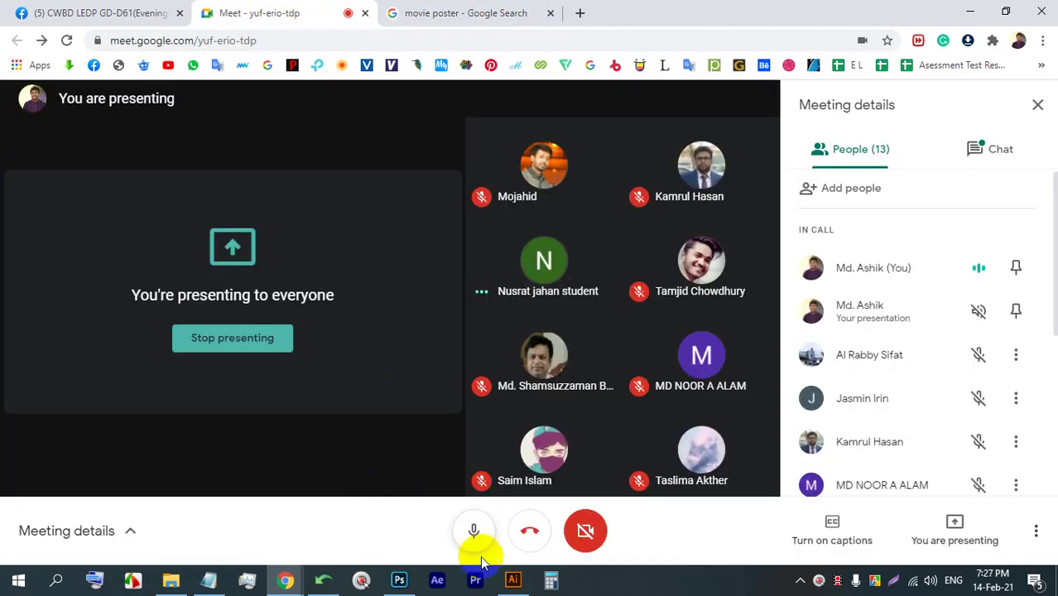
pyautogui.click(513, 579)
pyautogui.click(399, 579)
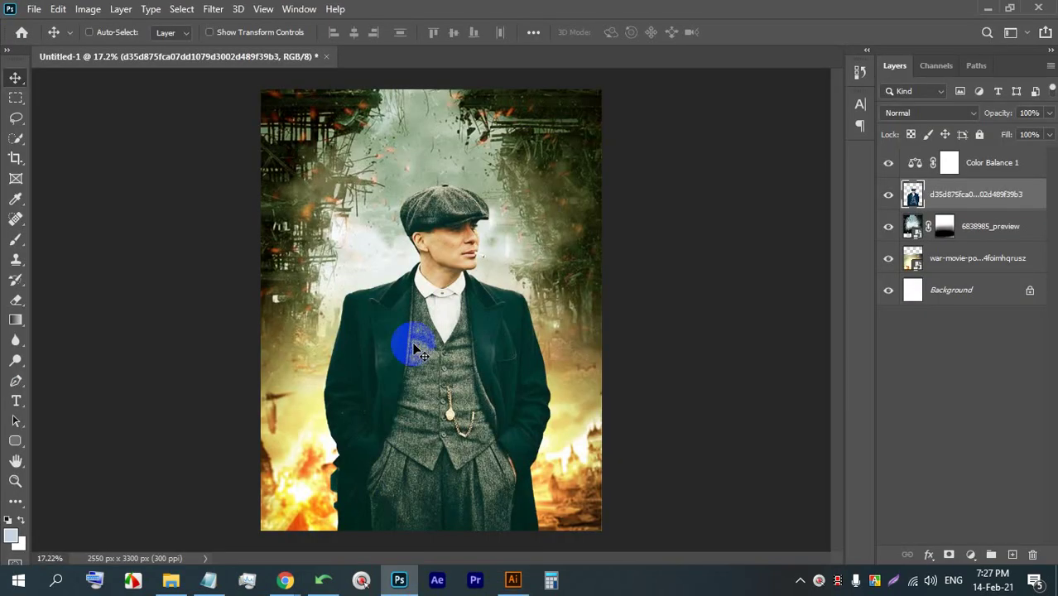
# - Draw a 678 px black circle in the poster's upper left with the Ellipse Tool
pyautogui.scroll(-2, 413, 343)
pyautogui.scroll(3, 413, 177)
pyautogui.scroll(1, 333, 106)
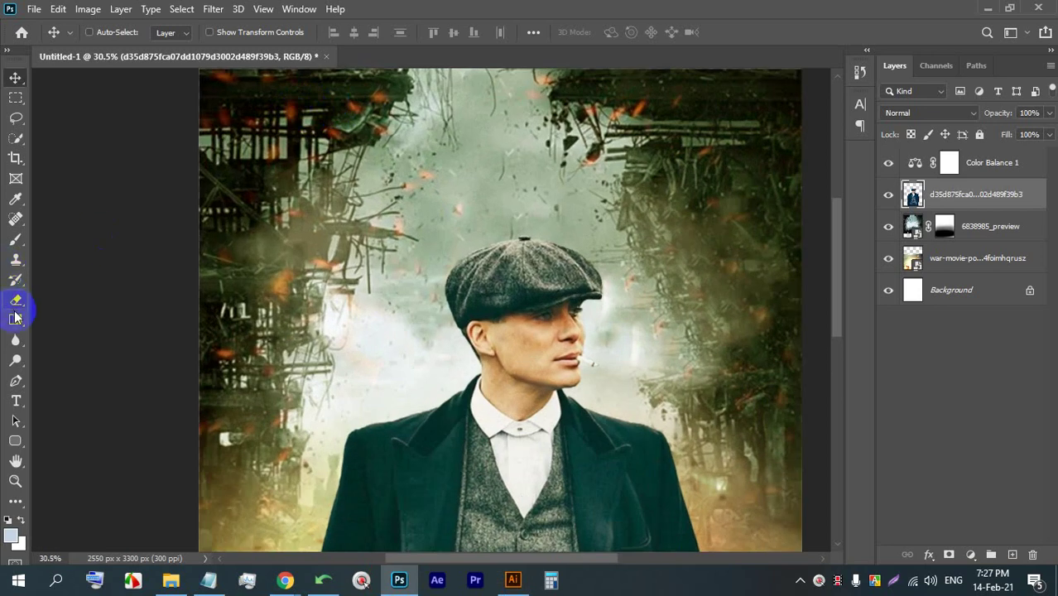
pyautogui.click(16, 329)
pyautogui.click(18, 242)
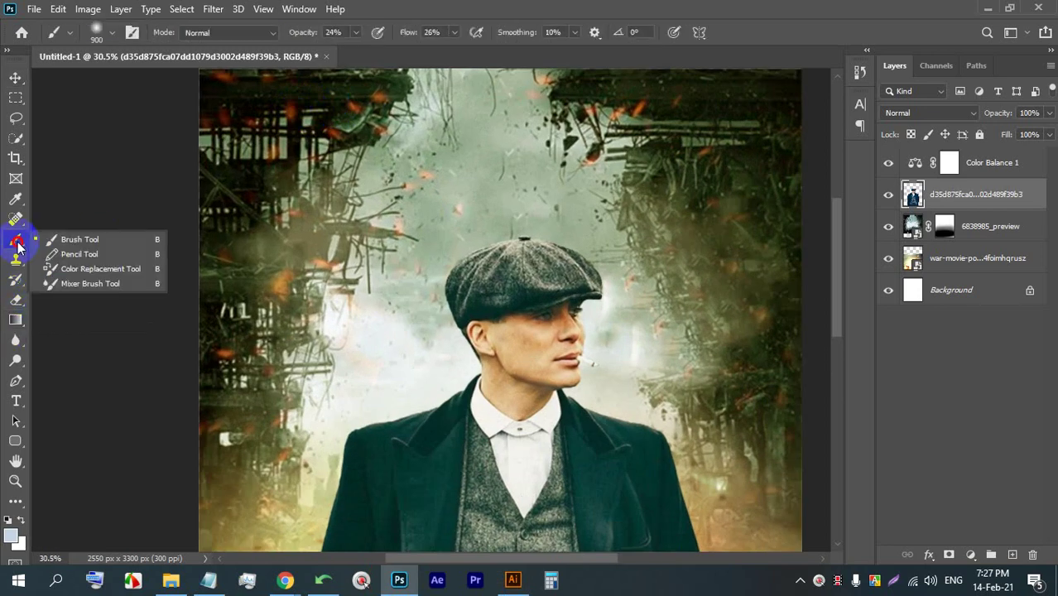
pyautogui.click(7, 441)
pyautogui.click(67, 469)
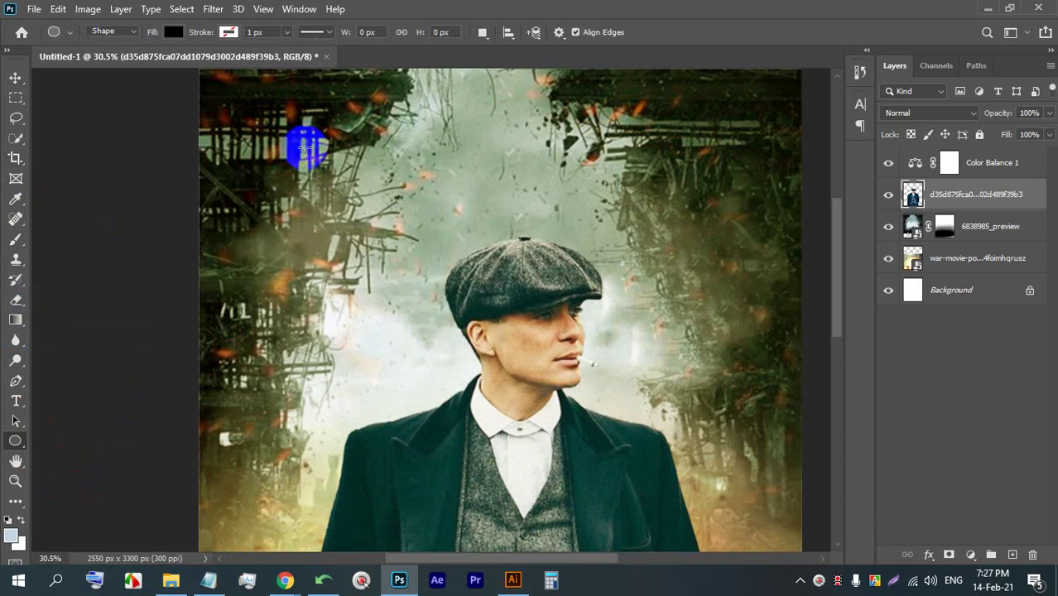
pyautogui.moveTo(284, 124); pyautogui.dragTo(448, 364)
# - Switch to the Move tool, close the shape Properties panel and fit the poster on screen
pyautogui.click(16, 76)
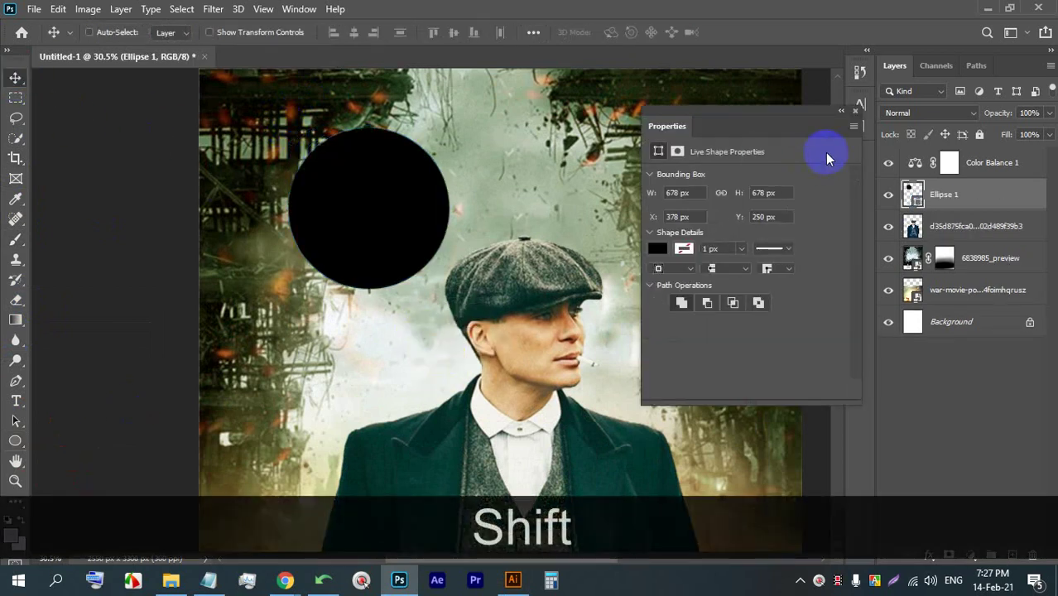
pyautogui.click(844, 109)
pyautogui.hotkey('ctrl', '0')
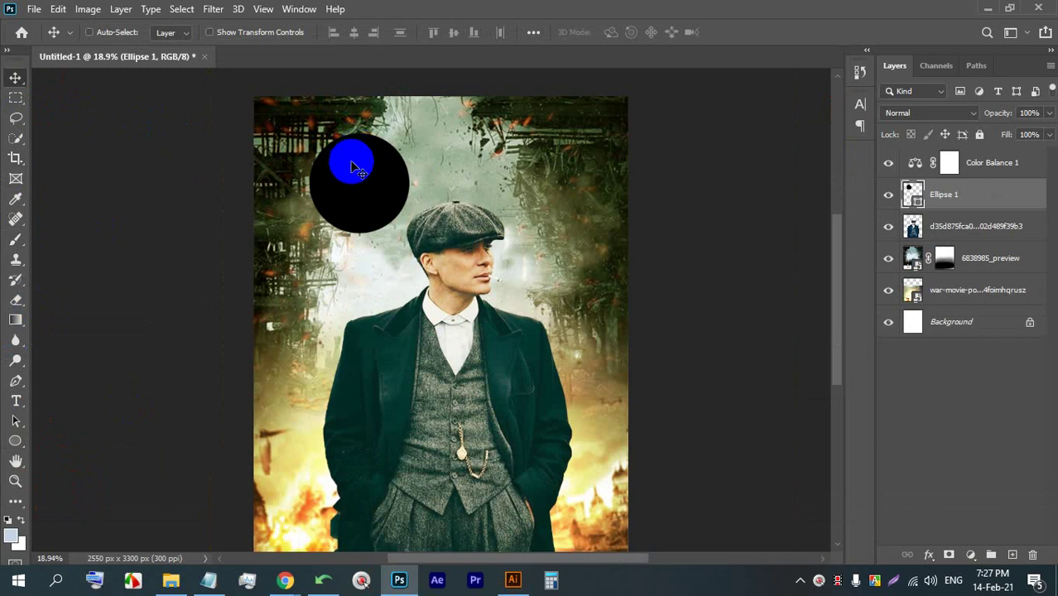
pyautogui.scroll(4, 352, 169)
pyautogui.scroll(-2, 335, 165)
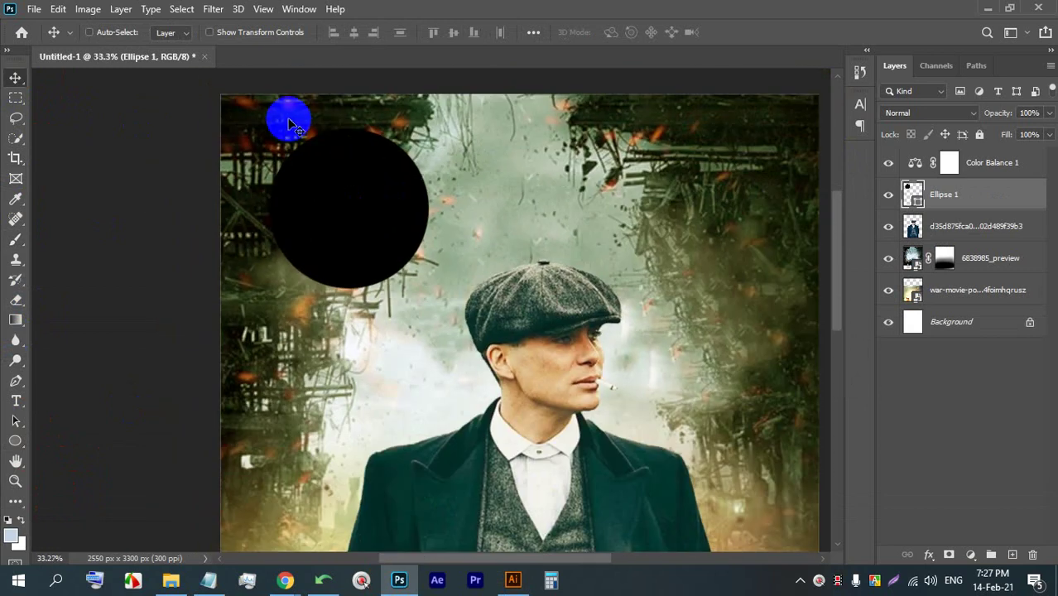
pyautogui.scroll(1, 288, 125)
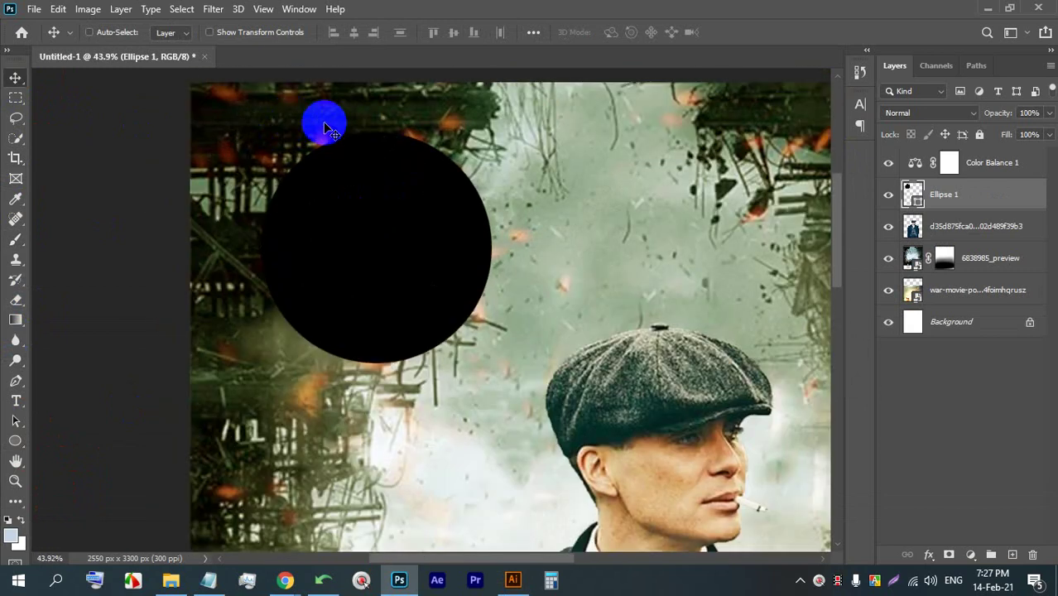
# - Give Ellipse 1 a yellow (f3ec20) outer glow with spread 0, size 51 px and range 58%
pyautogui.doubleClick(983, 194)
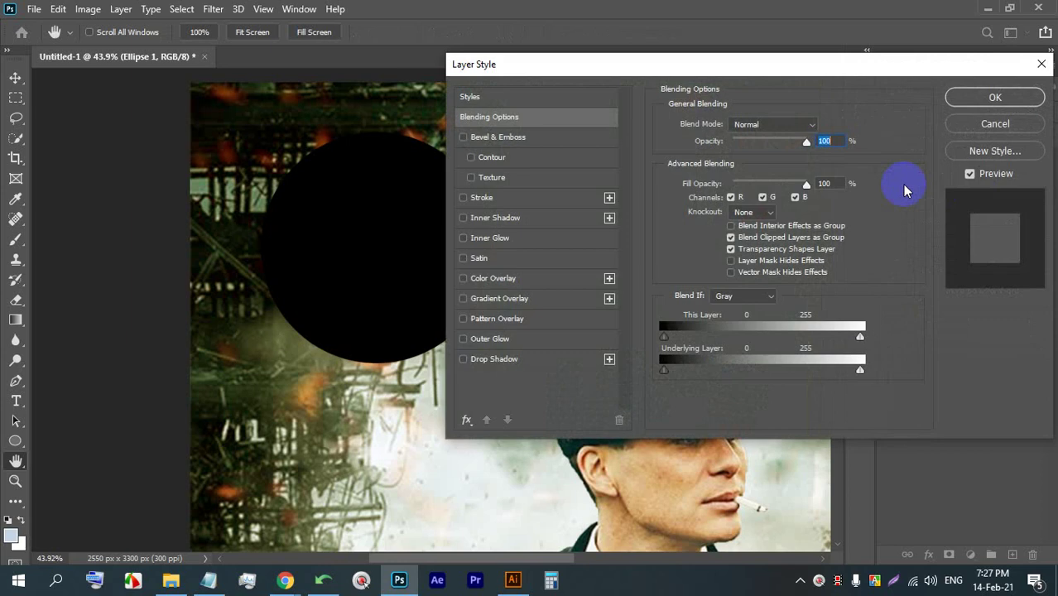
pyautogui.moveTo(587, 41); pyautogui.dragTo(715, 61)
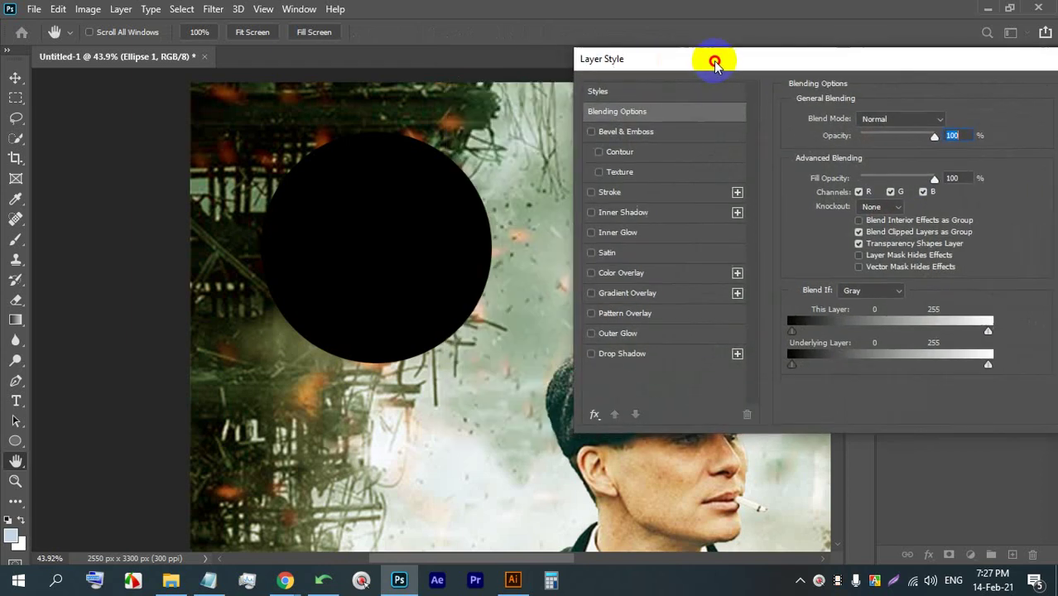
pyautogui.click(620, 334)
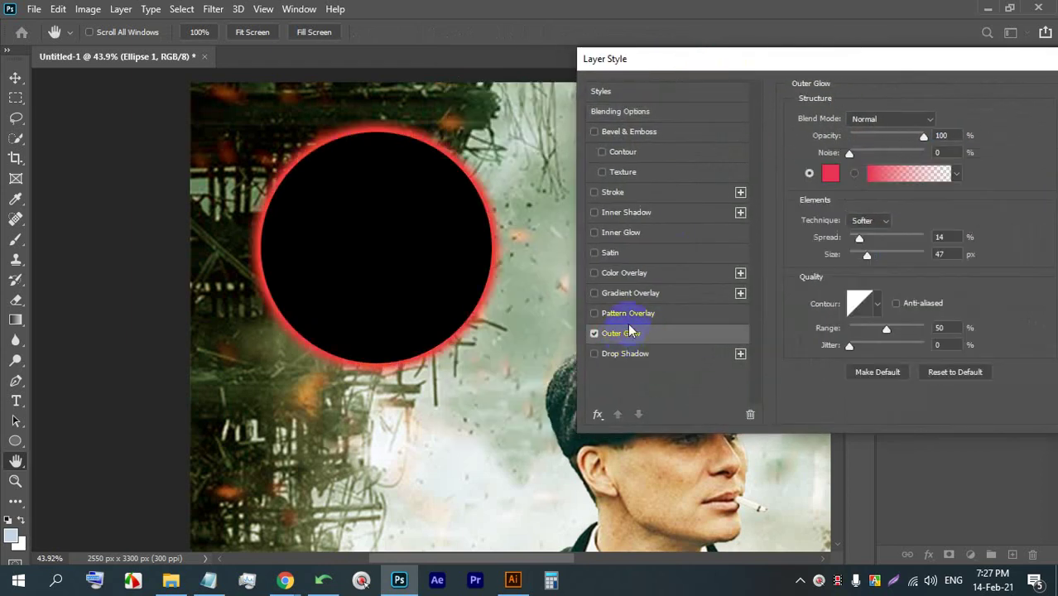
pyautogui.click(825, 177)
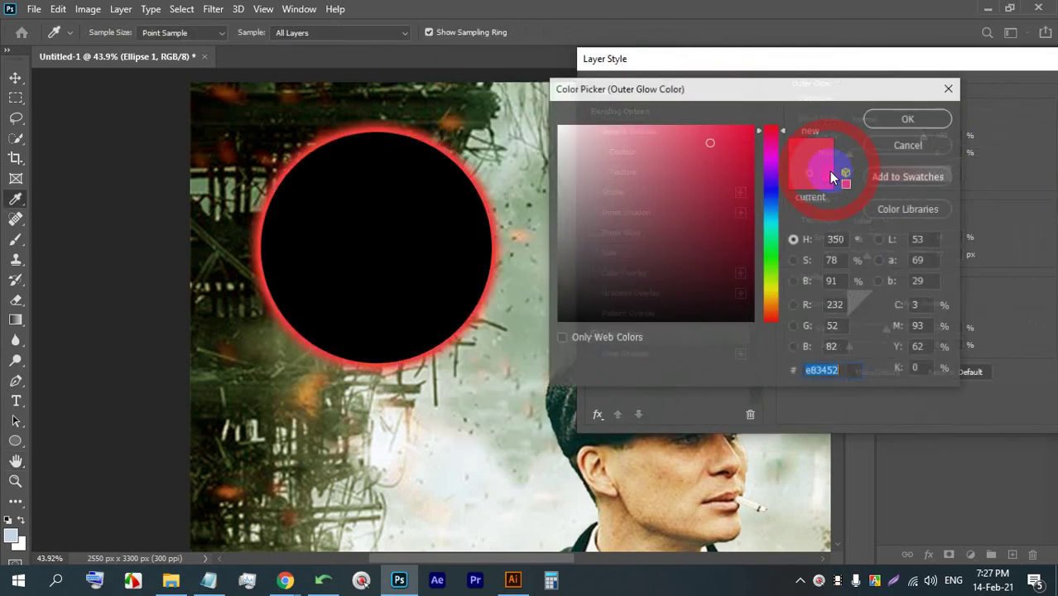
pyautogui.click(774, 291)
pyautogui.click(727, 135)
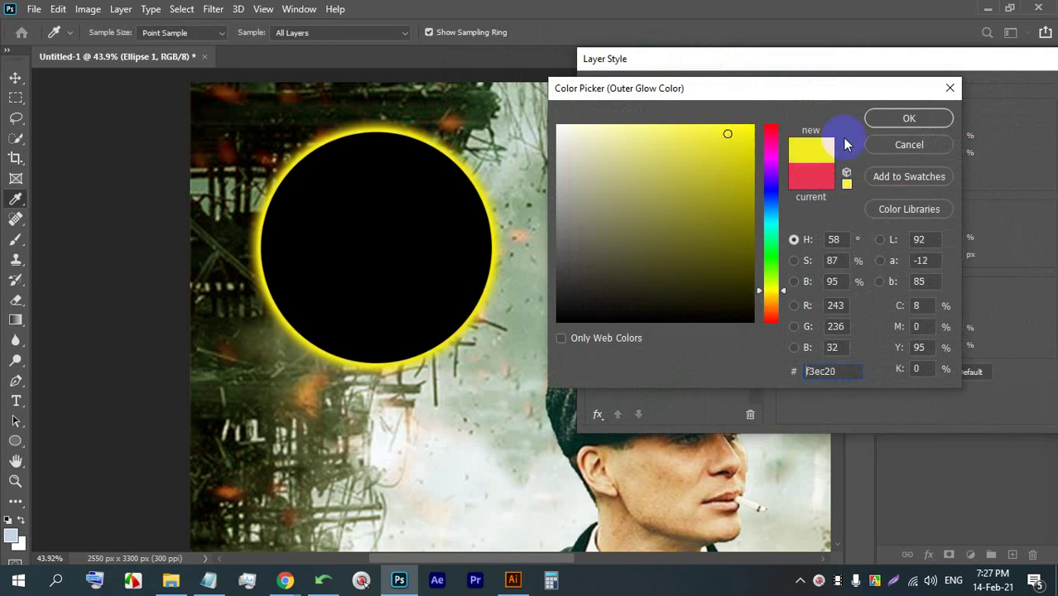
pyautogui.click(895, 120)
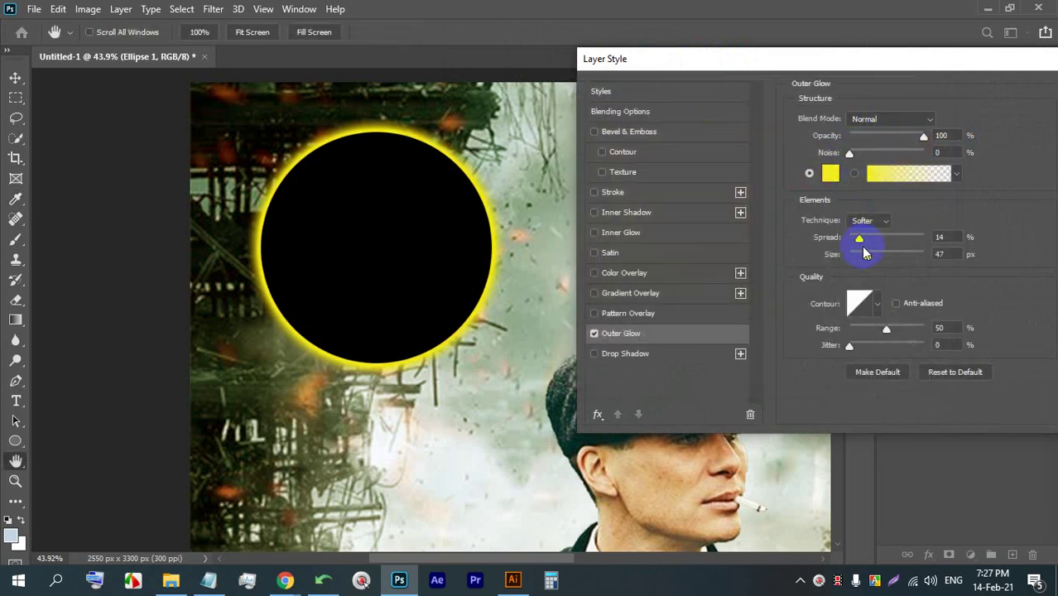
pyautogui.moveTo(863, 253)
pyautogui.mouseDown()
pyautogui.moveTo(881, 260)
pyautogui.moveTo(872, 244)
pyautogui.moveTo(874, 258)
pyautogui.moveTo(864, 257)
pyautogui.moveTo(876, 239)
pyautogui.moveTo(863, 240)
pyautogui.mouseUp()
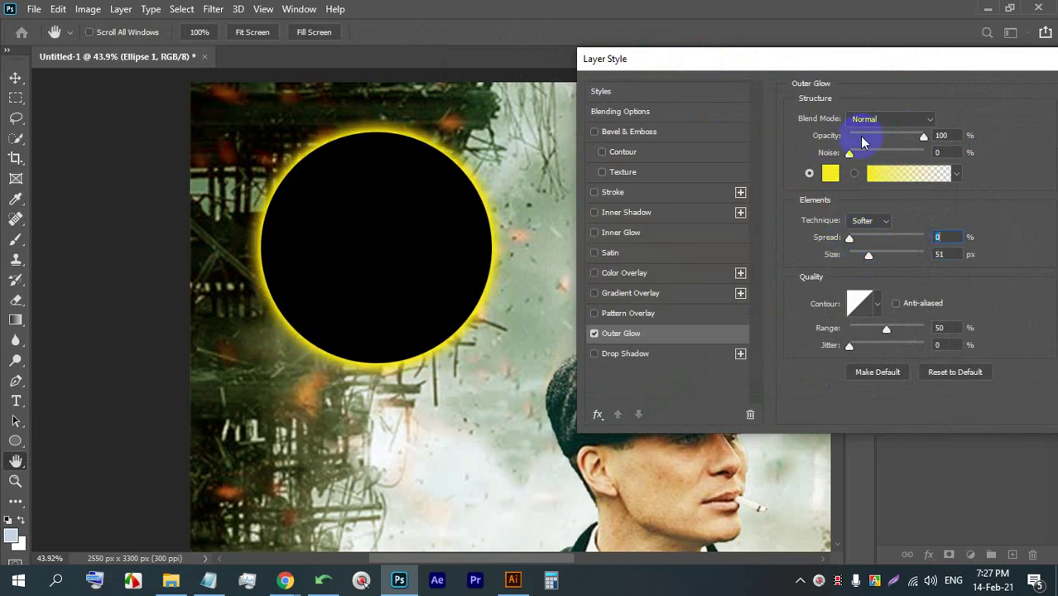
pyautogui.moveTo(886, 332)
pyautogui.mouseDown()
pyautogui.moveTo(902, 328)
pyautogui.moveTo(871, 329)
pyautogui.moveTo(892, 328)
pyautogui.mouseUp()
# - Add an outside stroke to the circle, trying a thicker dark olive colour first
pyautogui.click(668, 195)
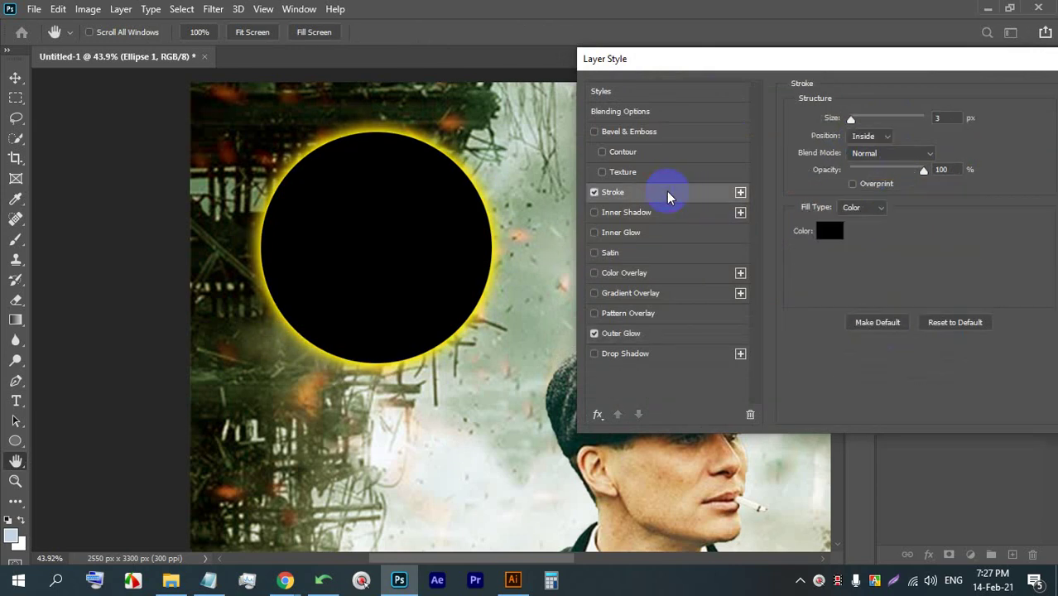
pyautogui.click(835, 234)
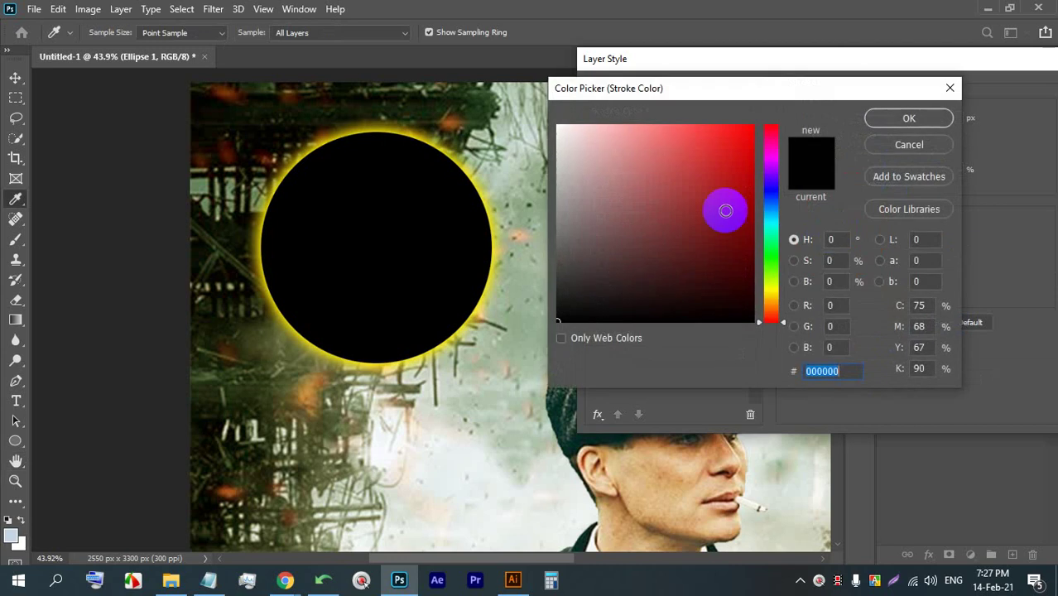
pyautogui.click(564, 134)
pyautogui.click(670, 307)
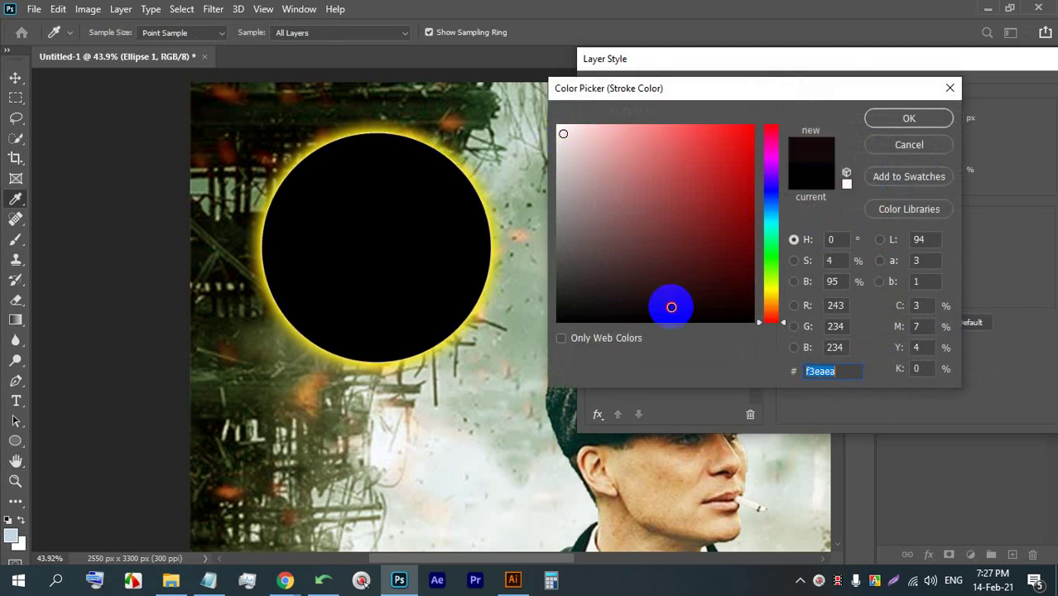
pyautogui.moveTo(762, 260); pyautogui.dragTo(764, 284)
pyautogui.click(808, 150)
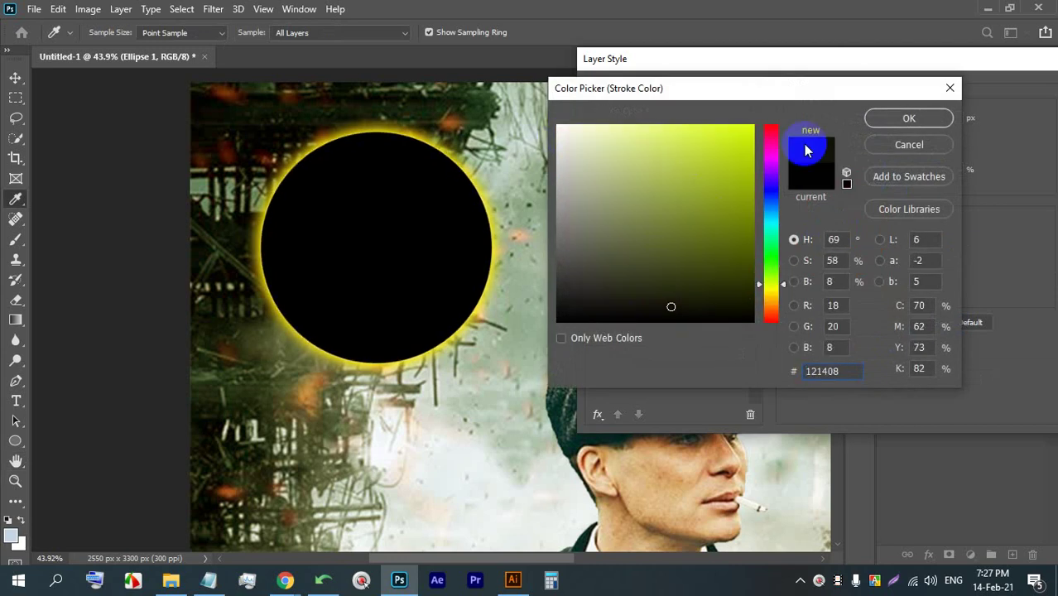
pyautogui.click(882, 120)
pyautogui.moveTo(862, 120); pyautogui.dragTo(857, 122)
pyautogui.click(860, 149)
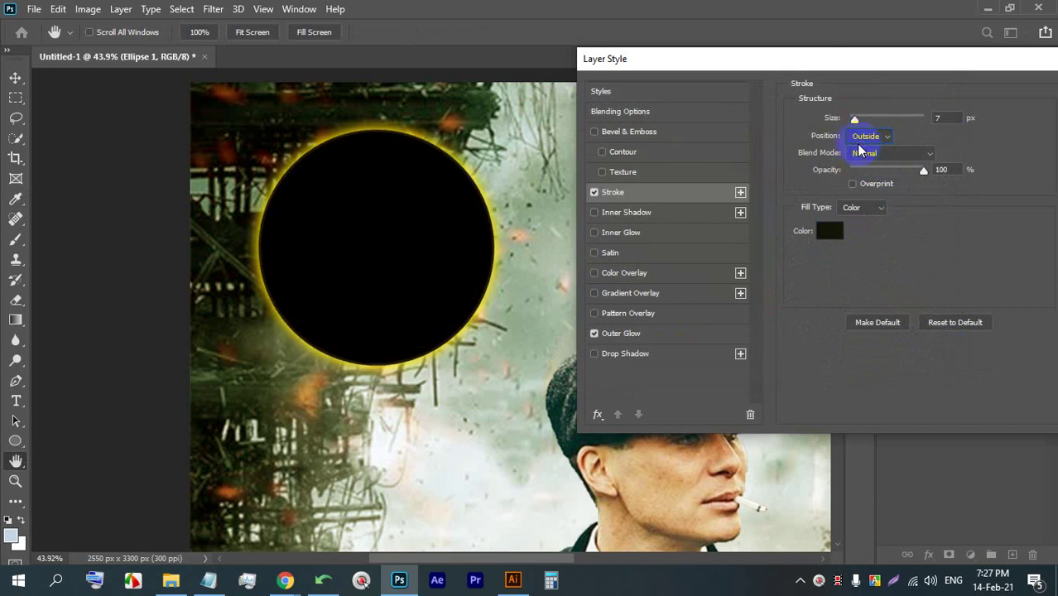
# - Change the circle's stroke to white at 1 px and apply the layer styles
pyautogui.click(830, 232)
pyautogui.click(734, 142)
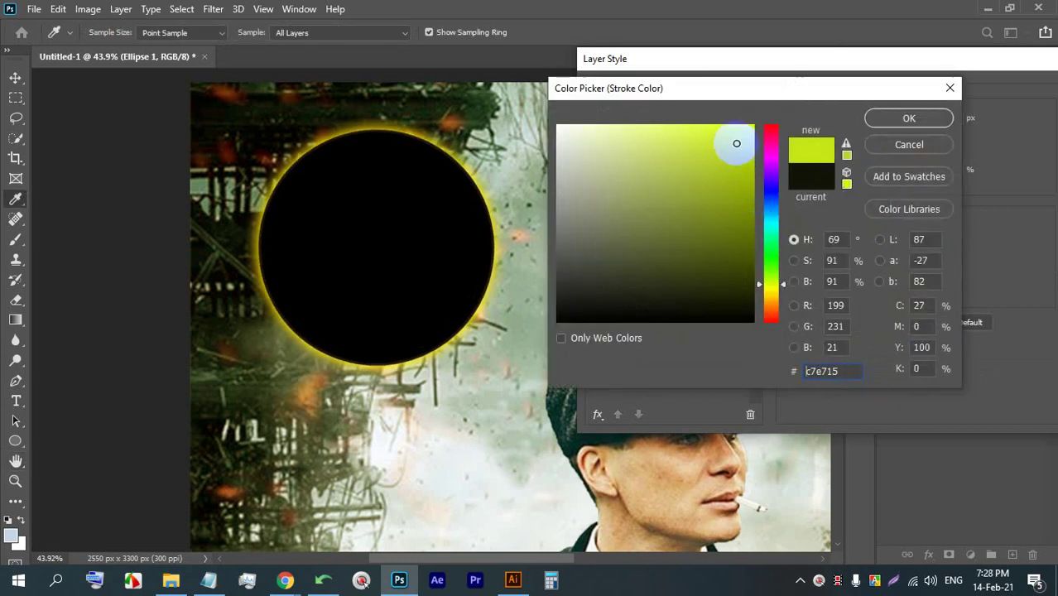
pyautogui.click(897, 118)
pyautogui.moveTo(855, 121)
pyautogui.mouseDown()
pyautogui.moveTo(868, 121)
pyautogui.moveTo(858, 121)
pyautogui.mouseUp()
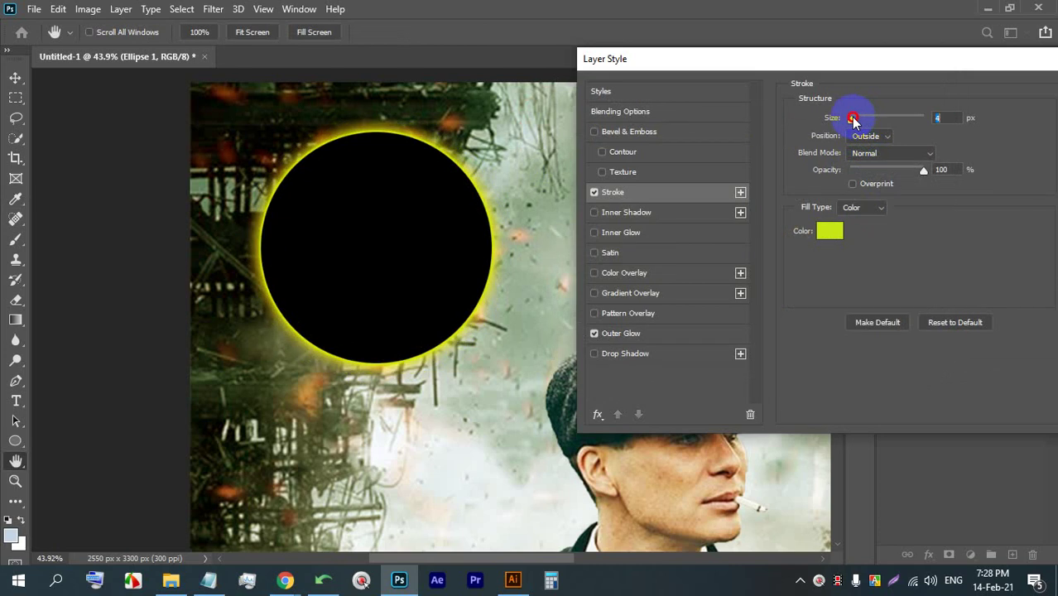
pyautogui.click(829, 231)
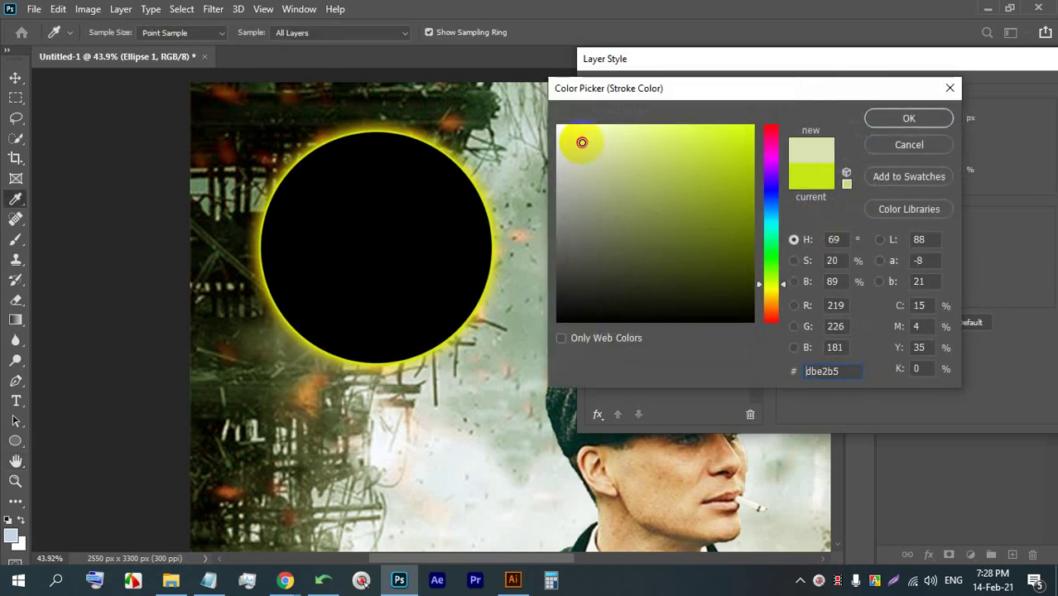
pyautogui.click(558, 126)
pyautogui.click(905, 119)
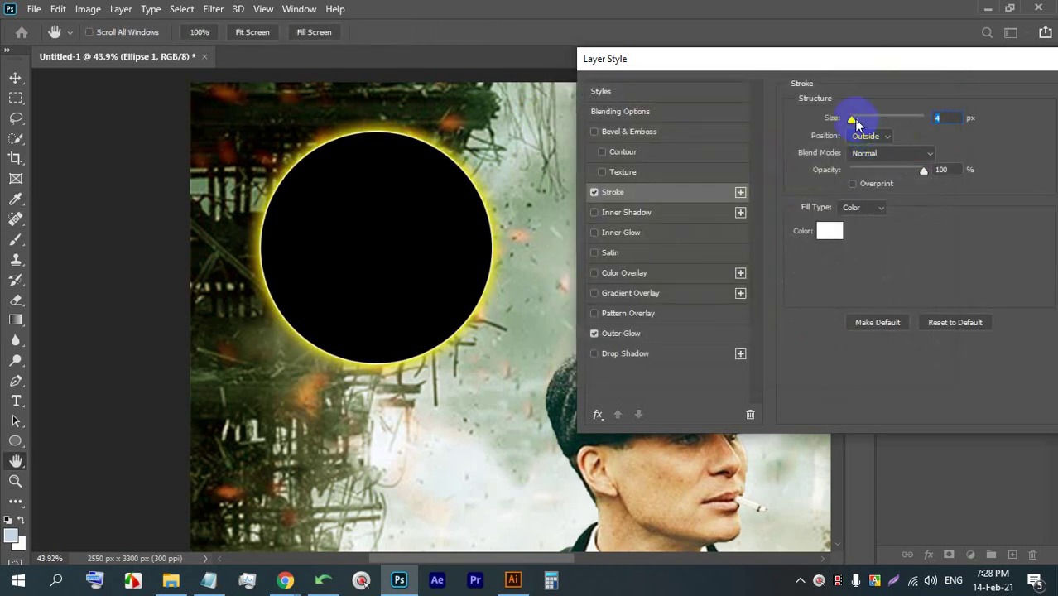
pyautogui.press('Down')
pyautogui.press('Down')
pyautogui.press('Down')
pyautogui.press('Down')
pyautogui.press('Down')
pyautogui.press('Down')
pyautogui.press('Down')
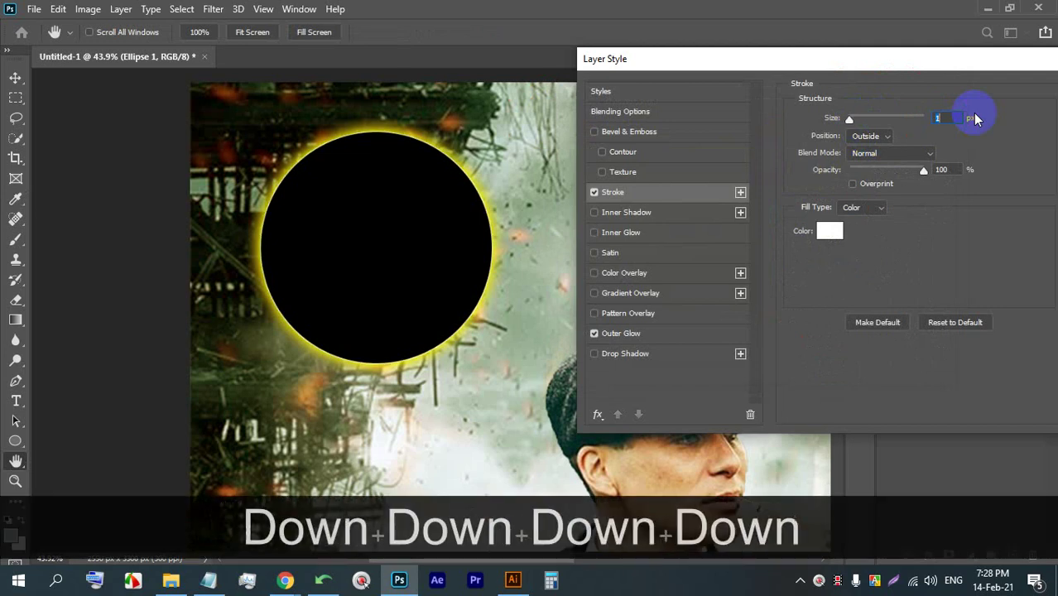
pyautogui.moveTo(892, 58); pyautogui.dragTo(725, 83)
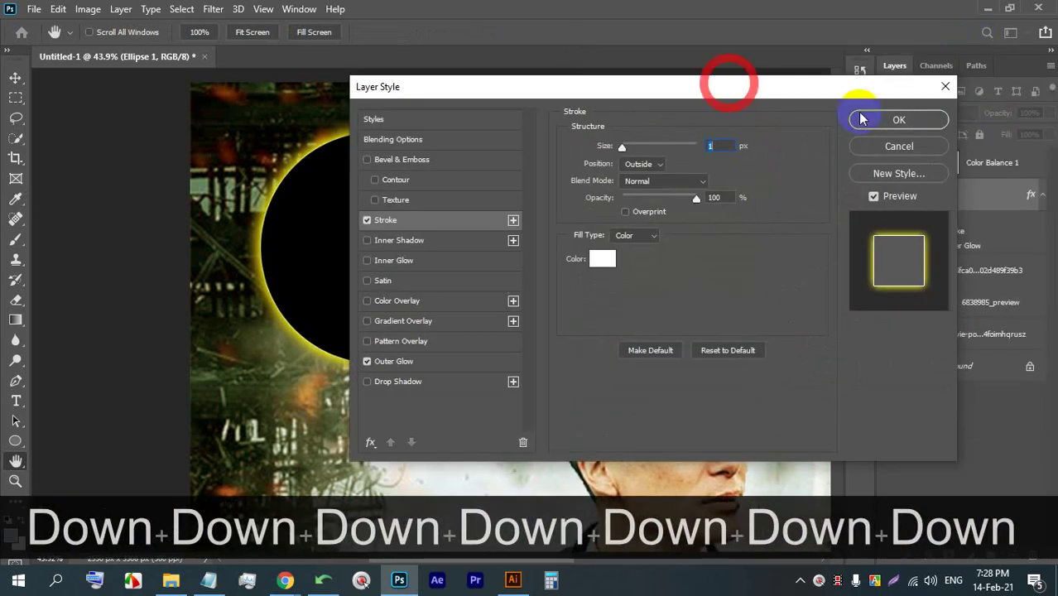
pyautogui.click(905, 119)
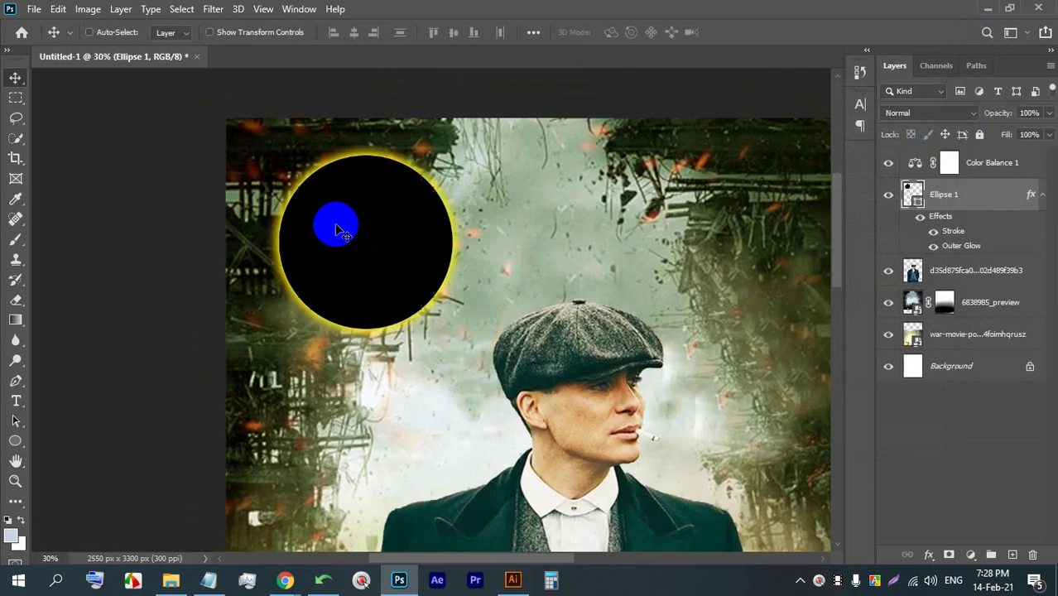
# - Move the circle so it sits above-left of the man's head
pyautogui.scroll(-1, 343, 221)
pyautogui.moveTo(341, 231); pyautogui.dragTo(569, 298)
pyautogui.scroll(3, 505, 377)
pyautogui.moveTo(505, 377); pyautogui.dragTo(343, 224)
pyautogui.scroll(-2, 642, 274)
pyautogui.scroll(2, 469, 222)
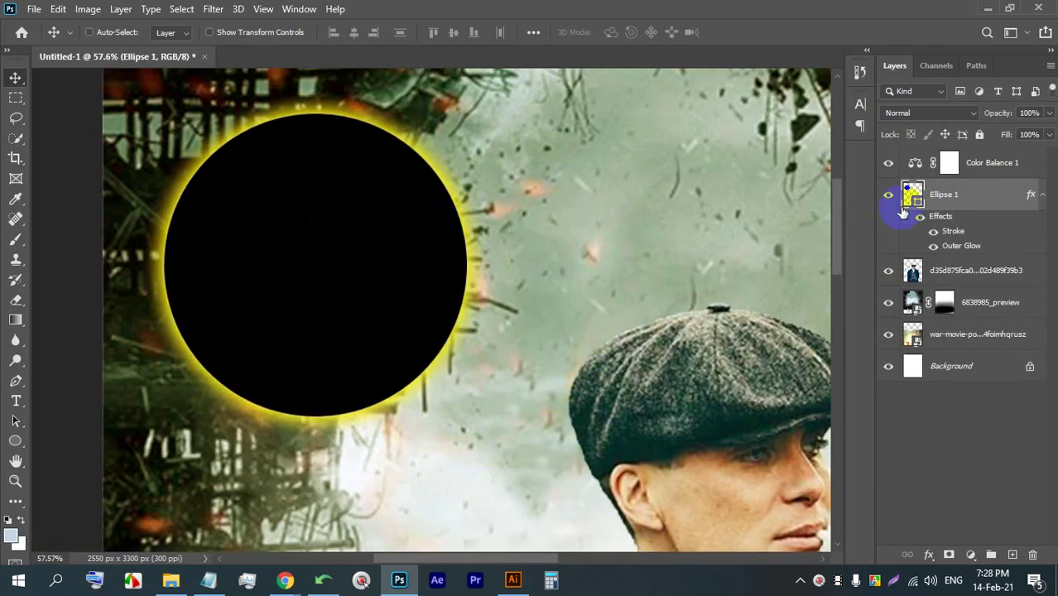
# - Enable an inner glow on Ellipse 1, first in white at about 66% opacity
pyautogui.doubleClick(969, 196)
pyautogui.moveTo(601, 99); pyautogui.dragTo(822, 83)
pyautogui.click(612, 255)
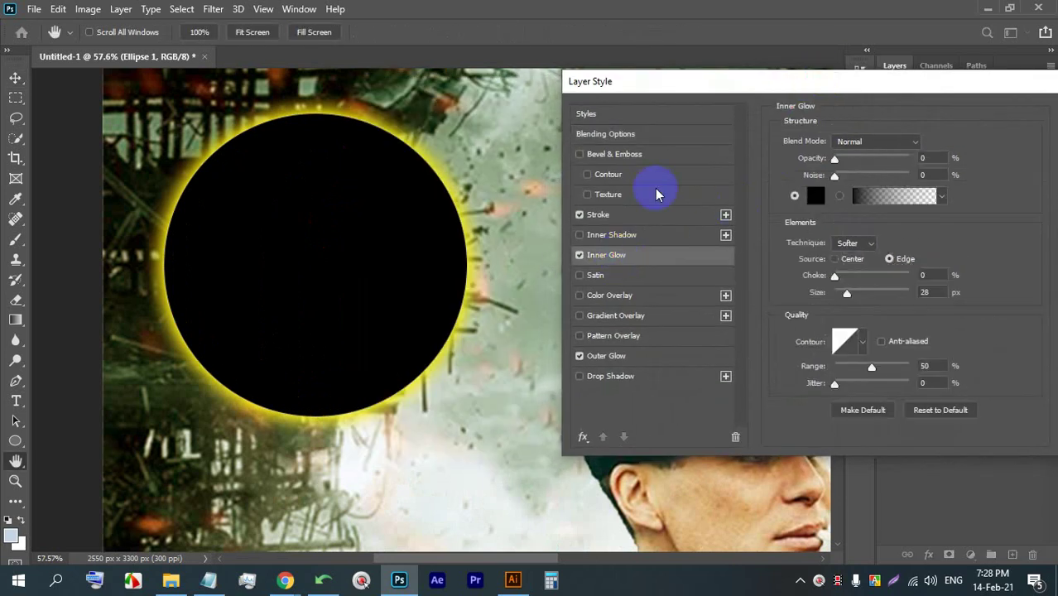
pyautogui.click(813, 197)
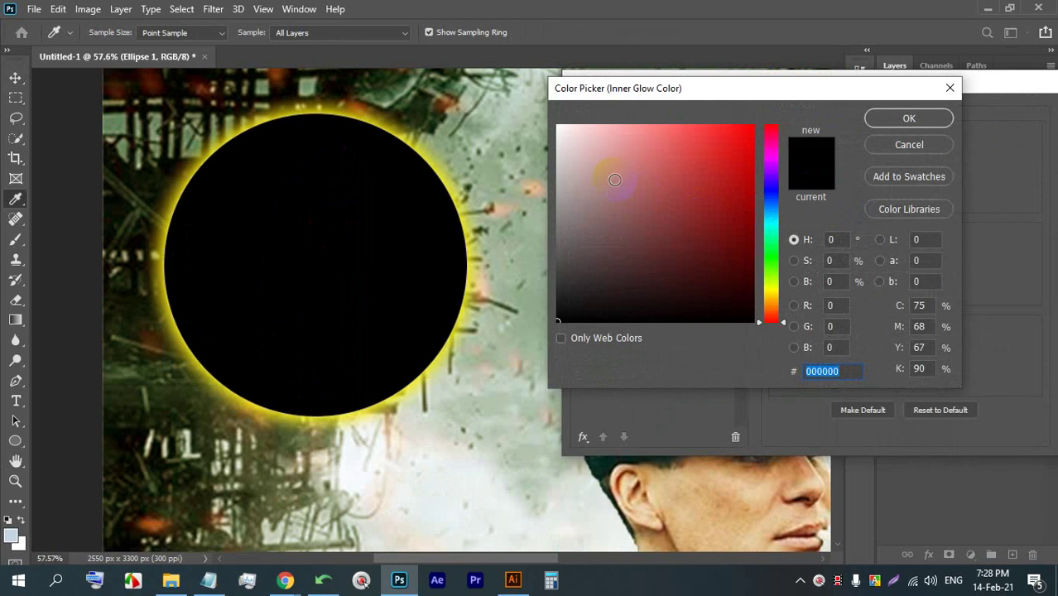
pyautogui.click(581, 146)
pyautogui.click(611, 133)
pyautogui.moveTo(611, 134); pyautogui.dragTo(508, 106)
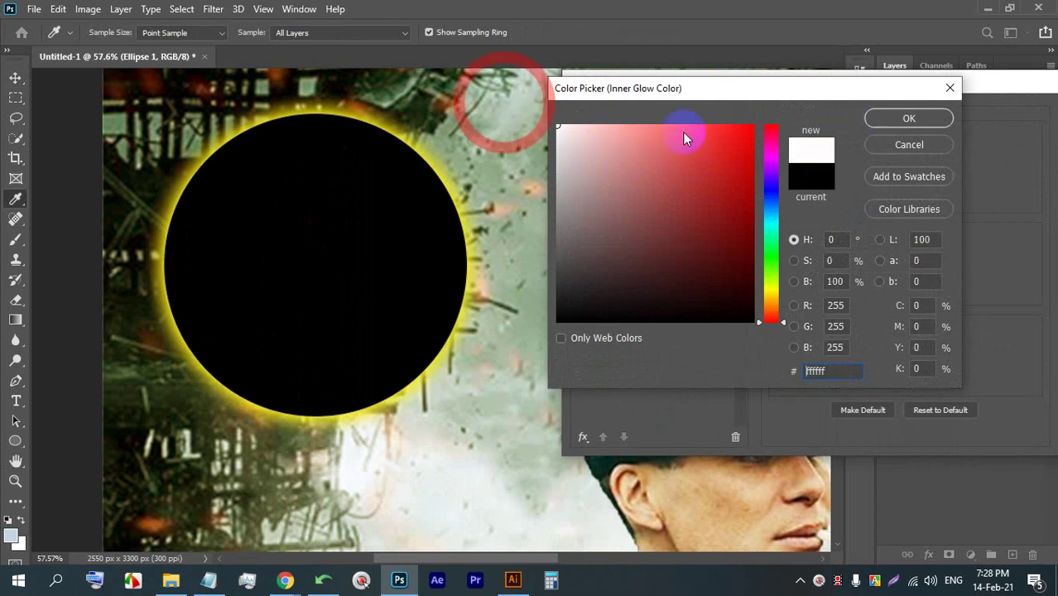
pyautogui.click(904, 118)
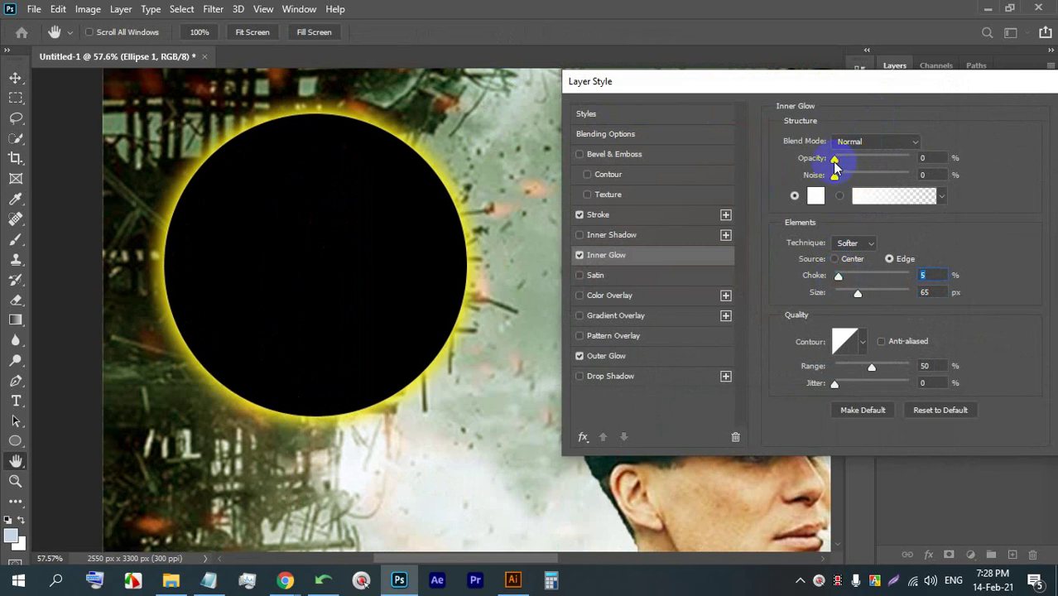
pyautogui.moveTo(834, 163); pyautogui.dragTo(886, 162)
# - Recolour the inner glow to d3ec2b with 5% choke, 120 px size, 68% opacity, and apply it
pyautogui.click(815, 195)
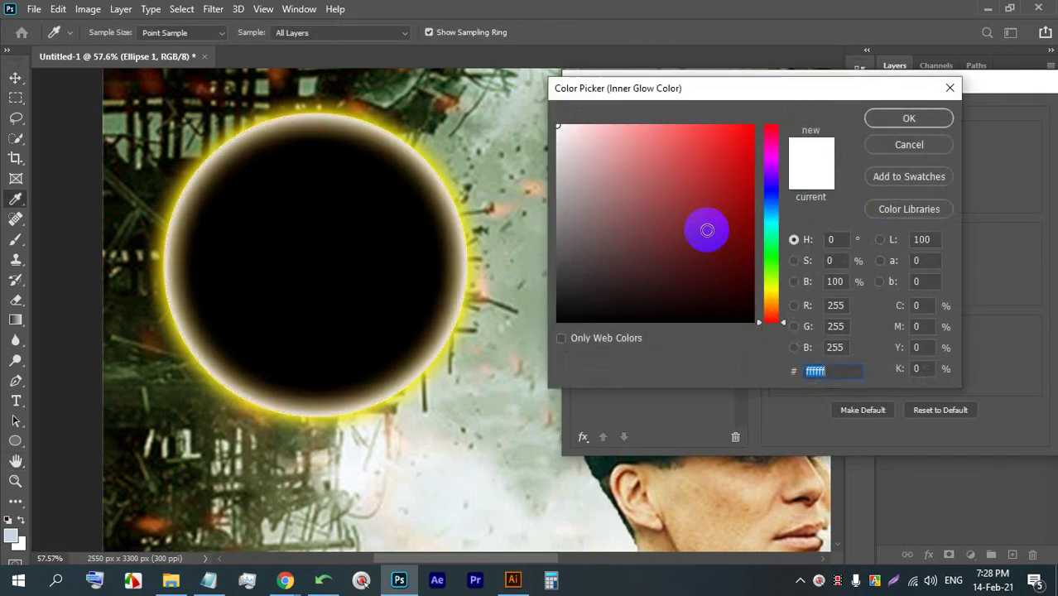
pyautogui.click(671, 207)
pyautogui.click(767, 284)
pyautogui.click(718, 139)
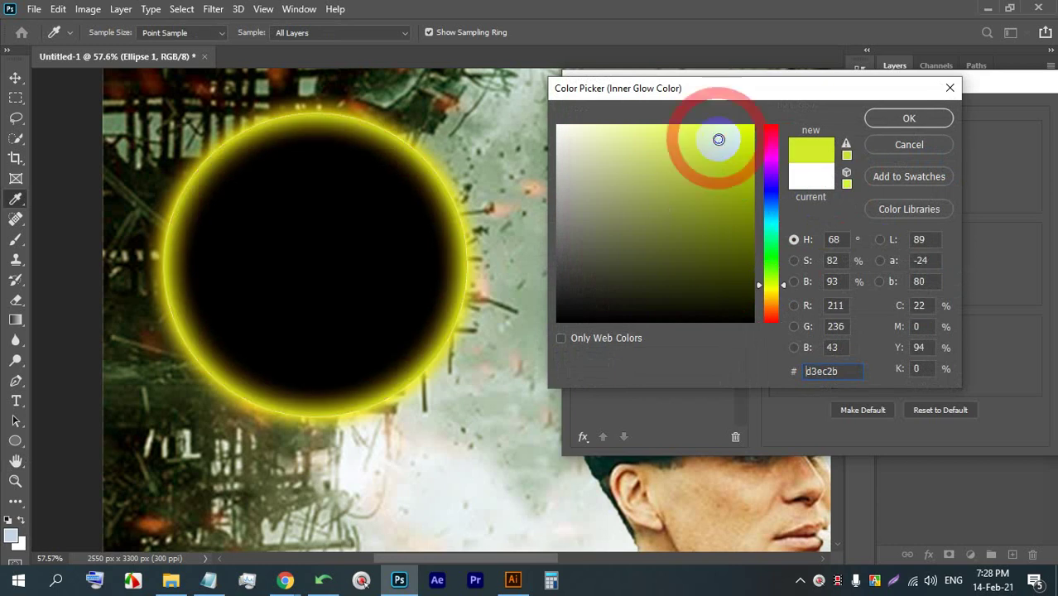
pyautogui.click(909, 118)
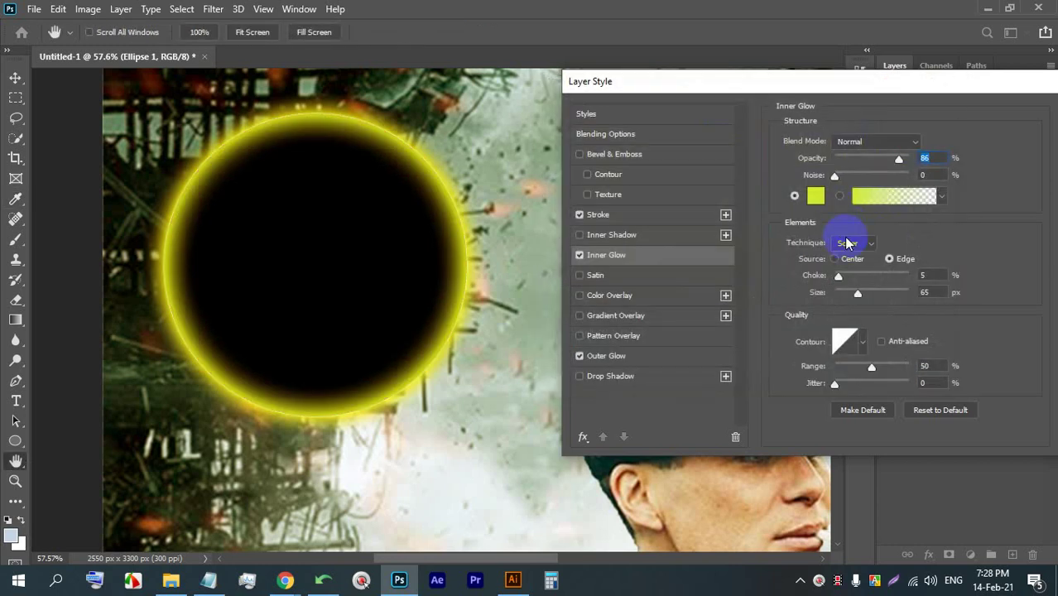
pyautogui.moveTo(861, 294)
pyautogui.mouseDown()
pyautogui.moveTo(912, 294)
pyautogui.moveTo(876, 298)
pyautogui.mouseUp()
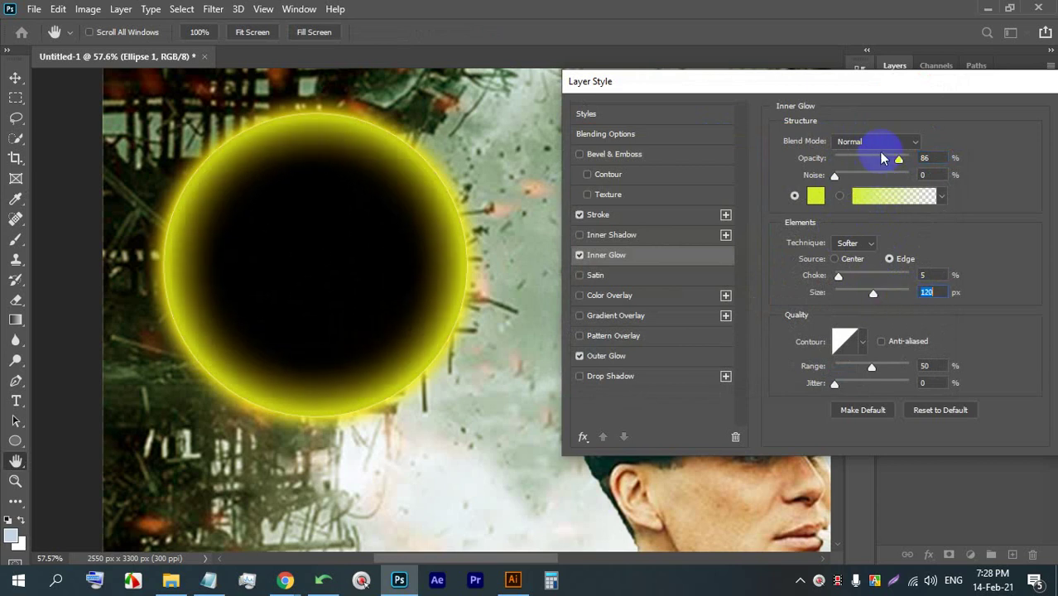
pyautogui.moveTo(892, 161)
pyautogui.mouseDown()
pyautogui.moveTo(866, 162)
pyautogui.moveTo(876, 166)
pyautogui.mouseUp()
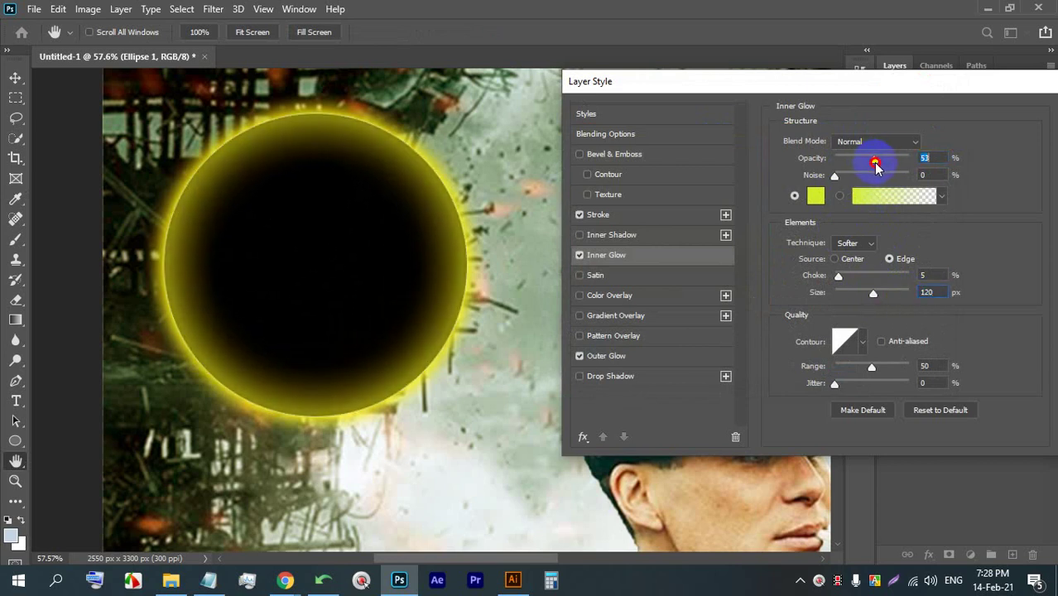
pyautogui.moveTo(887, 82)
pyautogui.mouseDown()
pyautogui.moveTo(771, 83)
pyautogui.moveTo(881, 81)
pyautogui.mouseUp()
pyautogui.moveTo(846, 157)
pyautogui.mouseDown()
pyautogui.moveTo(868, 155)
pyautogui.moveTo(859, 158)
pyautogui.mouseUp()
pyautogui.moveTo(1005, 74); pyautogui.dragTo(940, 71)
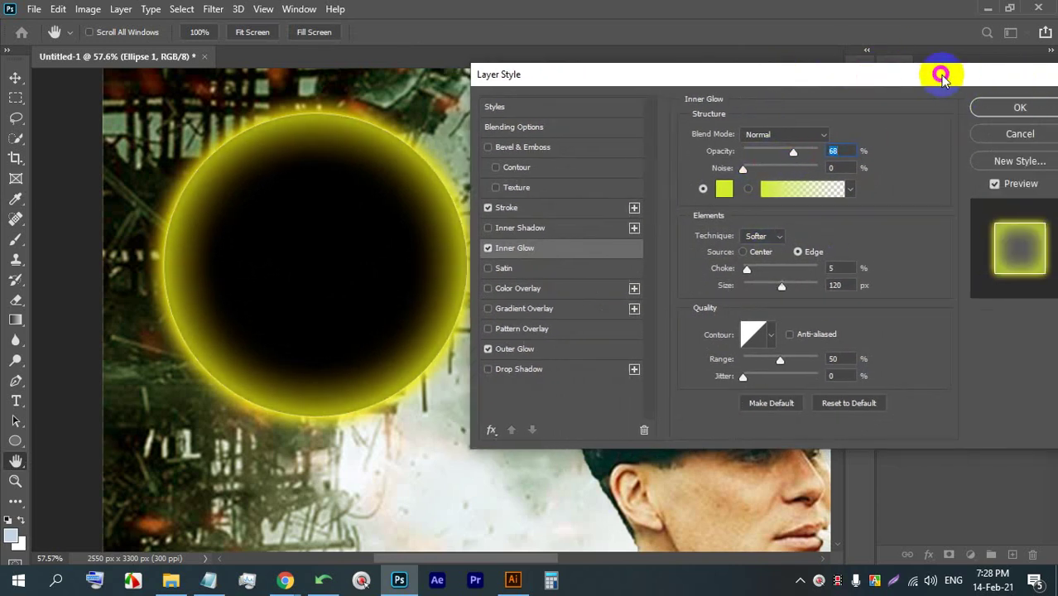
pyautogui.click(973, 104)
pyautogui.scroll(-5, 473, 225)
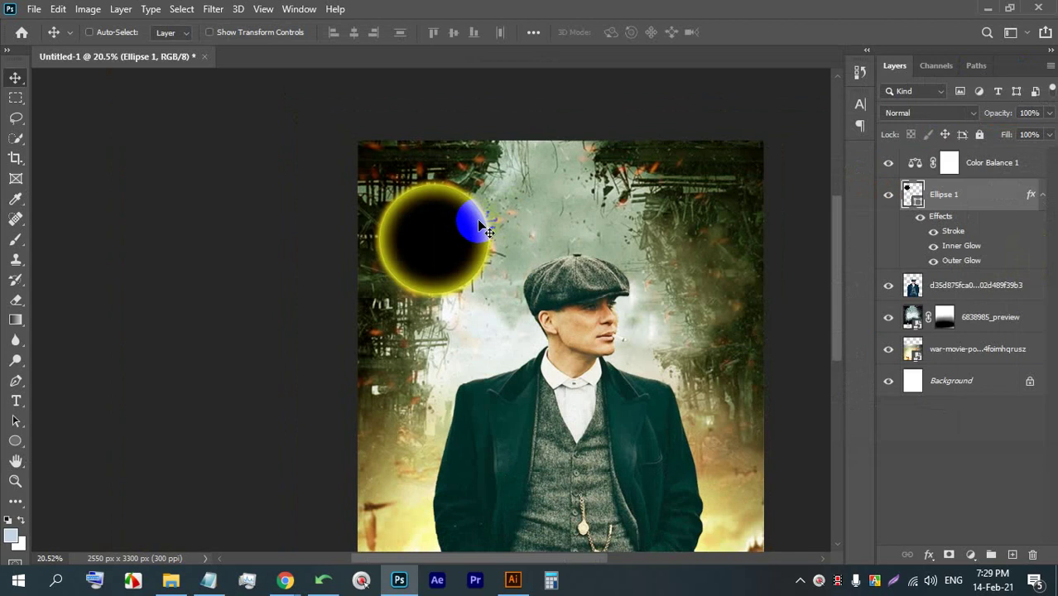
# - Drag the glowing circle right, then delete the Ellipse 1 layer with Backspace
pyautogui.scroll(3, 405, 215)
pyautogui.moveTo(420, 203); pyautogui.dragTo(490, 173)
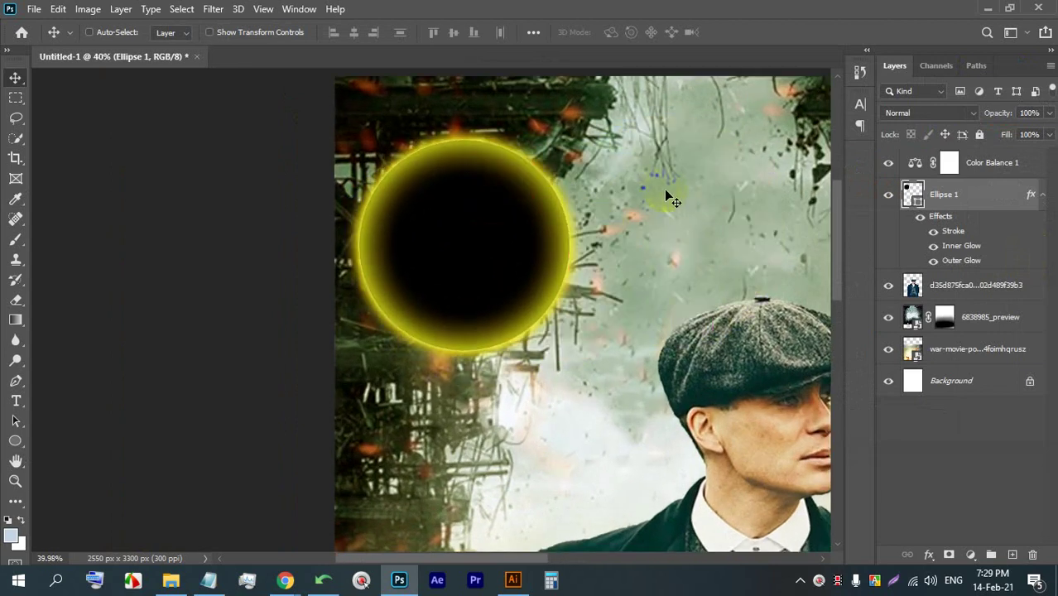
pyautogui.press('BackSpace')
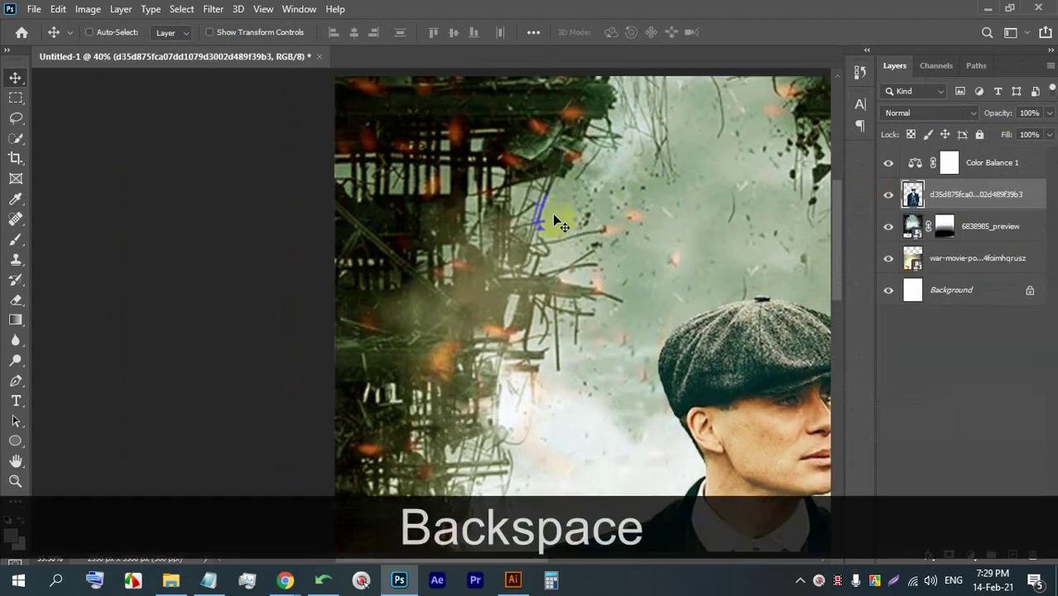
pyautogui.scroll(-4, 556, 222)
pyautogui.scroll(1, 455, 166)
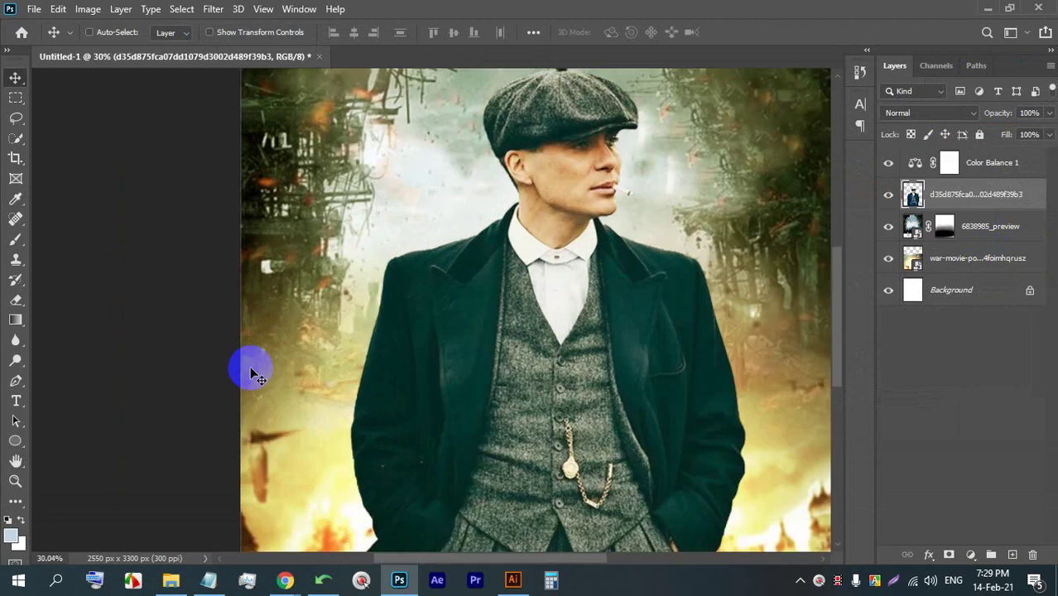
pyautogui.scroll(3, 269, 290)
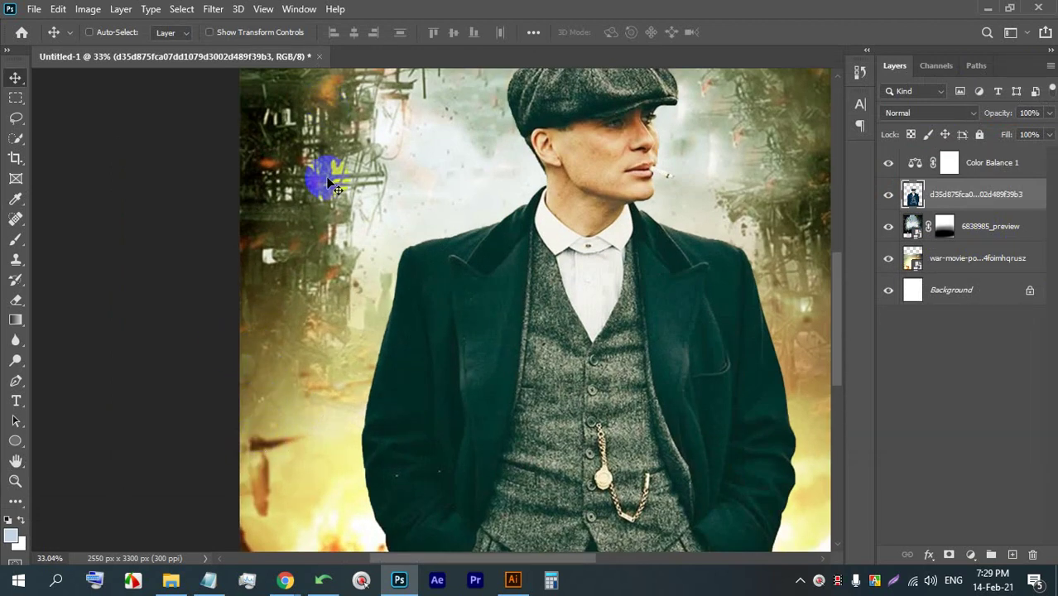
pyautogui.scroll(-3, 318, 177)
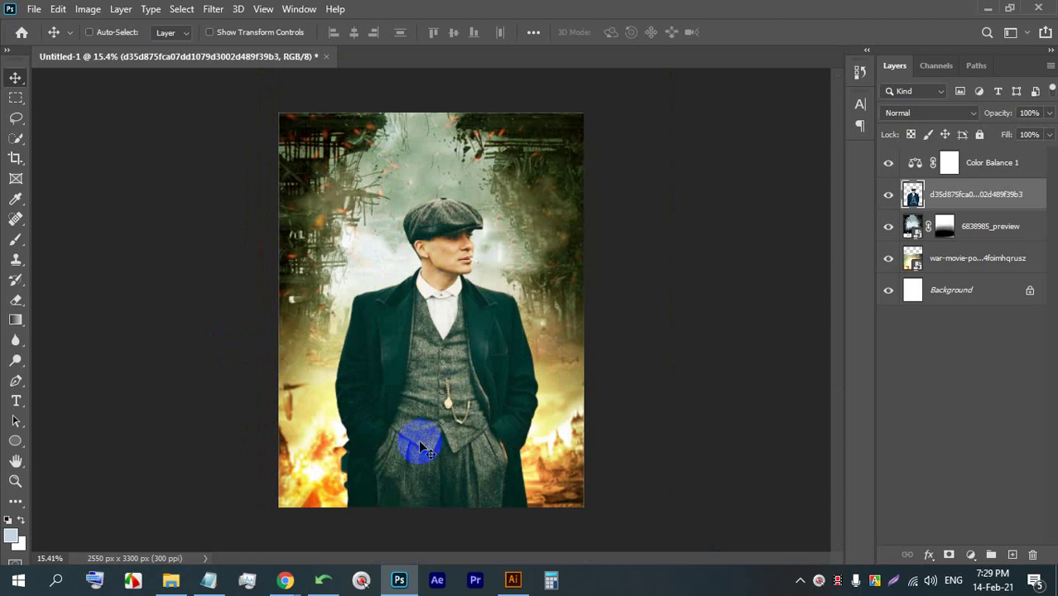
# - Add placeholder Lorem Ipsum text on the lower poster, then enlarge it and shift it right
pyautogui.scroll(2, 425, 437)
pyautogui.click(17, 402)
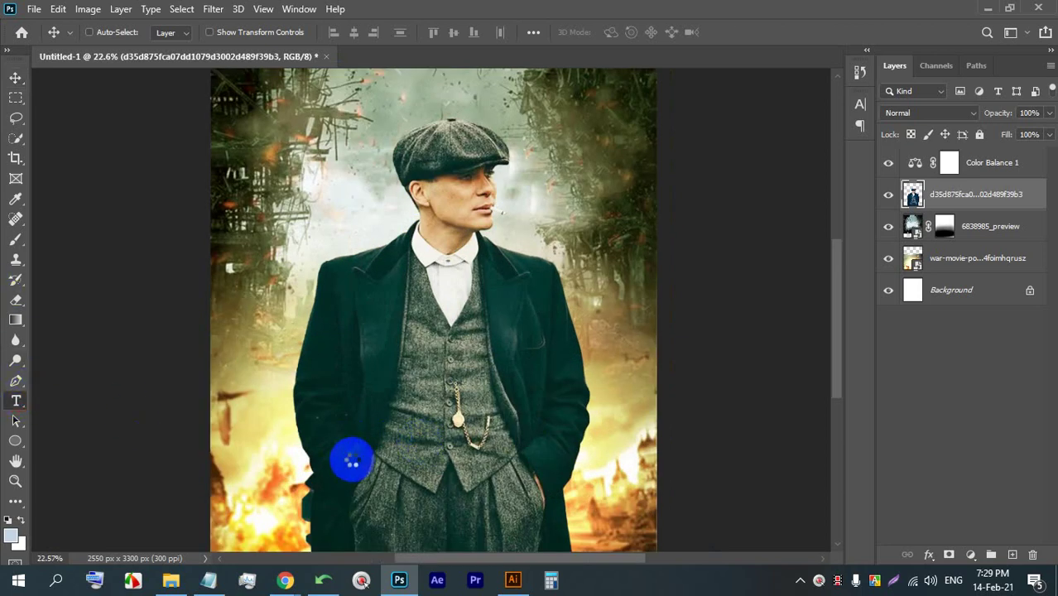
pyautogui.click(351, 461)
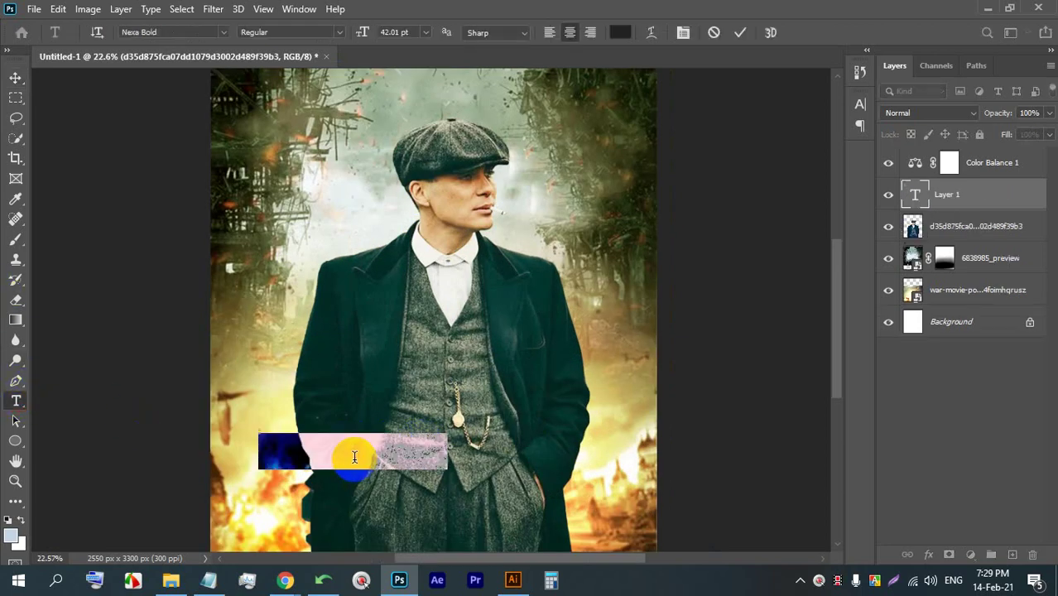
pyautogui.click(16, 77)
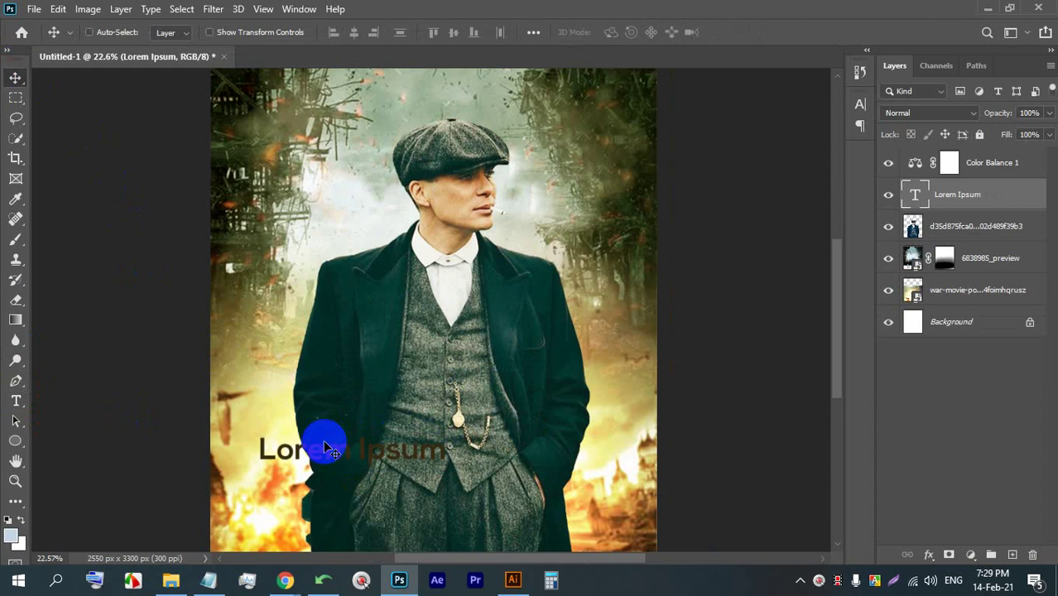
pyautogui.hotkey('ctrl', 't')
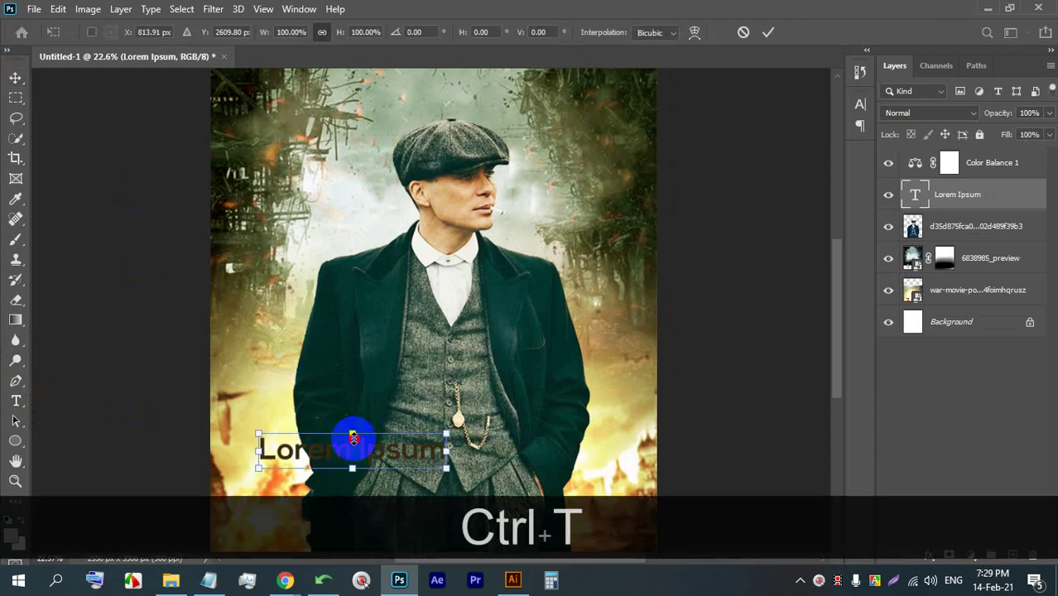
pyautogui.moveTo(352, 436); pyautogui.dragTo(363, 370)
pyautogui.moveTo(347, 459); pyautogui.dragTo(458, 451)
# - Set the Lorem Ipsum text in the Bernard MT Condensed font
pyautogui.doubleClick(427, 429)
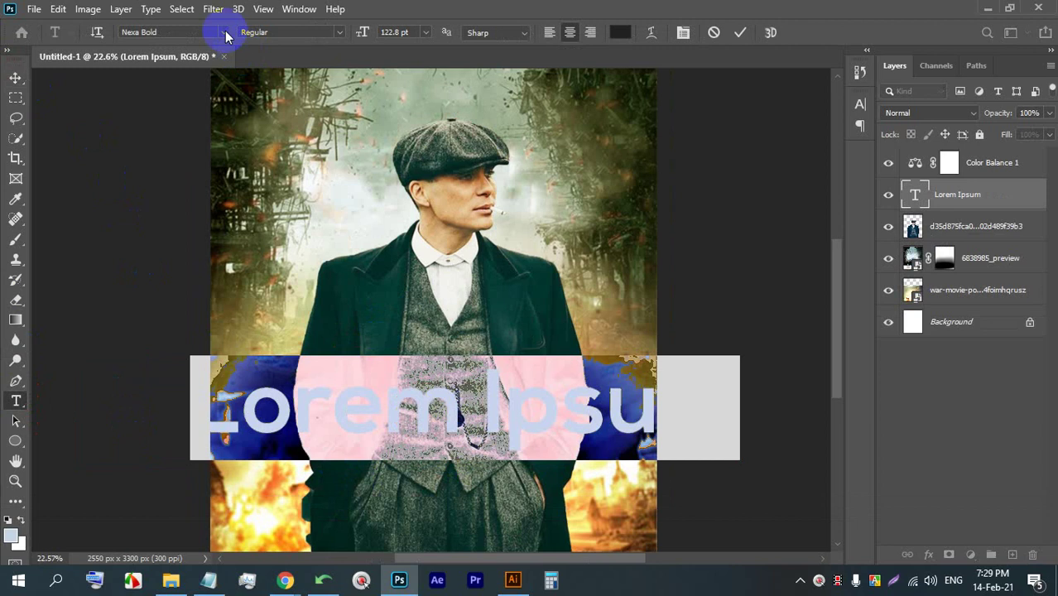
pyautogui.click(222, 33)
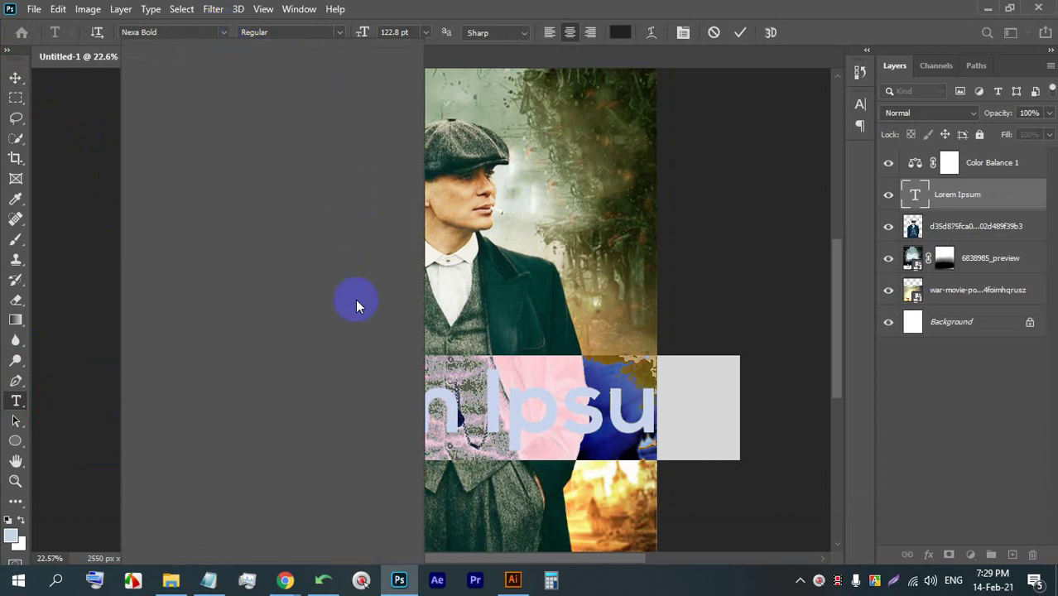
pyautogui.scroll(-4, 360, 248)
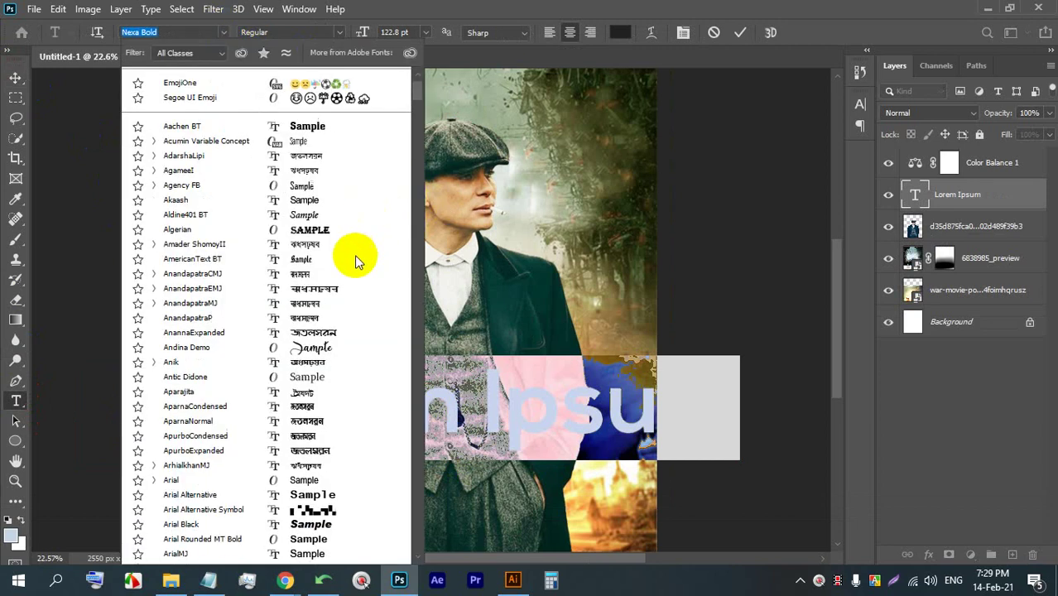
pyautogui.scroll(-10, 331, 283)
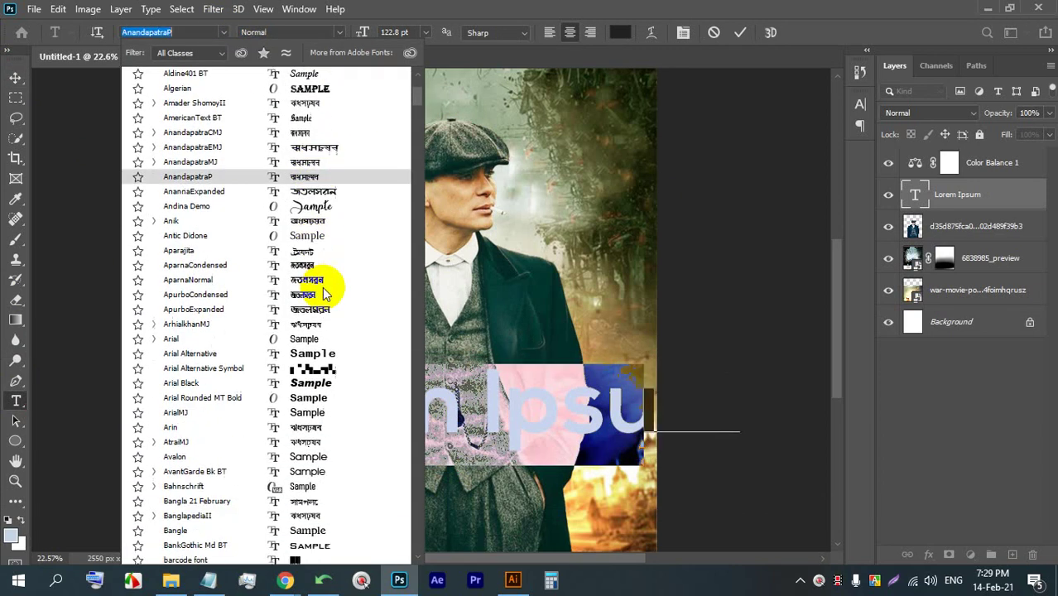
pyautogui.scroll(-7, 361, 245)
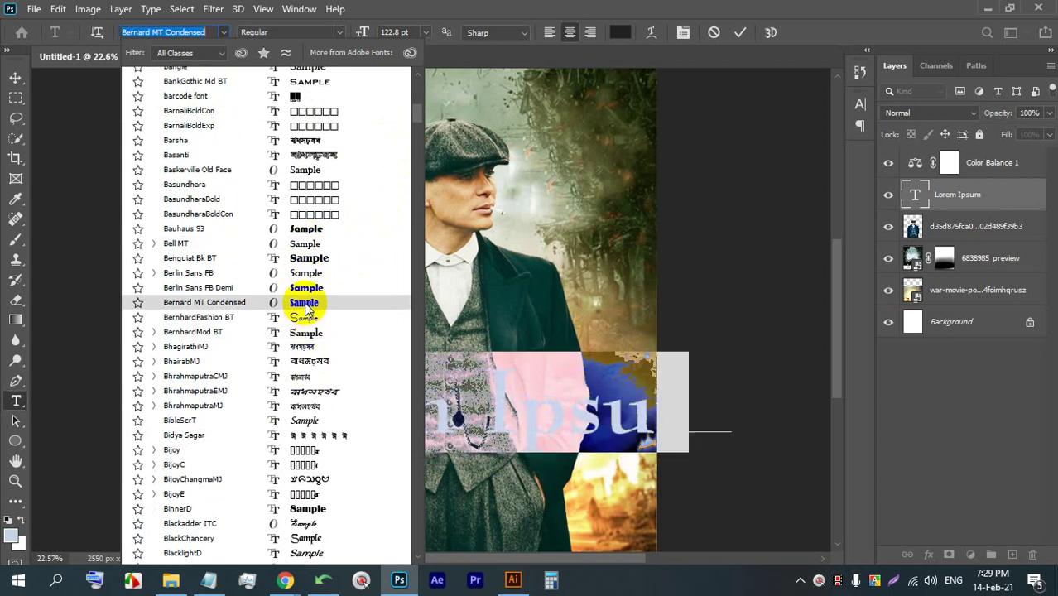
pyautogui.click(302, 302)
pyautogui.click(617, 33)
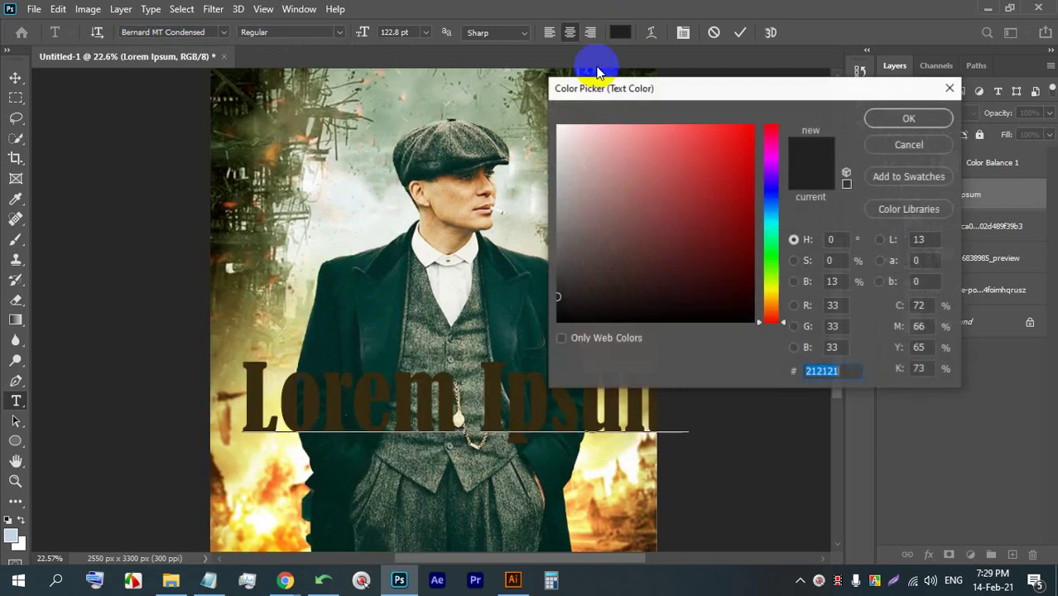
pyautogui.click(647, 200)
pyautogui.click(723, 237)
pyautogui.moveTo(760, 265); pyautogui.dragTo(770, 293)
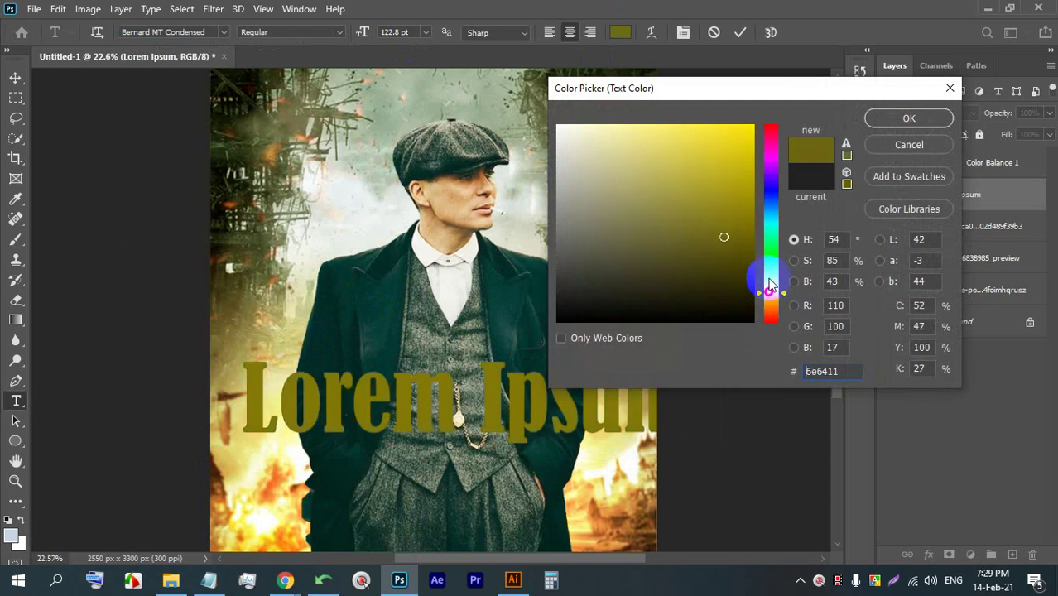
pyautogui.click(746, 130)
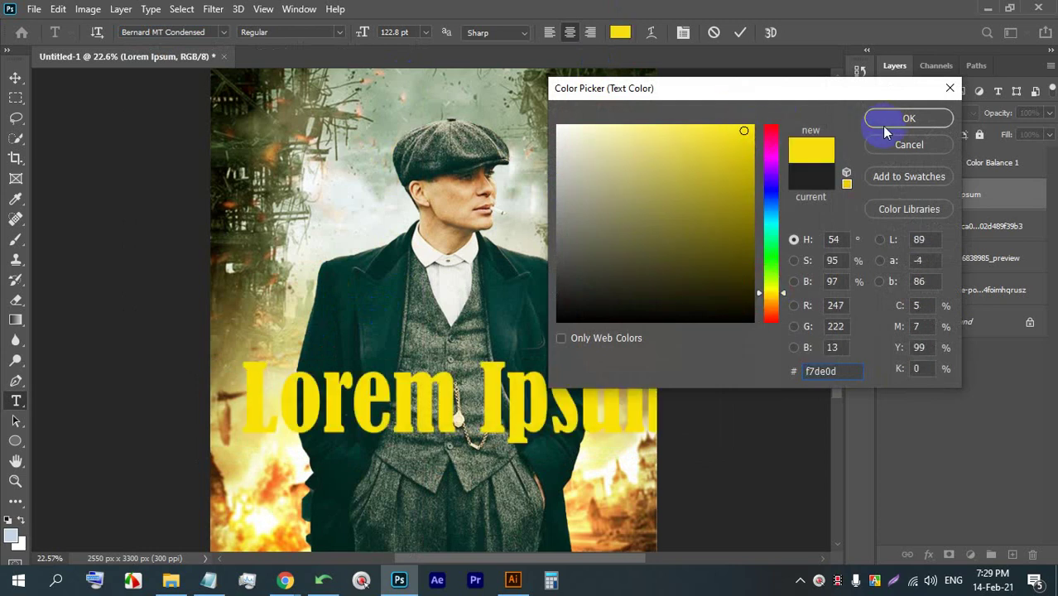
pyautogui.click(886, 121)
pyautogui.click(621, 35)
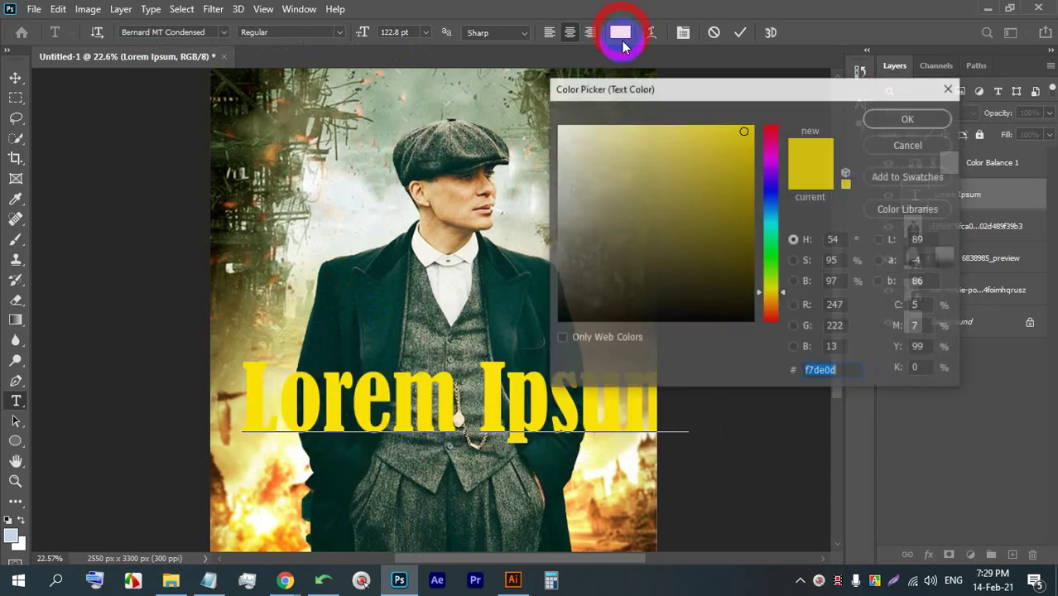
pyautogui.click(772, 130)
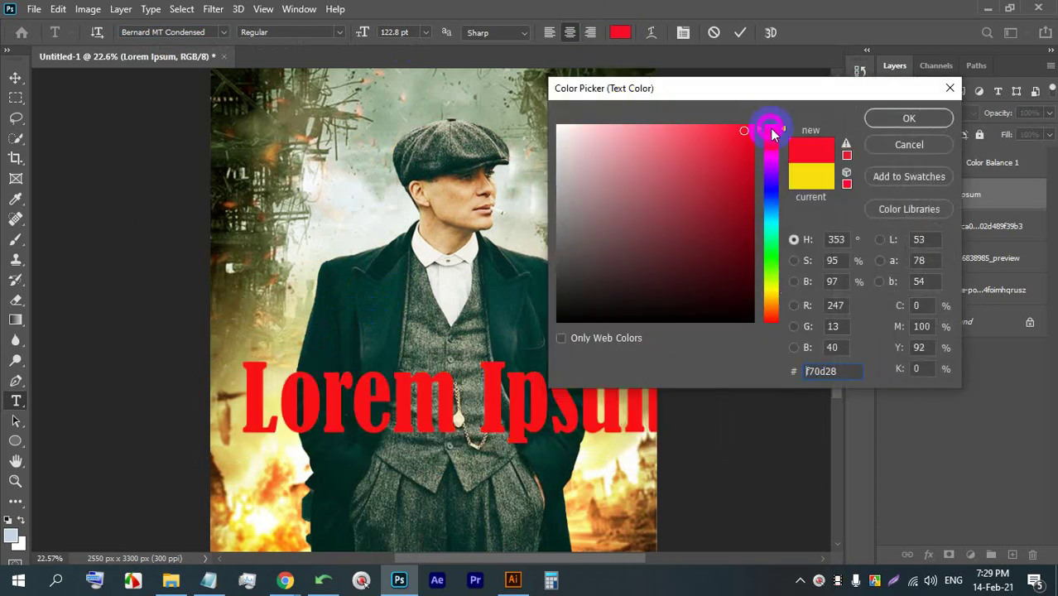
pyautogui.click(922, 117)
pyautogui.click(739, 32)
pyautogui.hotkey('ctrl', 't')
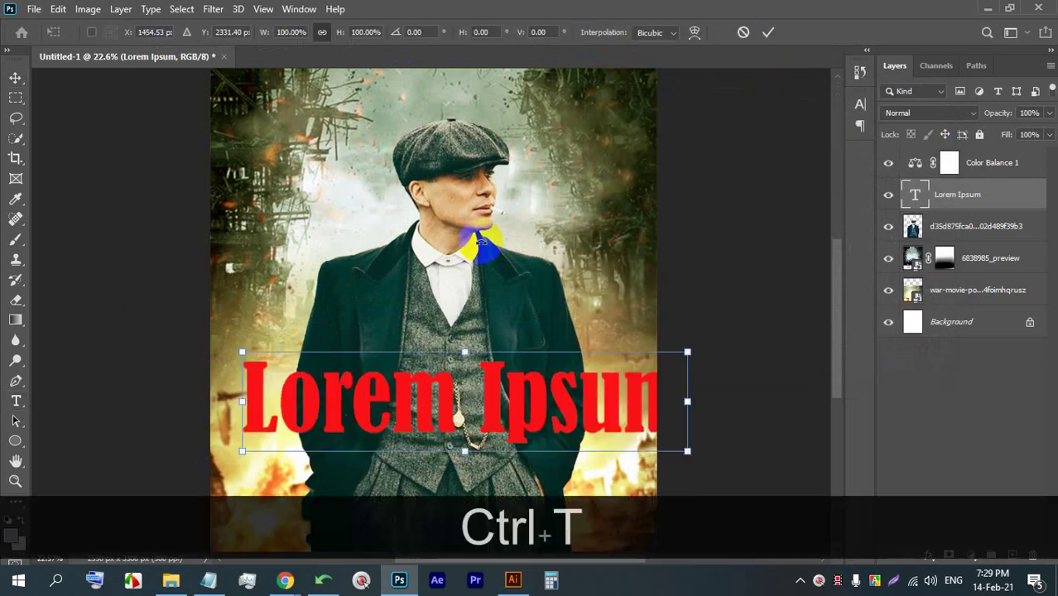
pyautogui.moveTo(462, 352); pyautogui.dragTo(457, 440)
pyautogui.moveTo(445, 483); pyautogui.dragTo(452, 490)
pyautogui.click(767, 33)
pyautogui.scroll(-5, 471, 263)
pyautogui.scroll(5, 468, 326)
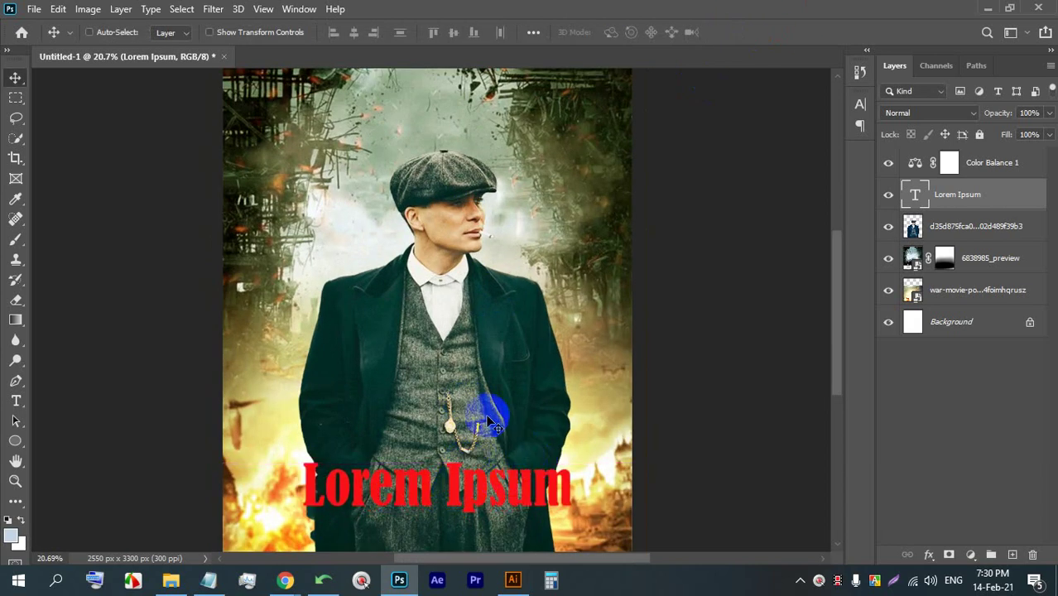
pyautogui.scroll(-3, 438, 241)
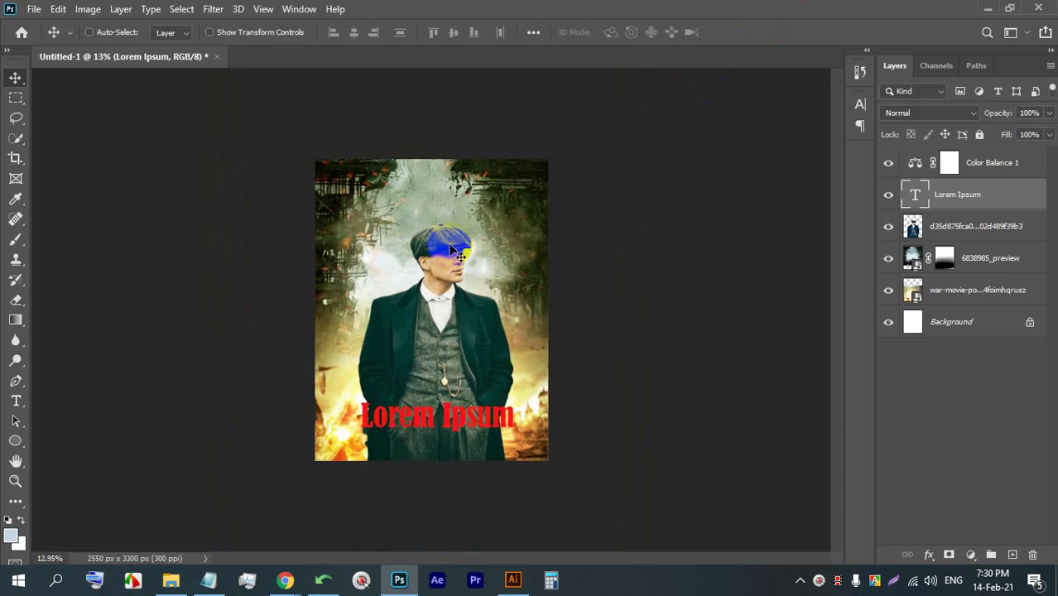
pyautogui.scroll(4, 451, 249)
pyautogui.moveTo(285, 579)
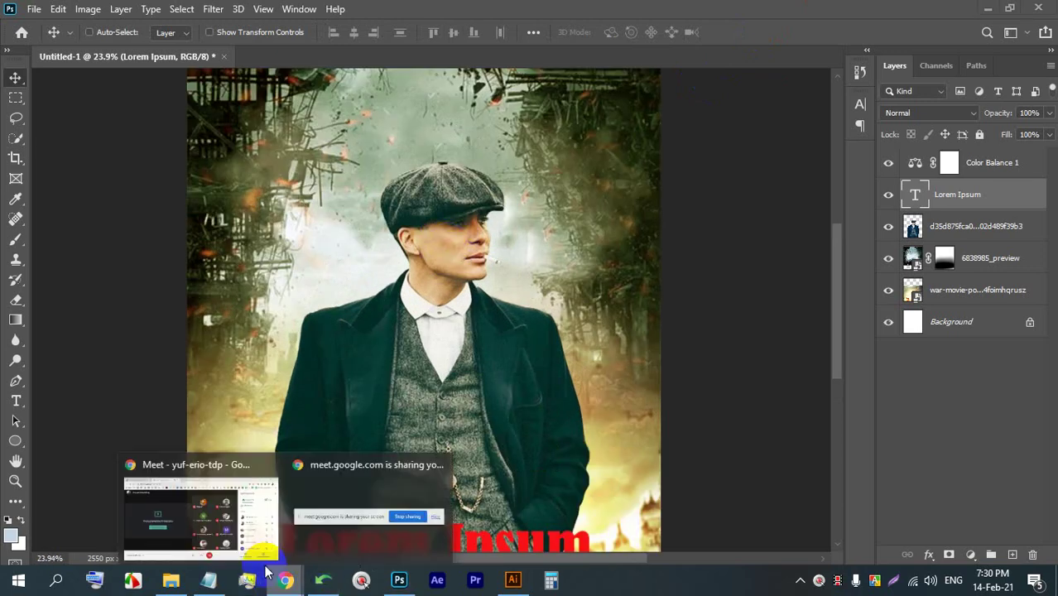
# - Close the Meet details panel and voice-search 'party flyer' in a new browser tab
pyautogui.click(232, 523)
pyautogui.click(991, 149)
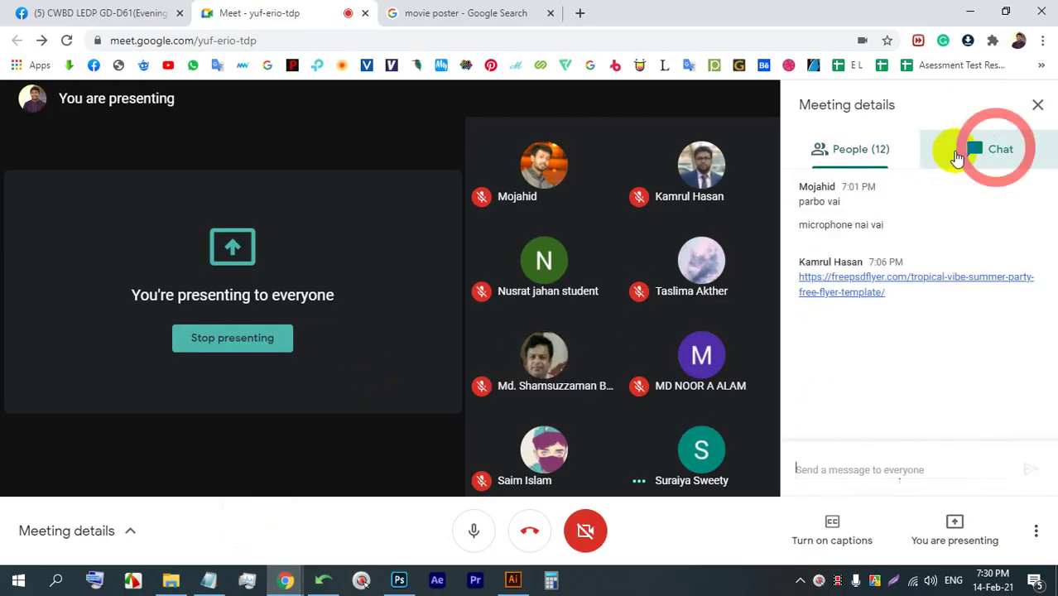
pyautogui.click(900, 152)
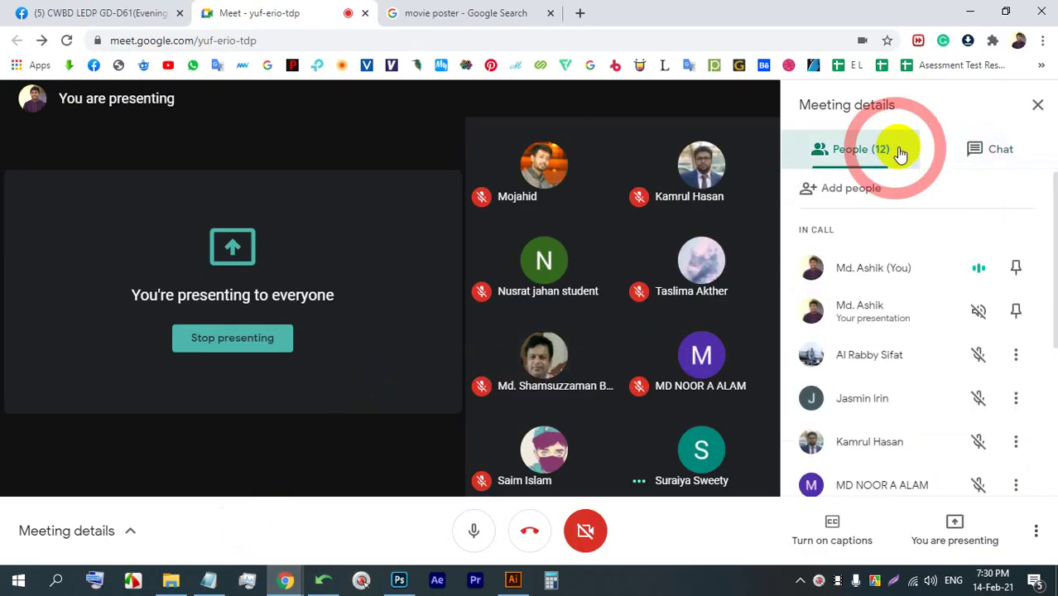
pyautogui.click(1038, 105)
pyautogui.click(557, 7)
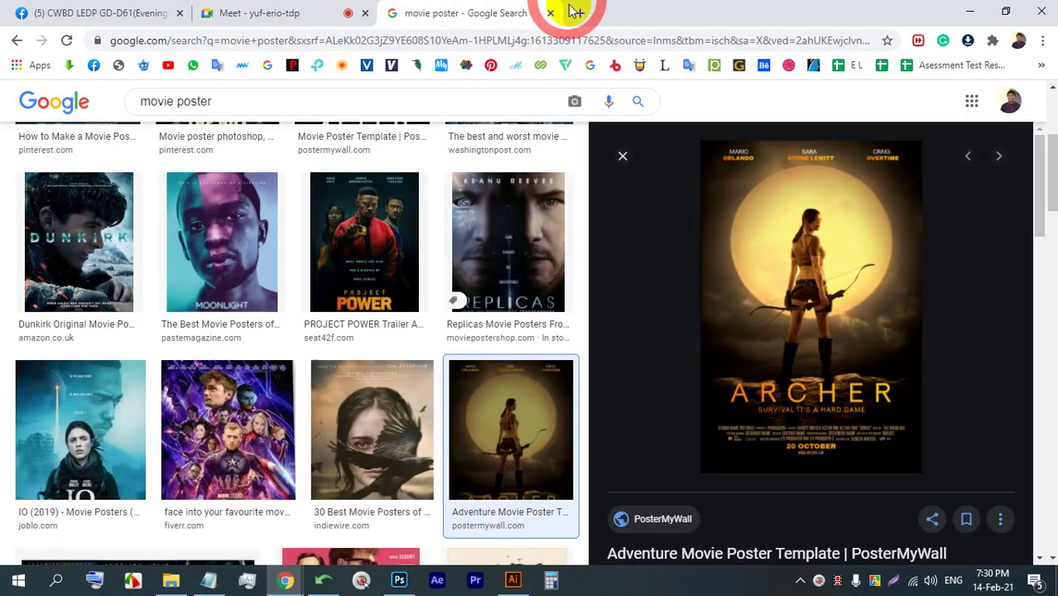
pyautogui.click(575, 12)
pyautogui.click(722, 325)
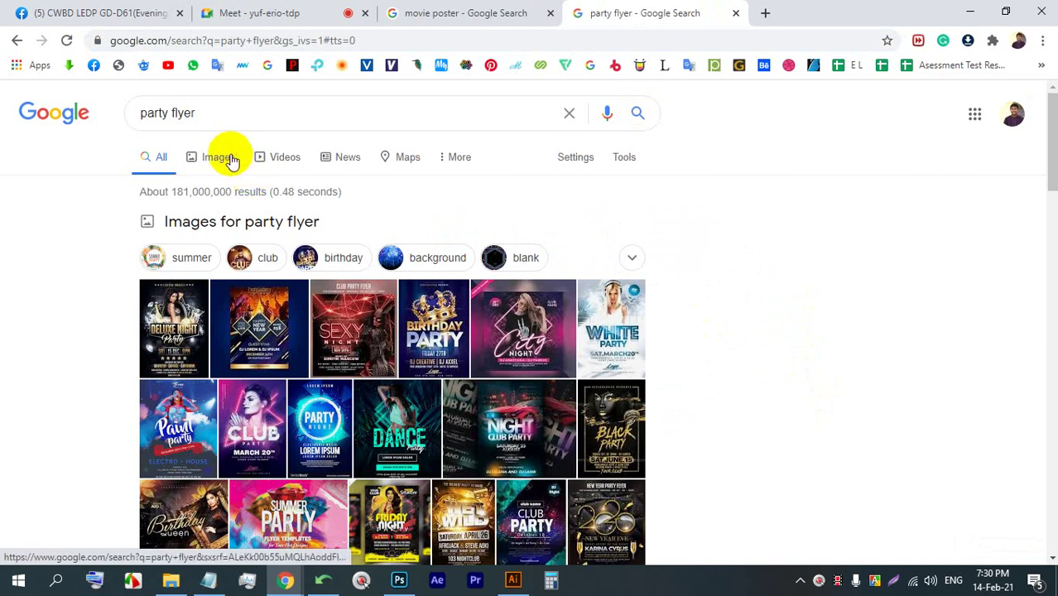
# - Show Google Images results for party flyer and preview the City Night party flyer
pyautogui.click(230, 157)
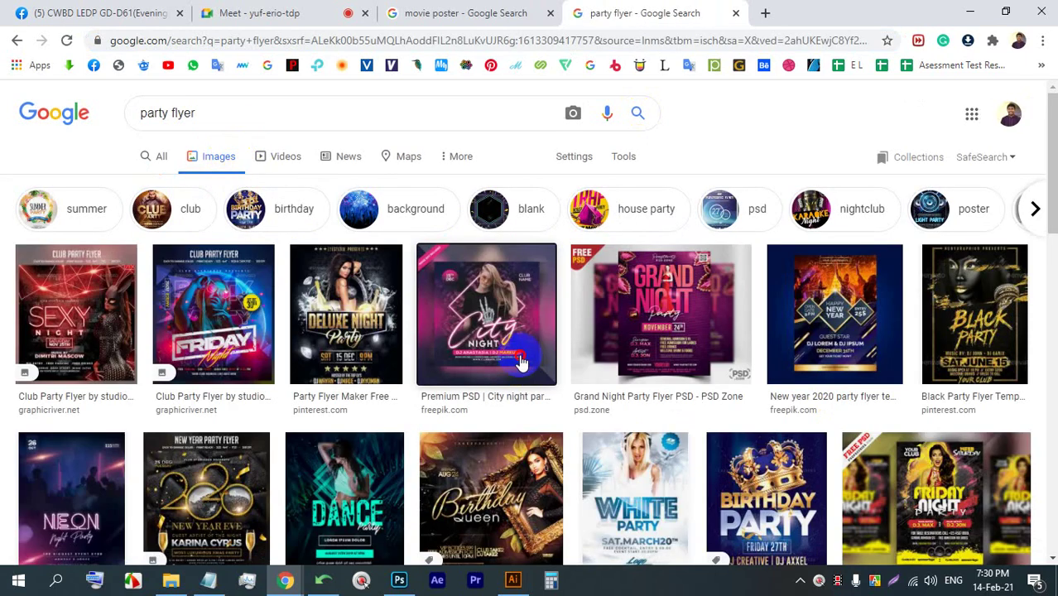
pyautogui.click(521, 361)
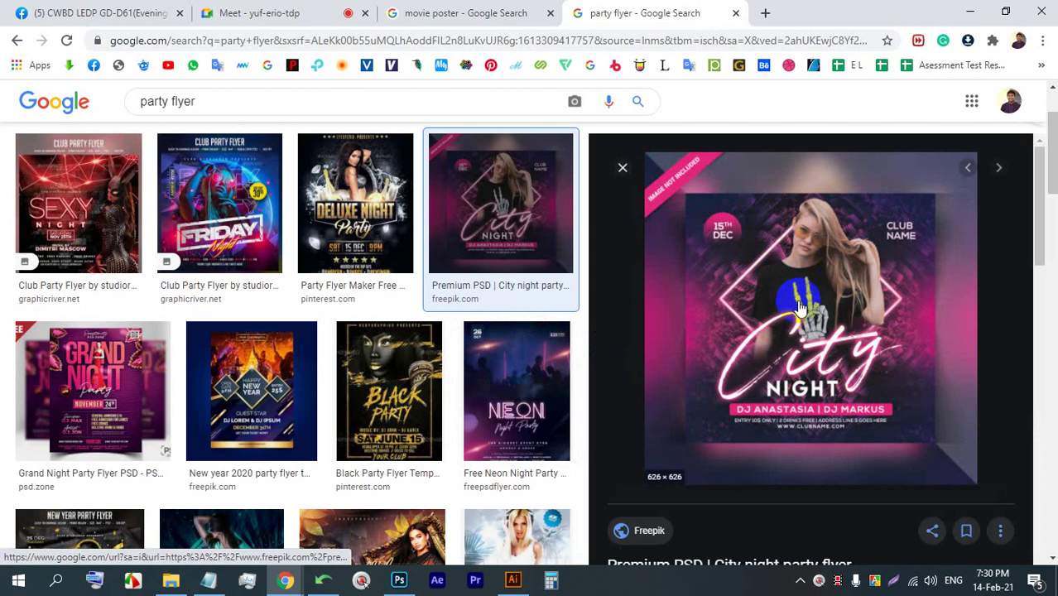
pyautogui.click(294, 12)
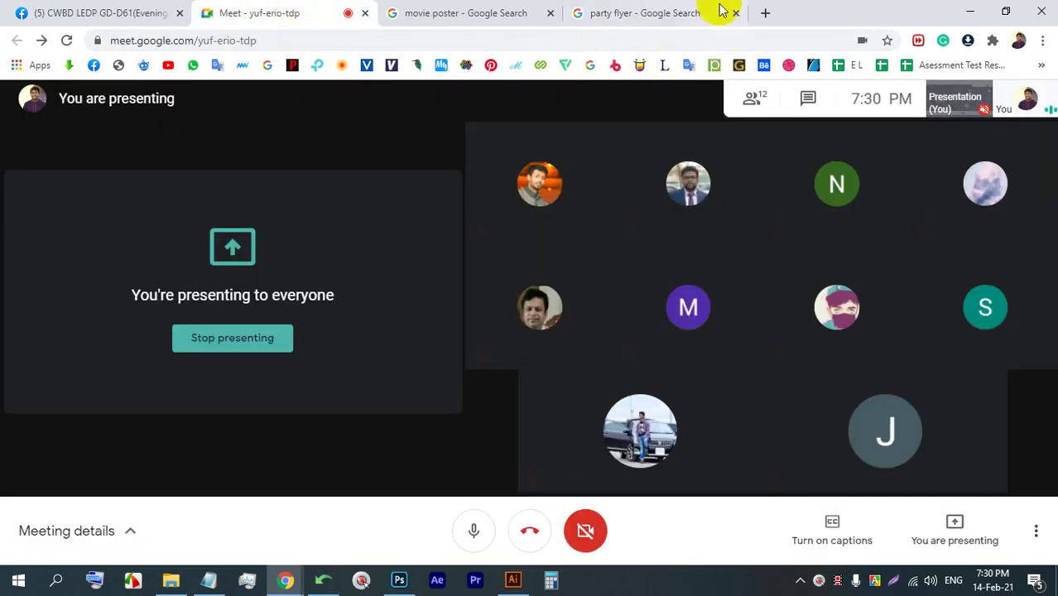
pyautogui.click(661, 10)
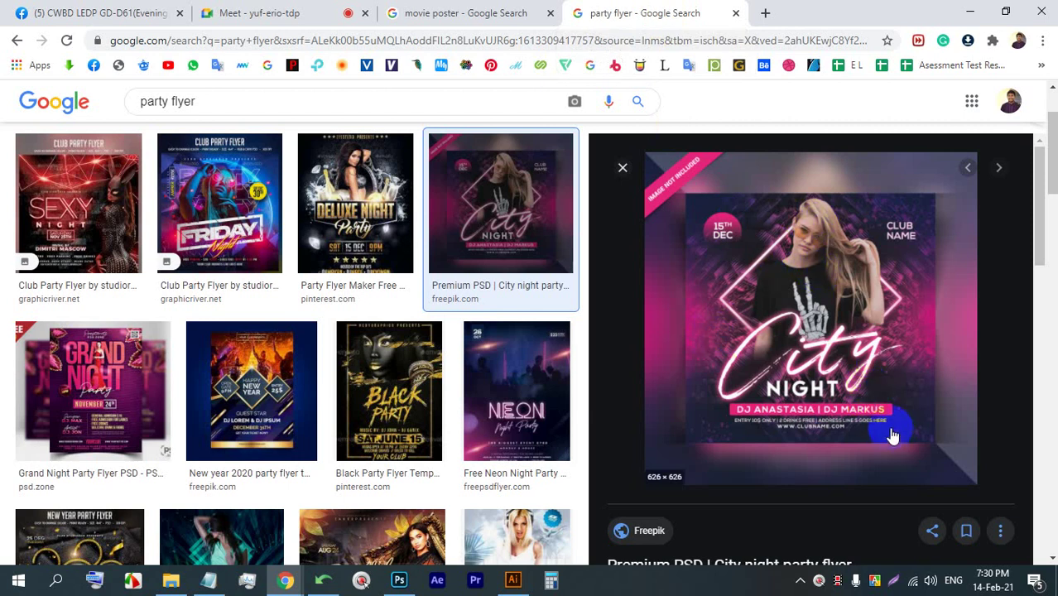
pyautogui.click(896, 583)
pyautogui.moveTo(1032, 489); pyautogui.dragTo(631, 132)
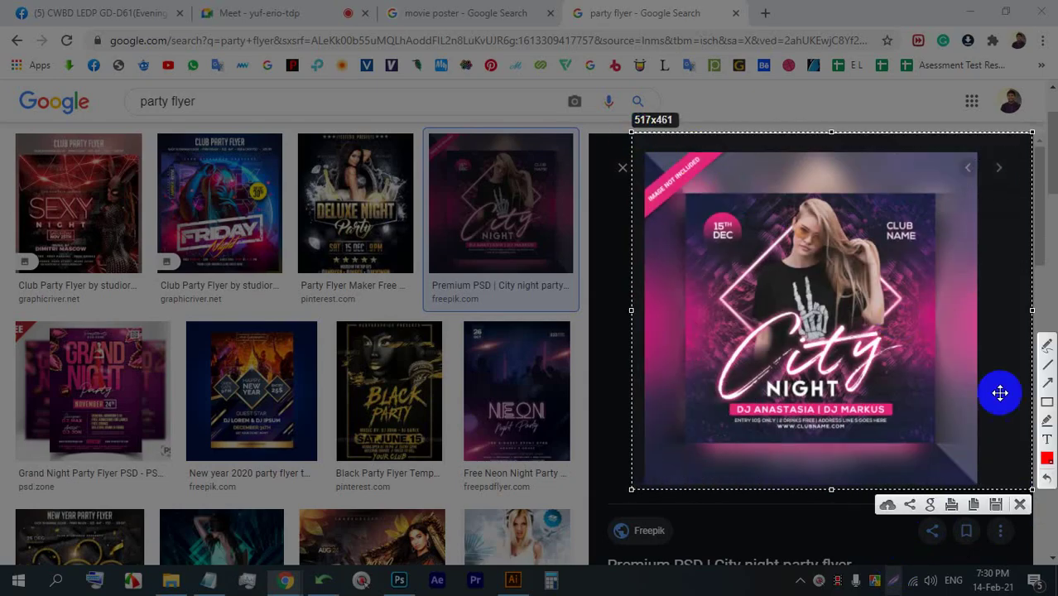
pyautogui.click(1044, 347)
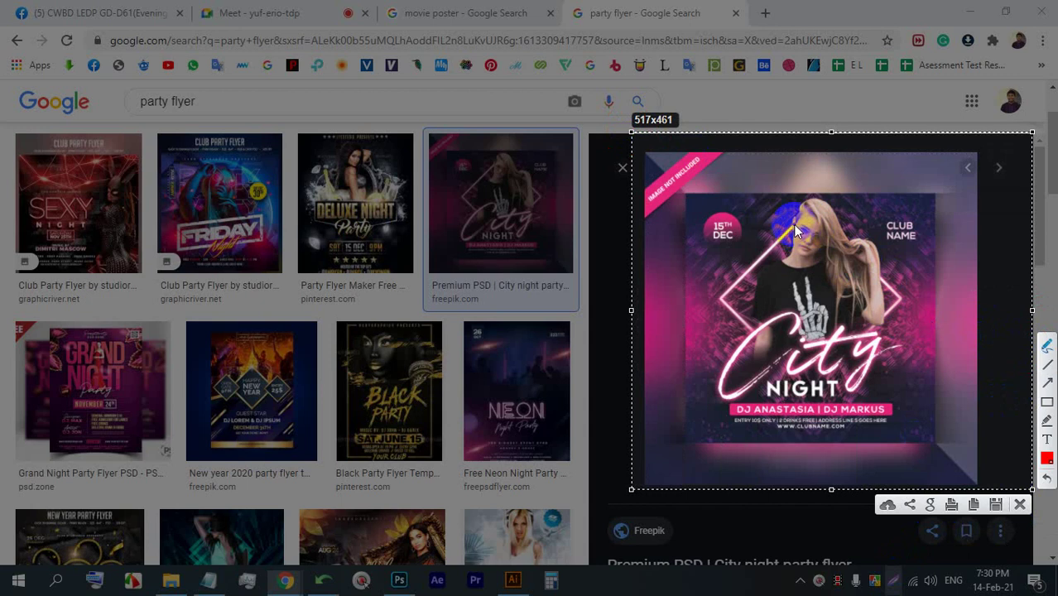
pyautogui.moveTo(794, 226); pyautogui.dragTo(782, 220)
pyautogui.moveTo(720, 275); pyautogui.dragTo(695, 404)
pyautogui.moveTo(879, 238); pyautogui.dragTo(925, 237)
pyautogui.moveTo(916, 391); pyautogui.dragTo(917, 390)
pyautogui.moveTo(903, 291); pyautogui.dragTo(909, 425)
pyautogui.moveTo(890, 222); pyautogui.dragTo(915, 298)
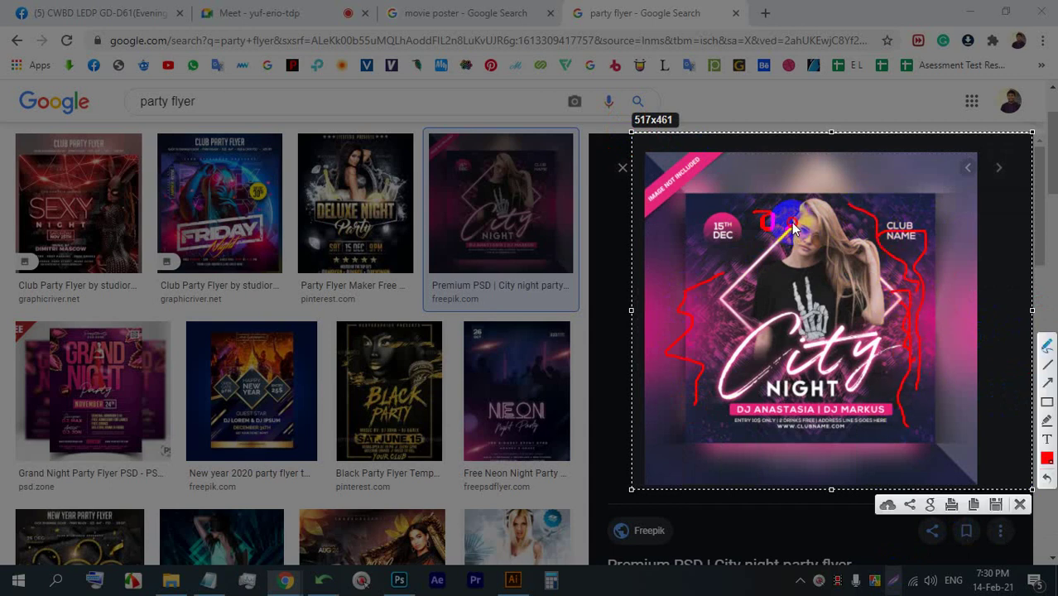
pyautogui.moveTo(791, 221); pyautogui.dragTo(765, 262)
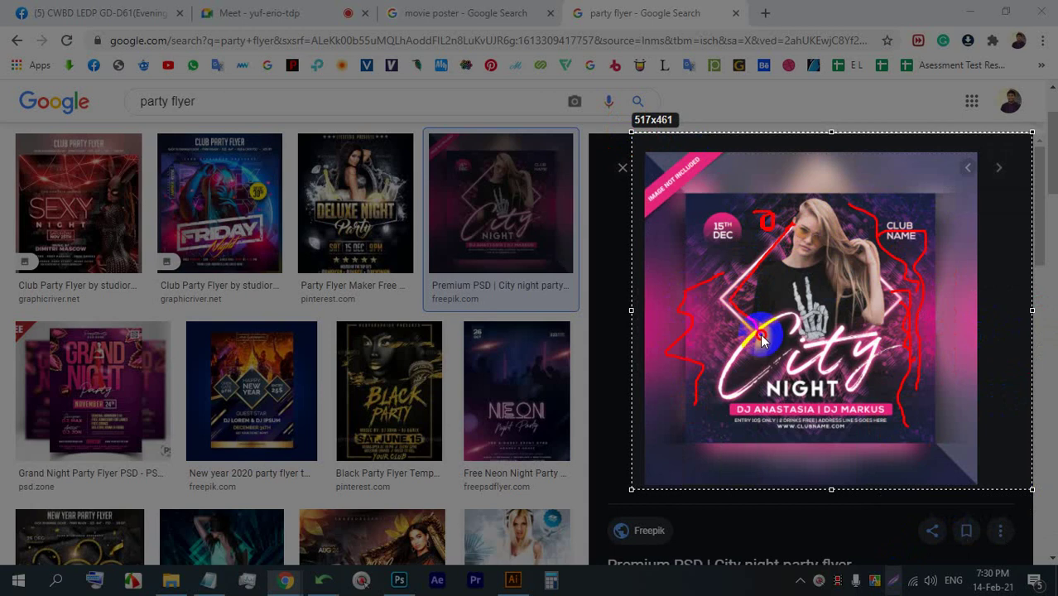
pyautogui.moveTo(760, 334)
pyautogui.mouseDown()
pyautogui.moveTo(754, 244)
pyautogui.moveTo(724, 294)
pyautogui.moveTo(729, 276)
pyautogui.mouseUp()
pyautogui.moveTo(884, 248); pyautogui.dragTo(911, 288)
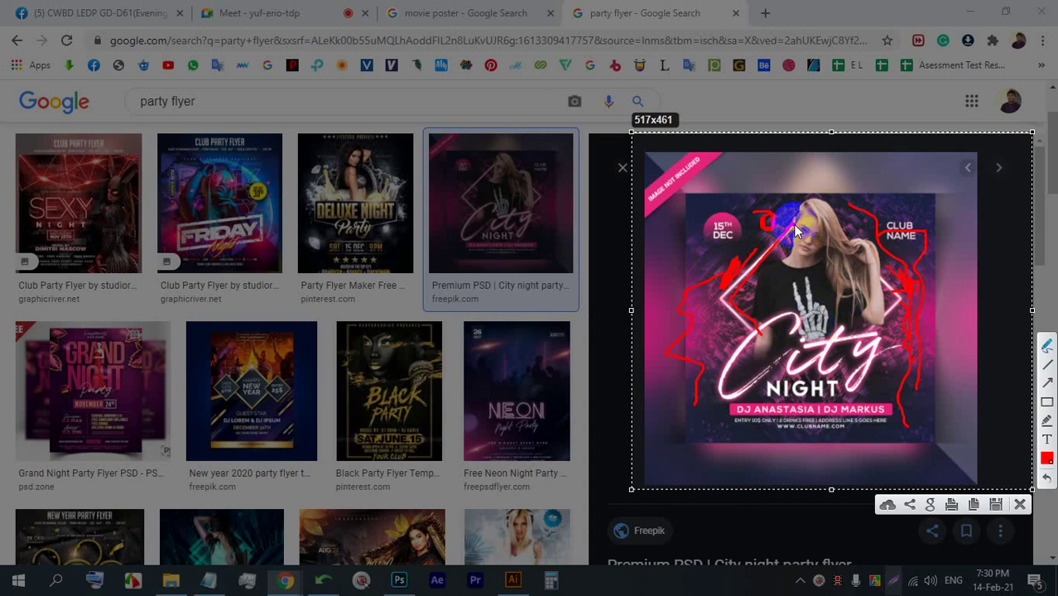
pyautogui.moveTo(795, 231)
pyautogui.mouseDown()
pyautogui.moveTo(719, 302)
pyautogui.moveTo(796, 323)
pyautogui.mouseUp()
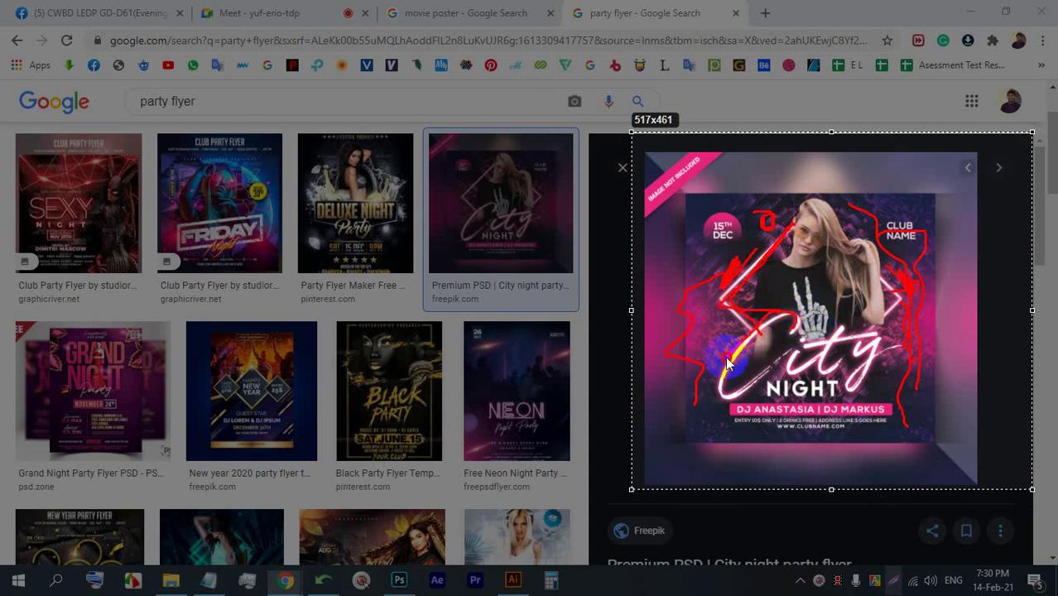
pyautogui.moveTo(726, 357); pyautogui.dragTo(766, 365)
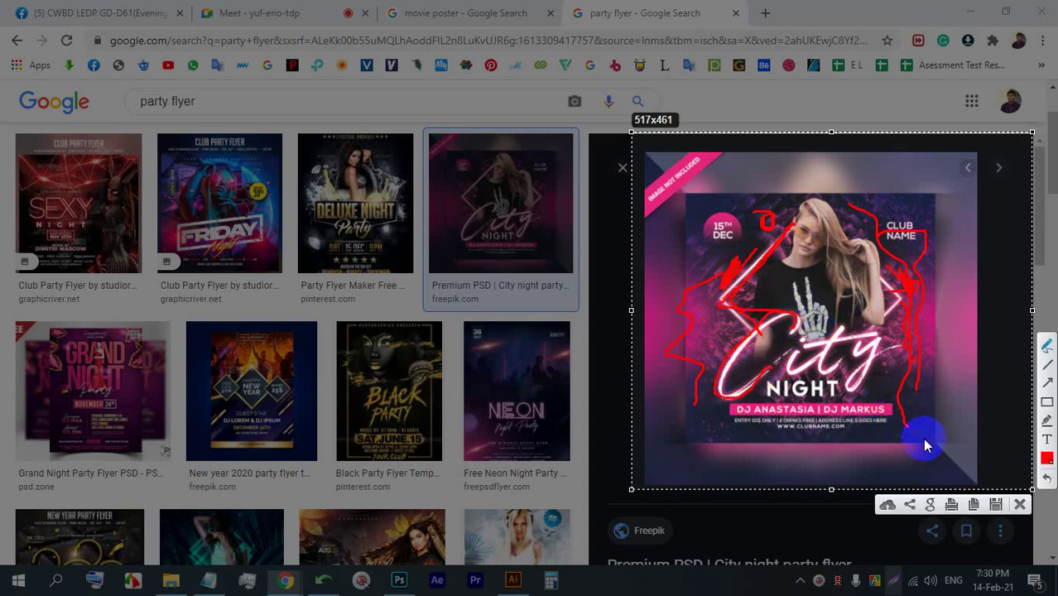
pyautogui.click(1019, 506)
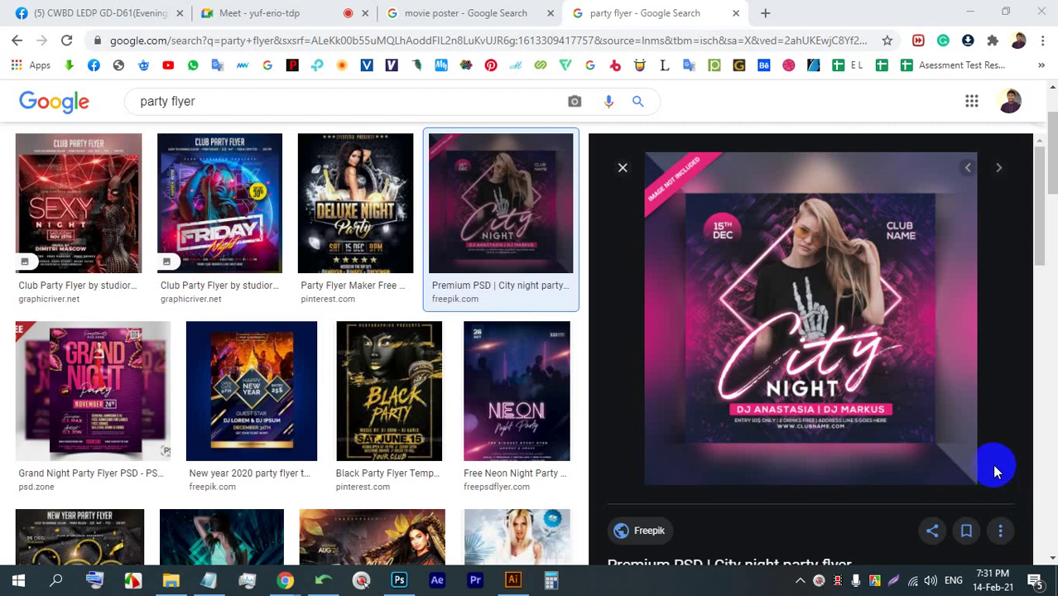
# - Save the City Night flyer preview as city-night-party-flyer_69506-1437.jpg
pyautogui.click(285, 17)
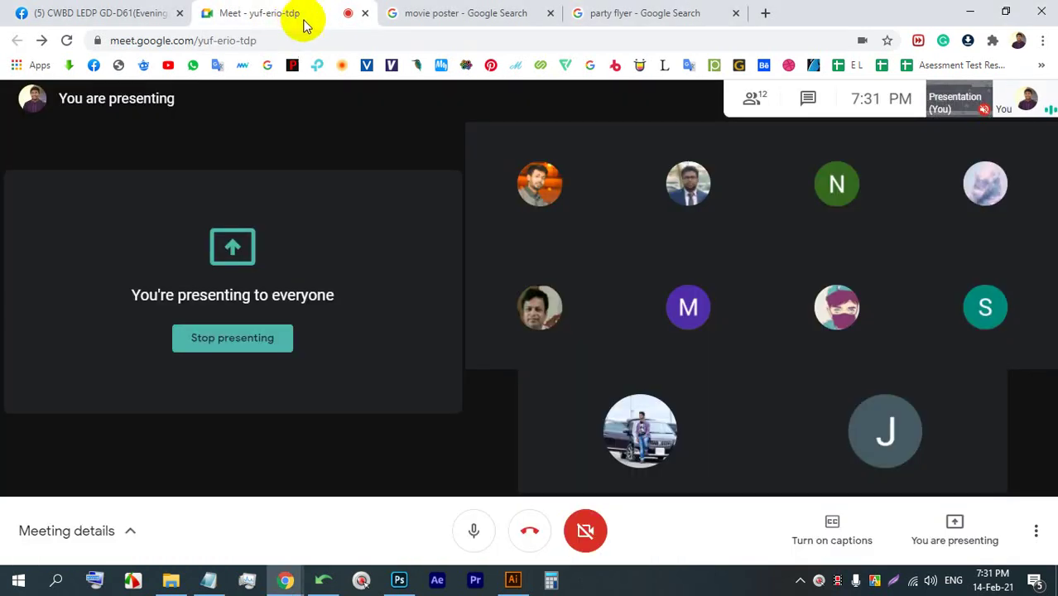
pyautogui.click(699, 10)
pyautogui.rightClick(786, 234)
pyautogui.click(853, 407)
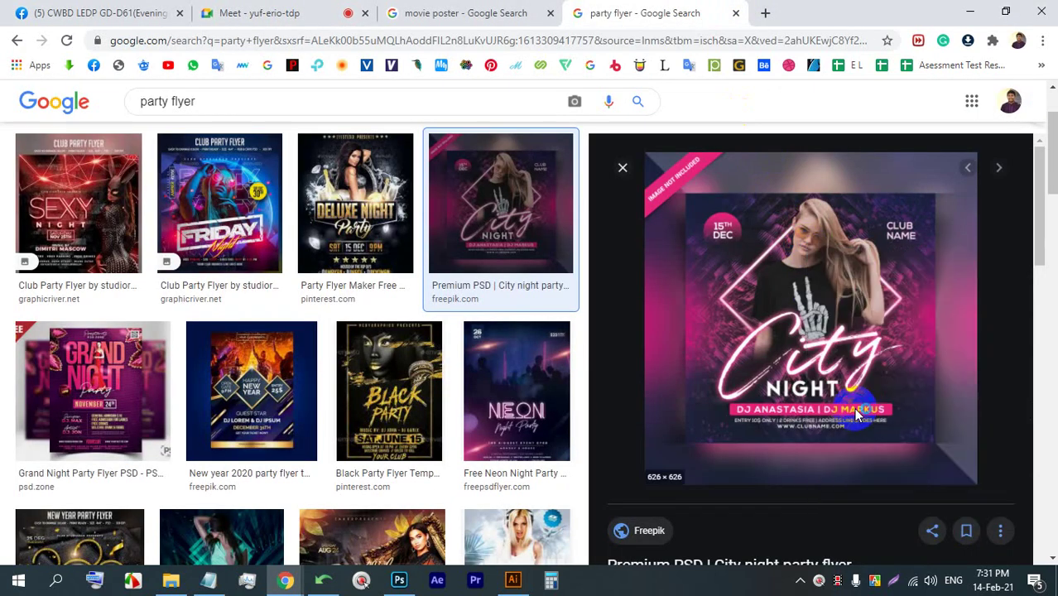
pyautogui.click(928, 536)
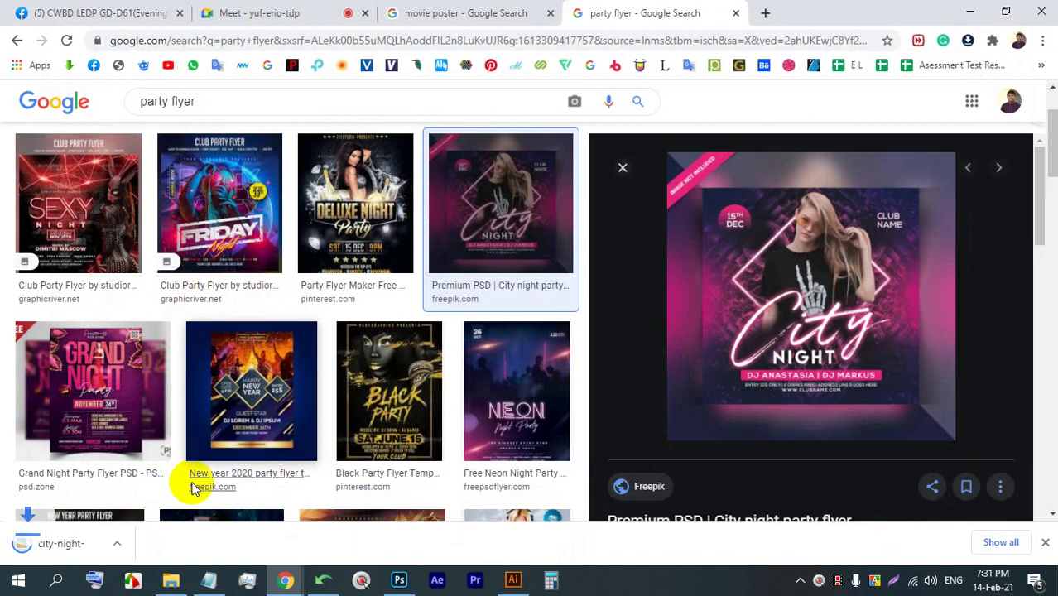
# - View the downloaded flyer's City Night lettering in Picasa, then close it and return to Meet
pyautogui.click(95, 538)
pyautogui.scroll(6, 349, 302)
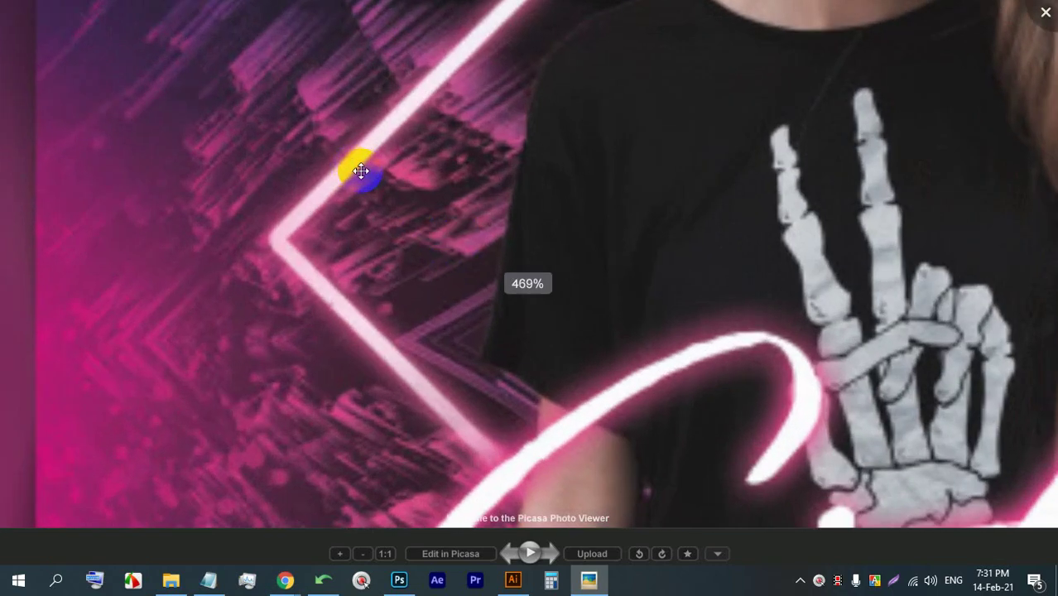
pyautogui.scroll(-4, 432, 218)
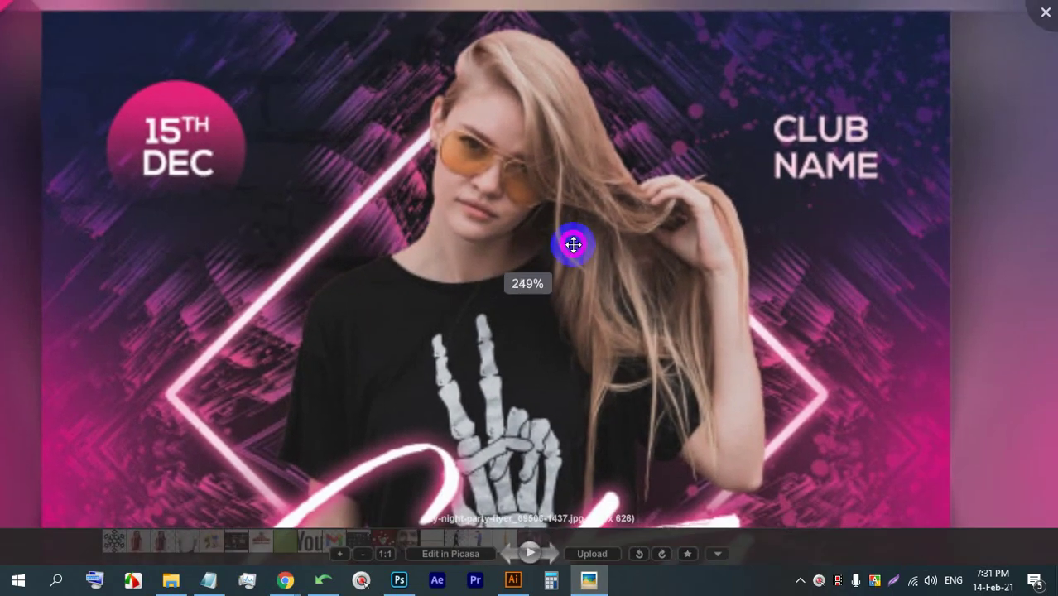
pyautogui.moveTo(727, 503); pyautogui.dragTo(675, 338)
pyautogui.scroll(-1, 675, 338)
pyautogui.moveTo(557, 367); pyautogui.dragTo(603, 302)
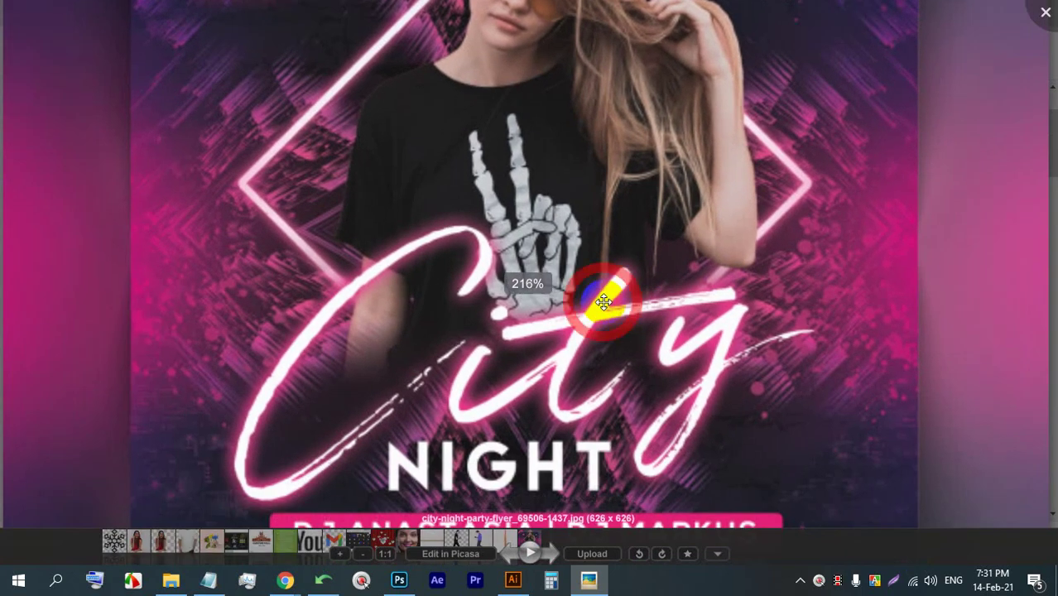
pyautogui.click(1027, 8)
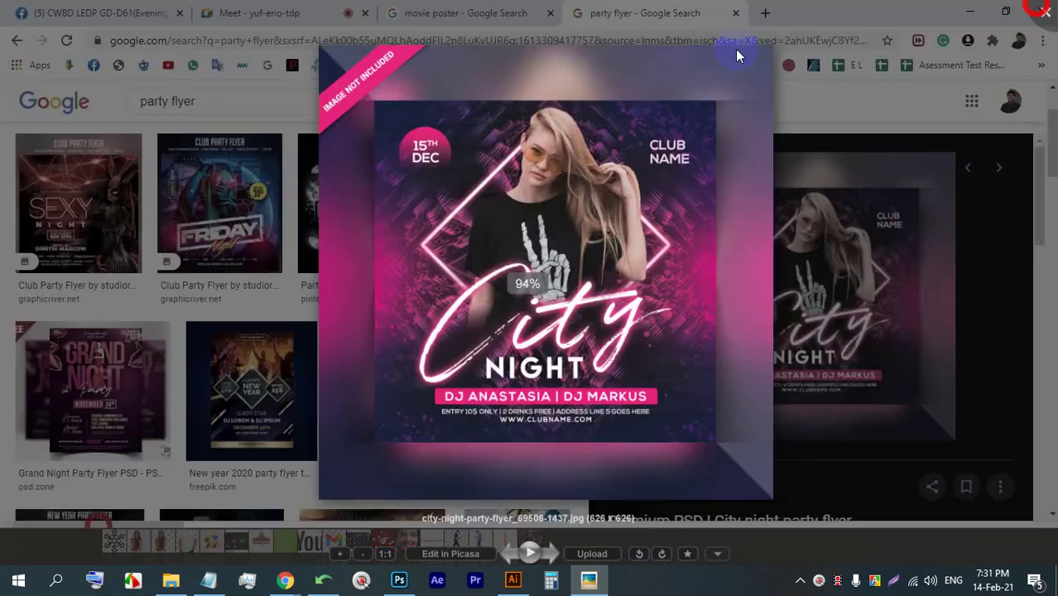
pyautogui.click(217, 13)
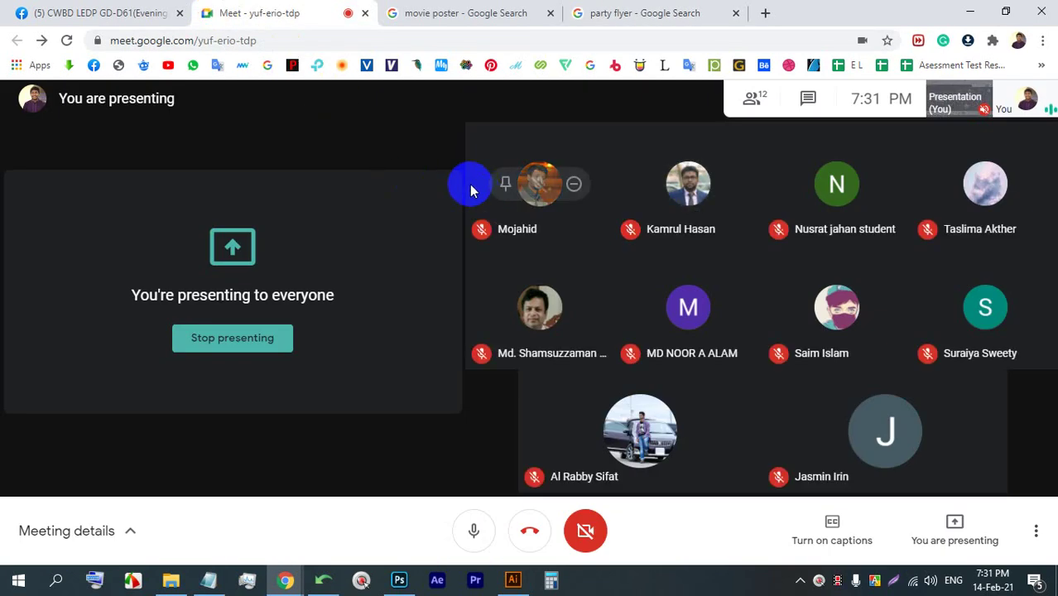
# - In a new tab, voice-search Google and show the image results for wall background
pyautogui.click(744, 15)
pyautogui.click(762, 14)
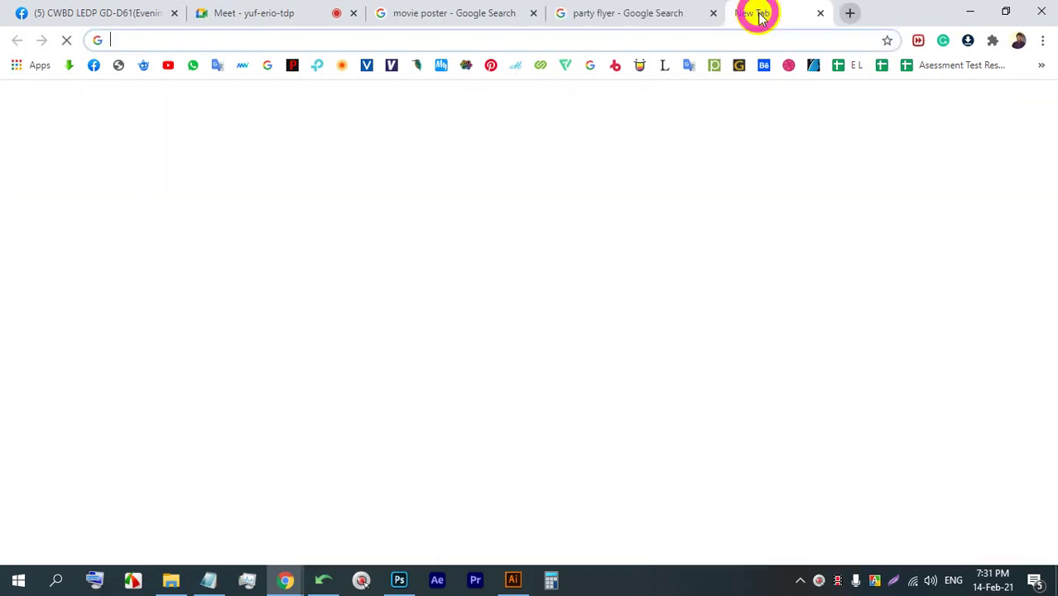
pyautogui.click(722, 327)
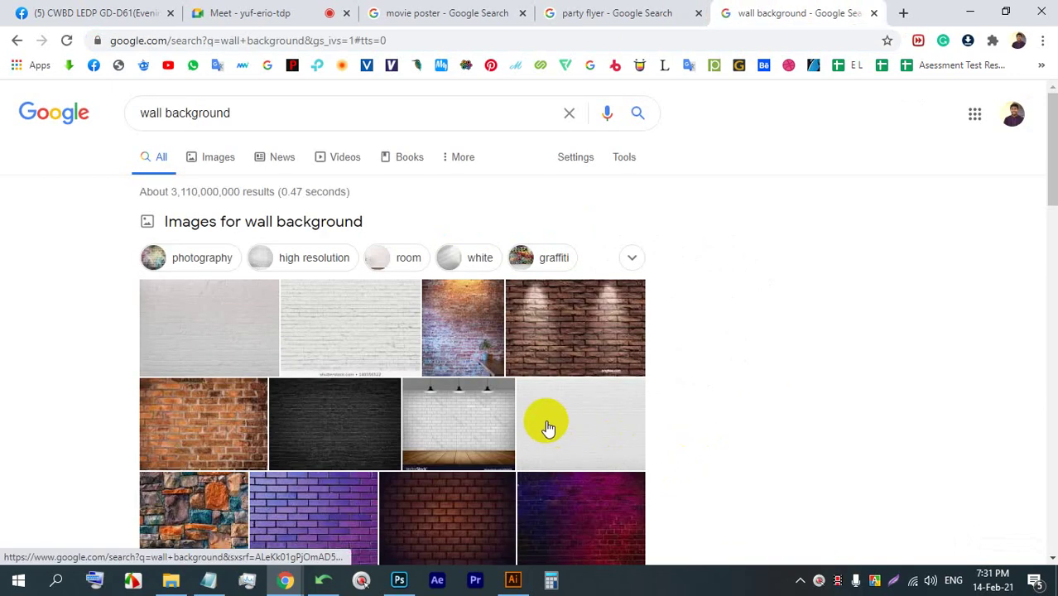
pyautogui.scroll(-3, 550, 422)
pyautogui.scroll(3, 216, 212)
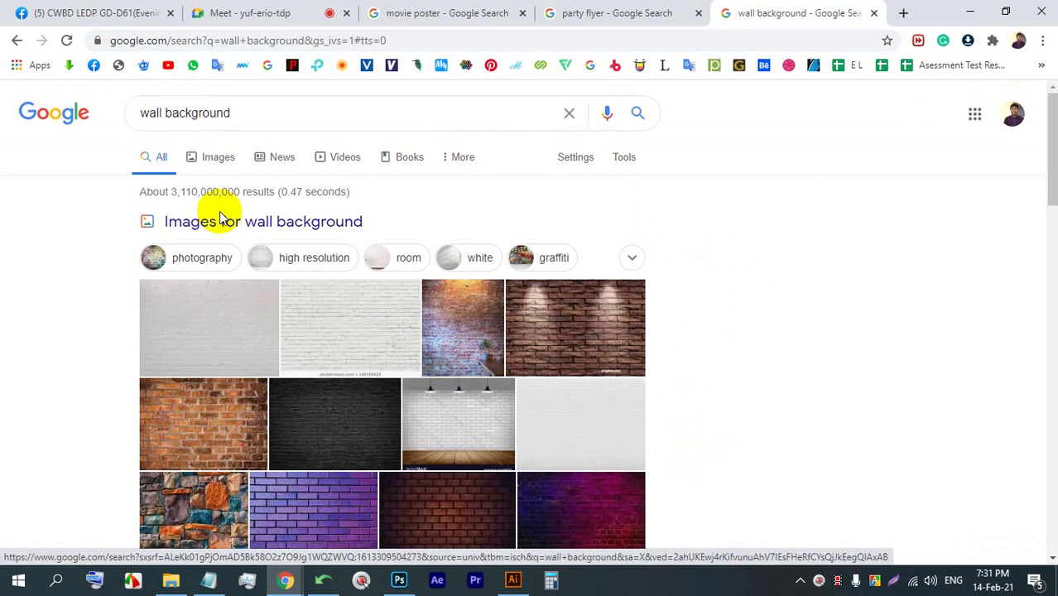
pyautogui.scroll(-1, 237, 365)
pyautogui.scroll(1, 237, 365)
pyautogui.click(212, 156)
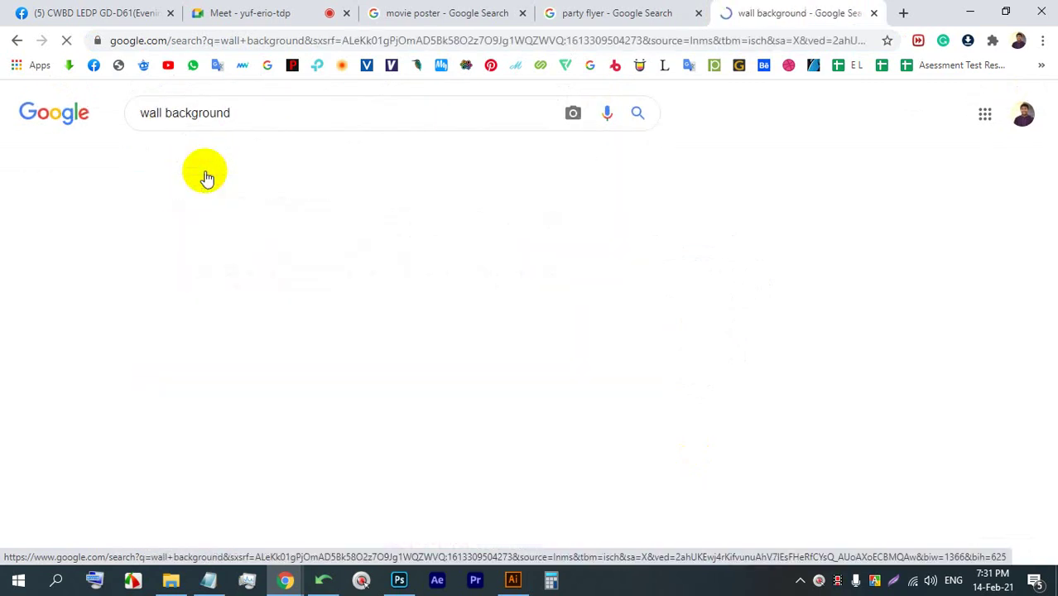
pyautogui.scroll(-7, 415, 235)
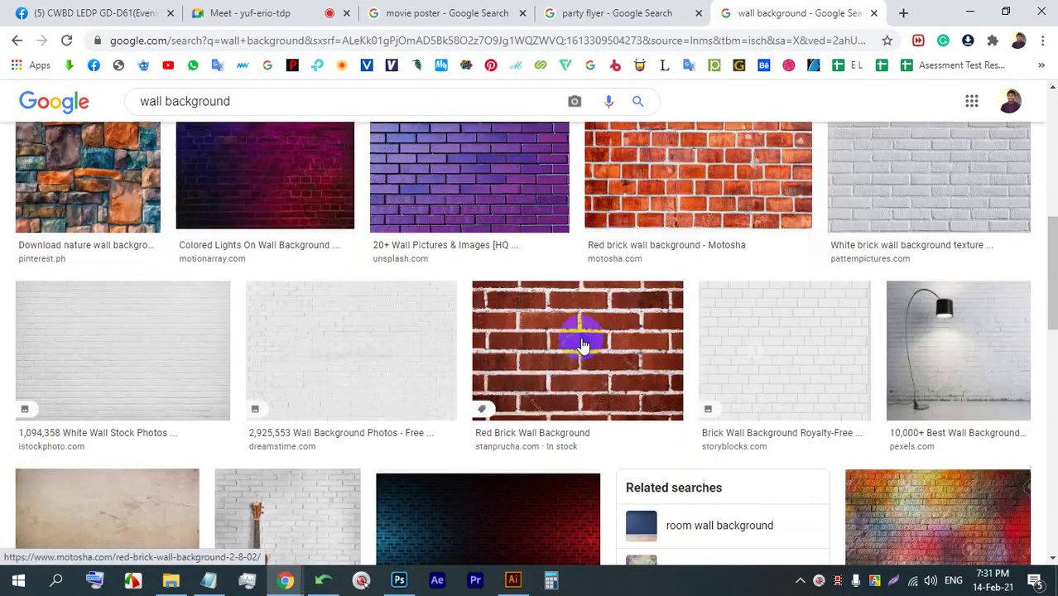
pyautogui.scroll(-9, 419, 312)
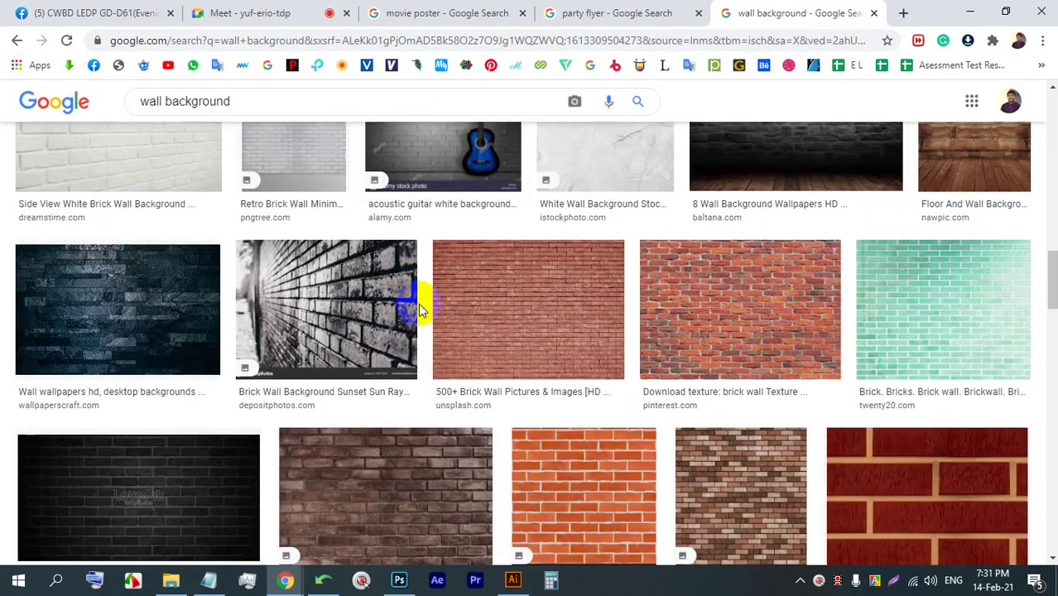
pyautogui.scroll(1, 552, 286)
pyautogui.click(594, 205)
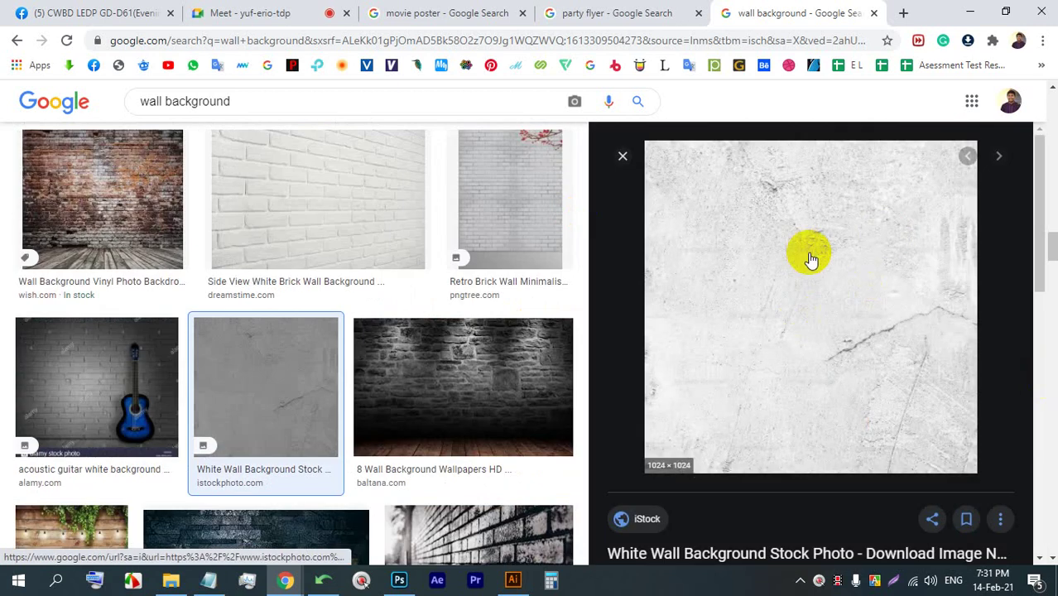
pyautogui.rightClick(877, 270)
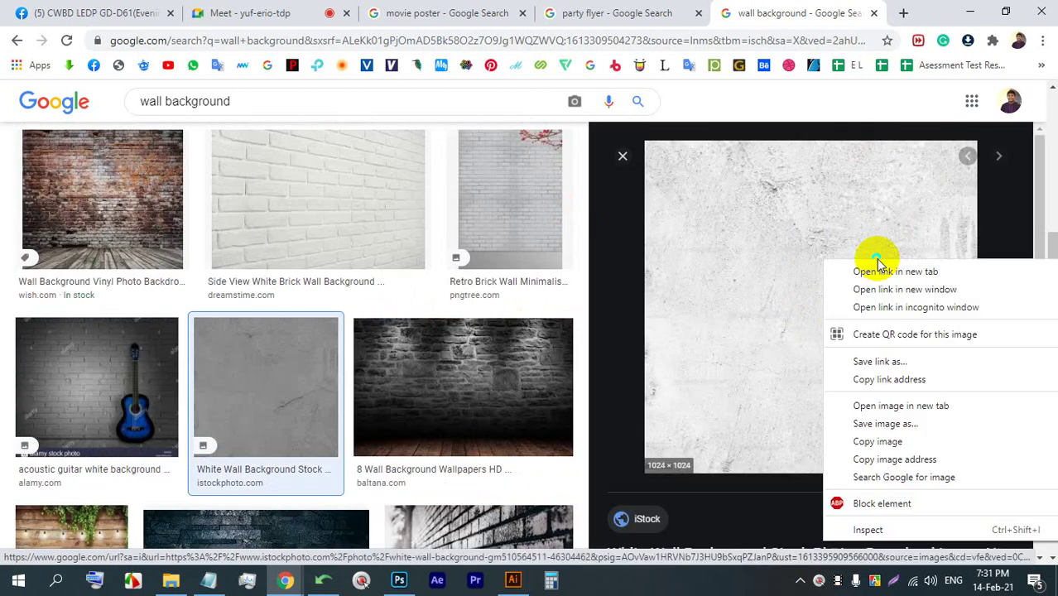
pyautogui.click(892, 424)
pyautogui.press('Return')
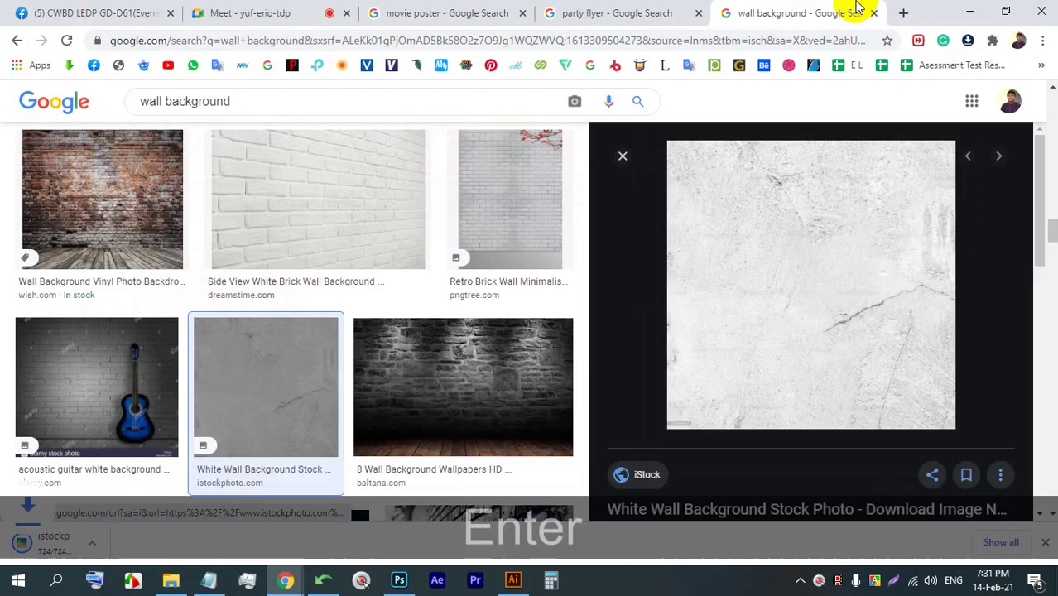
pyautogui.click(87, 542)
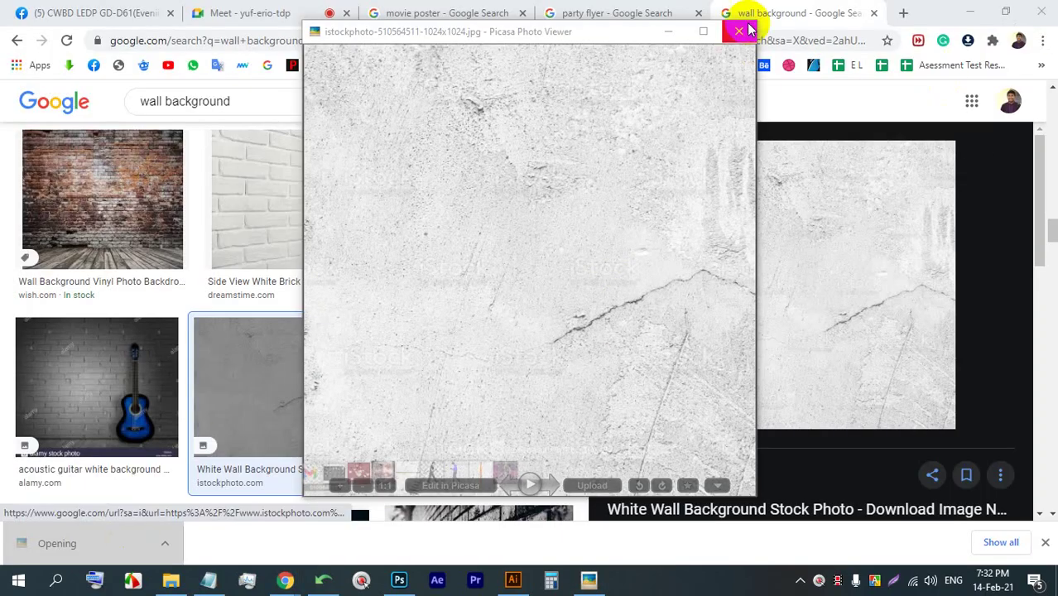
pyautogui.click(732, 29)
pyautogui.moveTo(108, 540); pyautogui.dragTo(411, 257)
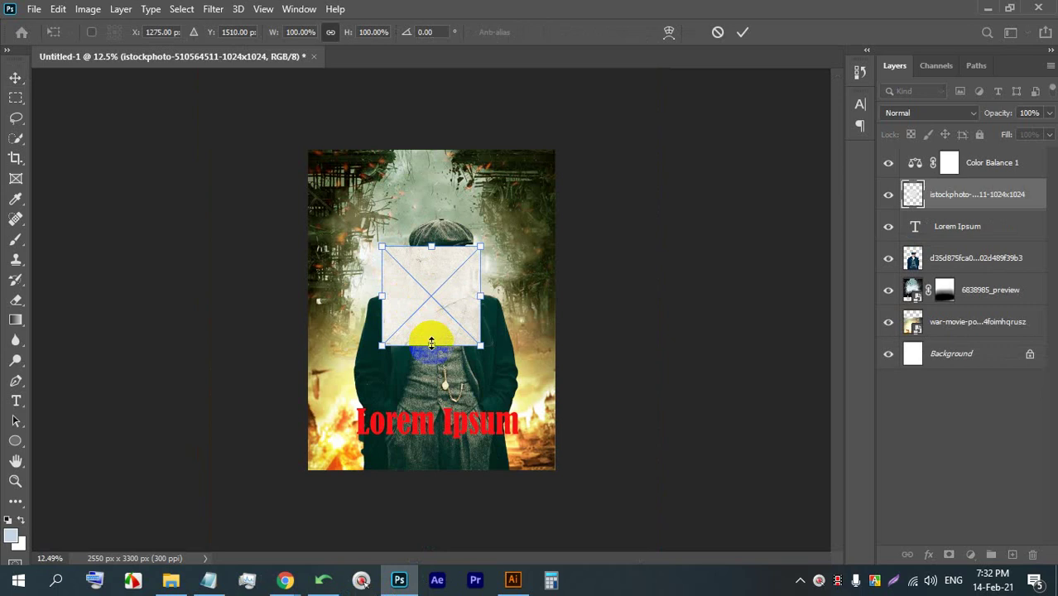
# - Place the wall texture on the flyer canvas, stretch it to the top, commit, and shift it to cover
pyautogui.moveTo(431, 416); pyautogui.dragTo(420, 473)
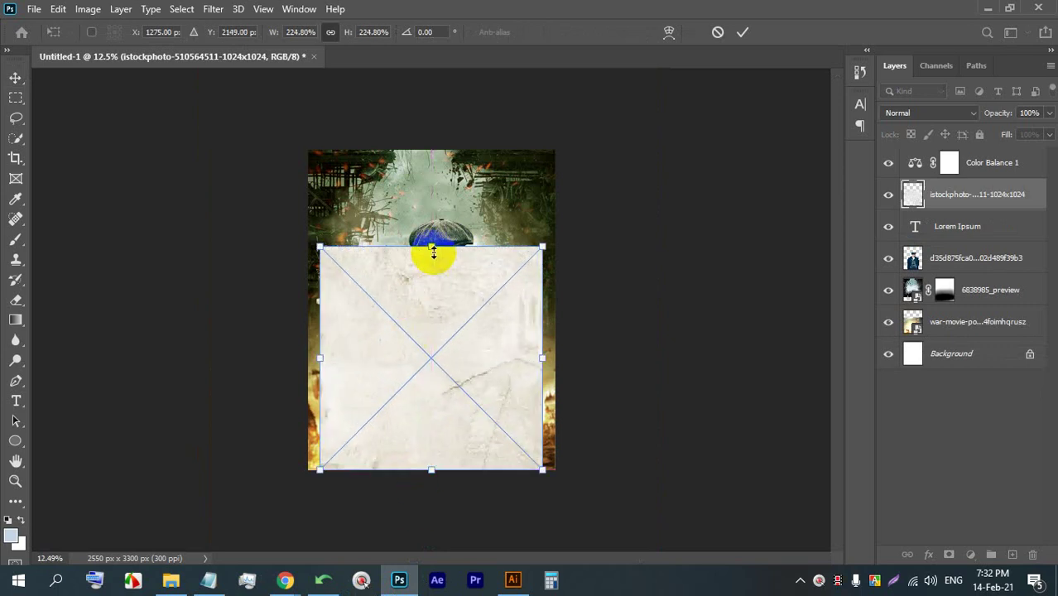
pyautogui.moveTo(433, 251); pyautogui.dragTo(432, 147)
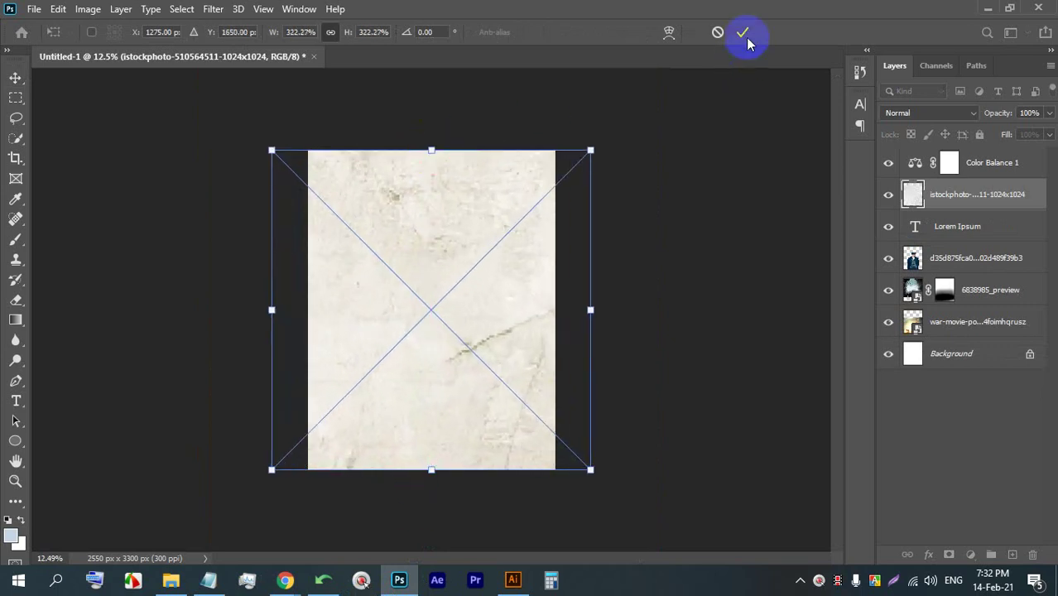
pyautogui.click(742, 32)
pyautogui.press('v')
pyautogui.moveTo(448, 279); pyautogui.dragTo(361, 277)
# - Hide the Color Balance 1 adjustment and add an empty Layer 1 above the texture
pyautogui.scroll(2, 361, 276)
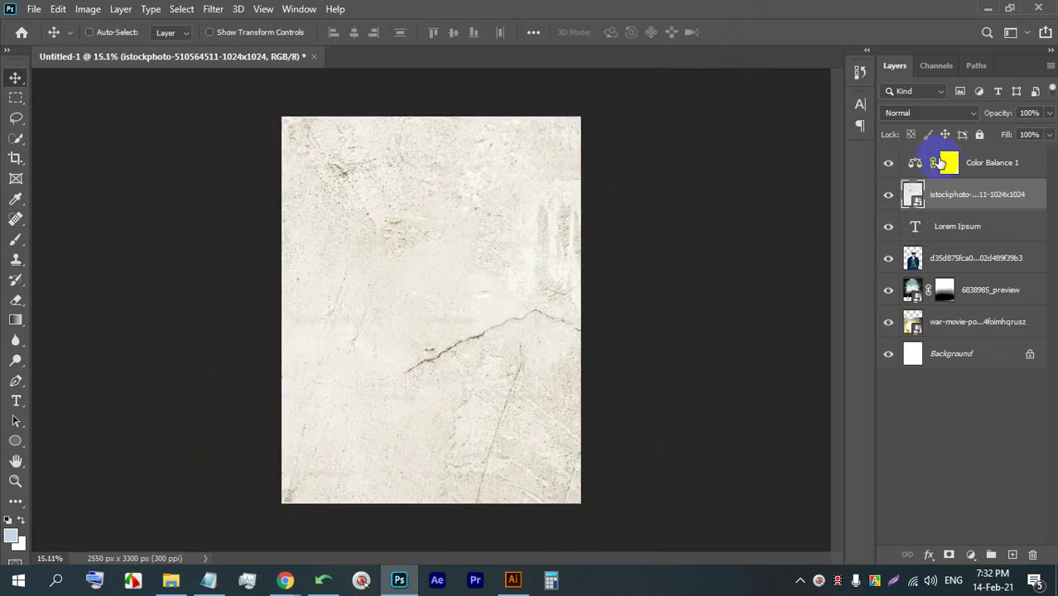
pyautogui.click(887, 164)
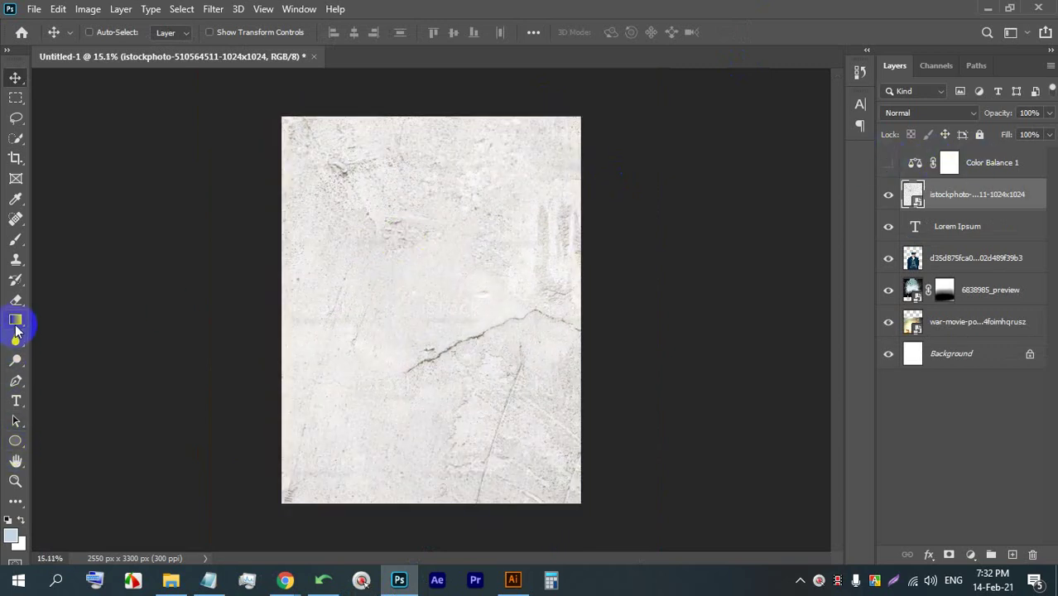
pyautogui.click(1007, 555)
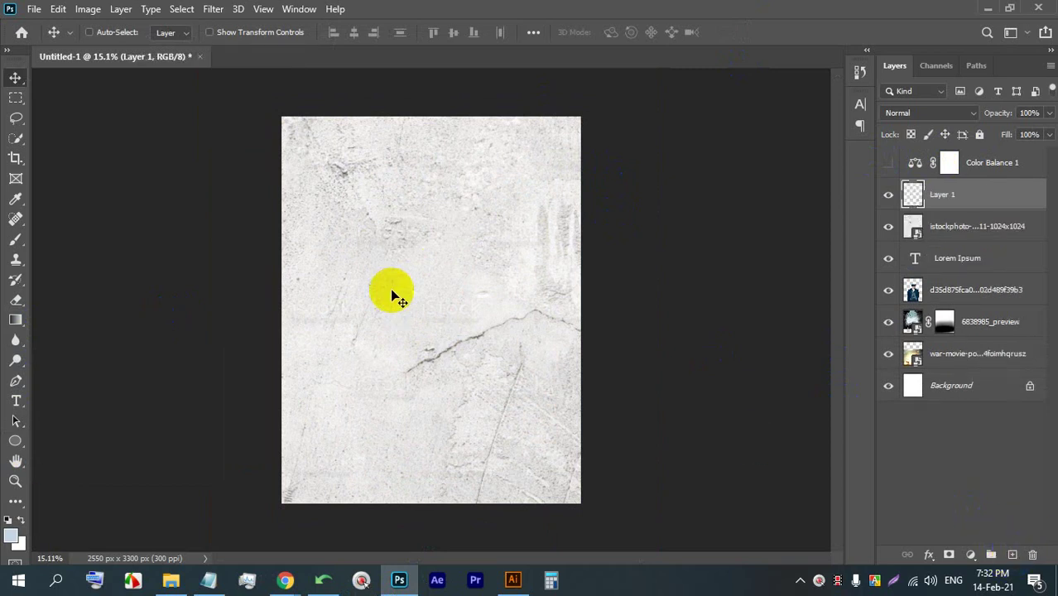
# - Fill Layer 1 top to bottom with the peach-to-pink Pinks > Pink_06 gradient
pyautogui.rightClick(8, 320)
pyautogui.click(62, 319)
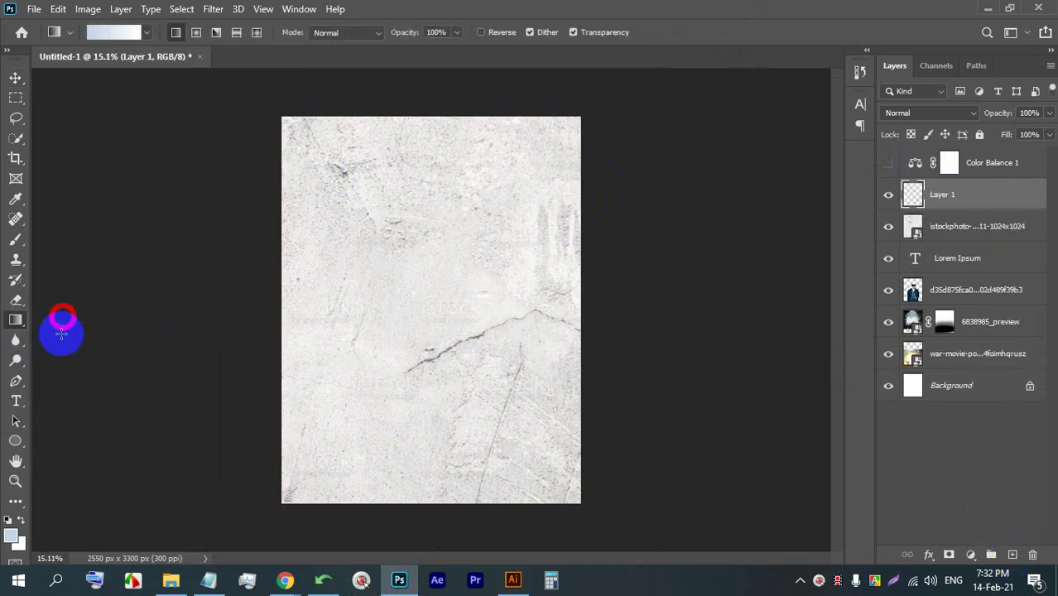
pyautogui.click(106, 33)
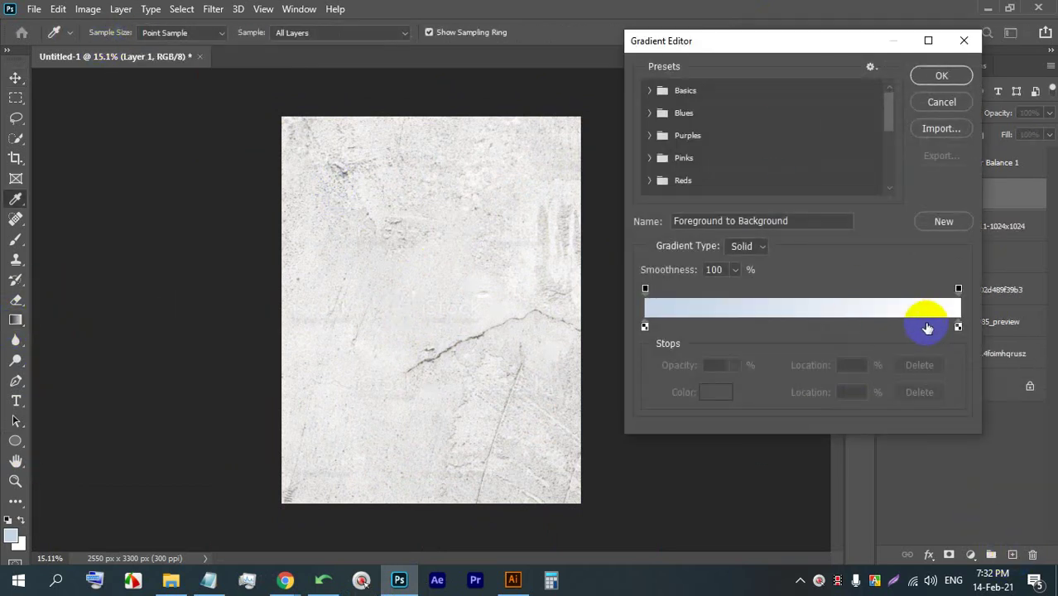
pyautogui.doubleClick(656, 160)
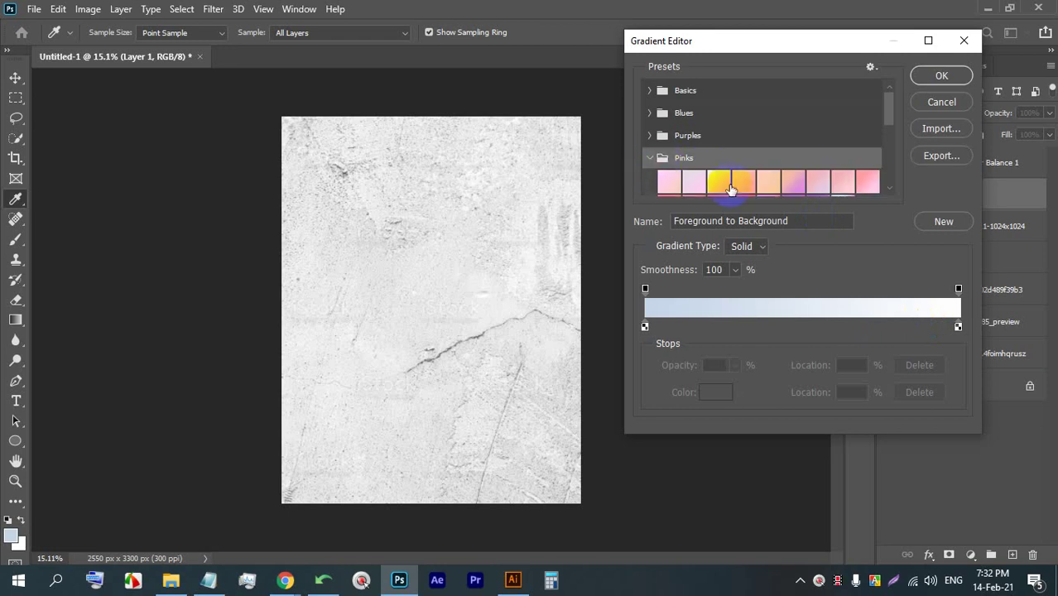
pyautogui.doubleClick(801, 184)
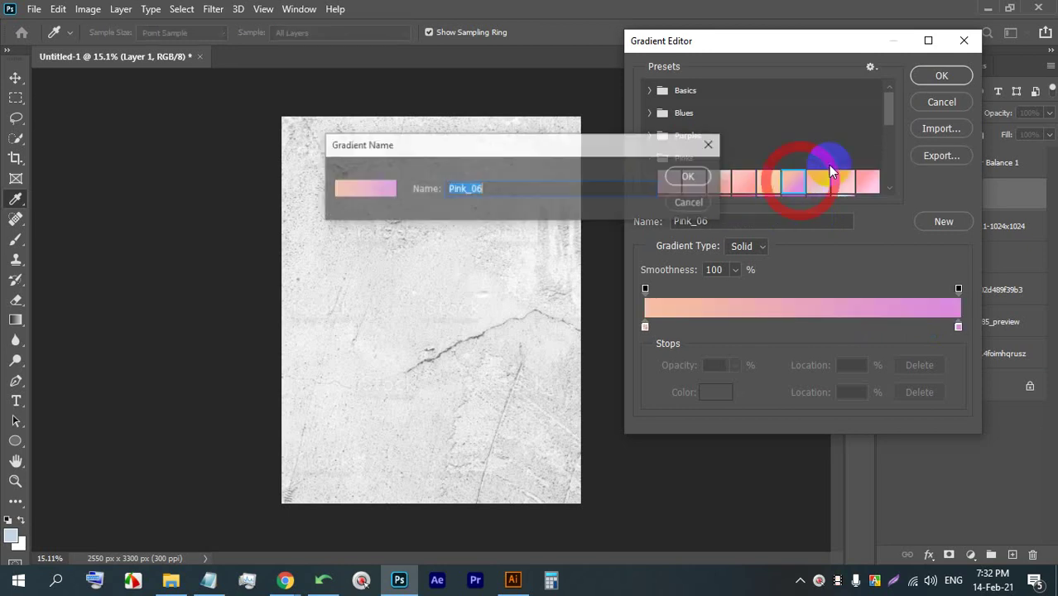
pyautogui.click(677, 183)
pyautogui.click(938, 74)
pyautogui.moveTo(380, 169); pyautogui.dragTo(486, 420)
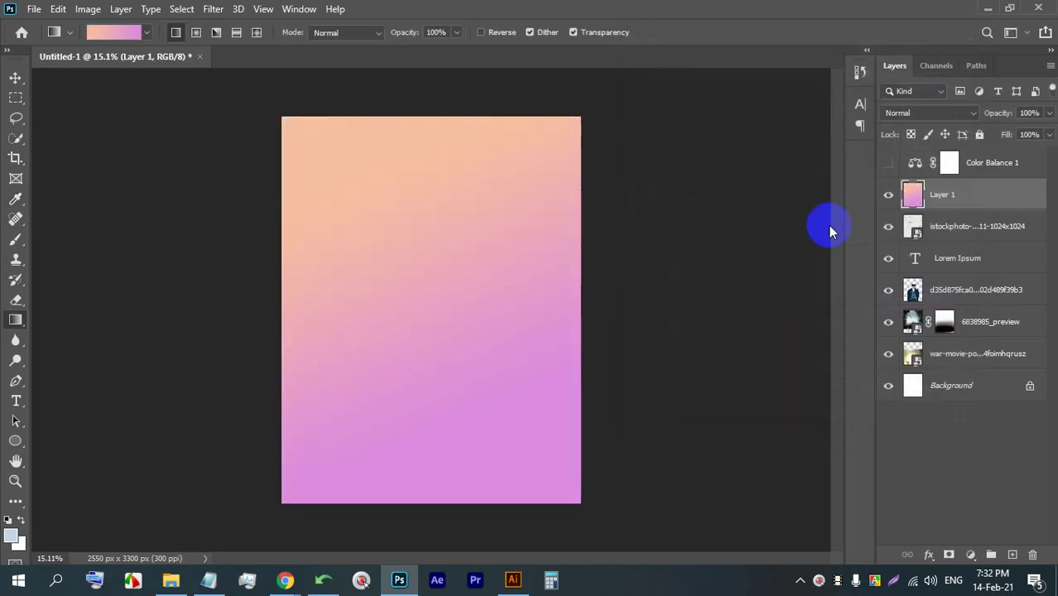
# - Set Layer 1's blend mode to Multiply and return to the wall background results in Chrome
pyautogui.click(951, 113)
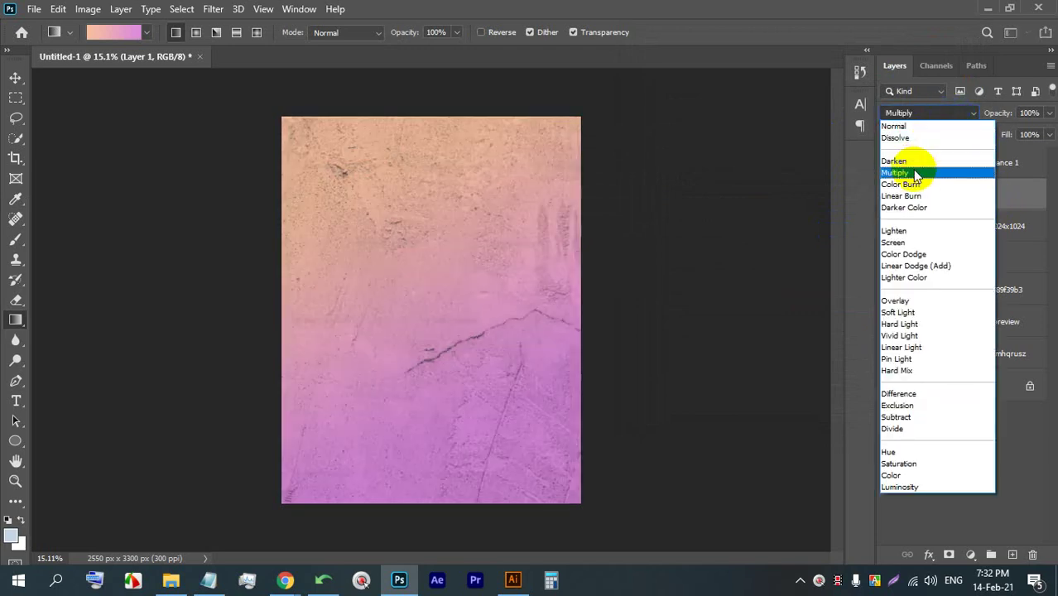
pyautogui.click(915, 176)
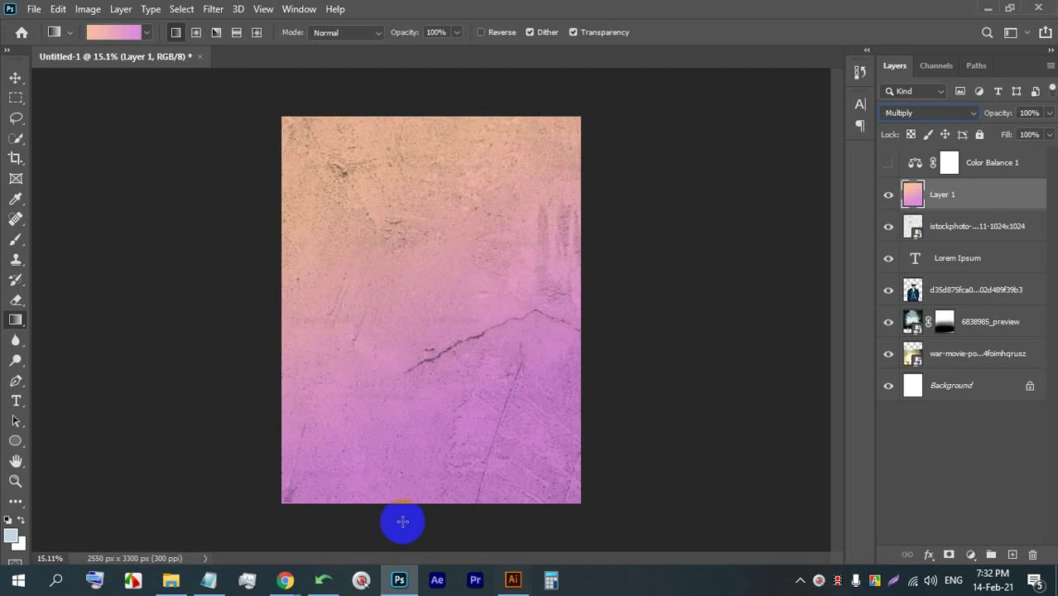
pyautogui.click(285, 579)
pyautogui.click(201, 514)
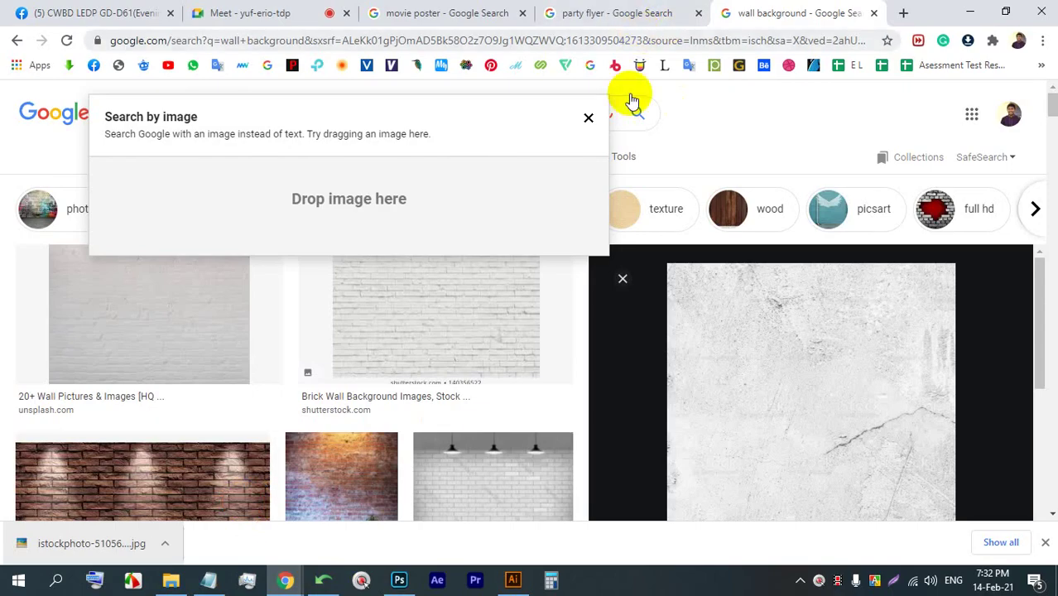
# - Voice-search colour wallpaper and save the blue tiled wallpaper image
pyautogui.click(708, 113)
pyautogui.click(605, 111)
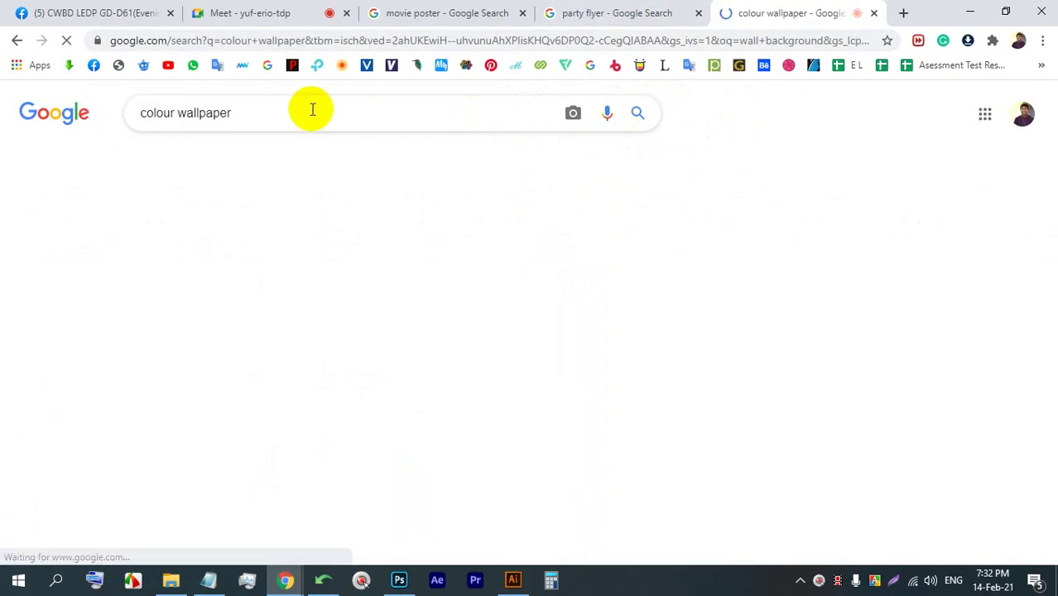
pyautogui.scroll(-1, 263, 334)
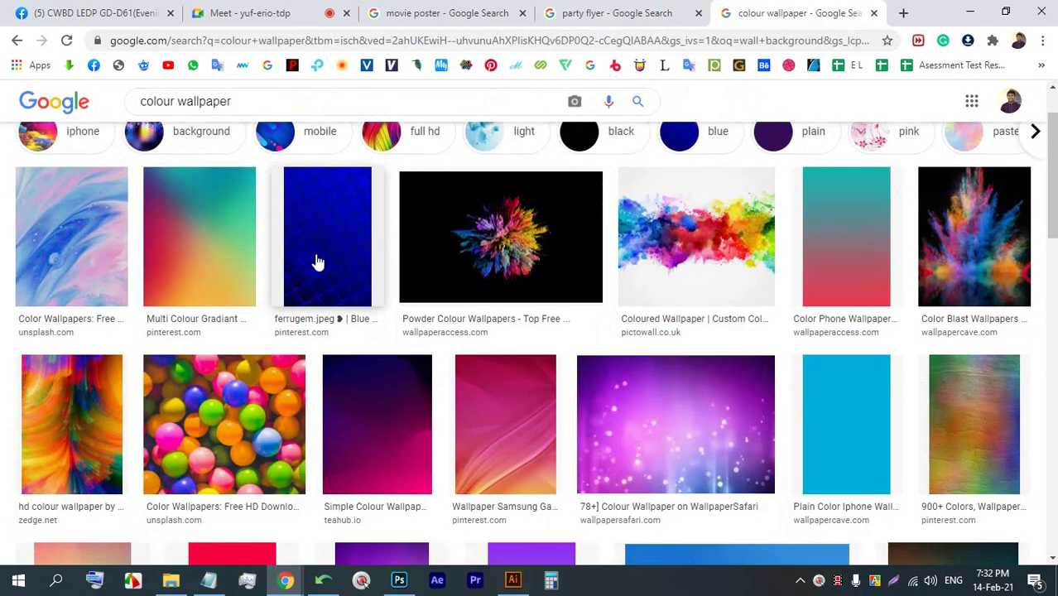
pyautogui.click(328, 235)
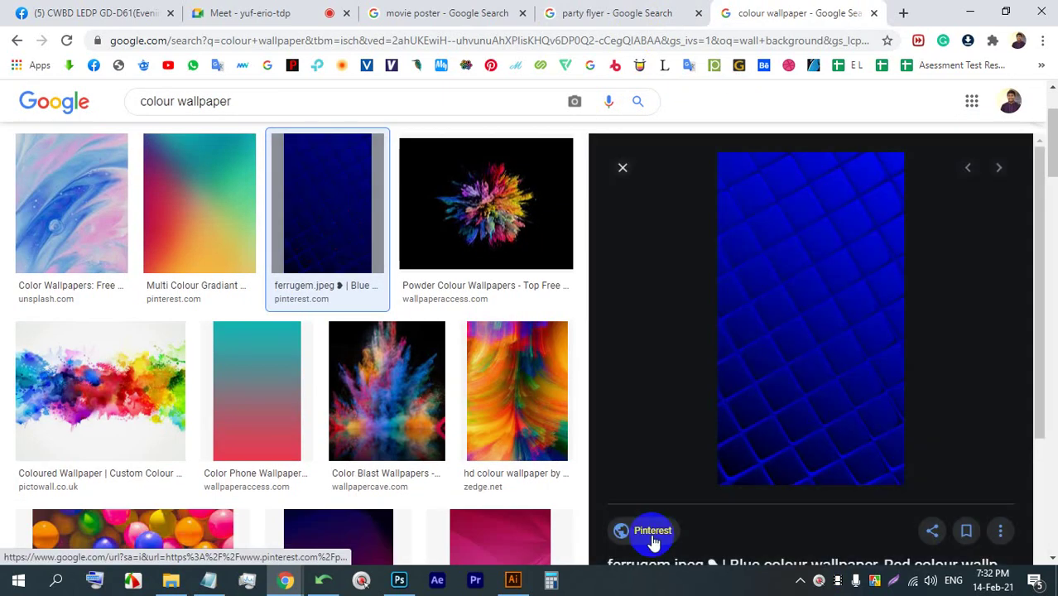
pyautogui.rightClick(799, 241)
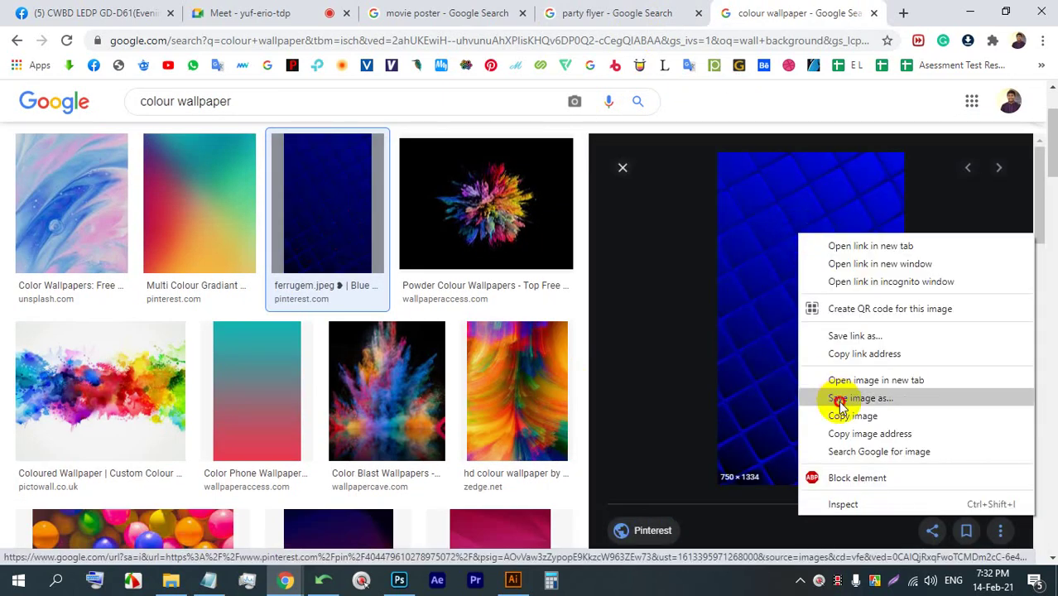
pyautogui.click(841, 400)
pyautogui.press('Return')
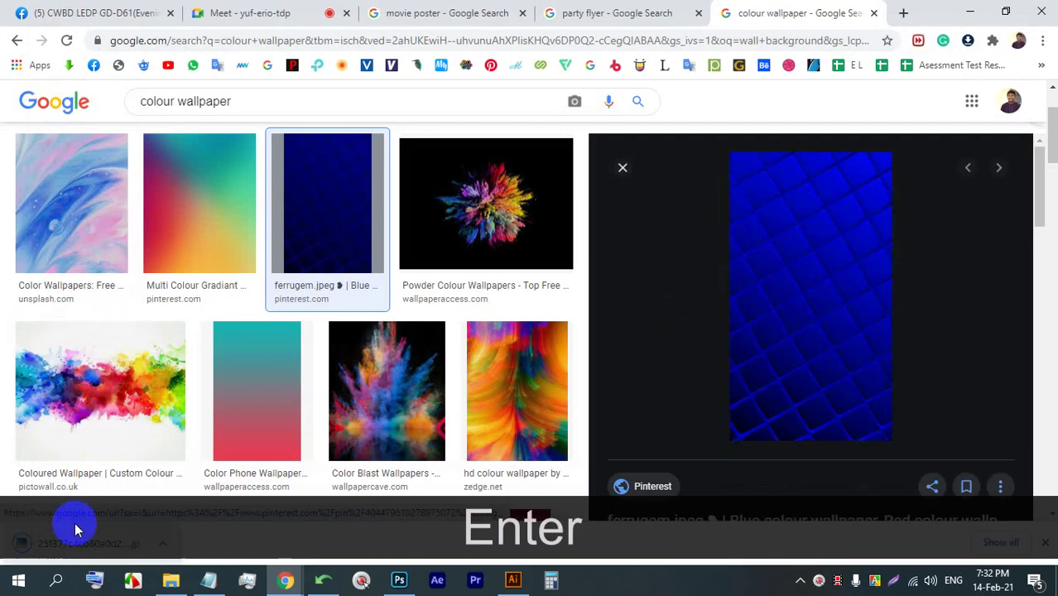
# - Drop the blue wallpaper into Photoshop, enlarge it, and move it up over the canvas
pyautogui.moveTo(76, 525); pyautogui.dragTo(413, 337)
pyautogui.moveTo(431, 468); pyautogui.dragTo(430, 573)
pyautogui.moveTo(406, 480); pyautogui.dragTo(407, 418)
# - Commit the blue wallpaper's placement and set its blend mode to Multiply
pyautogui.click(742, 33)
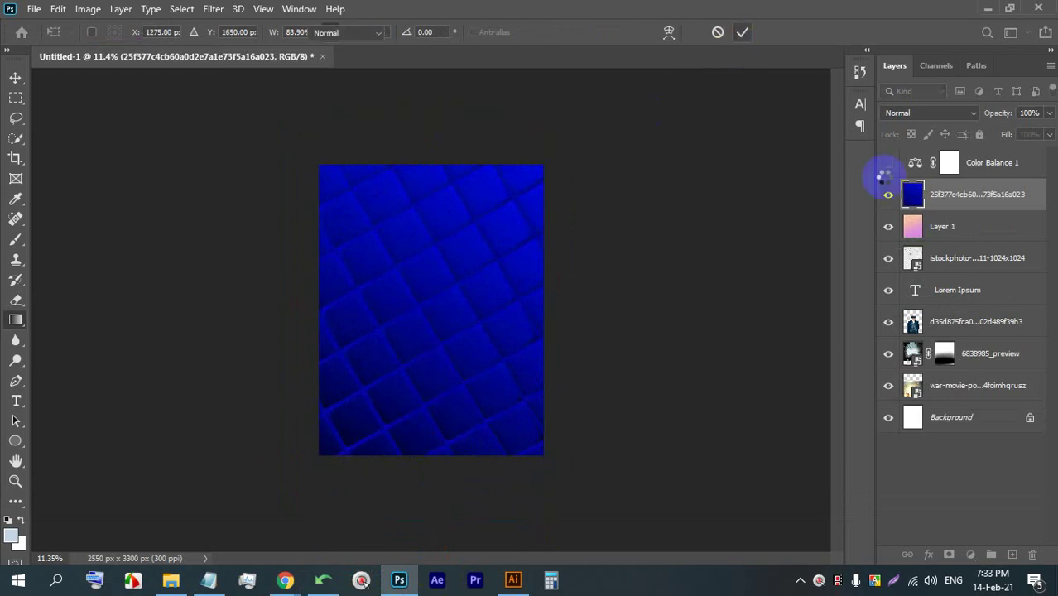
pyautogui.press('g')
pyautogui.rightClick(949, 198)
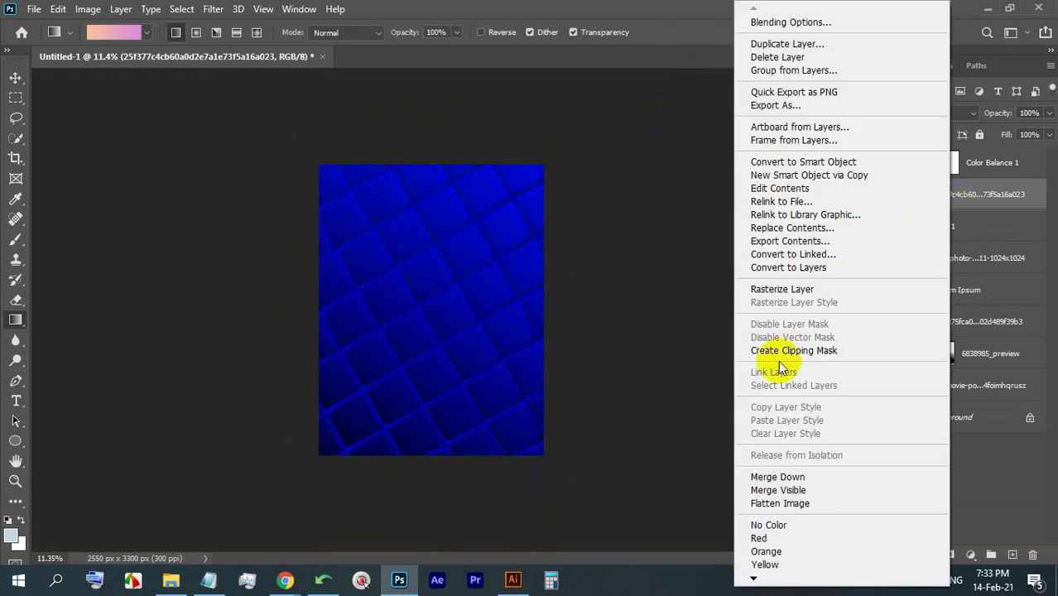
pyautogui.click(979, 189)
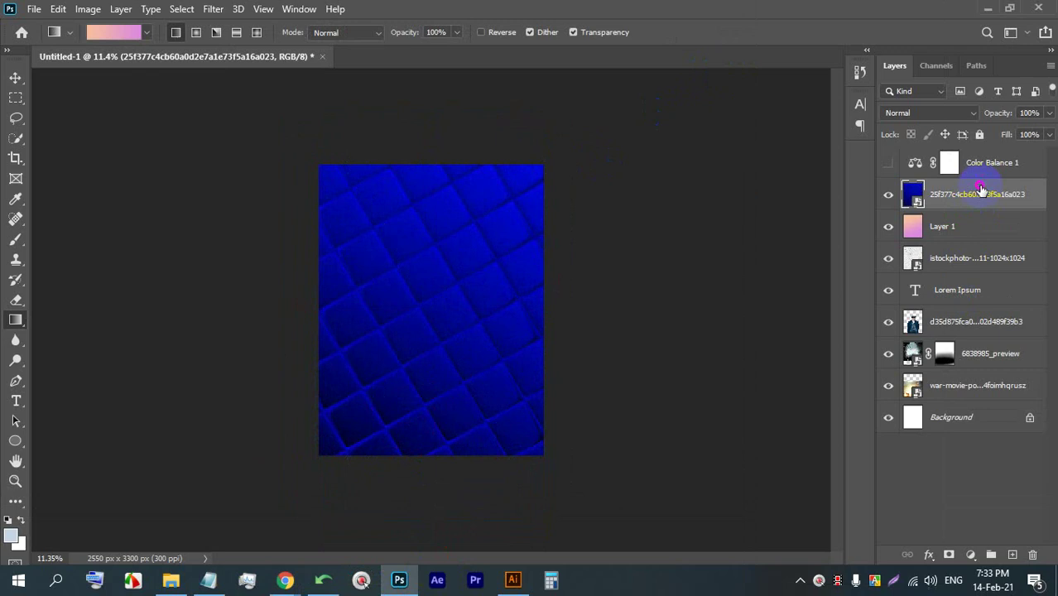
pyautogui.click(920, 112)
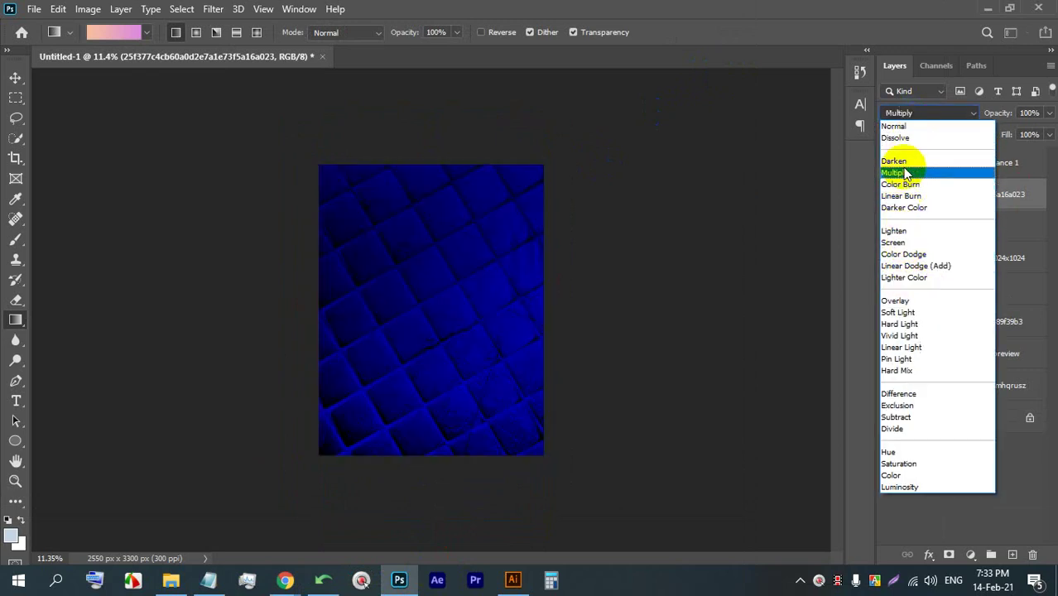
pyautogui.click(905, 174)
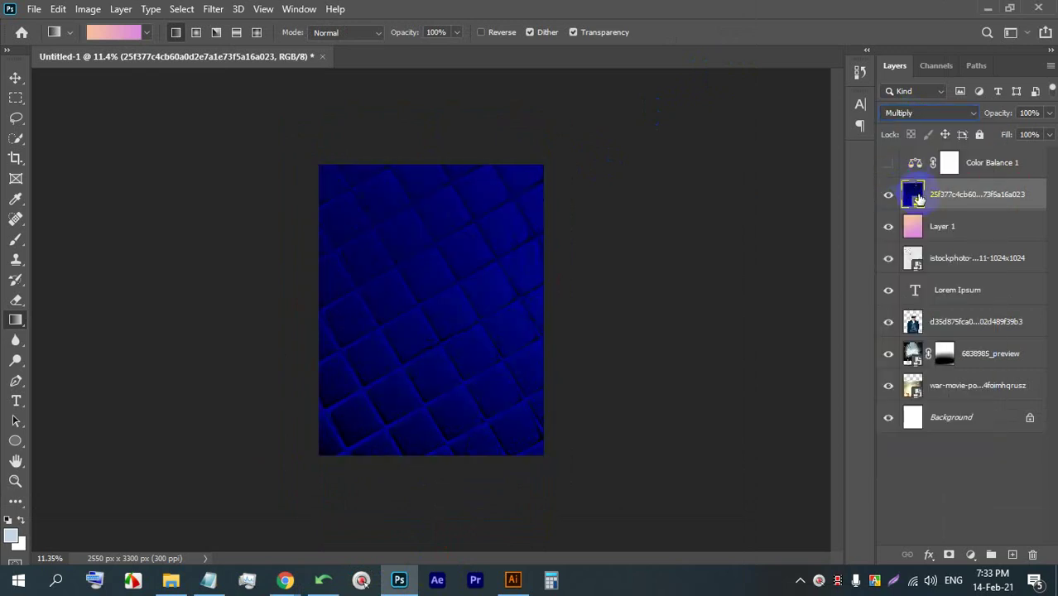
# - Hide Layer 1, move the blue wallpaper layer below it, and keep Multiply after trying other modes
pyautogui.click(888, 227)
pyautogui.click(952, 236)
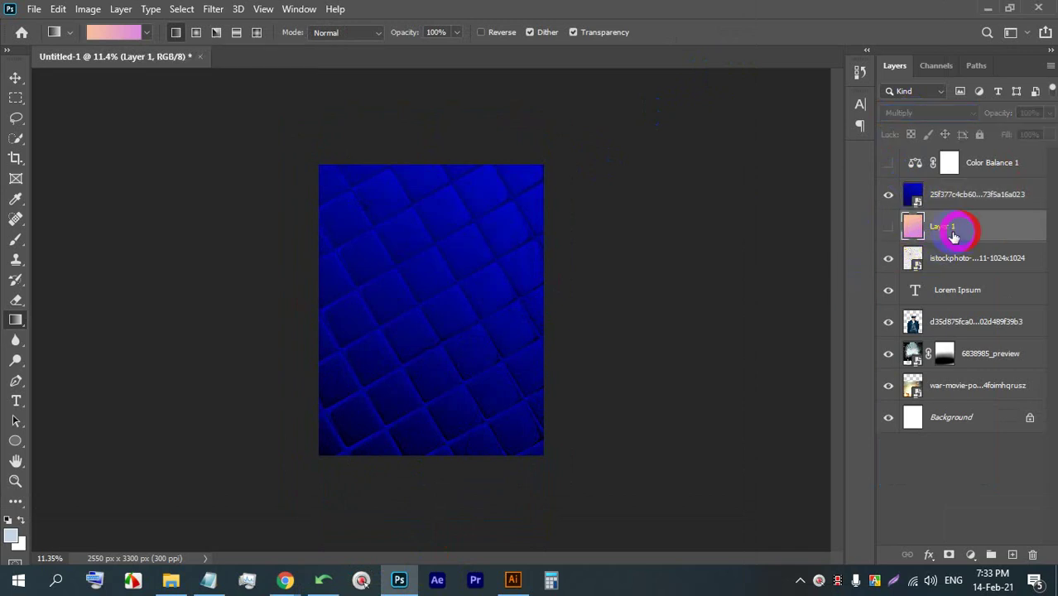
pyautogui.moveTo(952, 199); pyautogui.dragTo(950, 240)
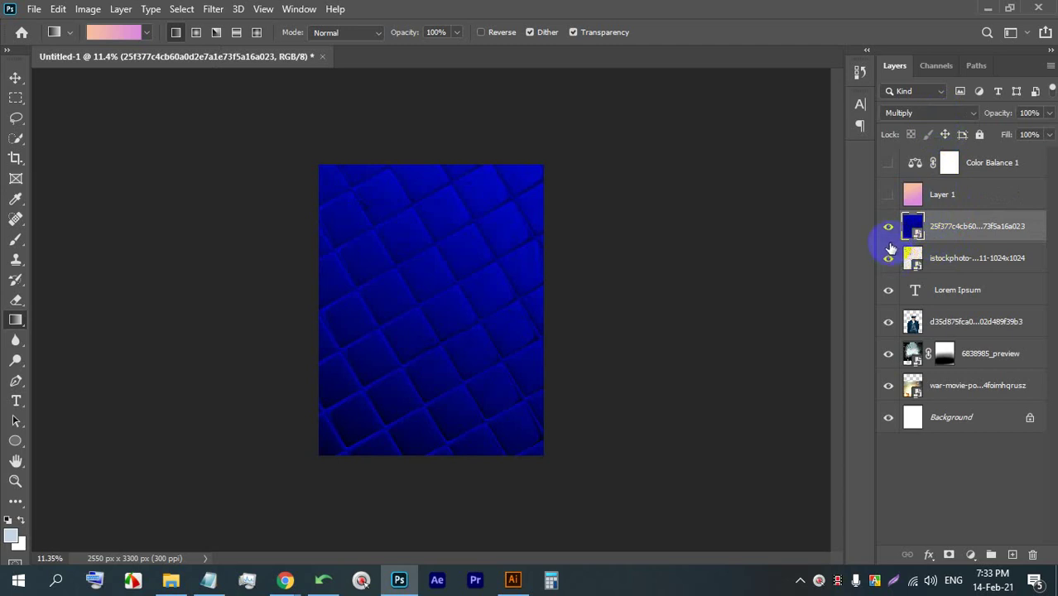
pyautogui.click(923, 113)
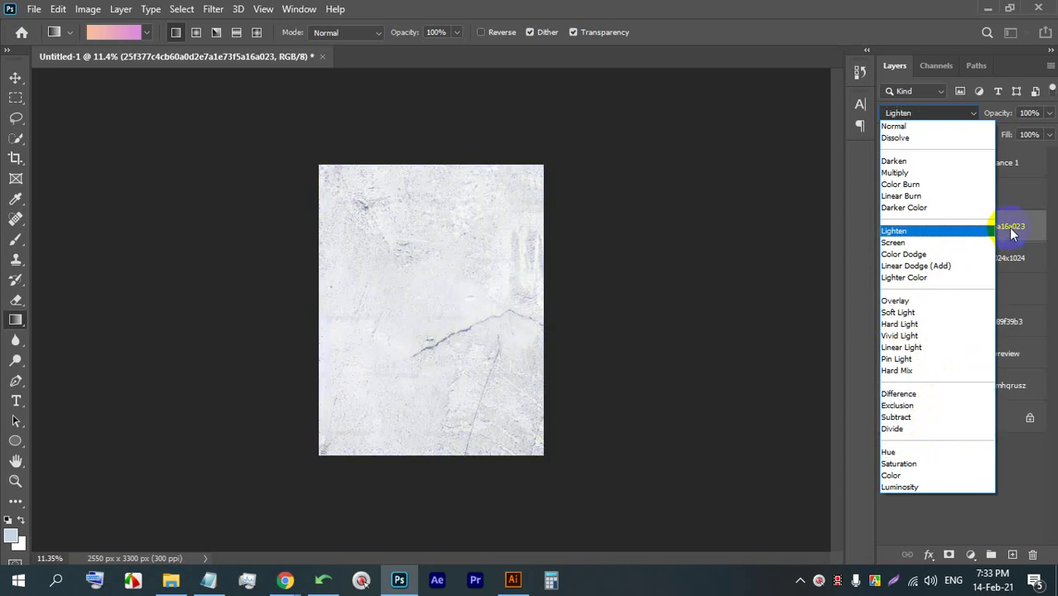
pyautogui.click(1009, 230)
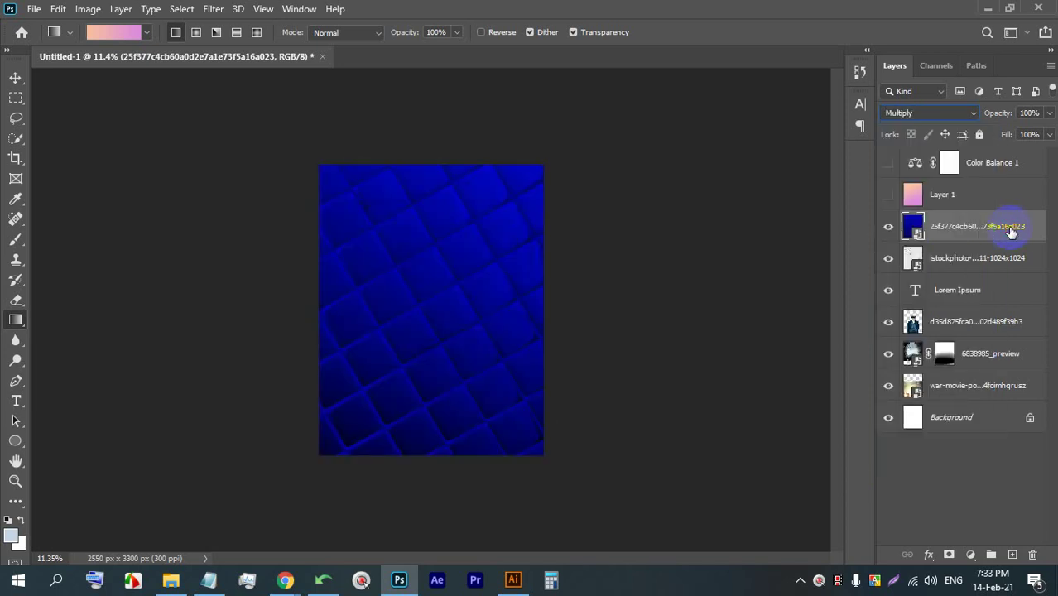
# - Hide the blue tile layer, show Layer 1, and drag Layer 1 below the blue layer
pyautogui.click(888, 226)
pyautogui.click(888, 194)
pyautogui.moveTo(933, 195); pyautogui.dragTo(930, 245)
pyautogui.scroll(4, 405, 286)
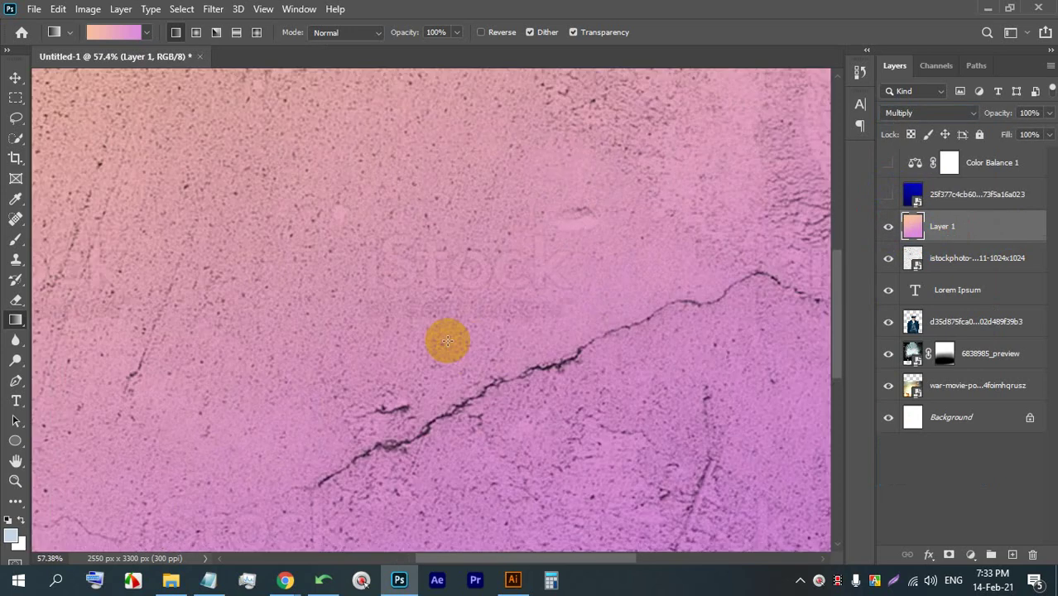
pyautogui.scroll(-4, 449, 335)
pyautogui.scroll(4, 371, 198)
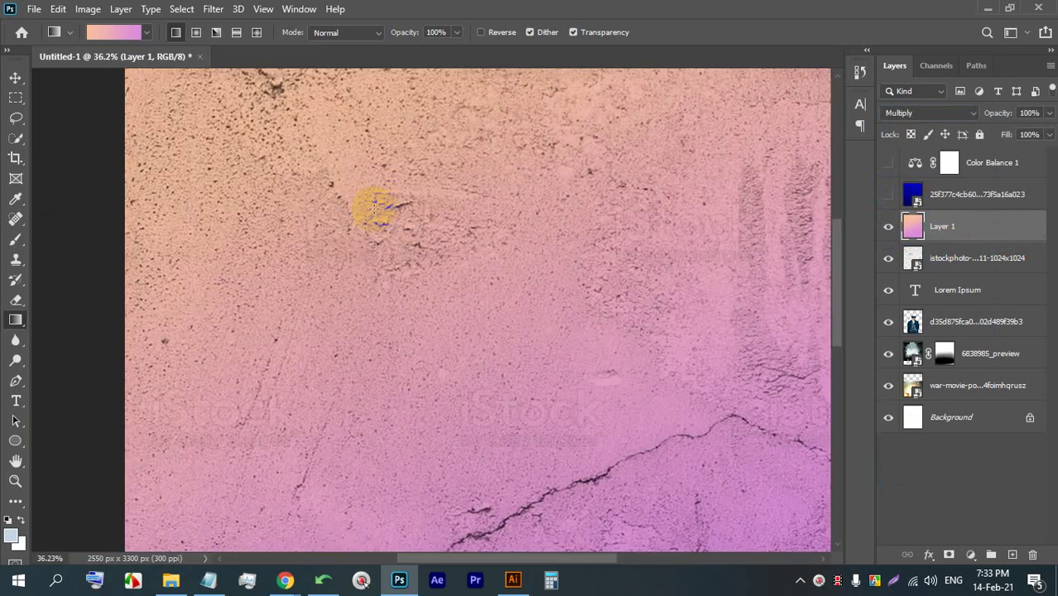
pyautogui.scroll(-3, 366, 208)
pyautogui.scroll(2, 370, 255)
pyautogui.scroll(-2, 454, 305)
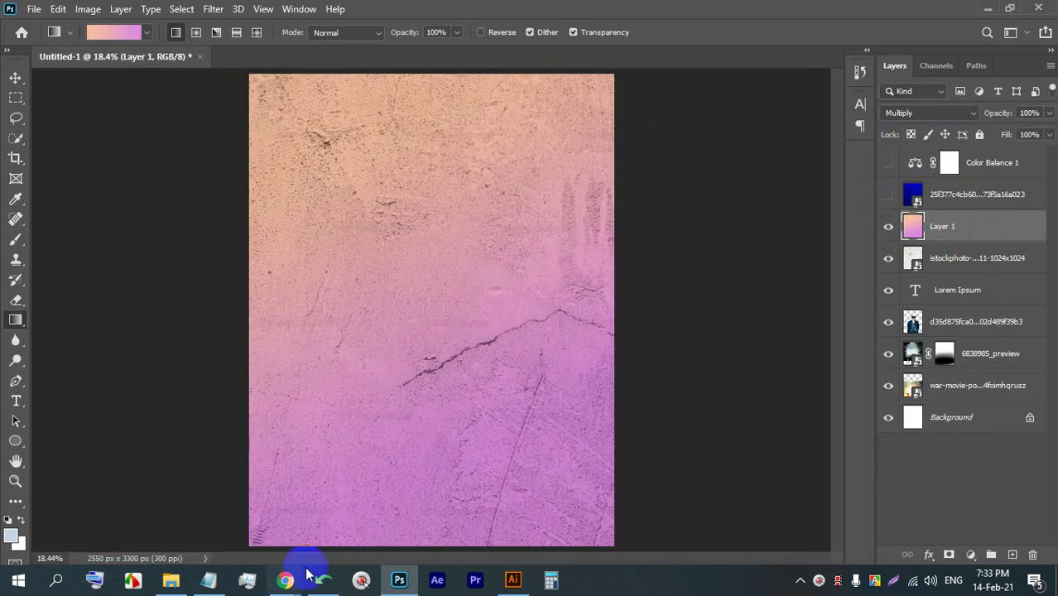
# - Open the purple-to-pink wallpaper's preview in the colour wallpaper results and copy the image
pyautogui.moveTo(294, 577)
pyautogui.click(279, 442)
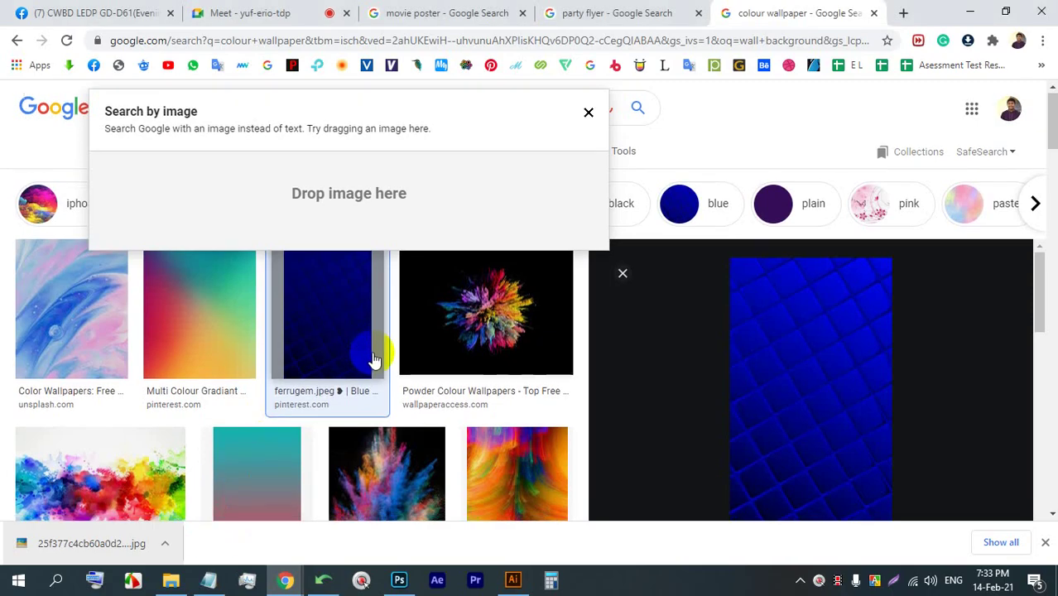
pyautogui.scroll(-4, 375, 359)
pyautogui.click(349, 356)
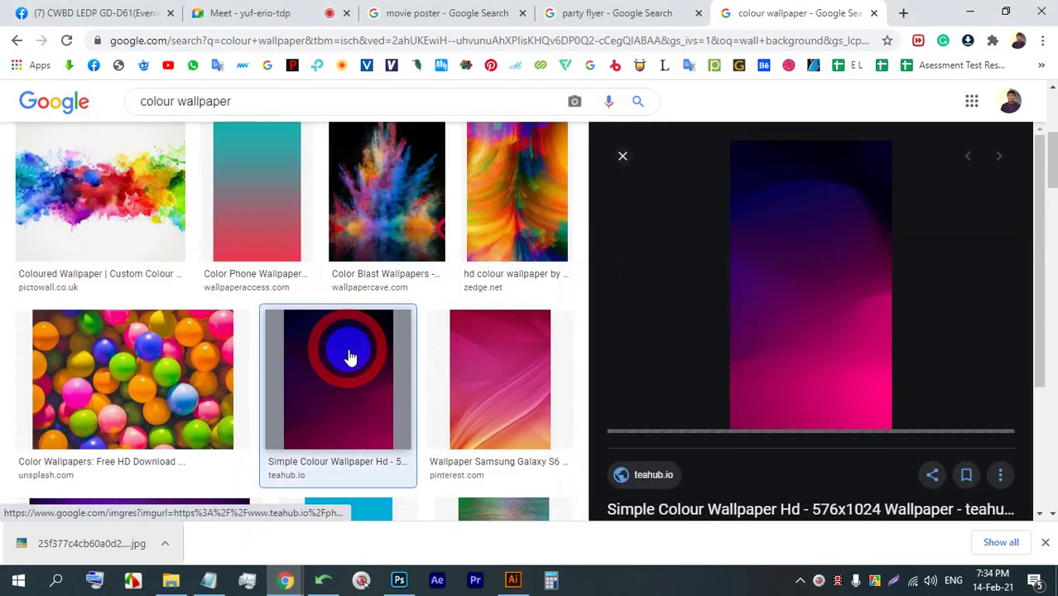
pyautogui.rightClick(800, 214)
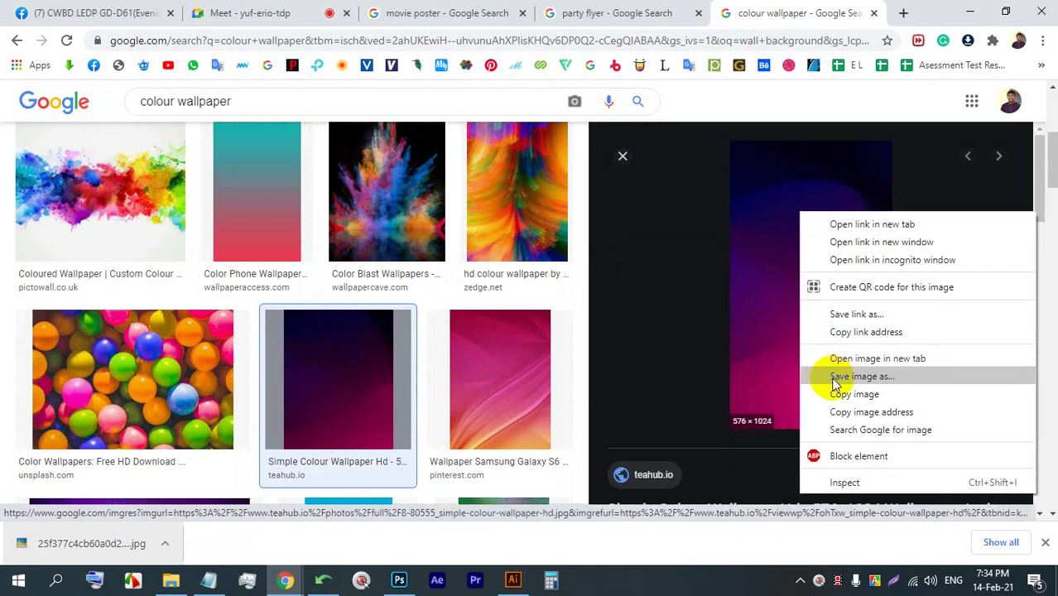
pyautogui.click(837, 395)
# - In Photoshop, paste with Ctrl+V and delete the wrongly pasted content
pyautogui.click(399, 579)
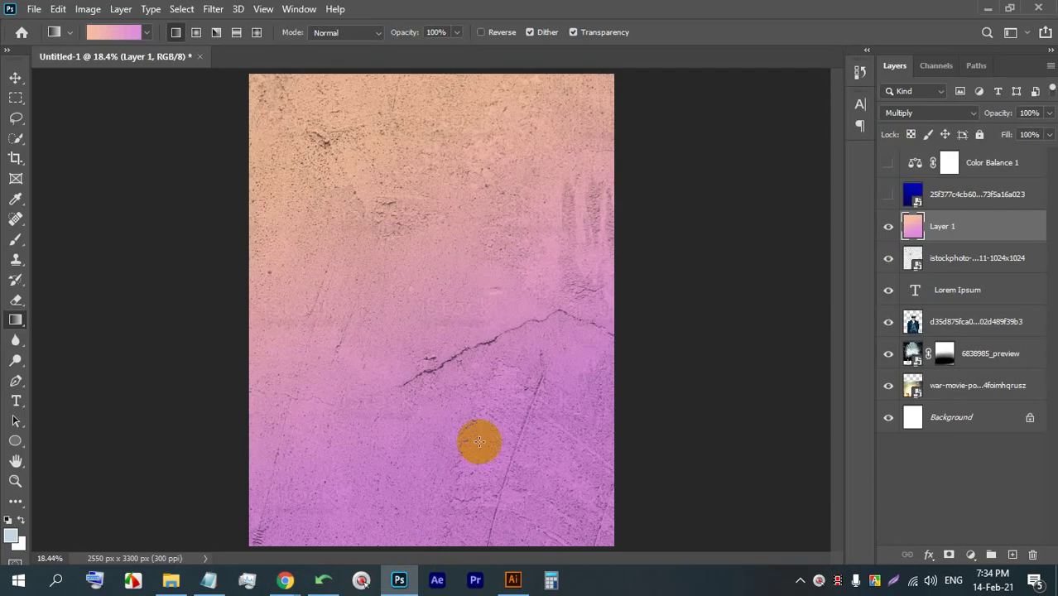
pyautogui.scroll(-2, 480, 415)
pyautogui.hotkey('ctrl', 'c')
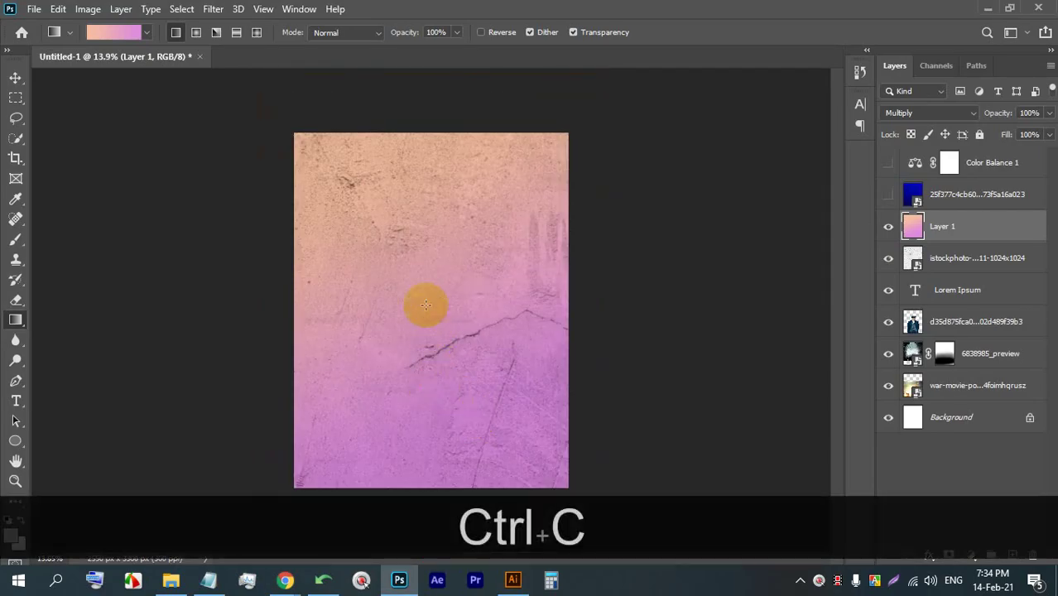
pyautogui.scroll(-2, 425, 303)
pyautogui.hotkey('ctrl', 'v')
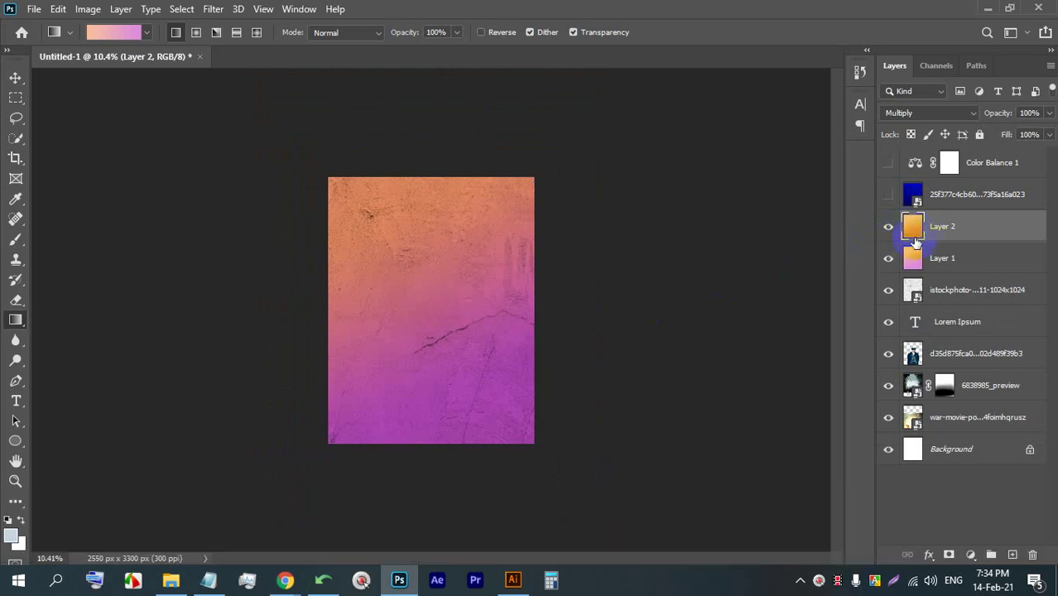
pyautogui.press('BackSpace')
# - Copy the purple-to-pink wallpaper image again from its preview and return to Photoshop
pyautogui.click(236, 497)
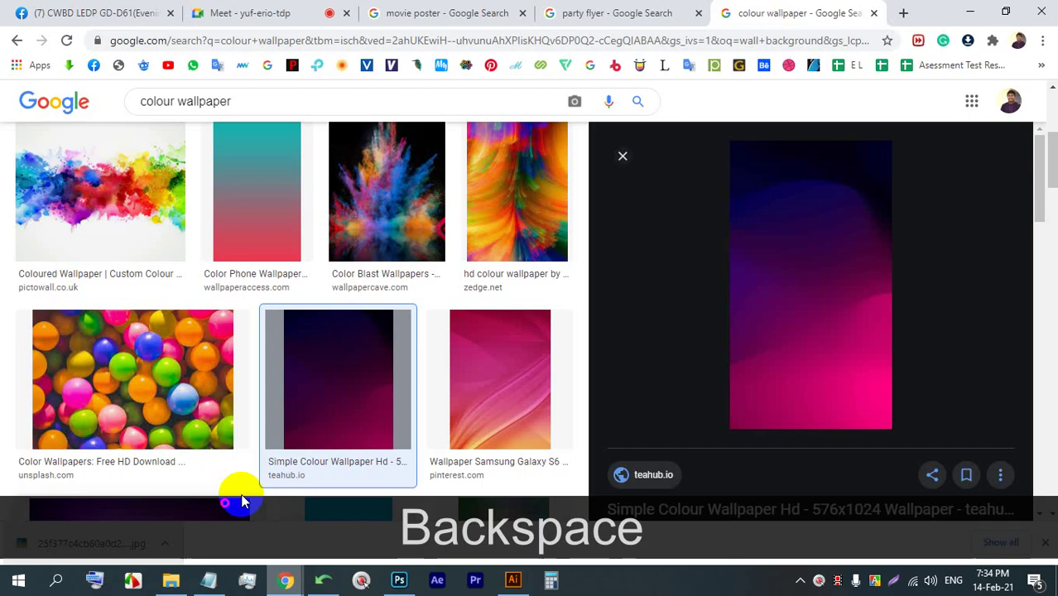
pyautogui.rightClick(823, 241)
pyautogui.click(876, 425)
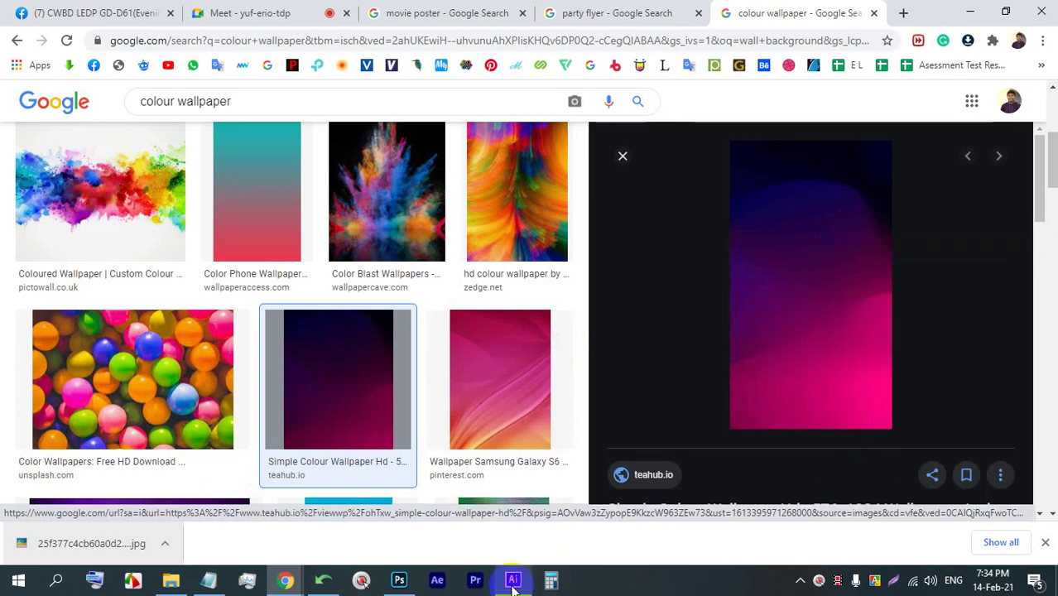
pyautogui.click(398, 579)
# - Paste the wallpaper as Layer 2, drag it below Layer 1, and hide Layer 1
pyautogui.hotkey('ctrl', 'v')
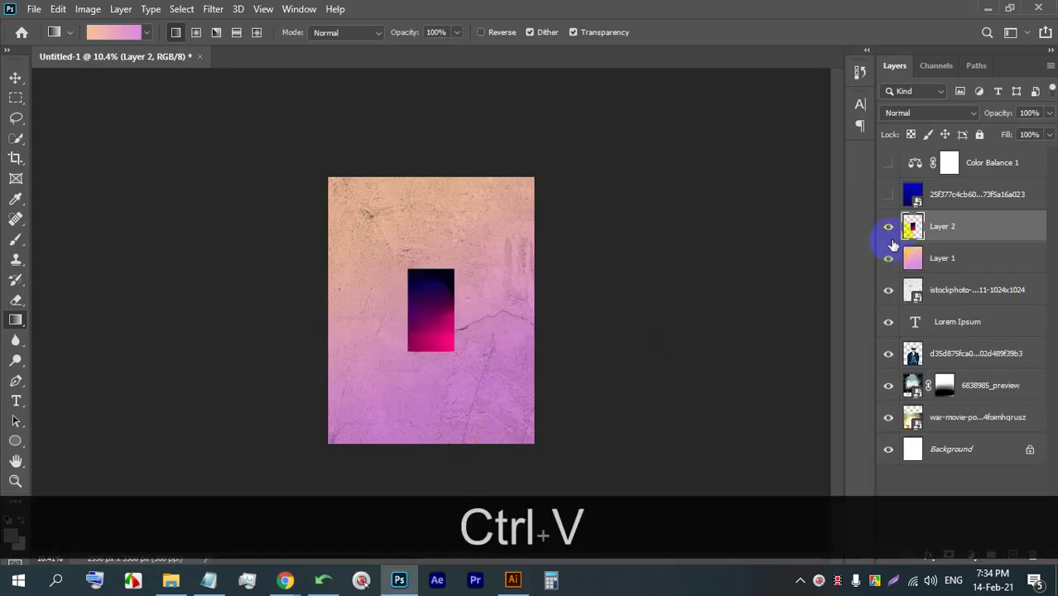
pyautogui.moveTo(958, 231); pyautogui.dragTo(952, 273)
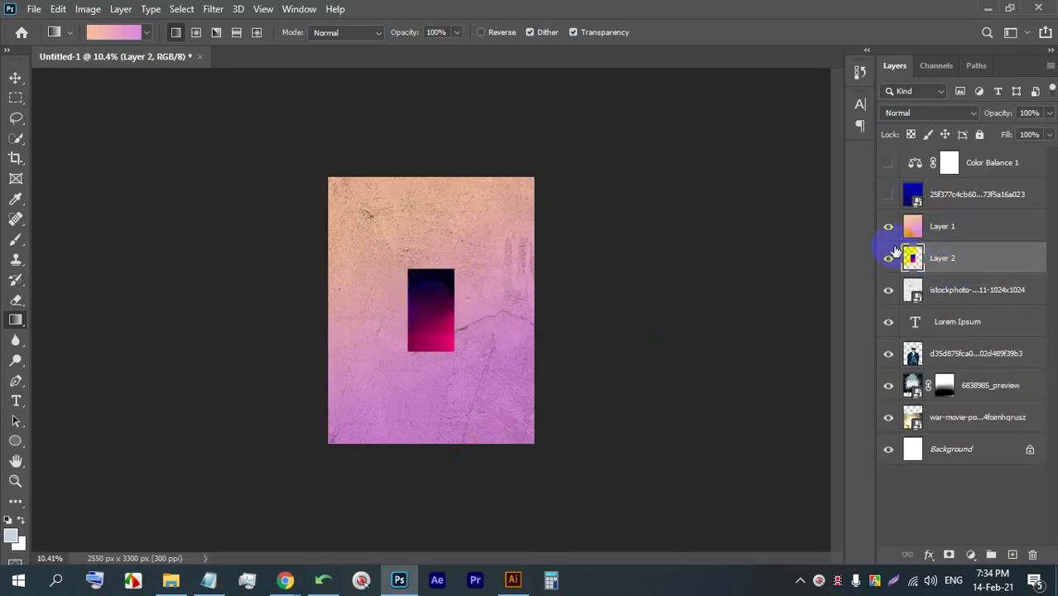
pyautogui.click(888, 231)
pyautogui.scroll(4, 524, 335)
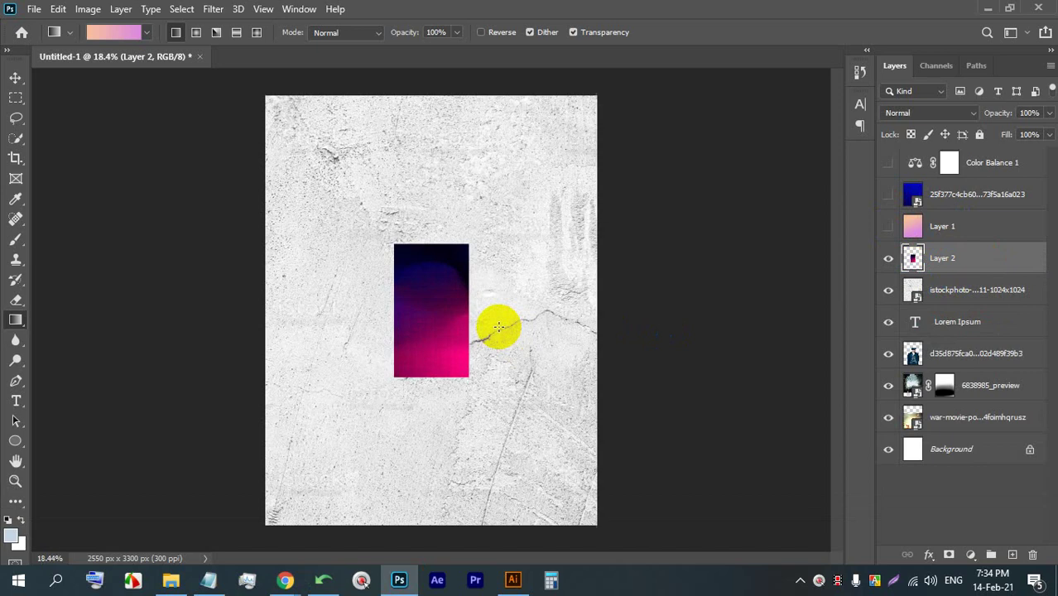
pyautogui.scroll(3, 588, 295)
pyautogui.click(934, 116)
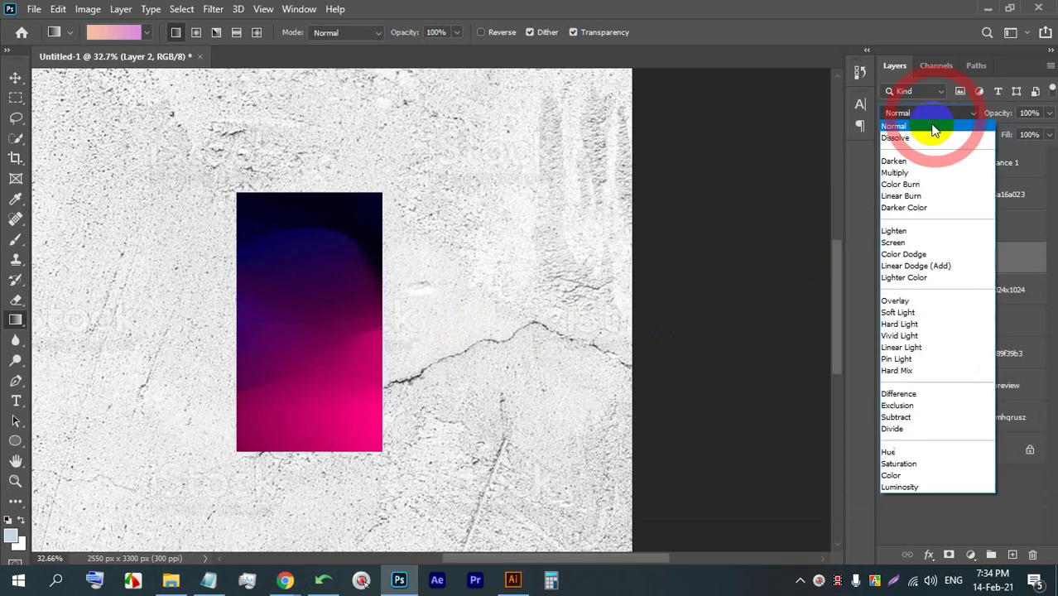
# - Set Layer 2 to Multiply and scale it with Ctrl+T to cover the whole page
pyautogui.click(919, 176)
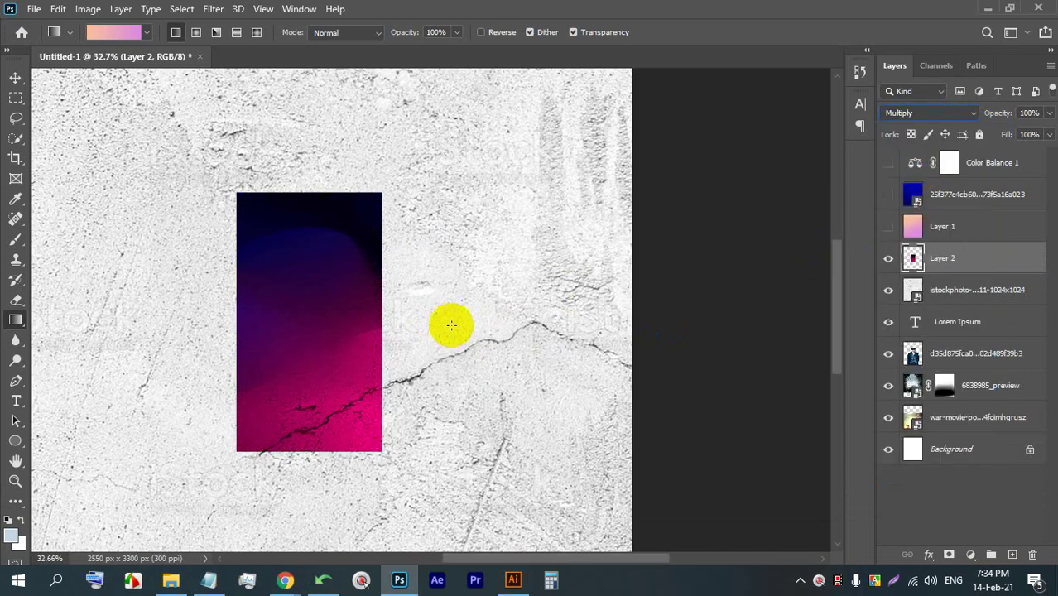
pyautogui.click(15, 77)
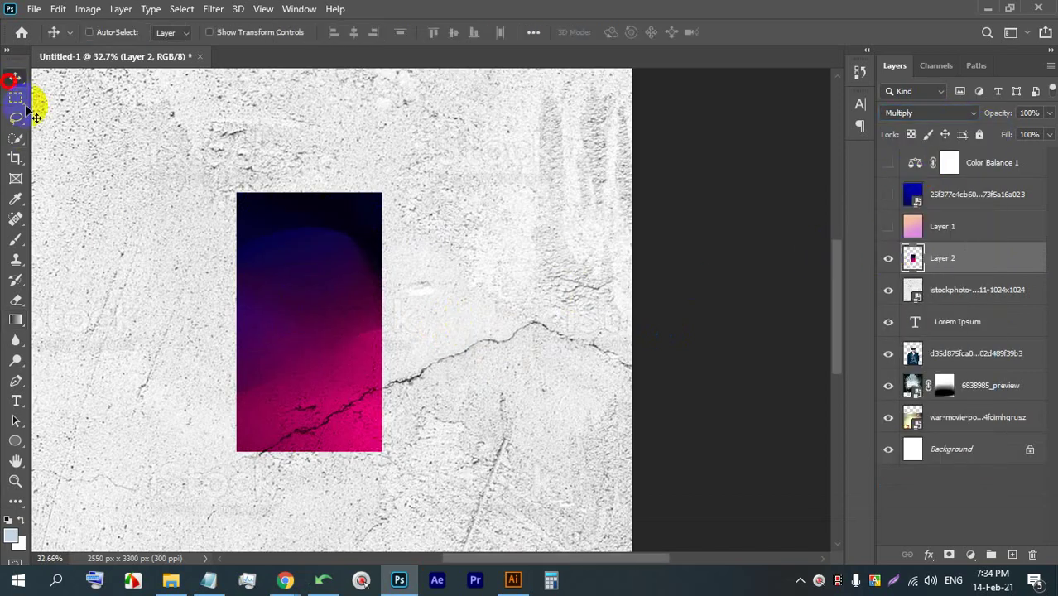
pyautogui.scroll(-3, 278, 260)
pyautogui.hotkey('ctrl', 't')
pyautogui.scroll(-1, 389, 282)
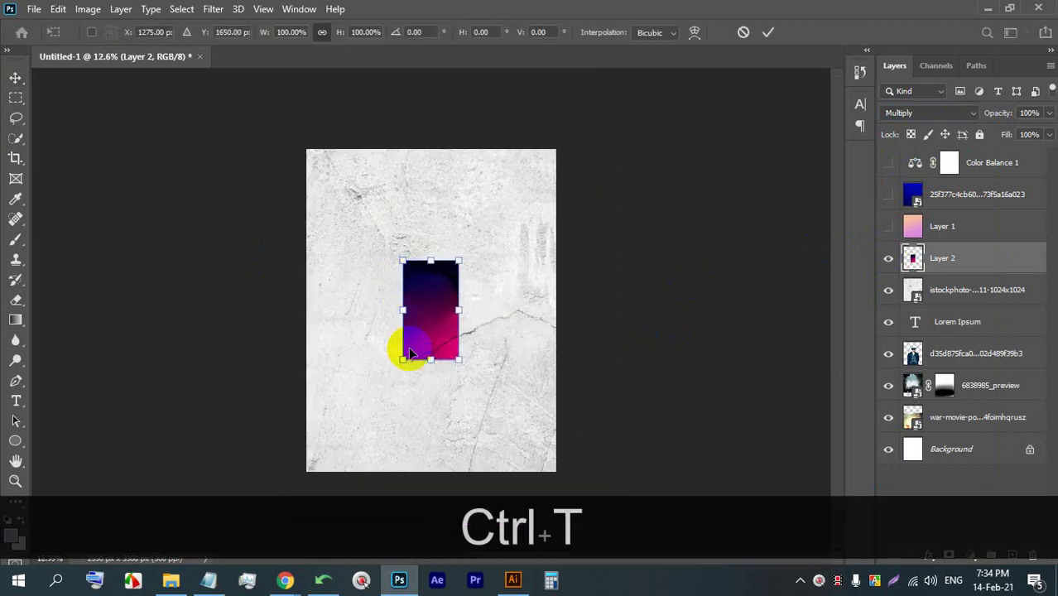
pyautogui.moveTo(431, 377); pyautogui.dragTo(440, 539)
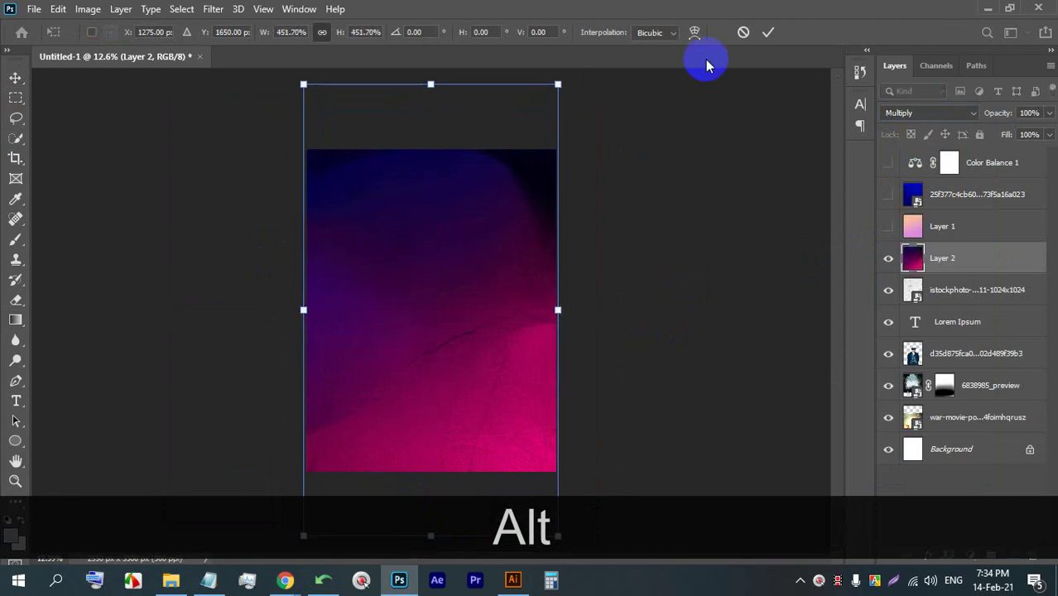
pyautogui.click(766, 34)
pyautogui.moveTo(397, 300); pyautogui.dragTo(431, 274)
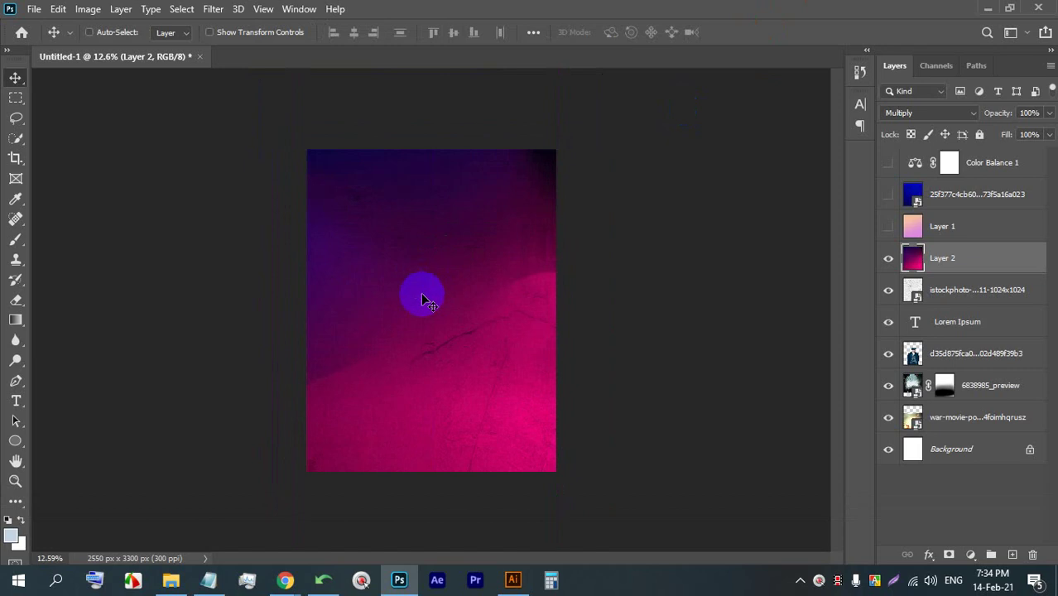
# - From the colour wallpaper tab, copy the colourful balls photo and bring Photoshop to the front
pyautogui.click(285, 581)
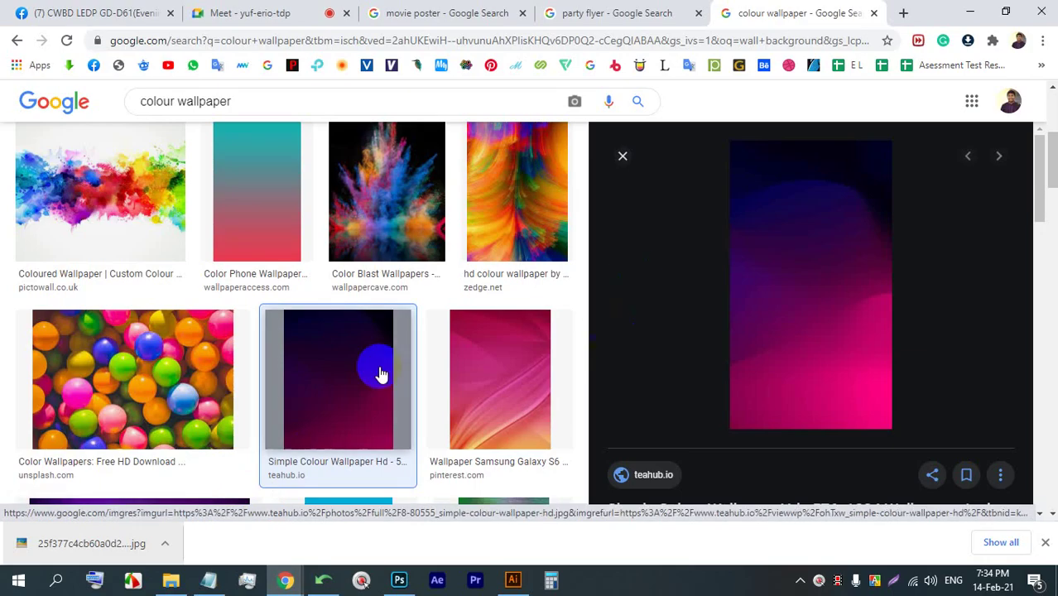
pyautogui.scroll(3, 377, 373)
pyautogui.click(248, 13)
pyautogui.click(450, 10)
pyautogui.click(583, 12)
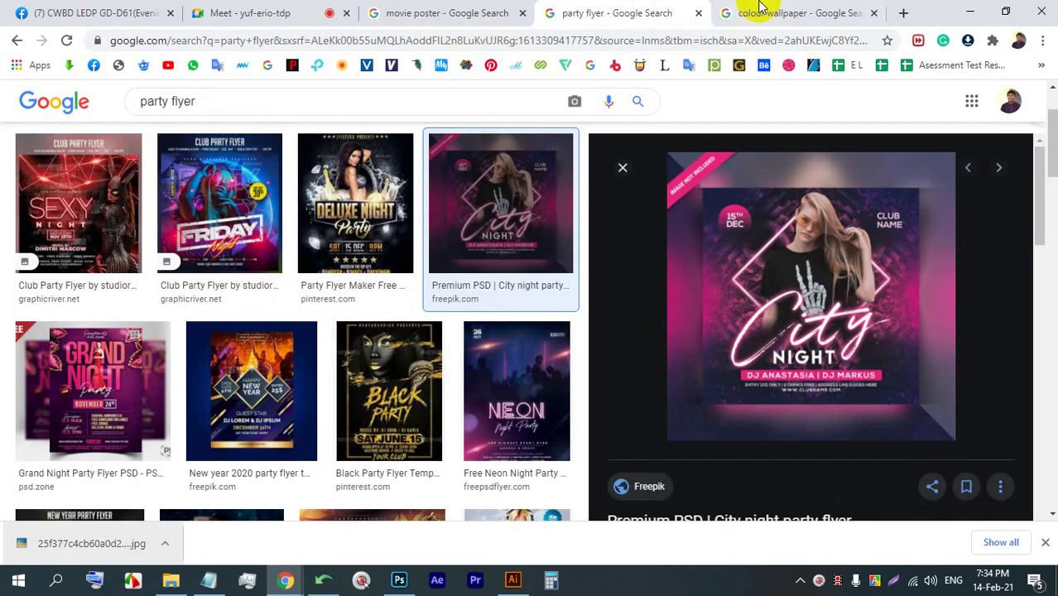
pyautogui.click(754, 12)
pyautogui.scroll(-4, 159, 319)
pyautogui.click(78, 230)
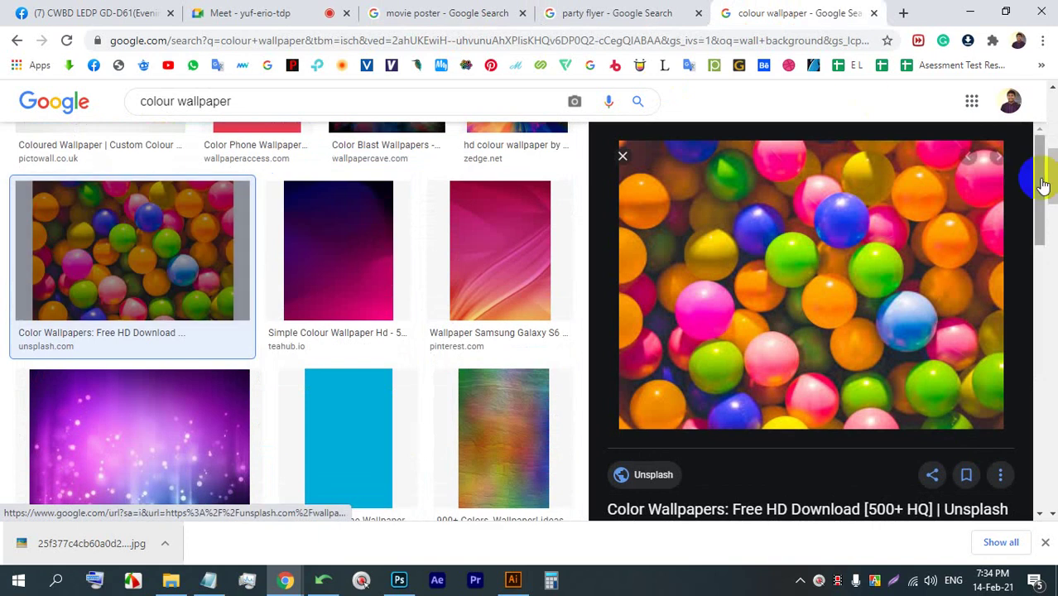
pyautogui.rightClick(798, 208)
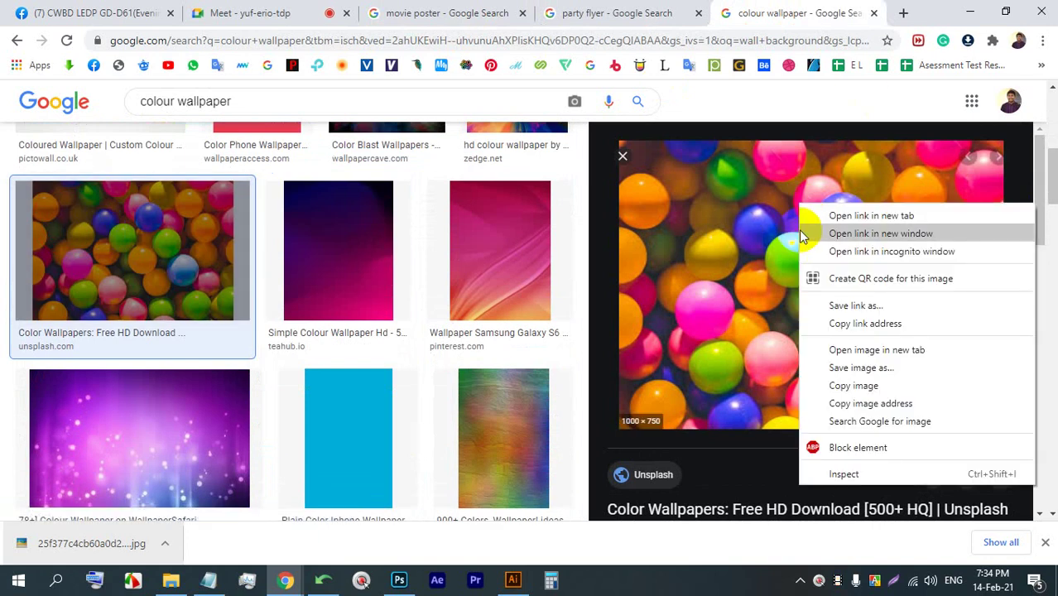
pyautogui.click(836, 386)
pyautogui.click(398, 580)
pyautogui.scroll(-1, 460, 415)
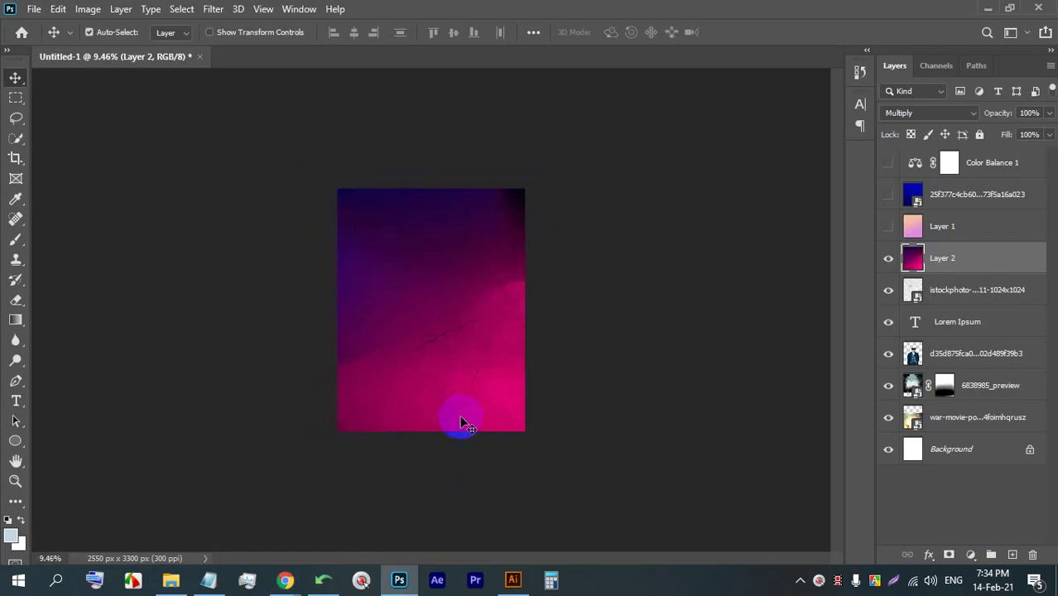
# - Paste the balls photo as Layer 3, enlarge it to fill, move it below Layer 2, and hide Layer 2
pyautogui.hotkey('ctrl', 'v')
pyautogui.hotkey('ctrl', 't')
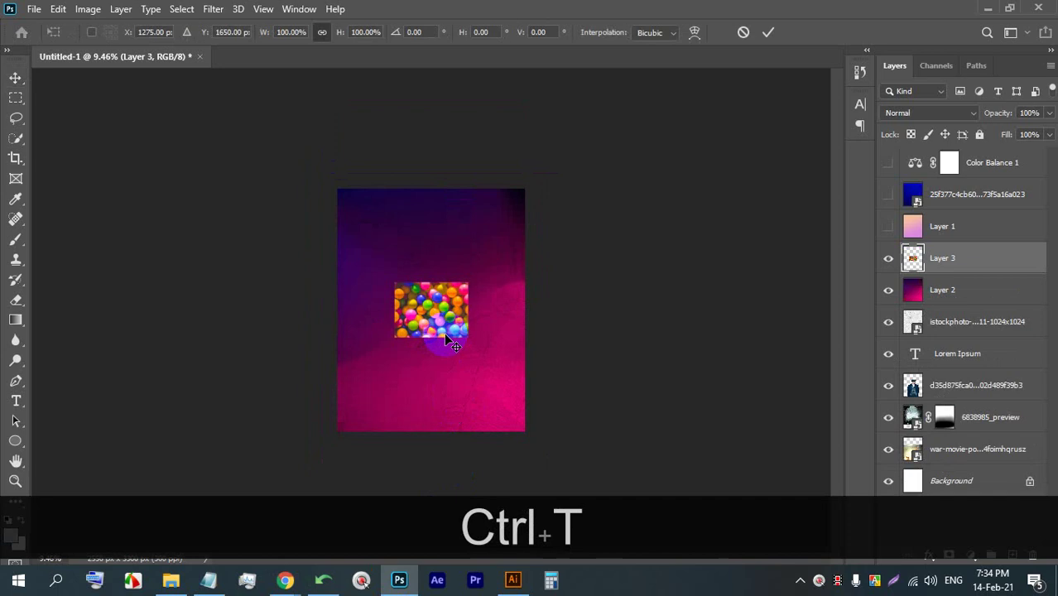
pyautogui.moveTo(431, 335); pyautogui.dragTo(441, 441)
pyautogui.click(767, 32)
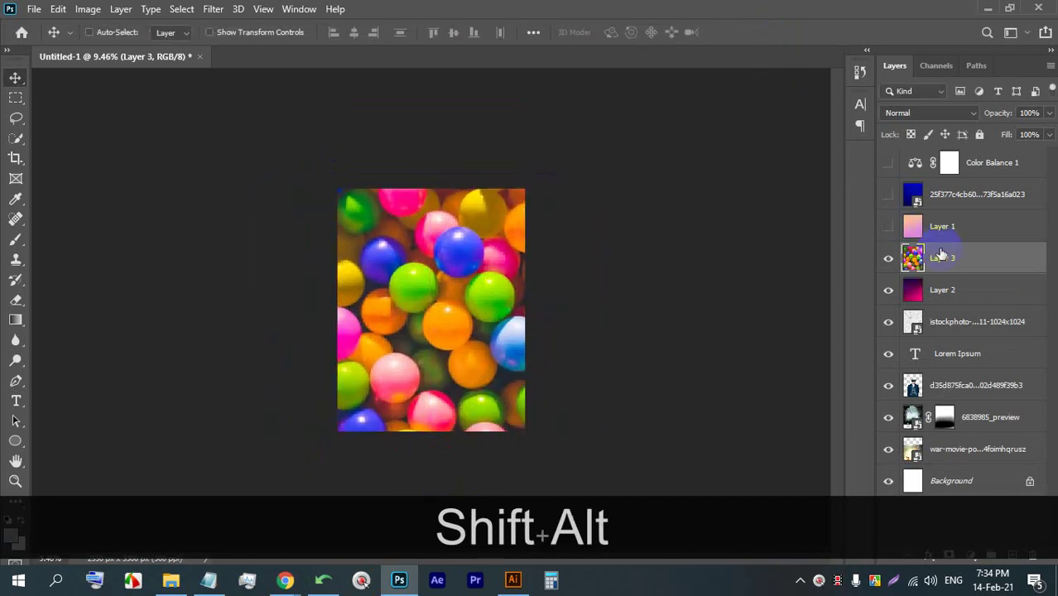
pyautogui.moveTo(953, 258); pyautogui.dragTo(956, 293)
pyautogui.click(888, 259)
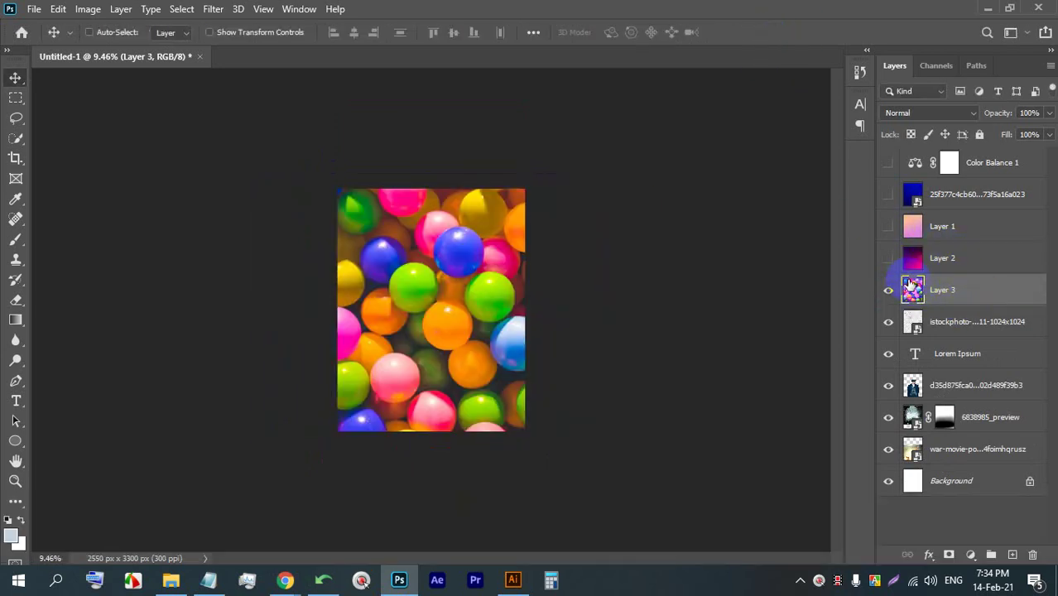
# - Set Layer 3's blend mode to Soft Light over the cracked wall texture
pyautogui.click(926, 112)
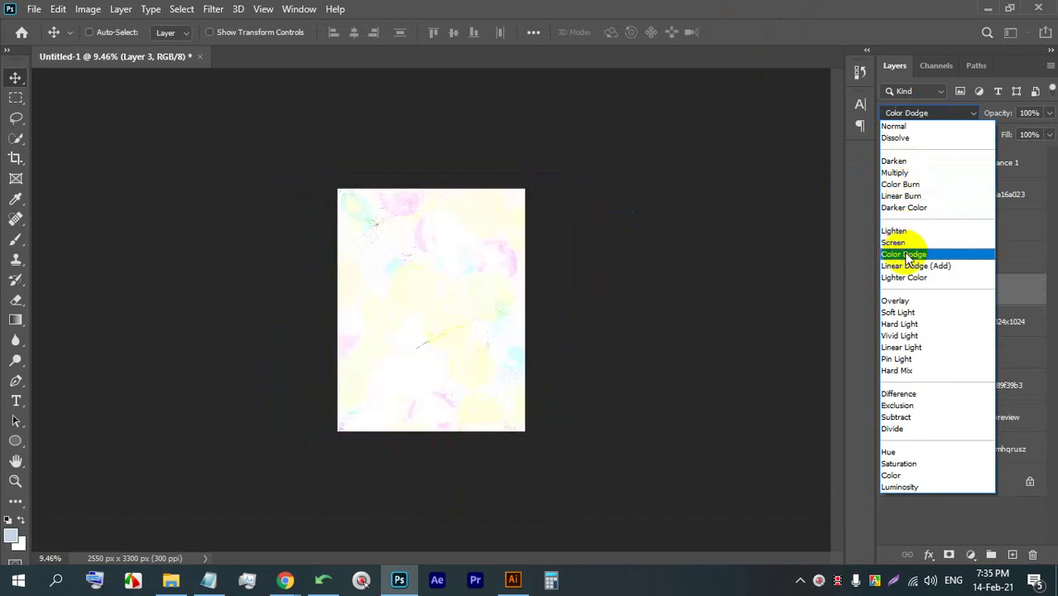
pyautogui.click(907, 314)
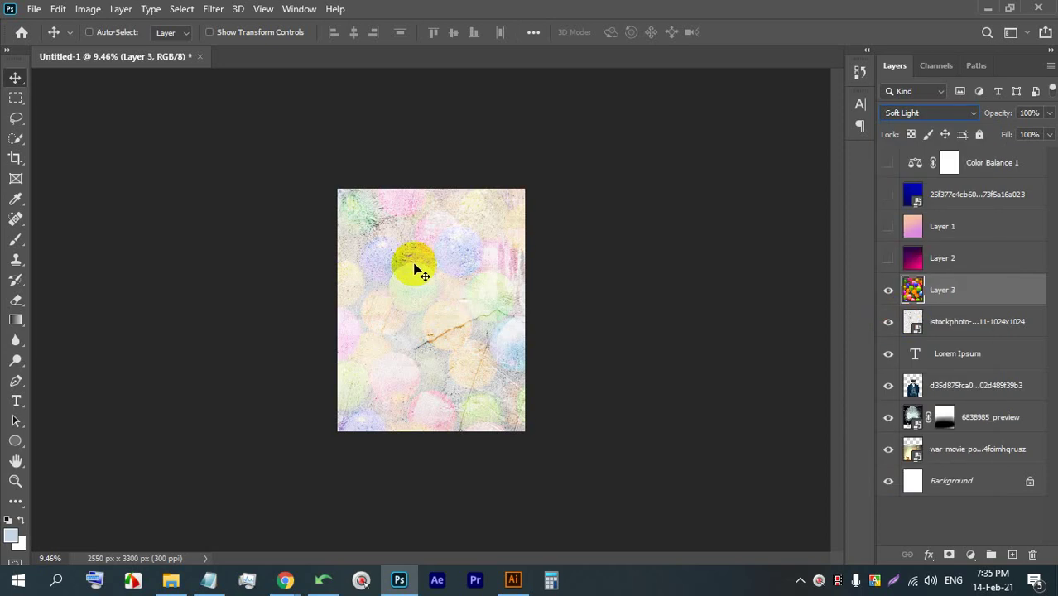
pyautogui.click(409, 233)
pyautogui.scroll(12, 391, 251)
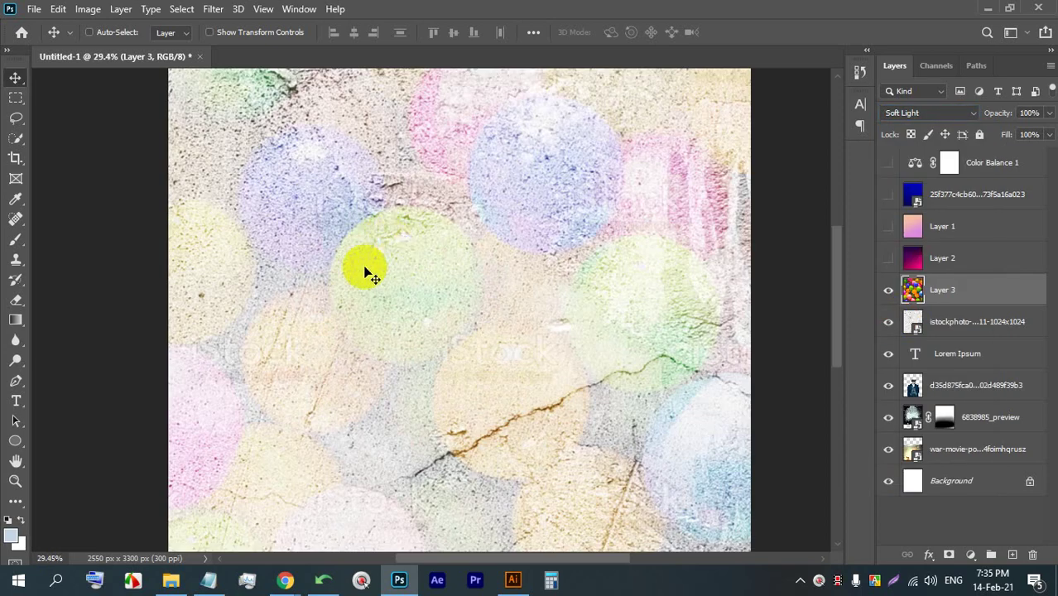
pyautogui.scroll(-8, 365, 269)
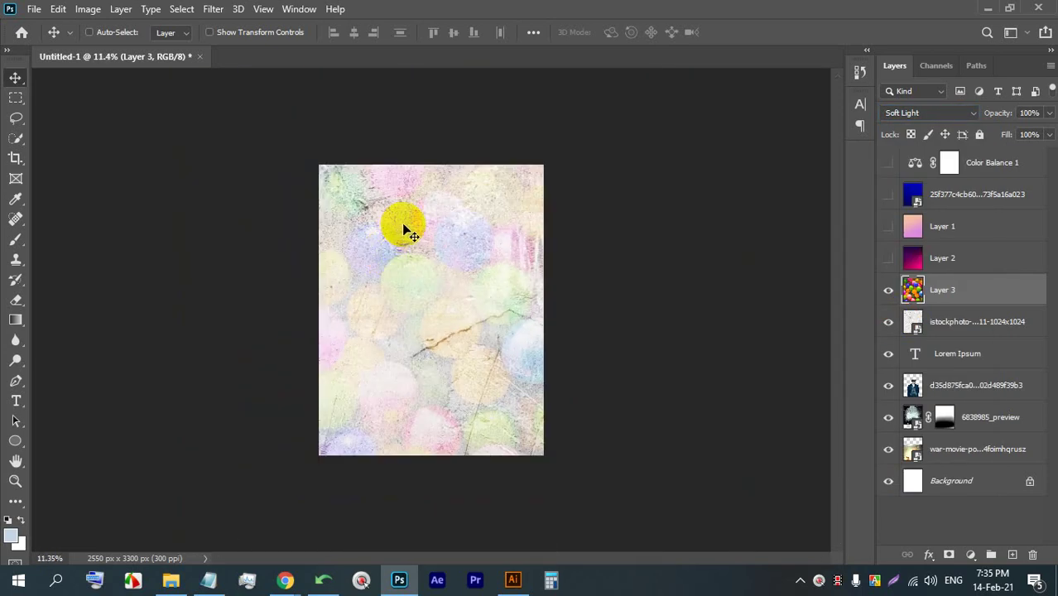
pyautogui.scroll(6, 404, 224)
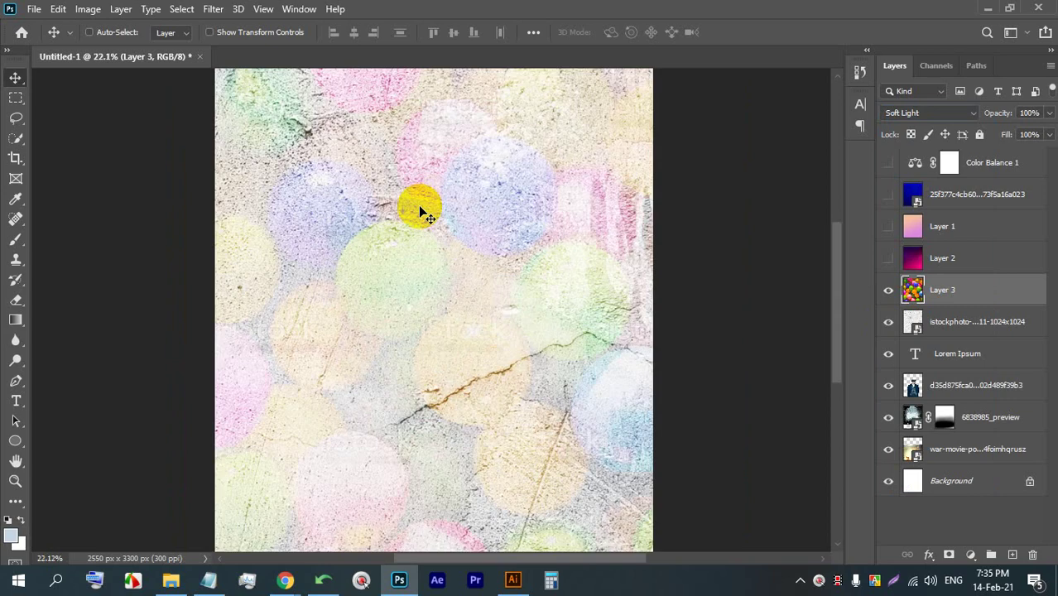
pyautogui.rightClick(982, 290)
pyautogui.click(940, 121)
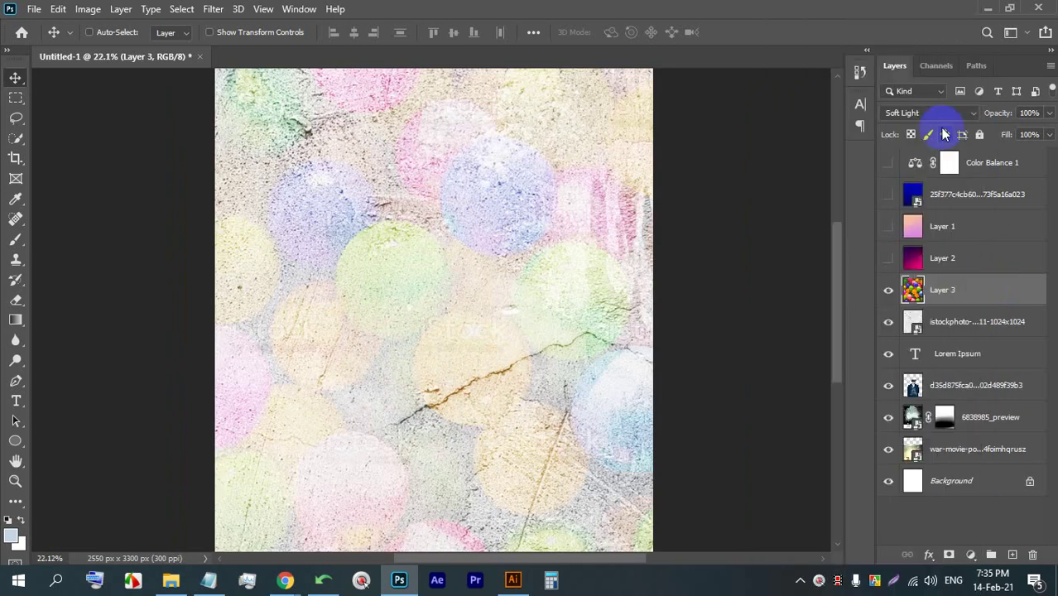
# - Set Layer 3's blend mode to Multiply so the balls photo blends over the cracked wall
pyautogui.click(936, 116)
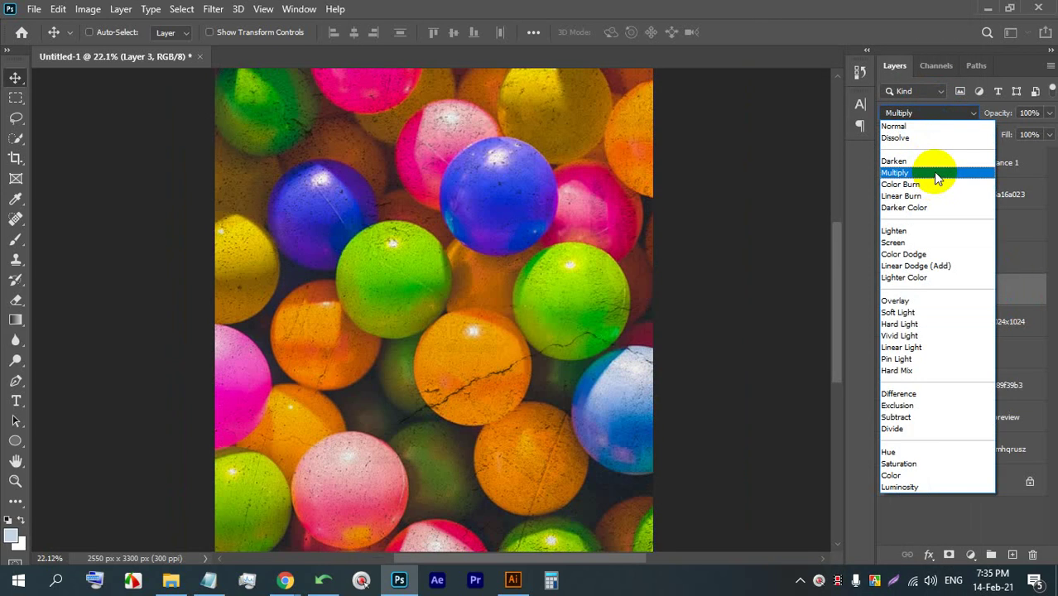
pyautogui.click(935, 176)
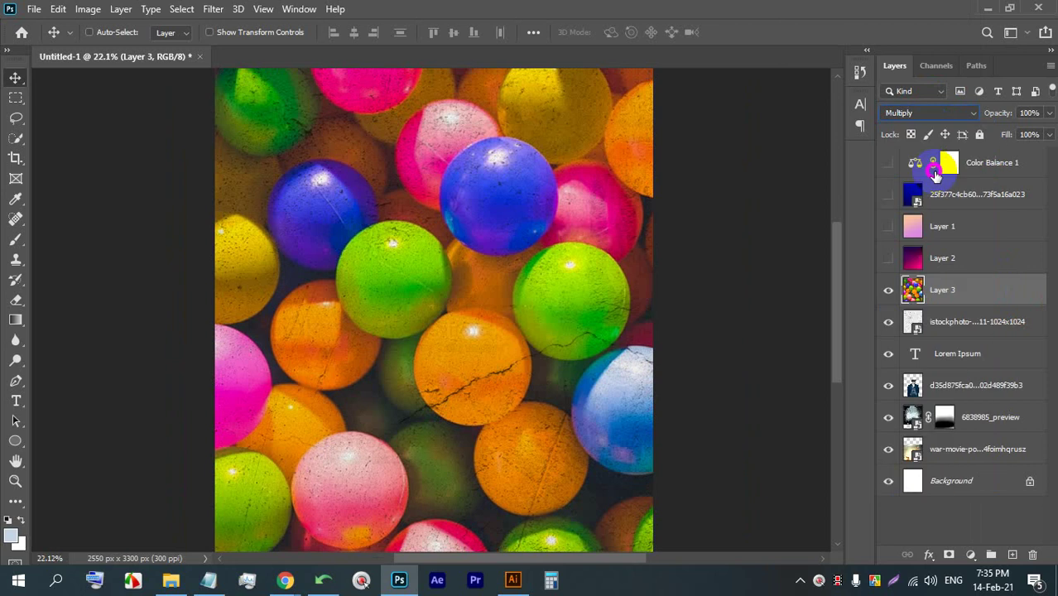
pyautogui.scroll(4, 466, 380)
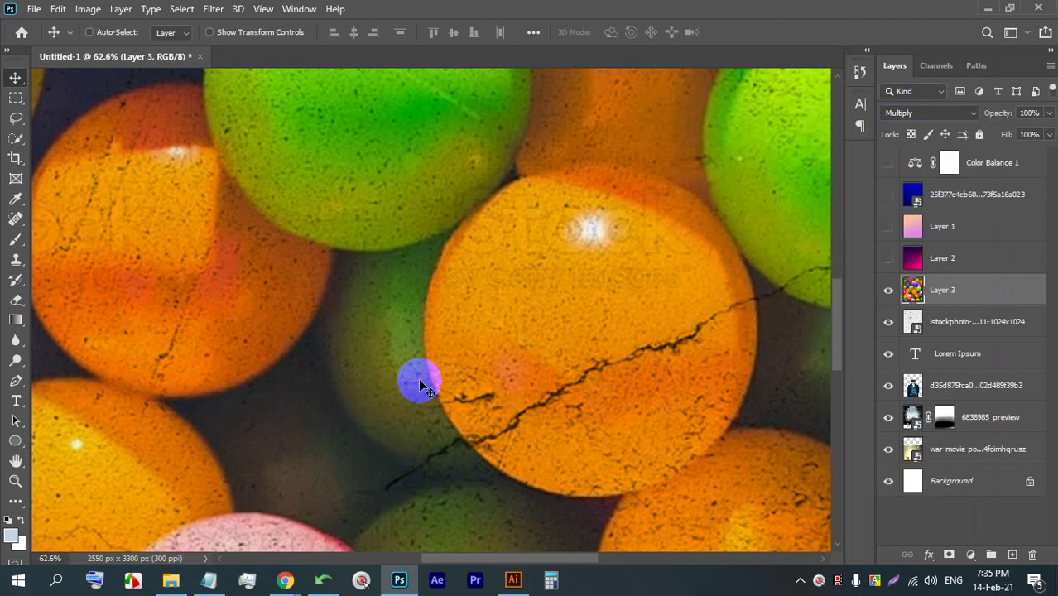
pyautogui.scroll(-6, 418, 377)
pyautogui.scroll(-1, 422, 377)
pyautogui.scroll(6, 418, 356)
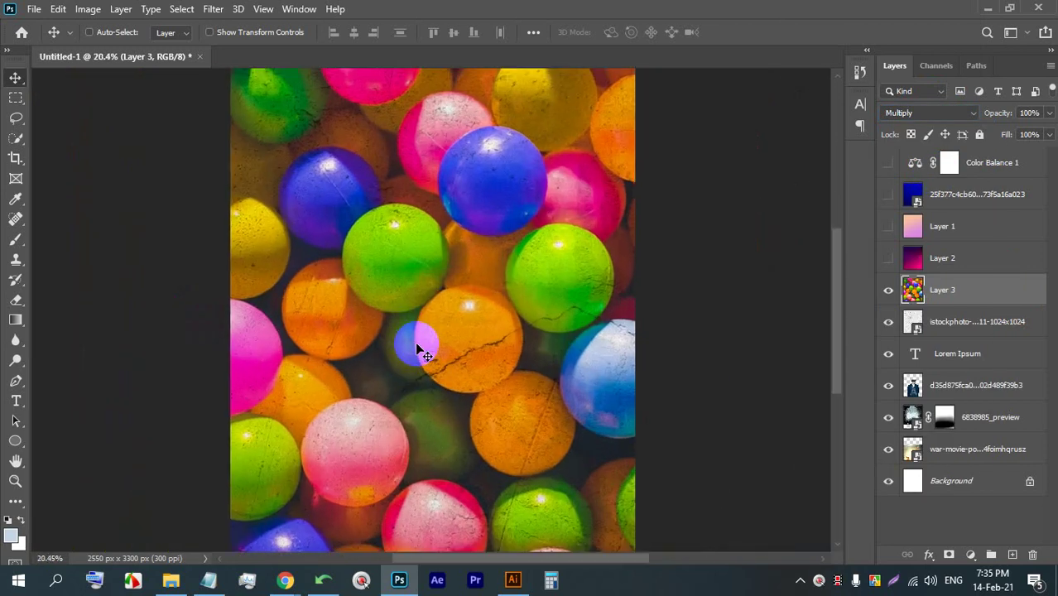
pyautogui.scroll(-6, 422, 347)
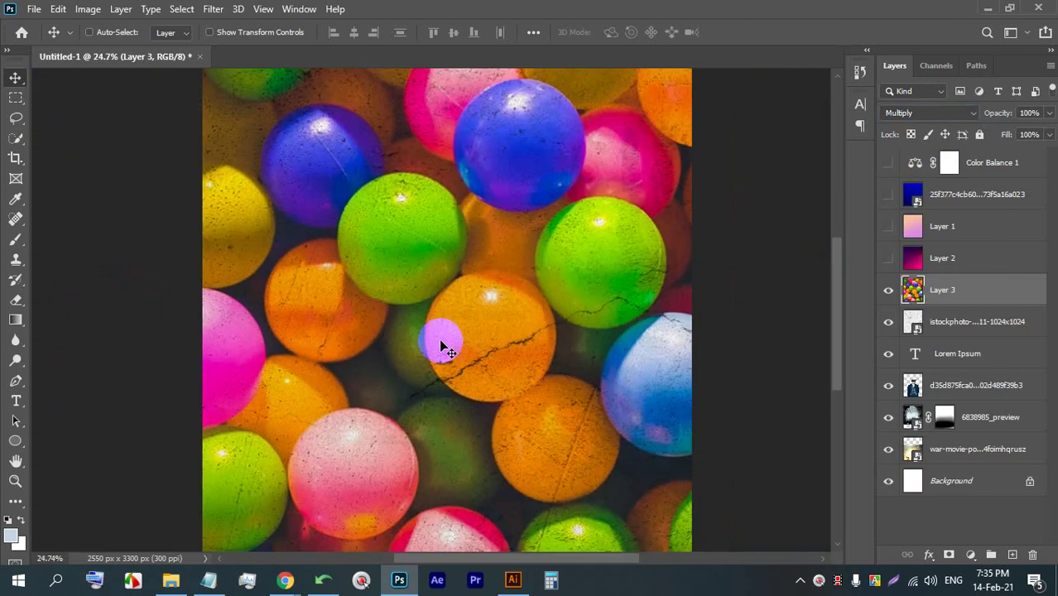
# - Bring Chrome's colour wallpaper image results back to the front
pyautogui.scroll(3, 366, 438)
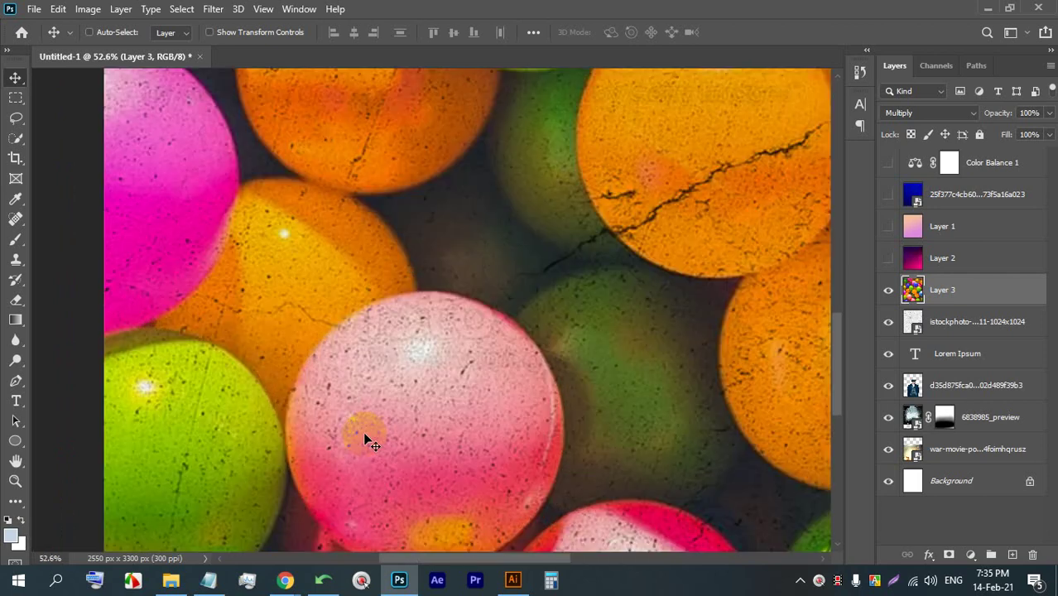
pyautogui.scroll(-3, 366, 426)
pyautogui.scroll(-1, 391, 422)
pyautogui.scroll(3, 390, 419)
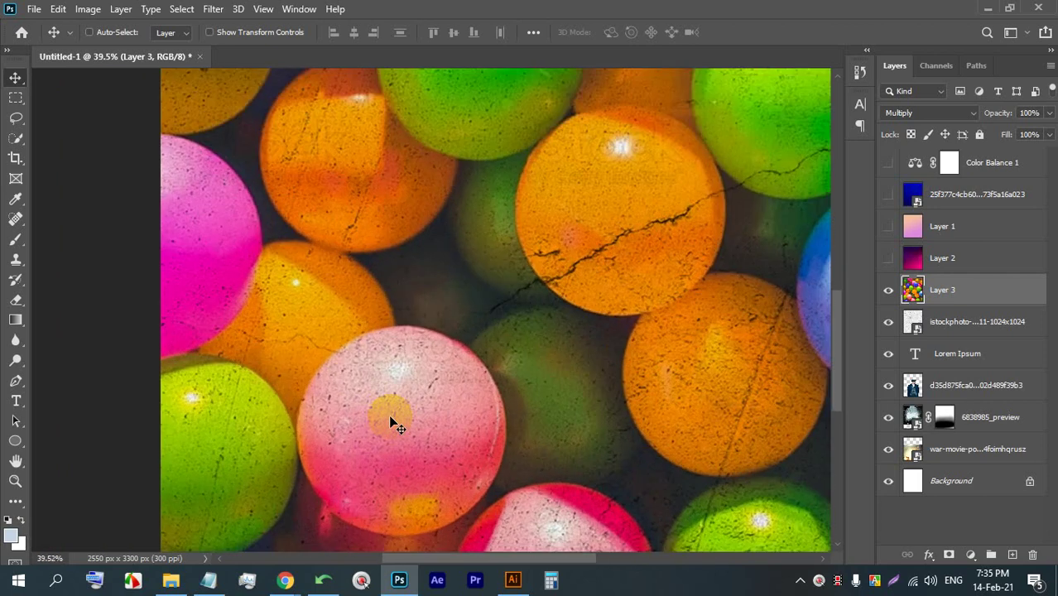
pyautogui.scroll(-4, 396, 422)
pyautogui.scroll(5, 497, 323)
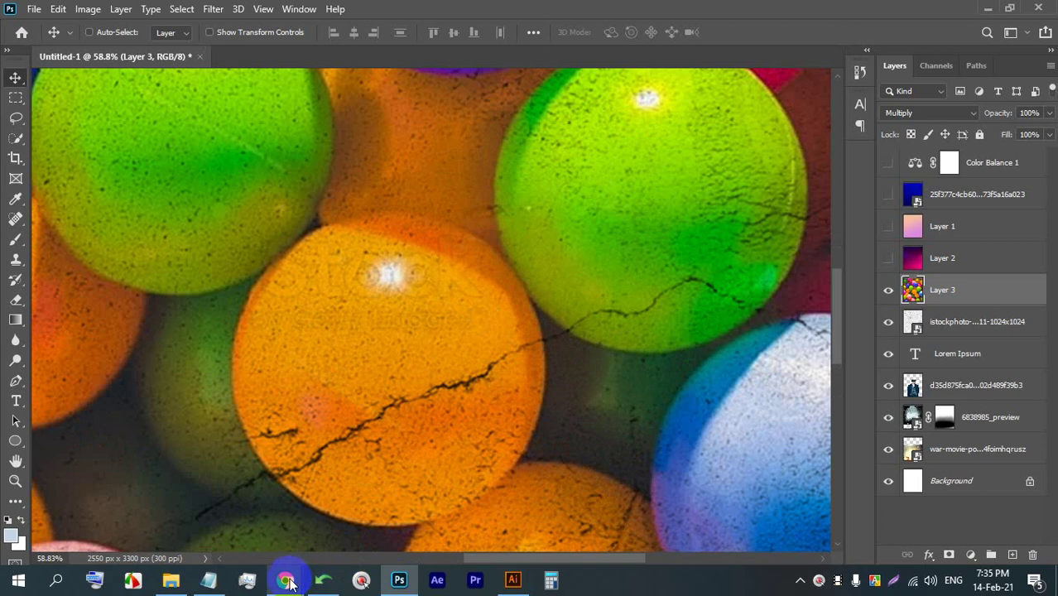
pyautogui.moveTo(287, 584)
pyautogui.click(185, 492)
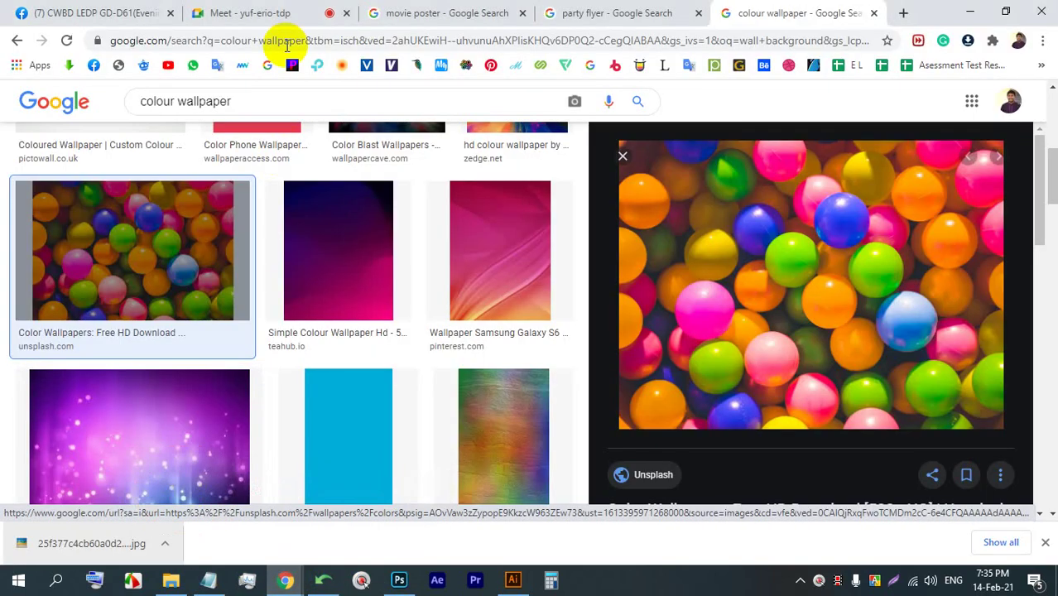
# - On the party flyer results tab, start saving the City Night flyer image
pyautogui.click(278, 8)
pyautogui.click(430, 13)
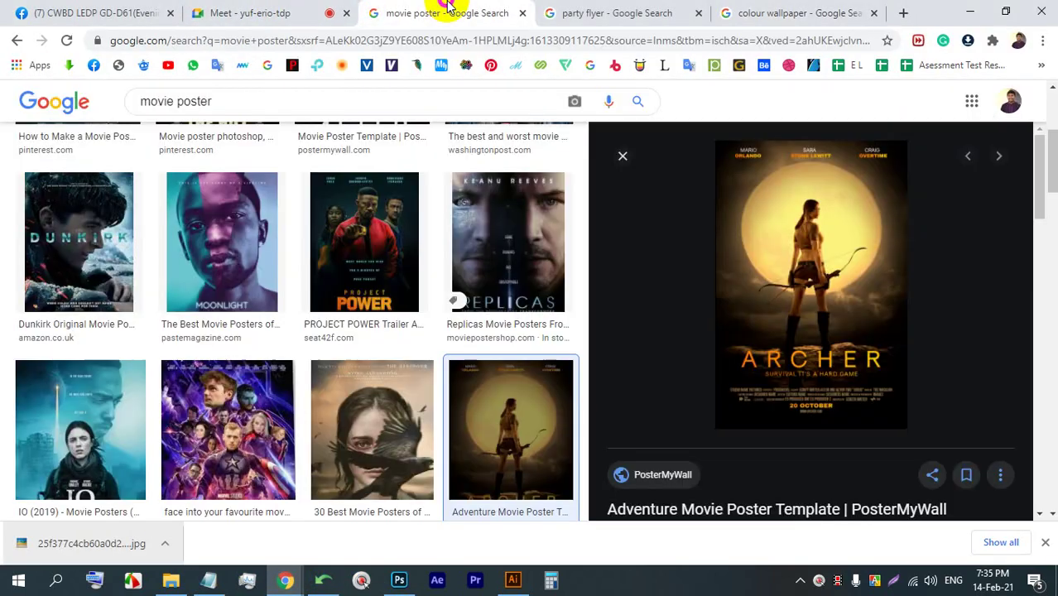
pyautogui.click(629, 13)
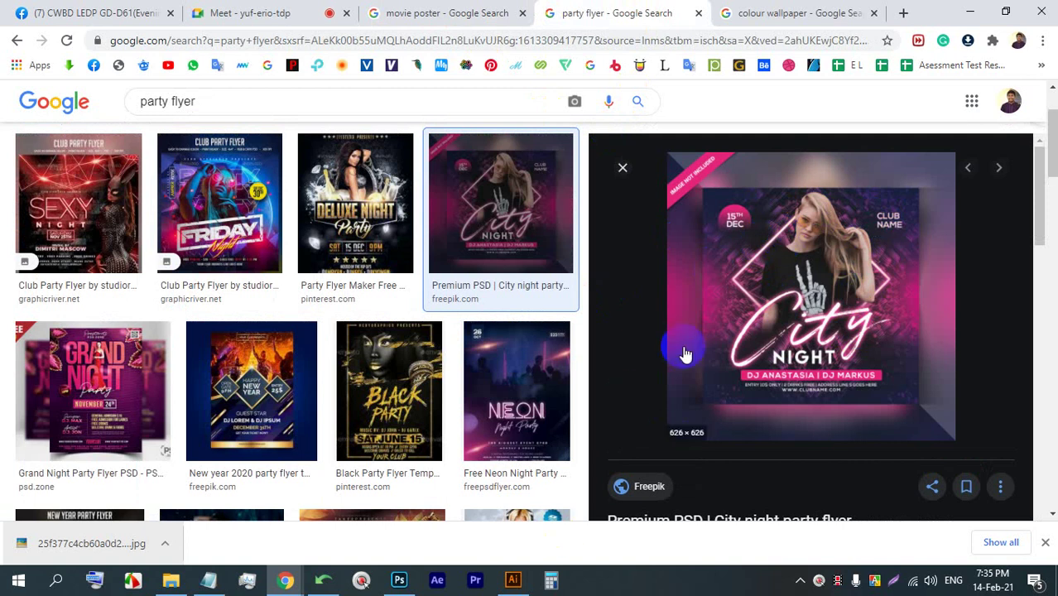
pyautogui.click(91, 546)
pyautogui.press('Escape')
pyautogui.rightClick(784, 236)
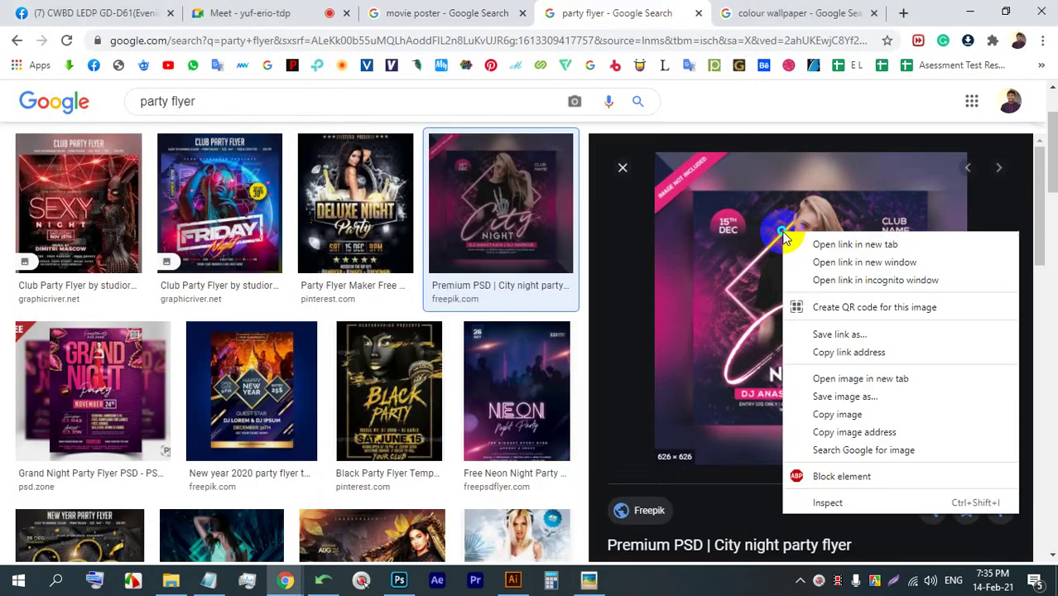
pyautogui.click(813, 391)
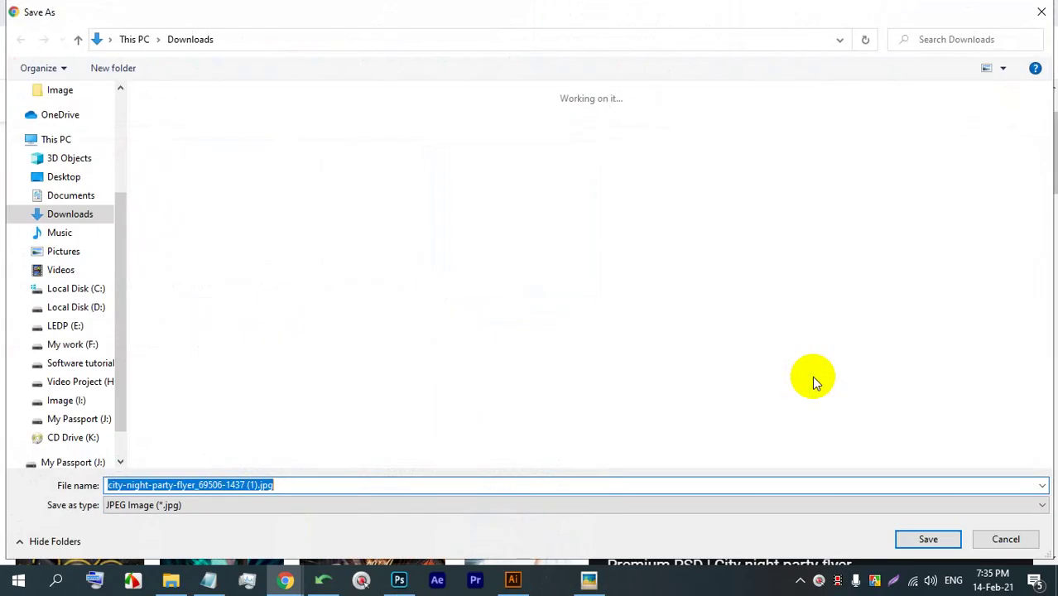
pyautogui.press('Return')
pyautogui.click(94, 533)
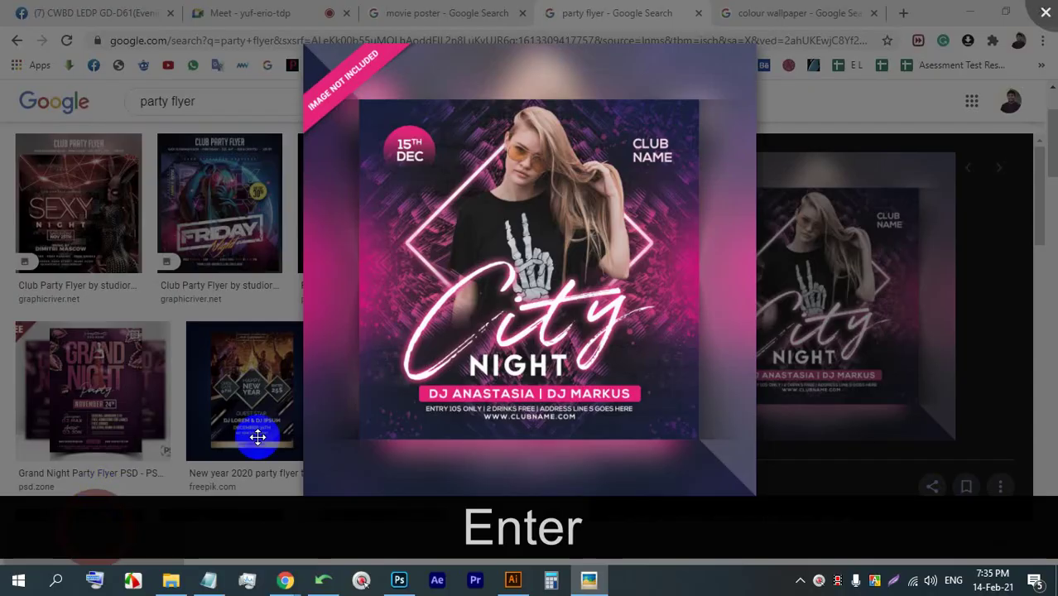
pyautogui.scroll(5, 522, 299)
pyautogui.scroll(2, 571, 349)
pyautogui.scroll(2, 601, 312)
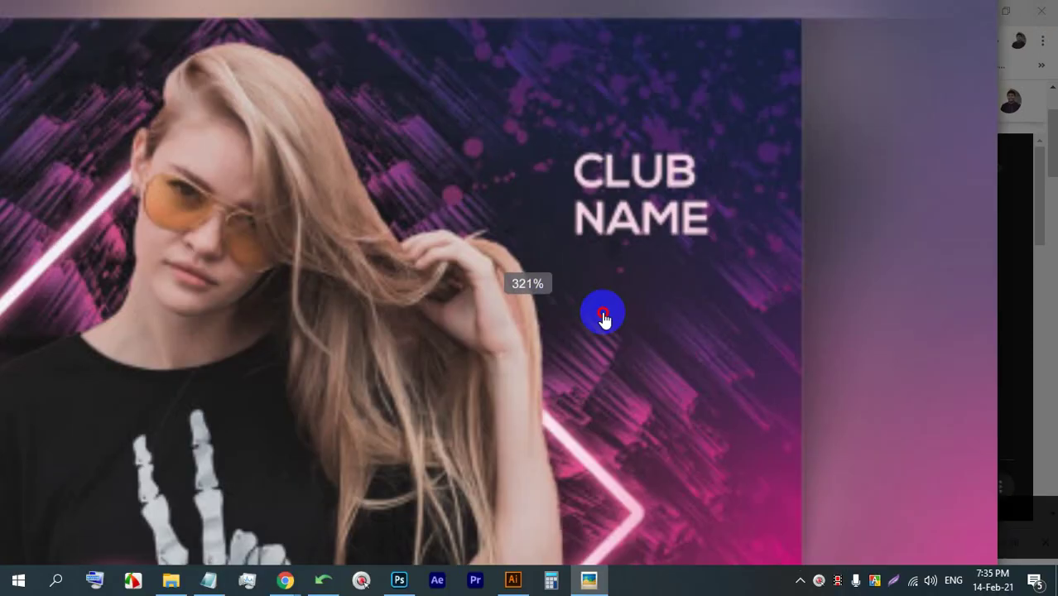
pyautogui.moveTo(567, 163); pyautogui.dragTo(467, 180)
pyautogui.scroll(-6, 468, 181)
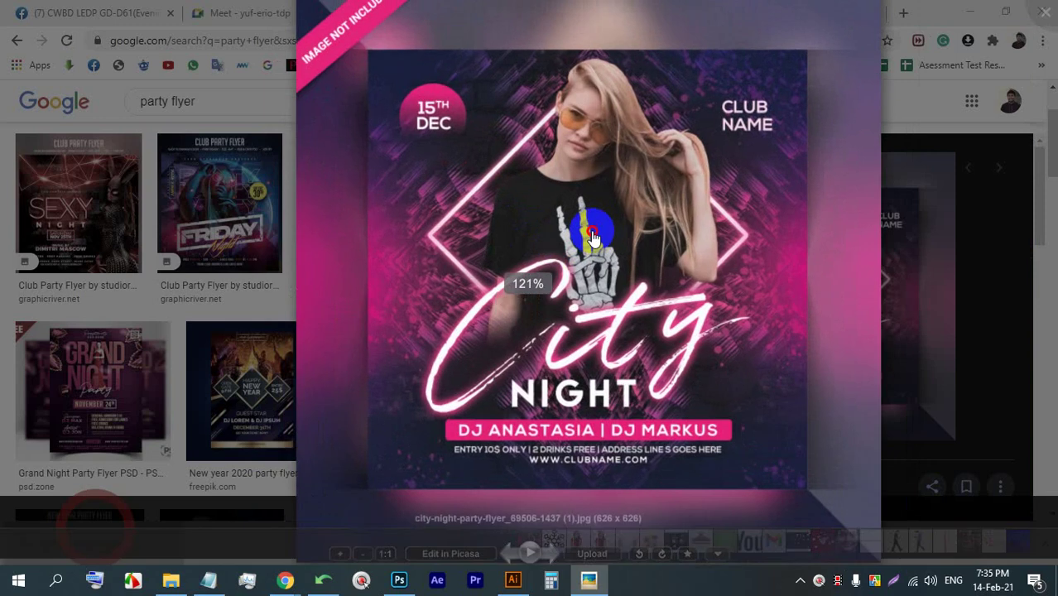
pyautogui.press('Print')
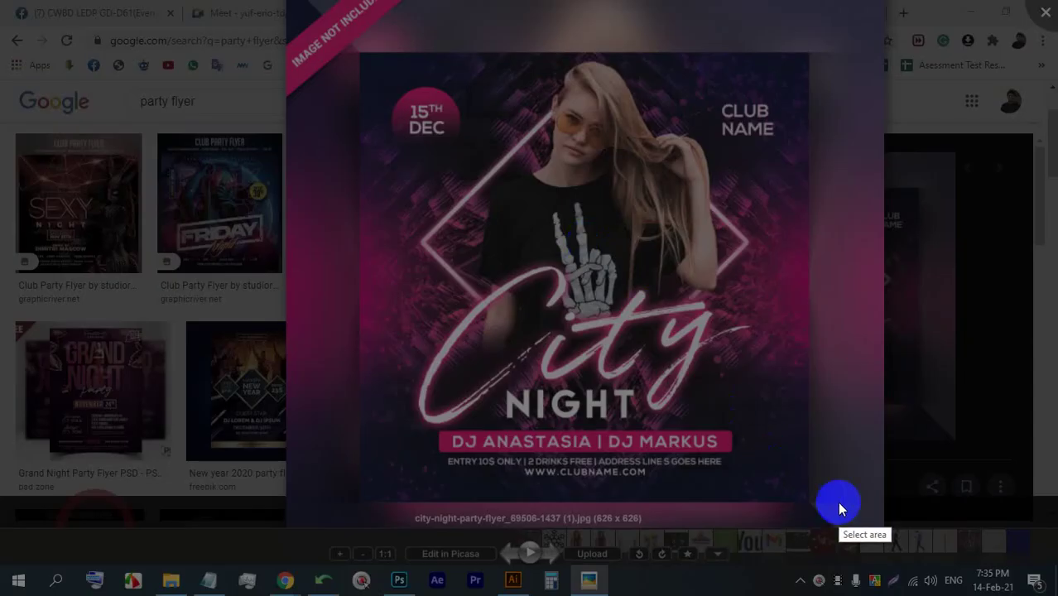
# - Capture the flyer area and mark its top, middle and bottom sections with red boxes
pyautogui.moveTo(849, 502); pyautogui.dragTo(311, 29)
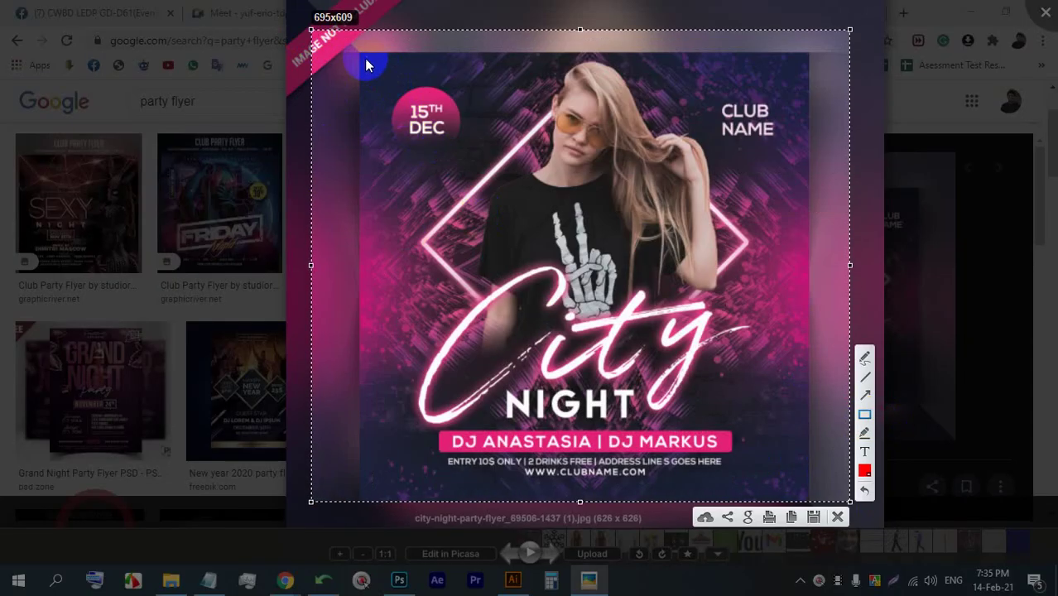
pyautogui.moveTo(362, 53)
pyautogui.mouseDown()
pyautogui.moveTo(426, 146)
pyautogui.moveTo(649, 217)
pyautogui.moveTo(792, 203)
pyautogui.moveTo(812, 176)
pyautogui.mouseUp()
pyautogui.moveTo(807, 498)
pyautogui.mouseDown()
pyautogui.moveTo(345, 354)
pyautogui.moveTo(369, 376)
pyautogui.mouseUp()
pyautogui.moveTo(359, 177)
pyautogui.mouseDown()
pyautogui.moveTo(686, 344)
pyautogui.moveTo(807, 373)
pyautogui.mouseUp()
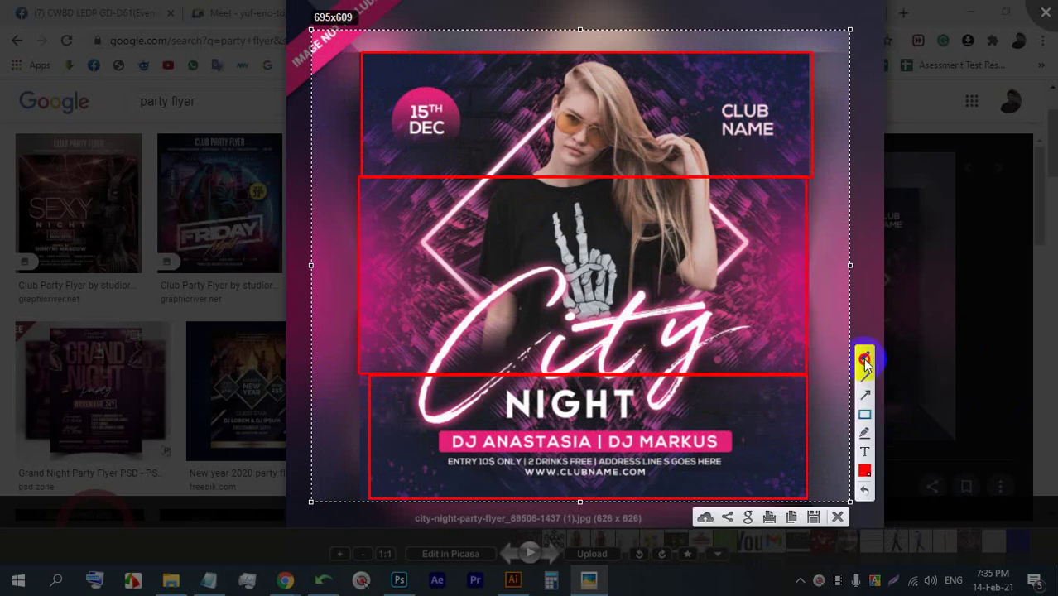
# - Scribble red strokes over CLUB NAME, then discard the capture and close Picasa
pyautogui.moveTo(735, 106)
pyautogui.mouseDown()
pyautogui.moveTo(907, 227)
pyautogui.moveTo(726, 453)
pyautogui.moveTo(771, 453)
pyautogui.mouseUp()
pyautogui.moveTo(716, 83)
pyautogui.mouseDown()
pyautogui.moveTo(726, 143)
pyautogui.moveTo(786, 88)
pyautogui.moveTo(801, 96)
pyautogui.moveTo(842, 53)
pyautogui.mouseUp()
pyautogui.moveTo(699, 75)
pyautogui.mouseDown()
pyautogui.moveTo(714, 132)
pyautogui.moveTo(838, 97)
pyautogui.mouseUp()
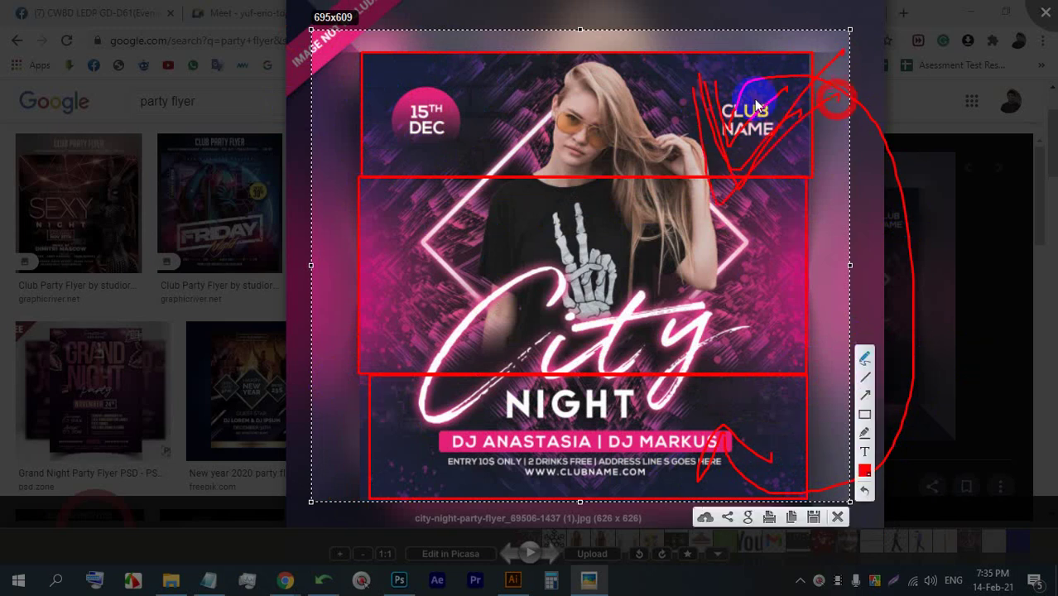
pyautogui.moveTo(733, 73)
pyautogui.mouseDown()
pyautogui.moveTo(815, 124)
pyautogui.moveTo(803, 113)
pyautogui.mouseUp()
pyautogui.moveTo(701, 77)
pyautogui.mouseDown()
pyautogui.moveTo(899, 111)
pyautogui.moveTo(905, 137)
pyautogui.mouseUp()
pyautogui.moveTo(692, 80)
pyautogui.mouseDown()
pyautogui.moveTo(715, 206)
pyautogui.moveTo(836, 118)
pyautogui.mouseUp()
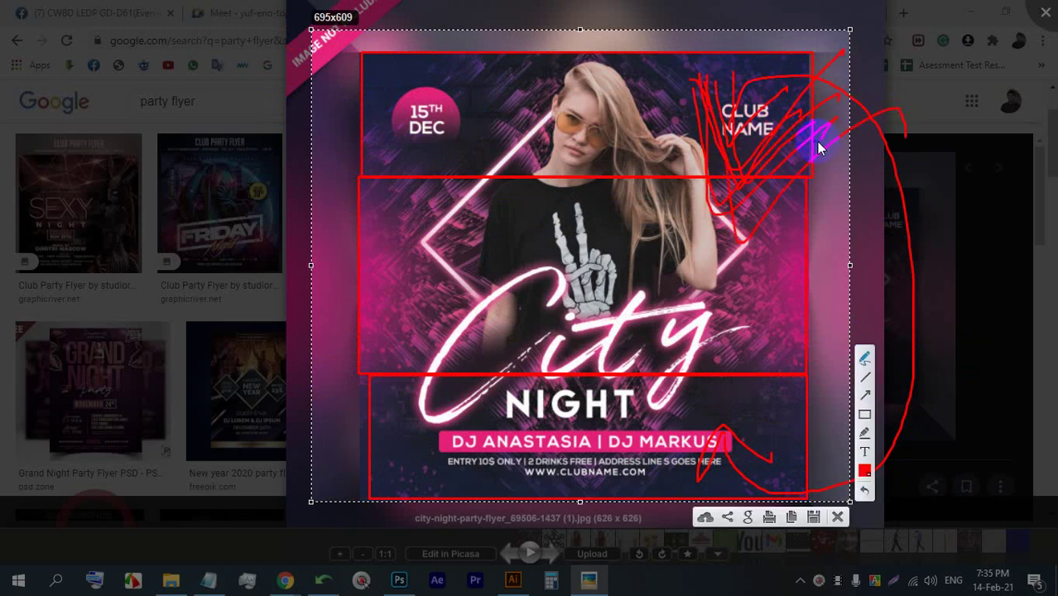
pyautogui.click(838, 519)
pyautogui.click(856, 10)
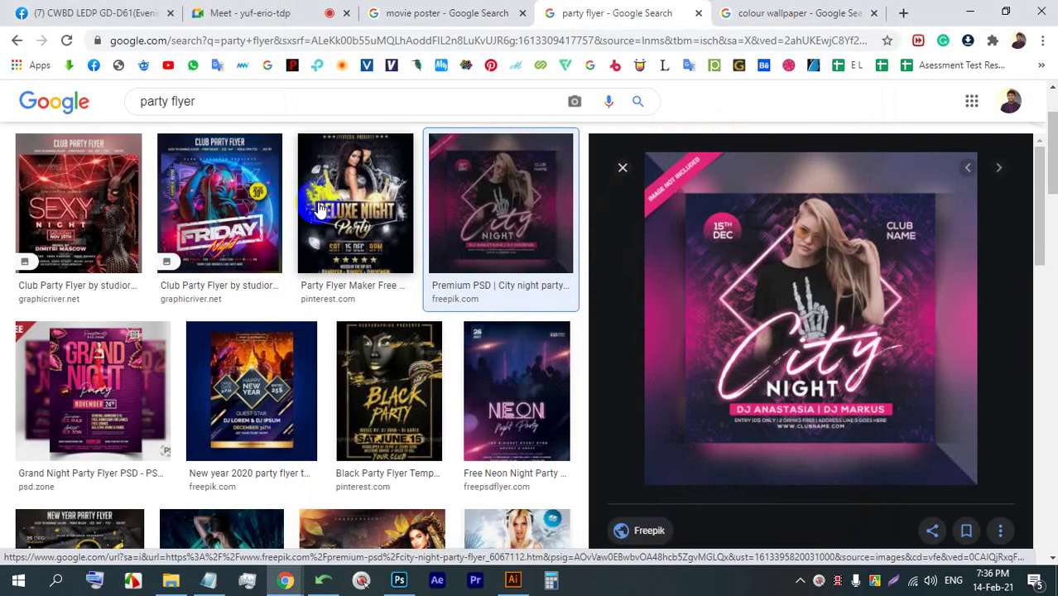
# - Preview the Sexy Night and Friday Night flyers, then return to the Meet call
pyautogui.scroll(1, 211, 222)
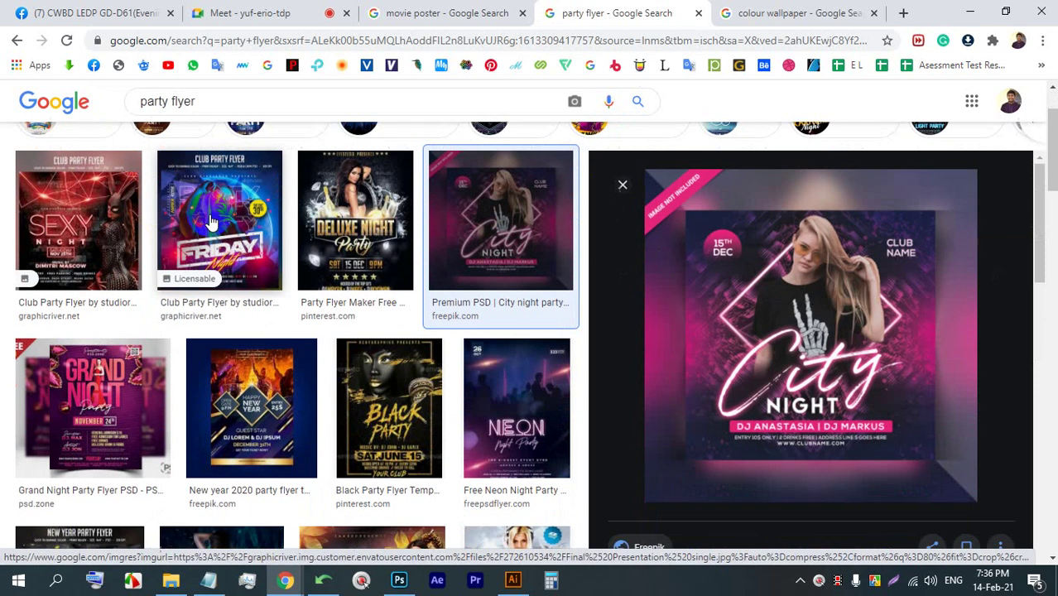
pyautogui.scroll(-1, 211, 222)
pyautogui.click(78, 199)
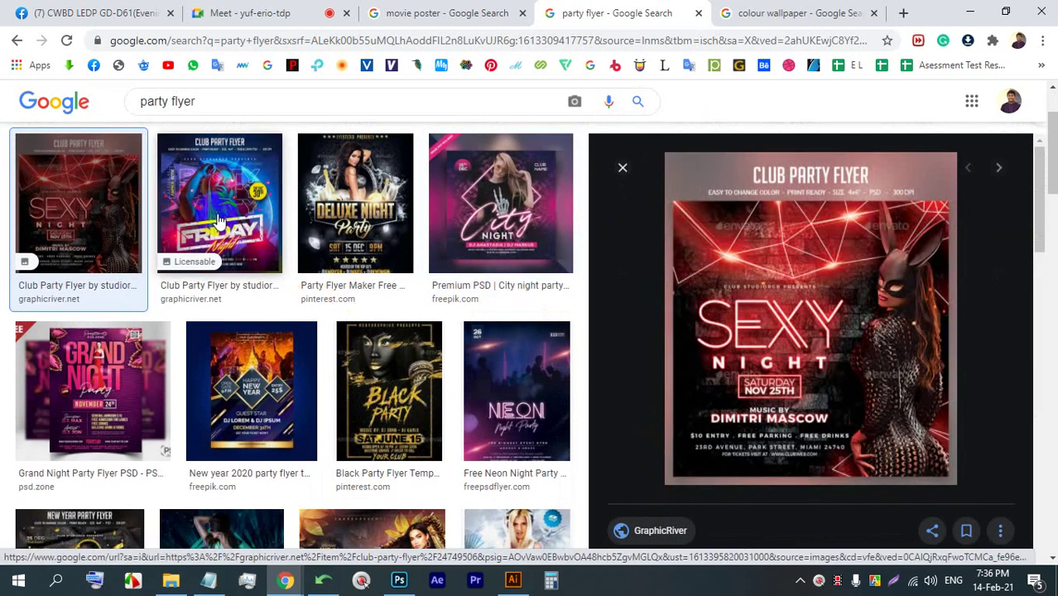
pyautogui.click(219, 221)
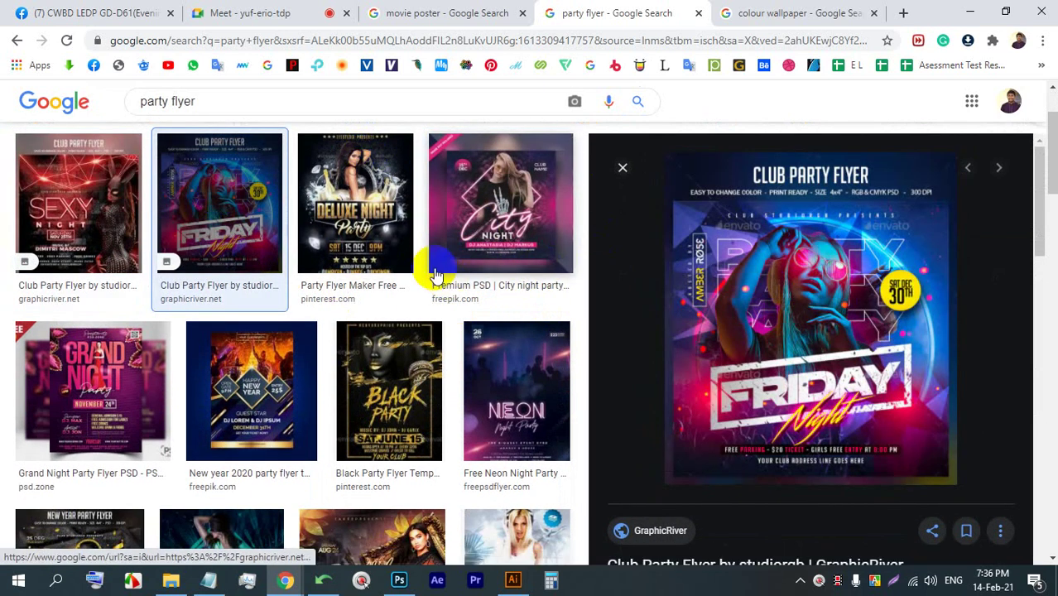
pyautogui.click(239, 13)
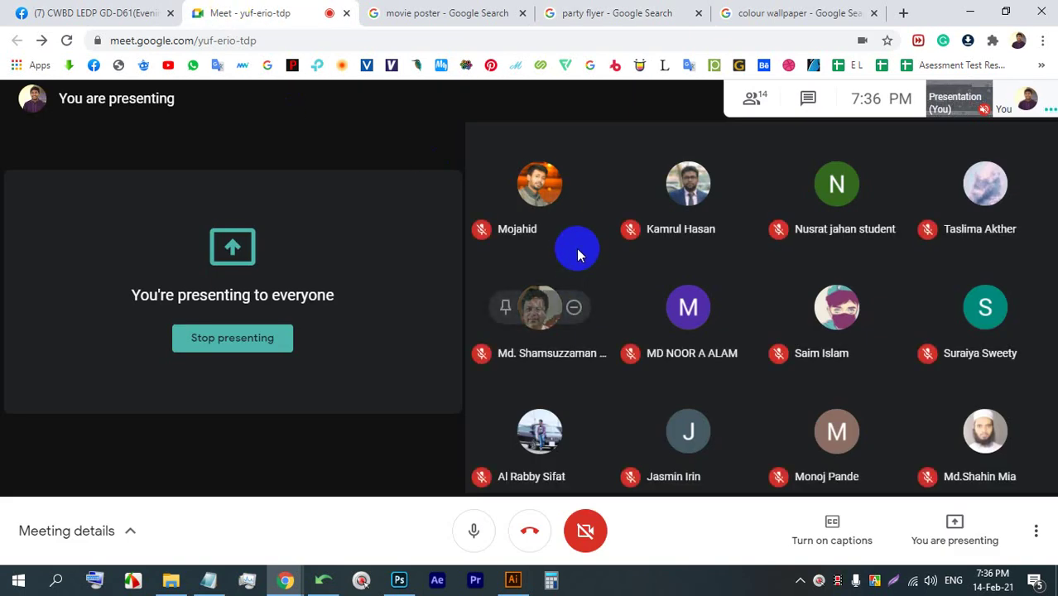
# - Stop presenting the screen so the 13-participant grid fills the call window
pyautogui.moveTo(580, 242)
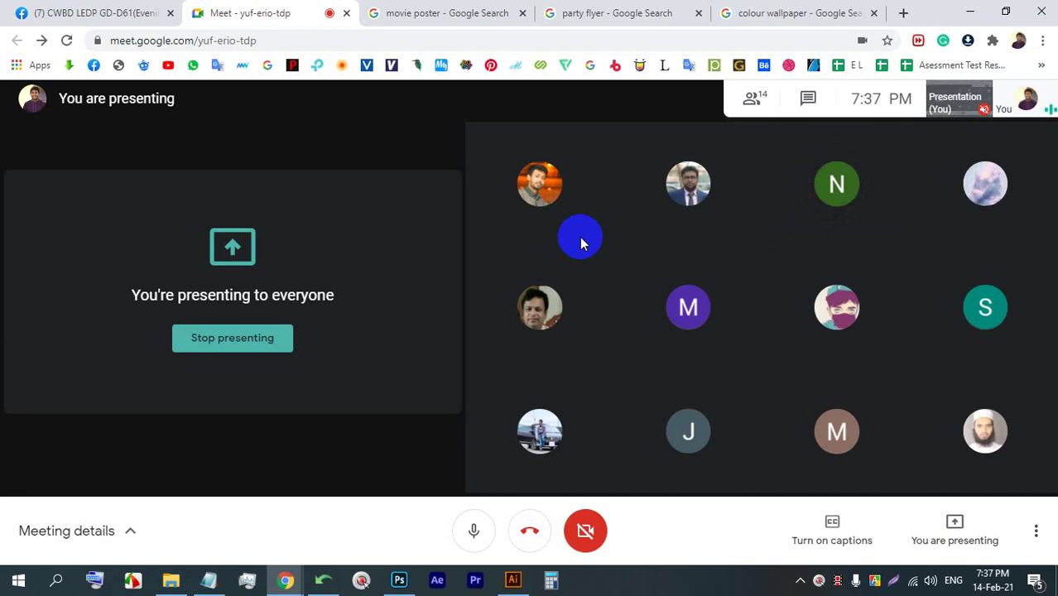
pyautogui.click(267, 336)
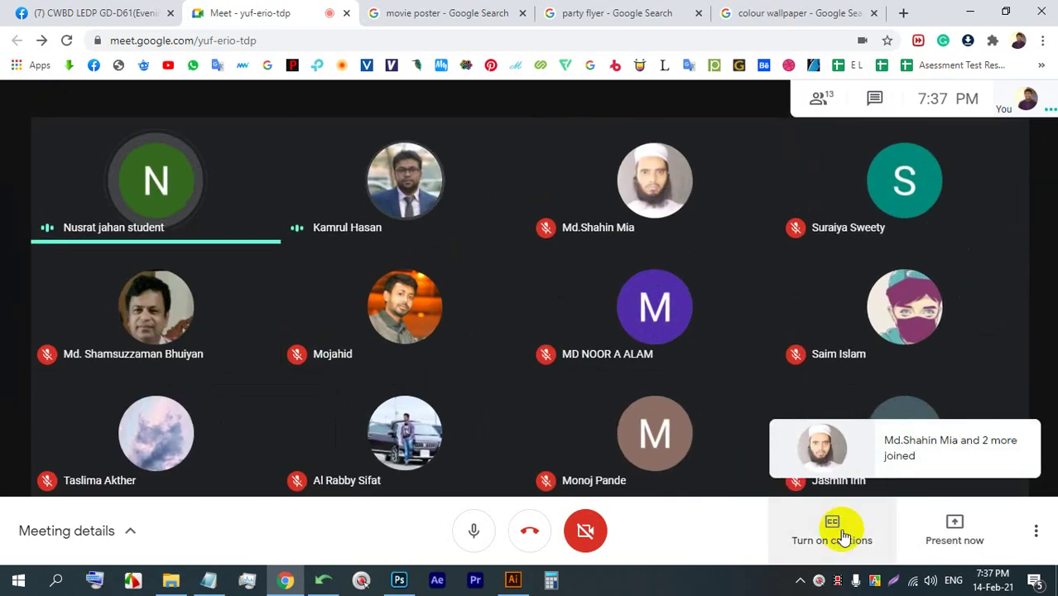